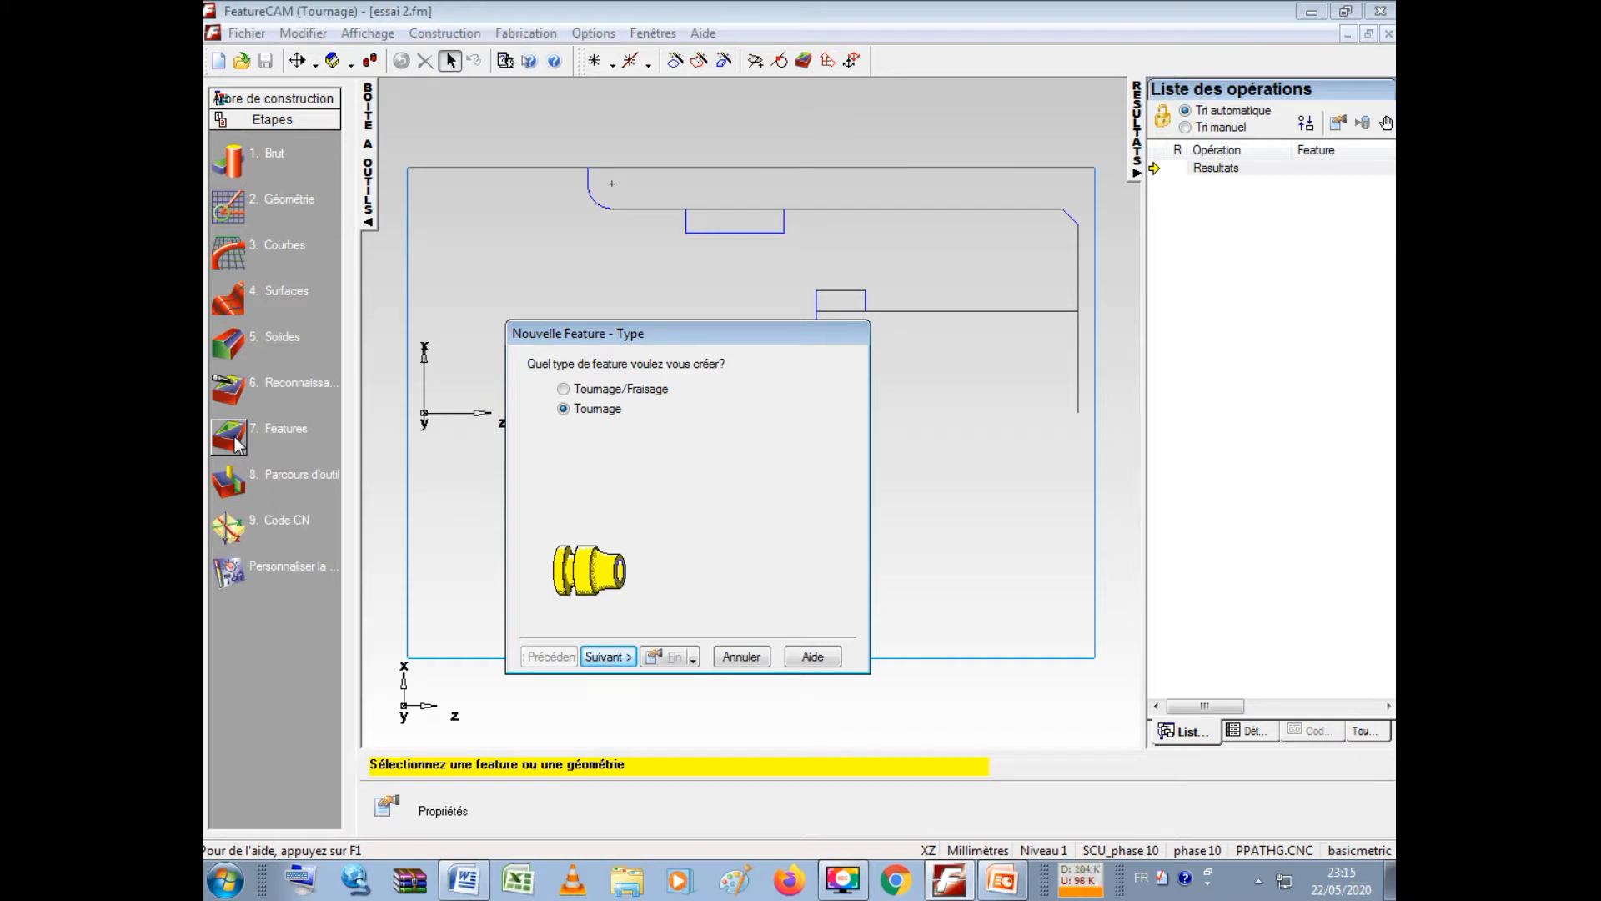
- Begin a turning Face feature from dimensions with a thickness of 2 mm and preview it
{"action": "left_click", "coordinate": [606, 658]}
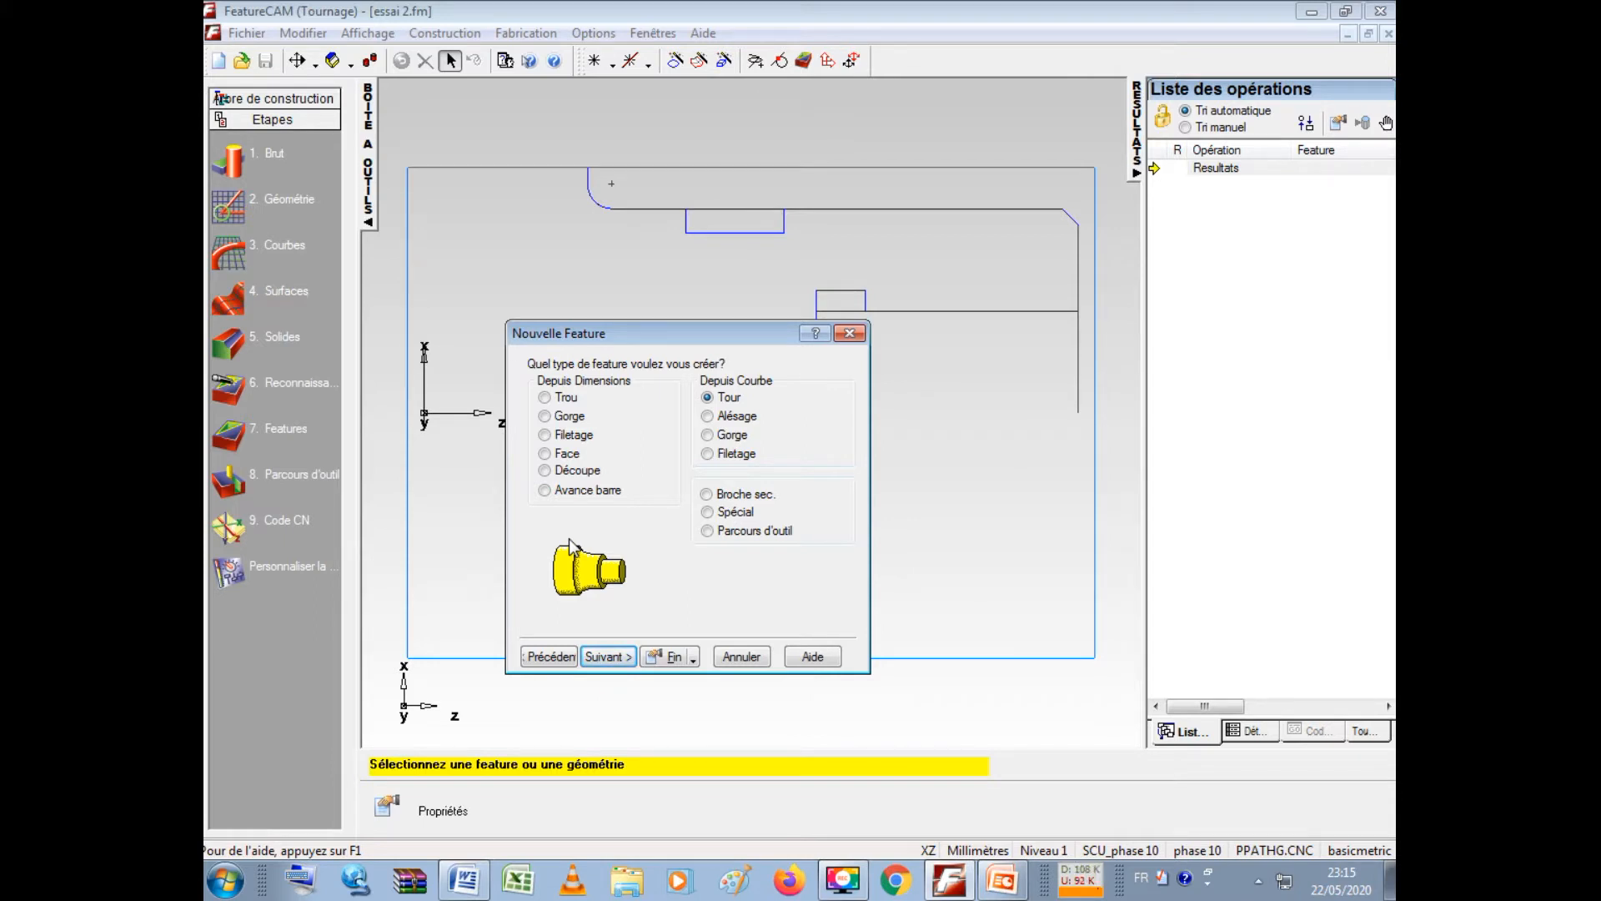
{"action": "left_click", "coordinate": [545, 453]}
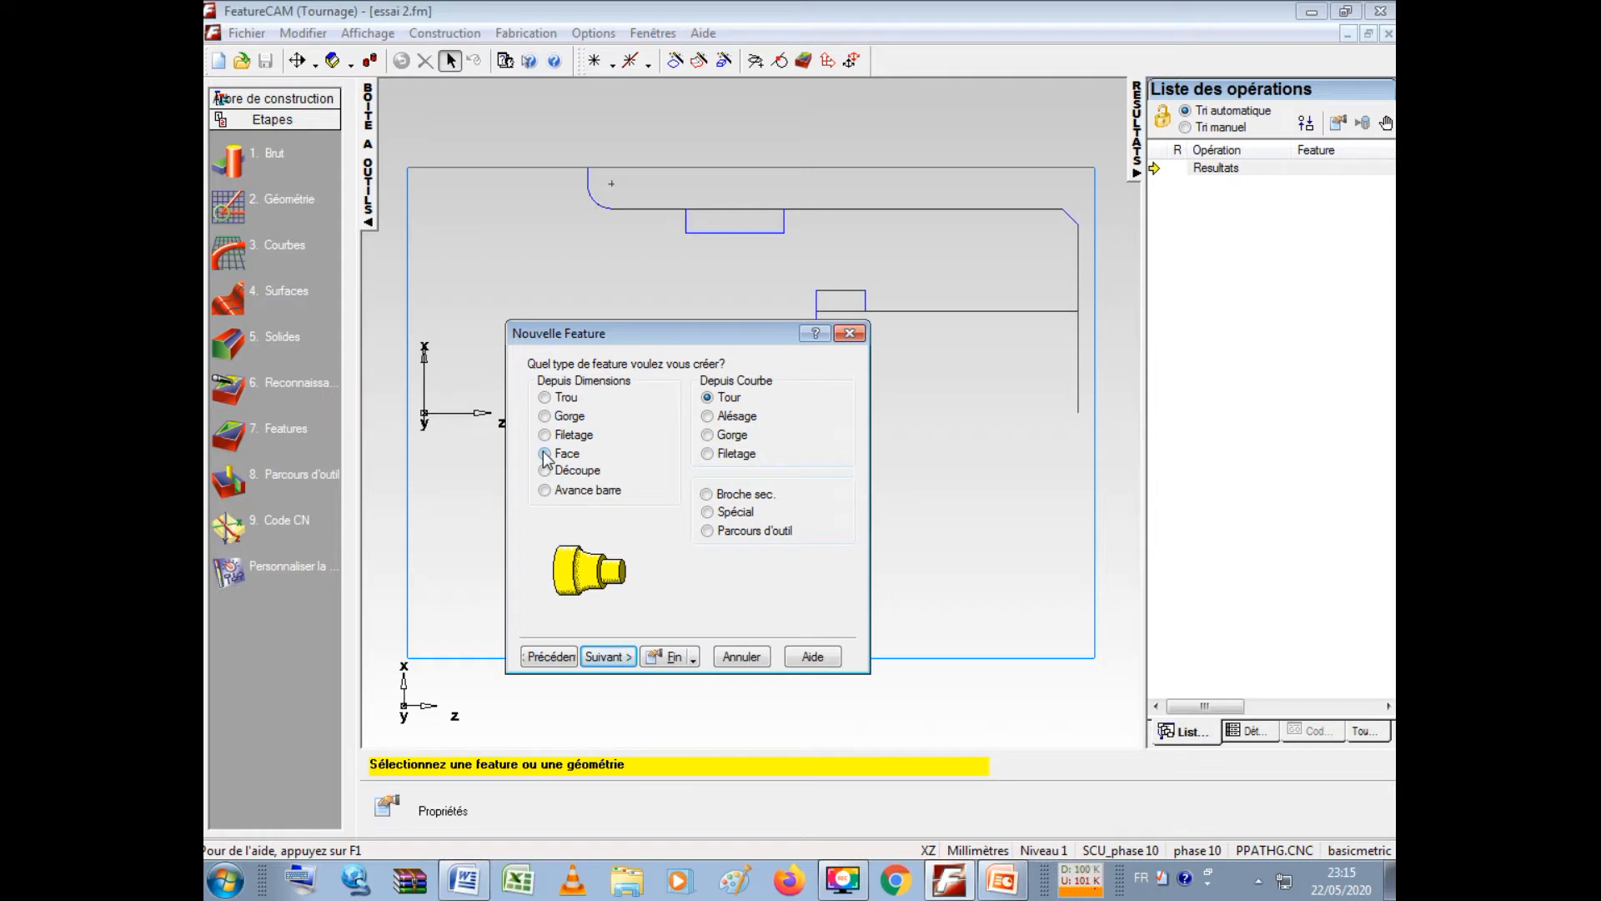
{"action": "left_click", "coordinate": [608, 658]}
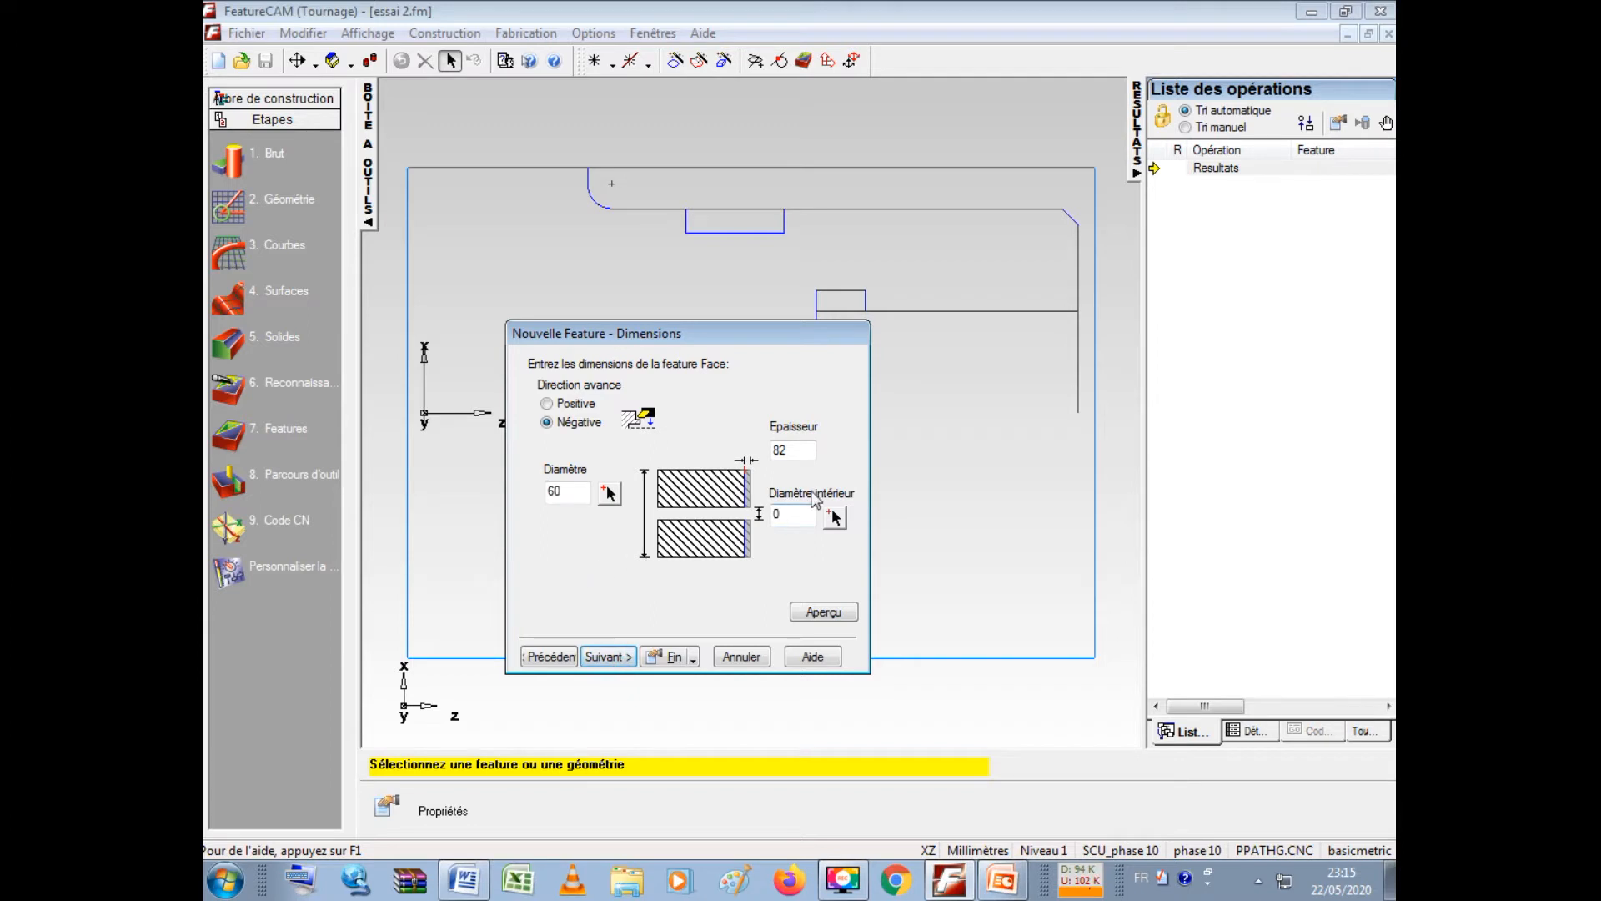
{"action": "double_click", "coordinate": [781, 450]}
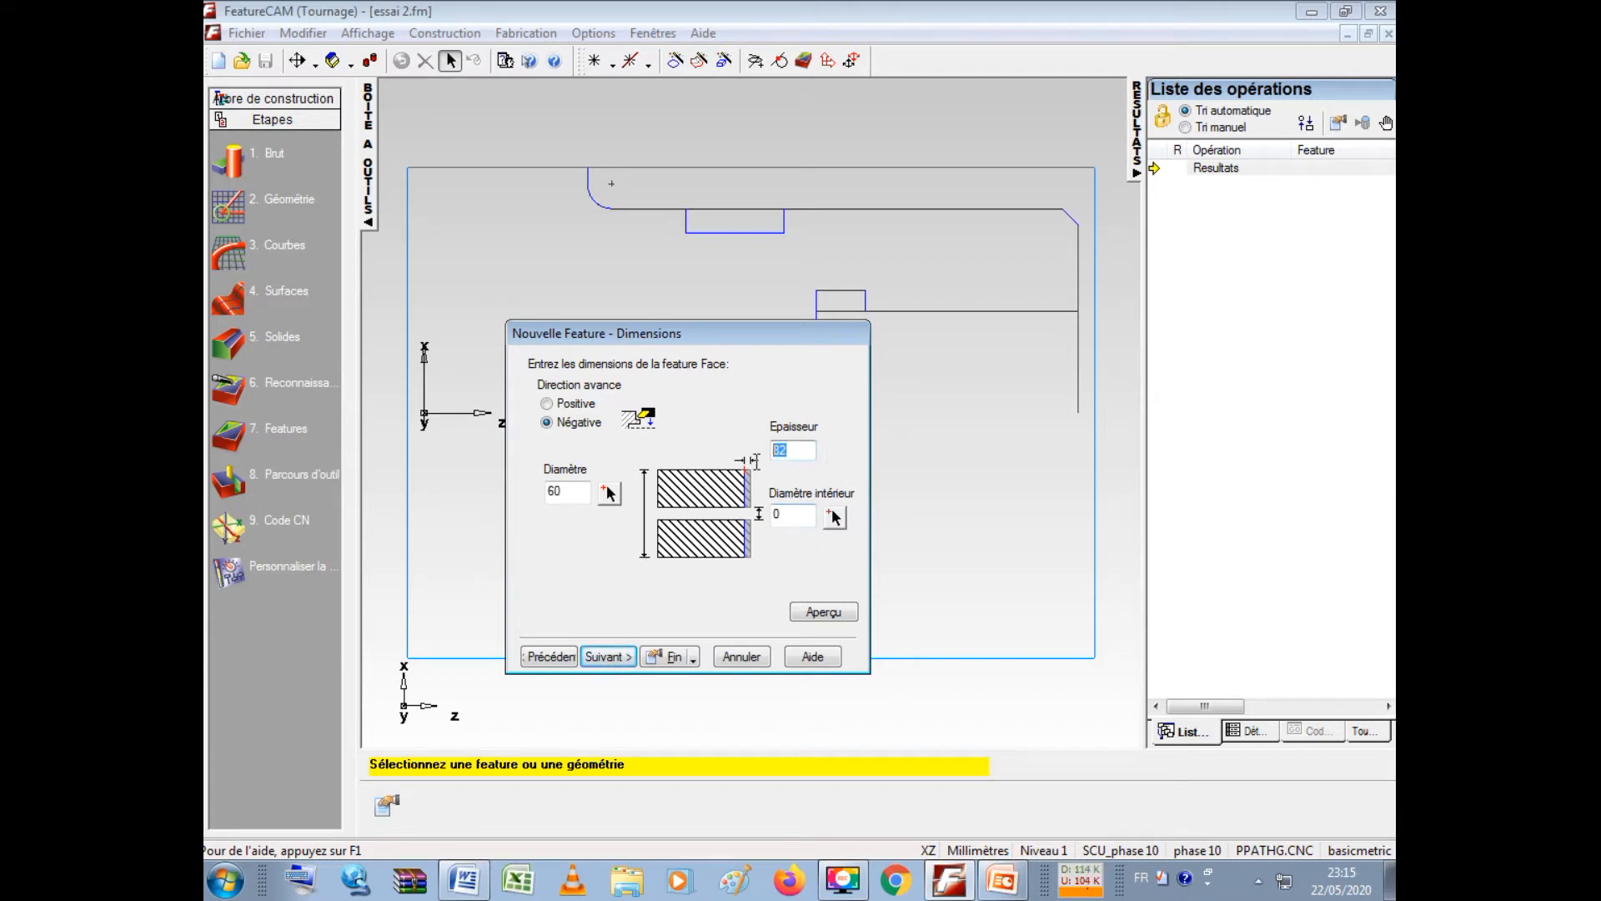
{"action": "type", "text": "2"}
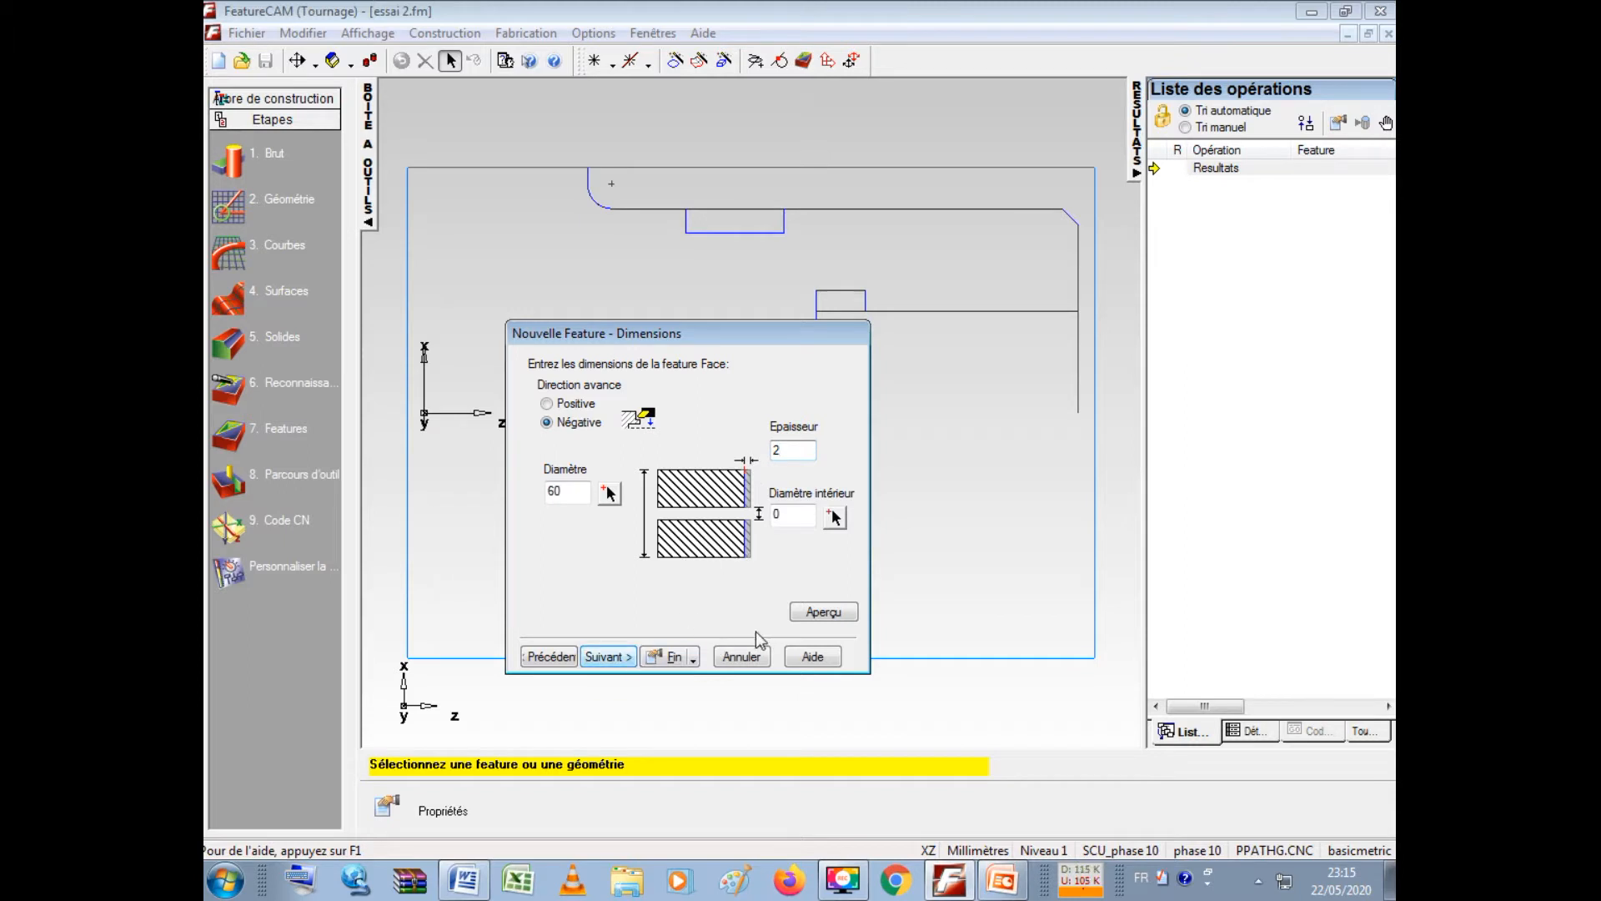
{"action": "left_click", "coordinate": [811, 616]}
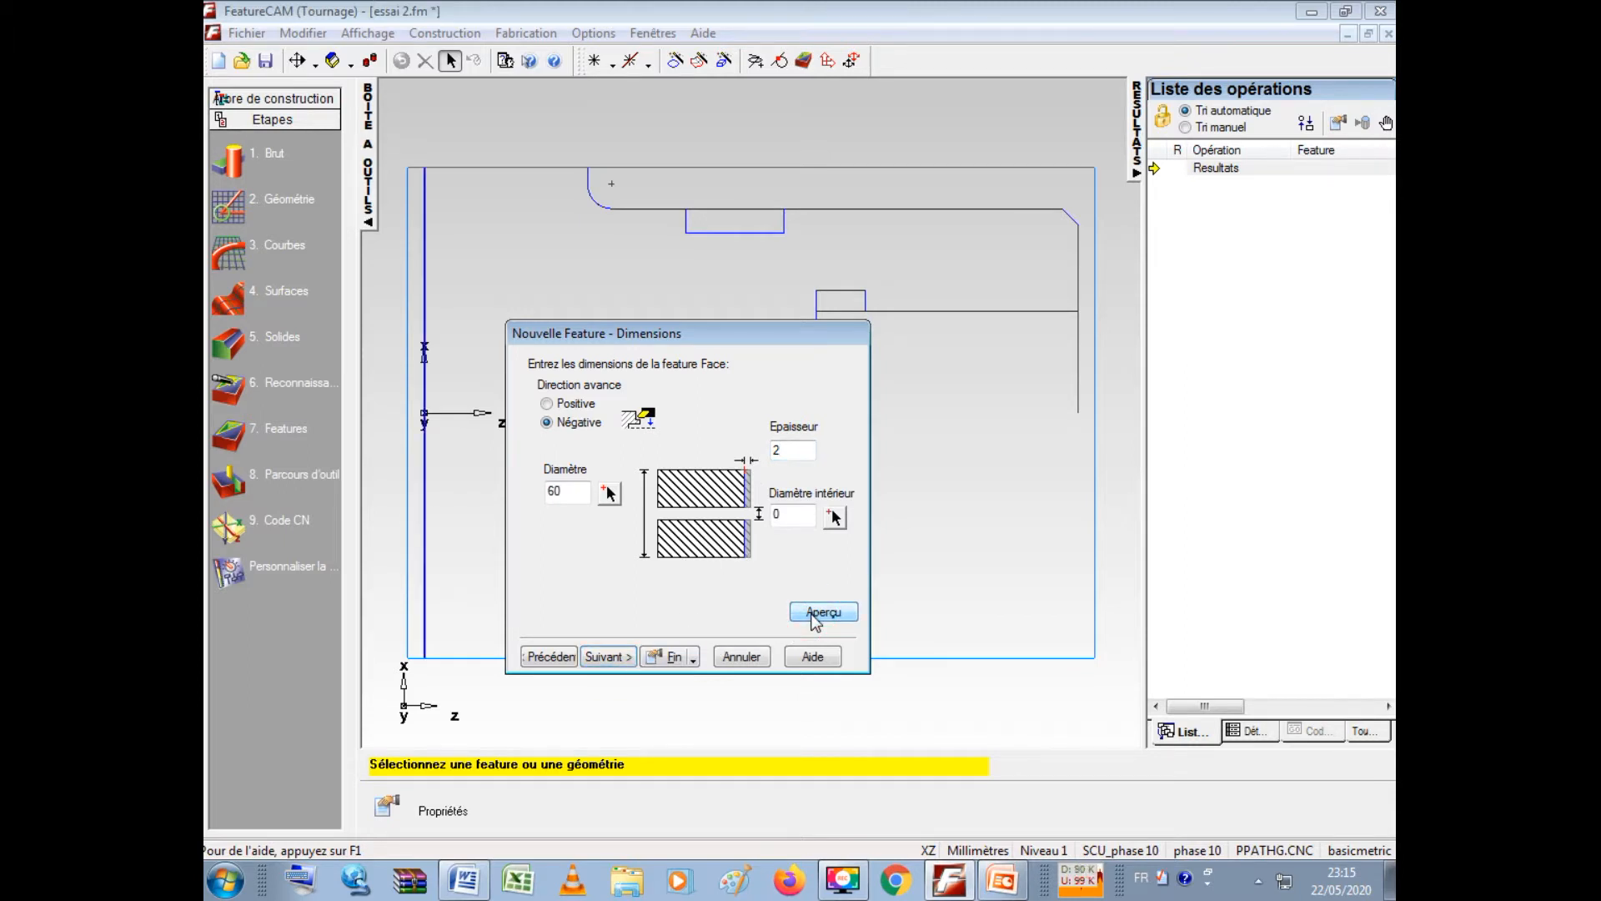
{"action": "left_click", "coordinate": [621, 657]}
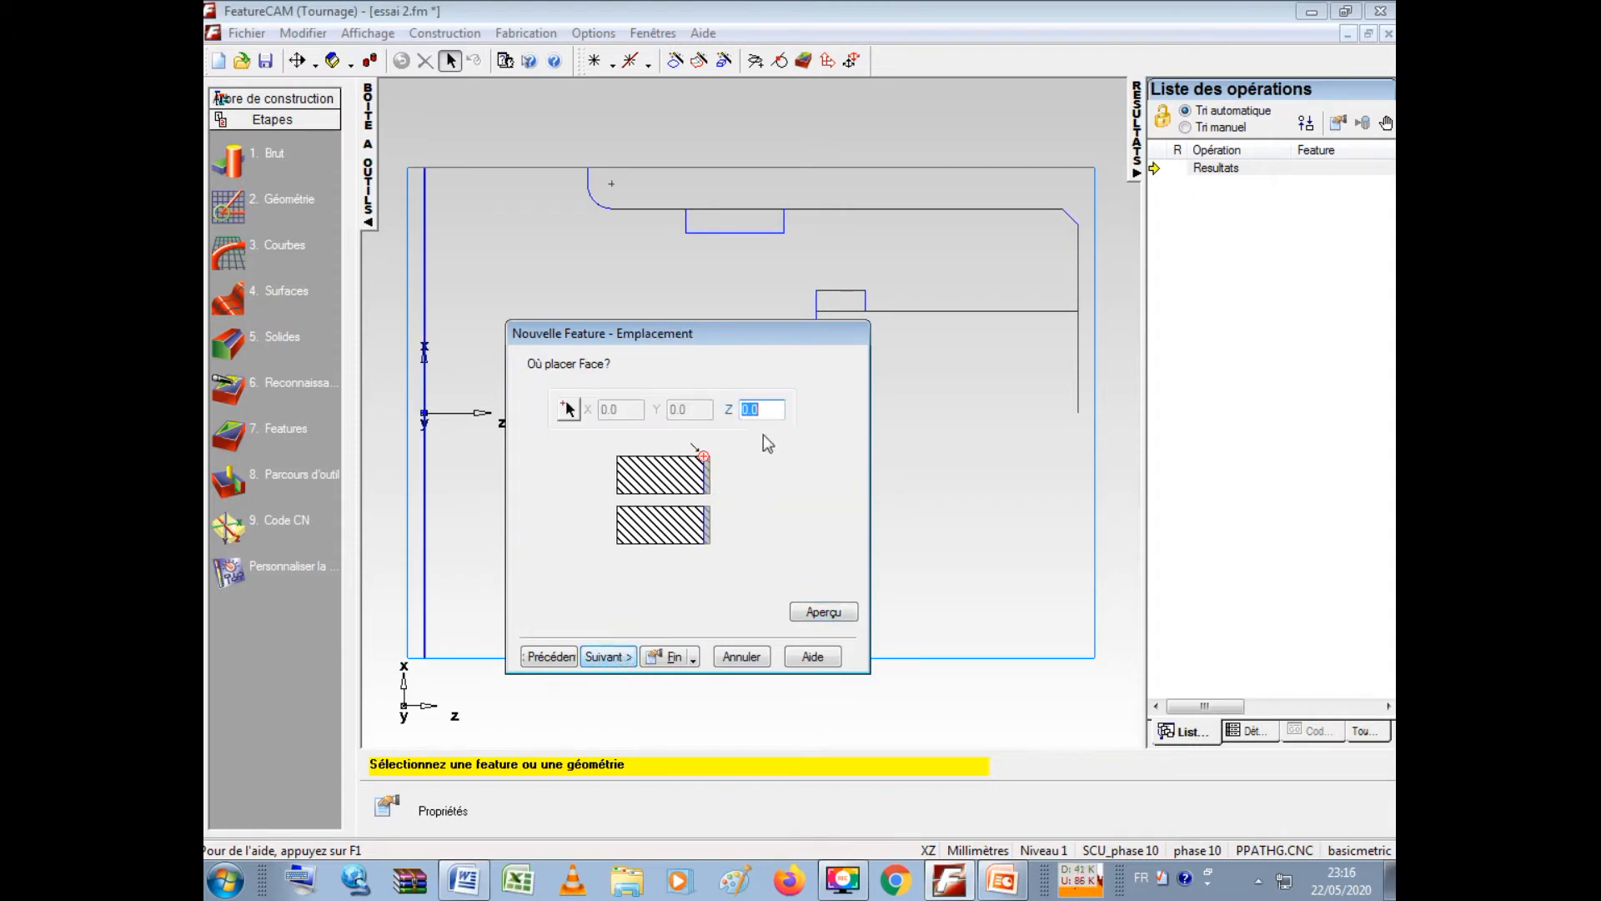
- Place the face at Z 80 and accept the finishing-only strategy with the default tool SW_Face_80m_RH
{"action": "type", "text": "80"}
{"action": "left_click", "coordinate": [600, 657]}
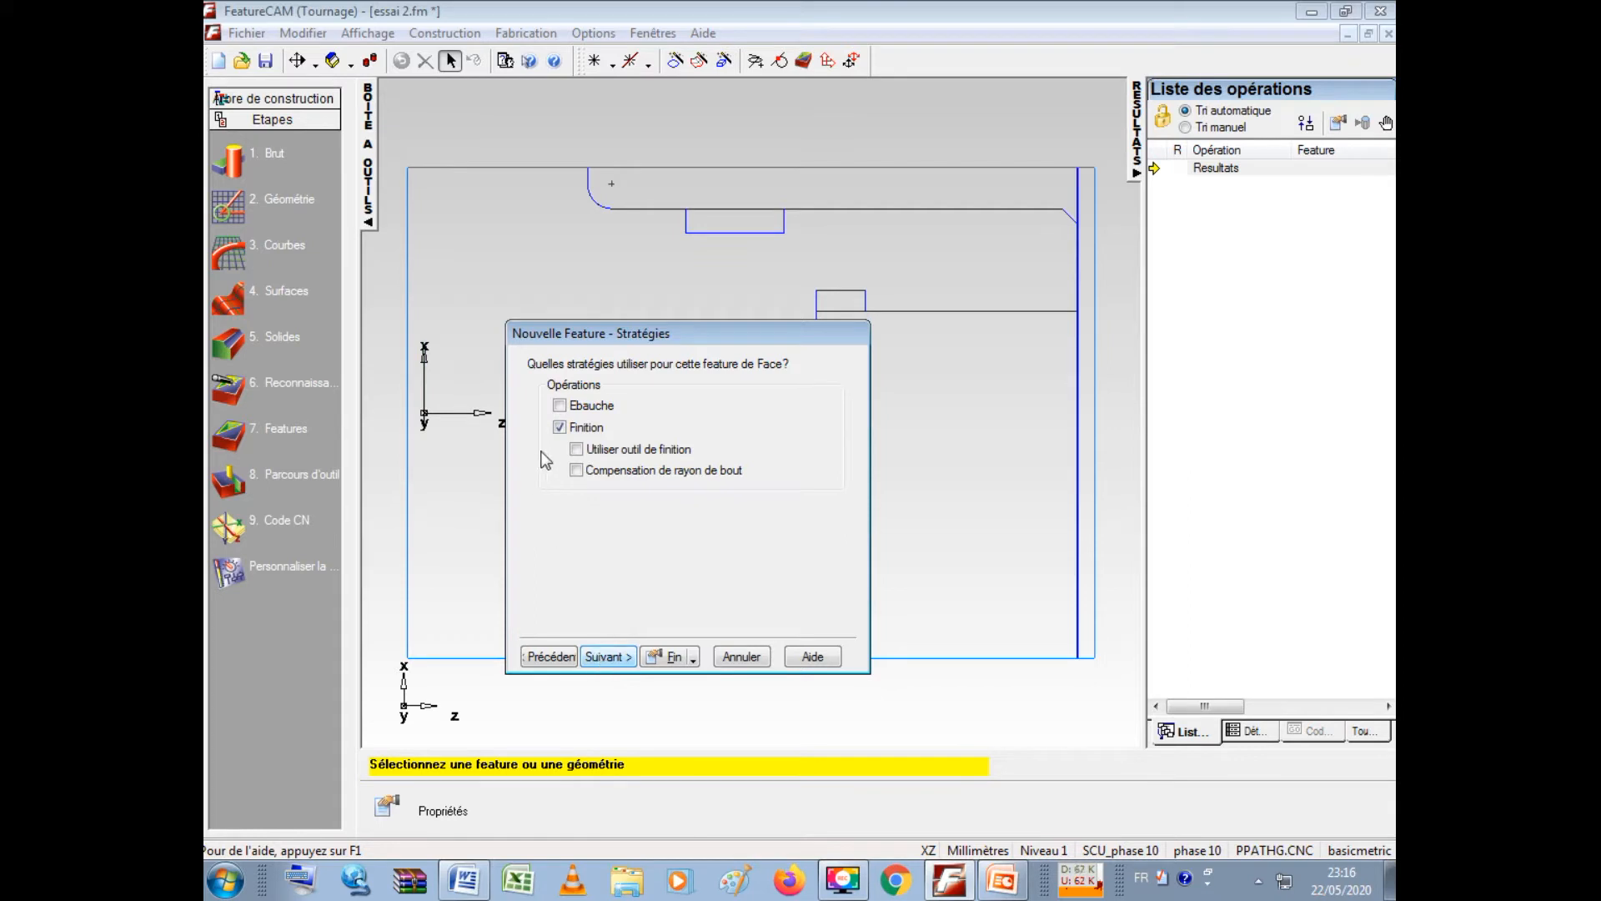
{"action": "left_click", "coordinate": [616, 657]}
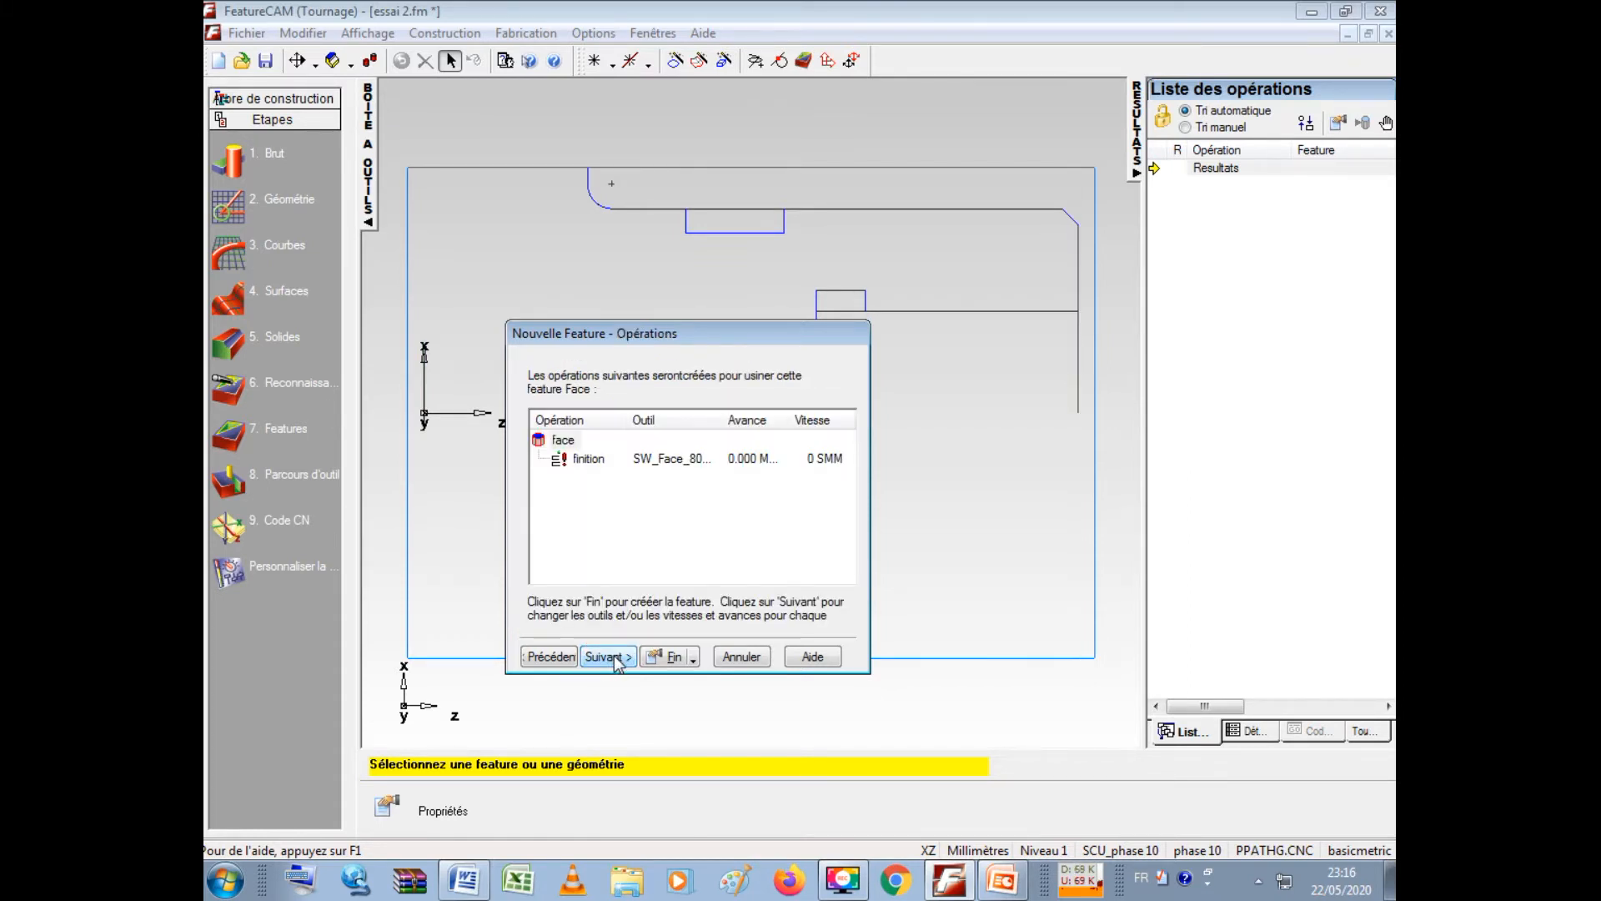
{"action": "left_click", "coordinate": [614, 655]}
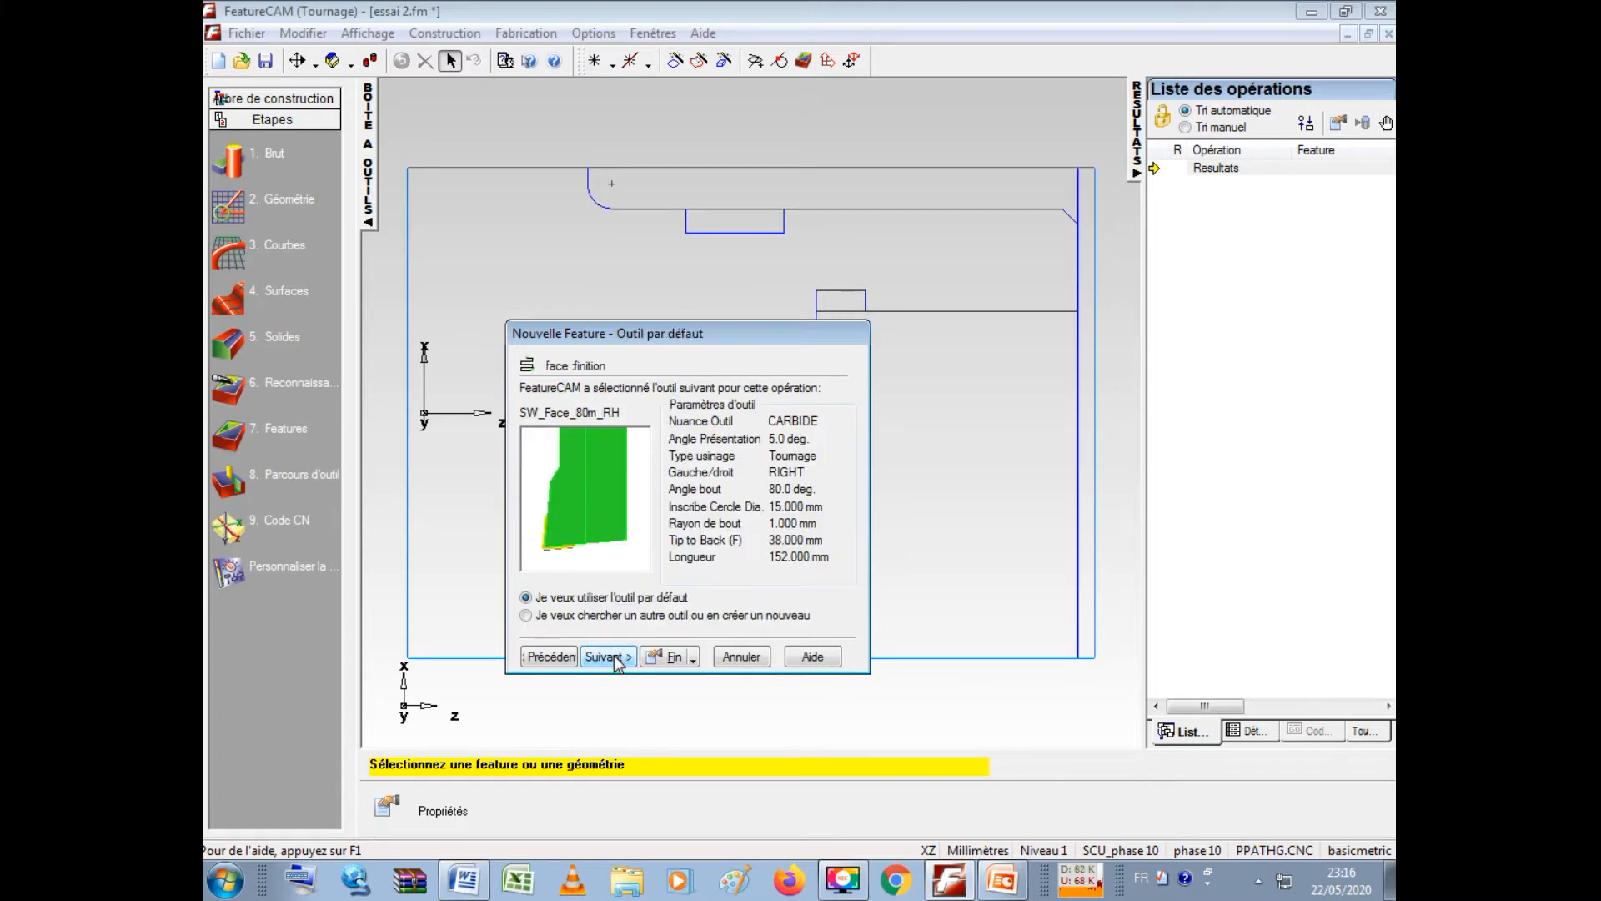
{"action": "left_click", "coordinate": [614, 654]}
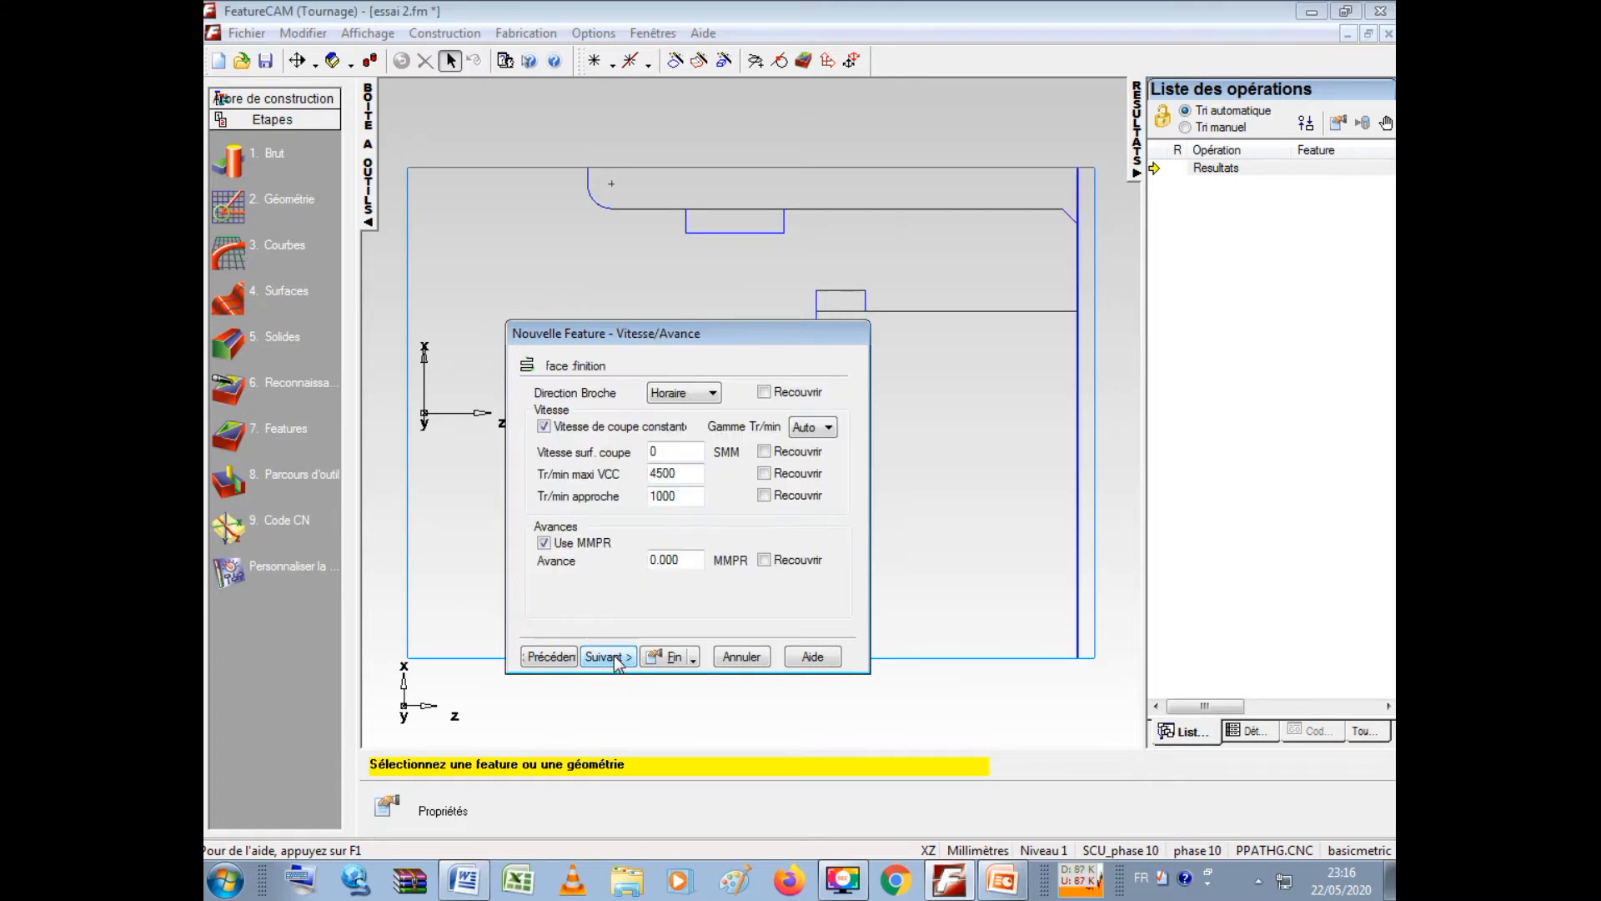
- Set the face finishing to 130 SMM cutting speed, 4000 maximum rpm and 0.1 MMPR feed, and create the feature
{"action": "double_click", "coordinate": [657, 452]}
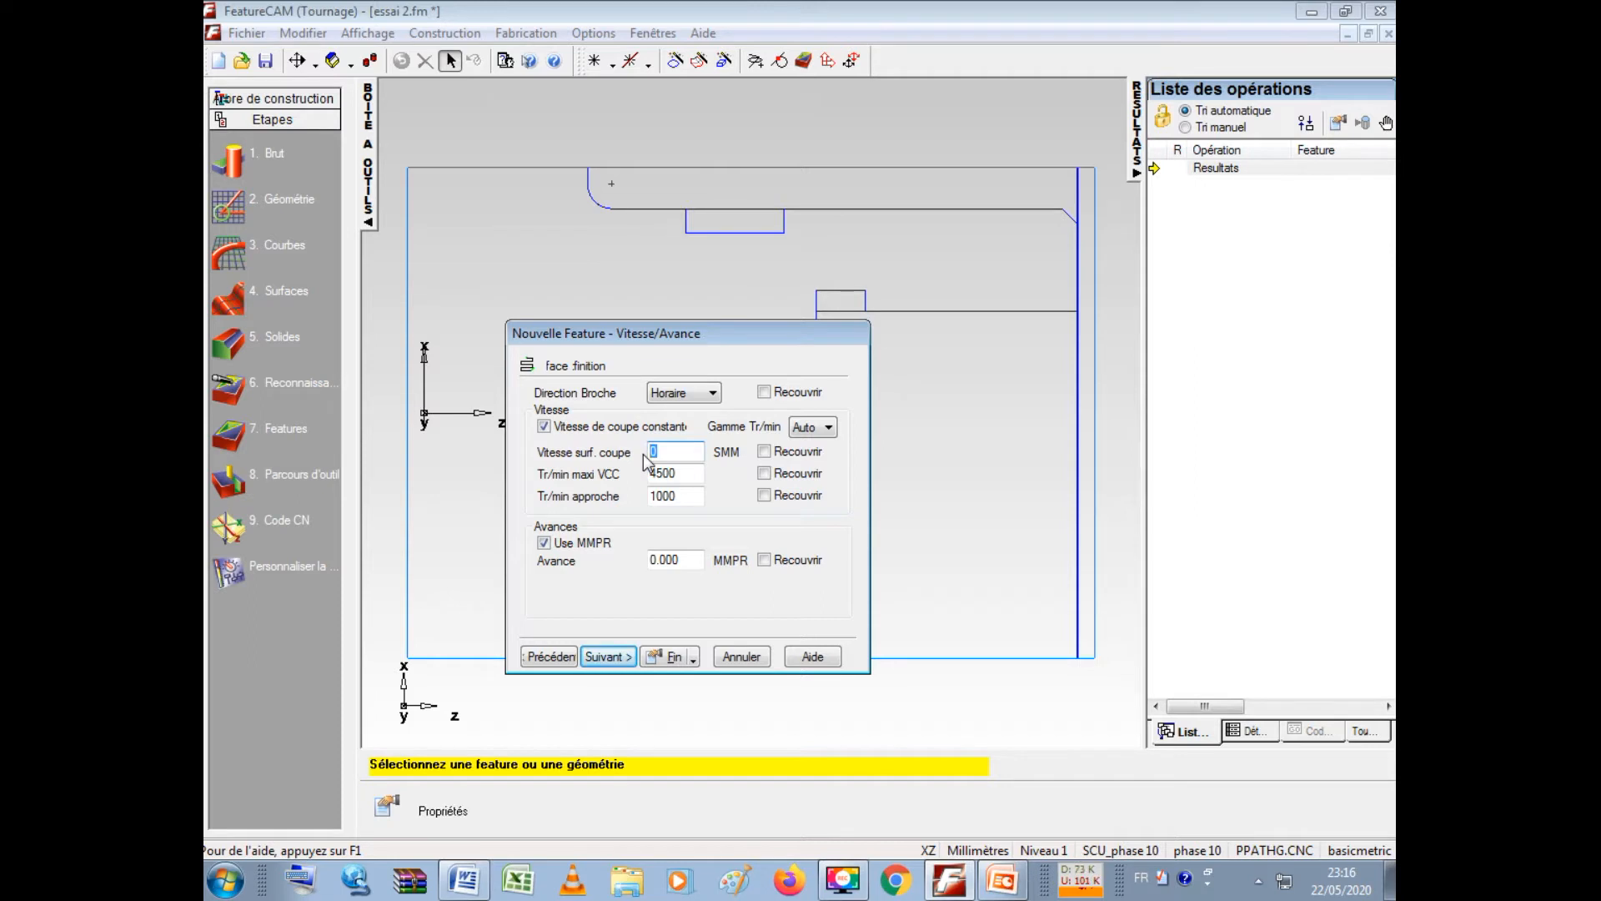
{"action": "type", "text": "130"}
{"action": "double_click", "coordinate": [679, 473]}
{"action": "type", "text": "4000"}
{"action": "left_click_drag", "start_coordinate": [676, 555], "coordinate": [635, 563]}
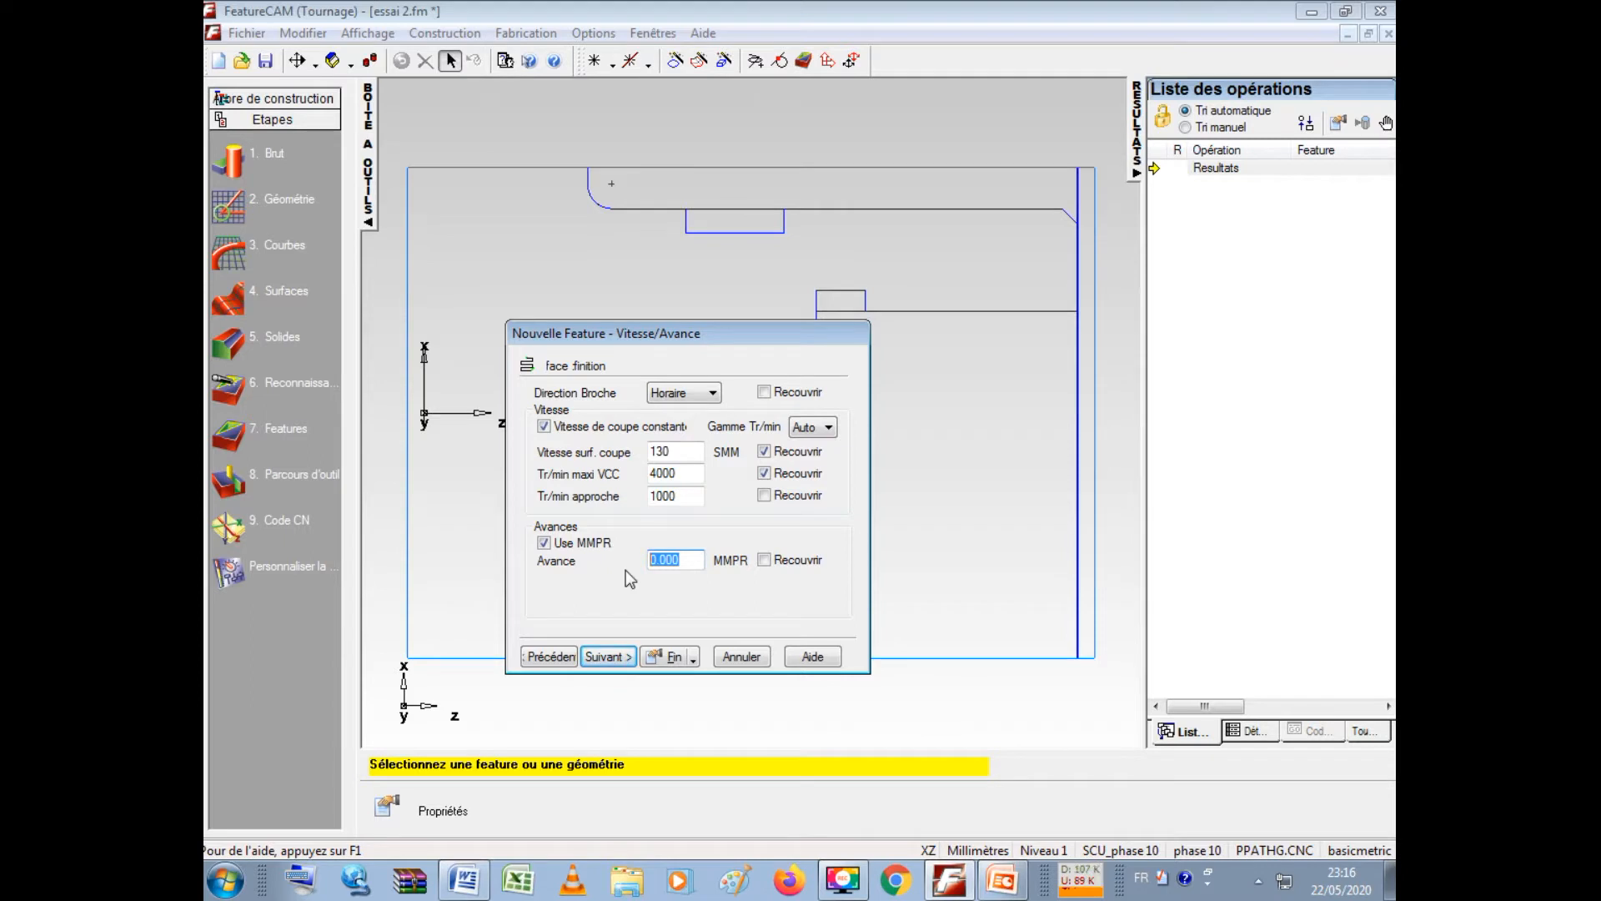
{"action": "type", "text": "0.1"}
{"action": "left_click", "coordinate": [611, 656]}
{"action": "left_click", "coordinate": [613, 657]}
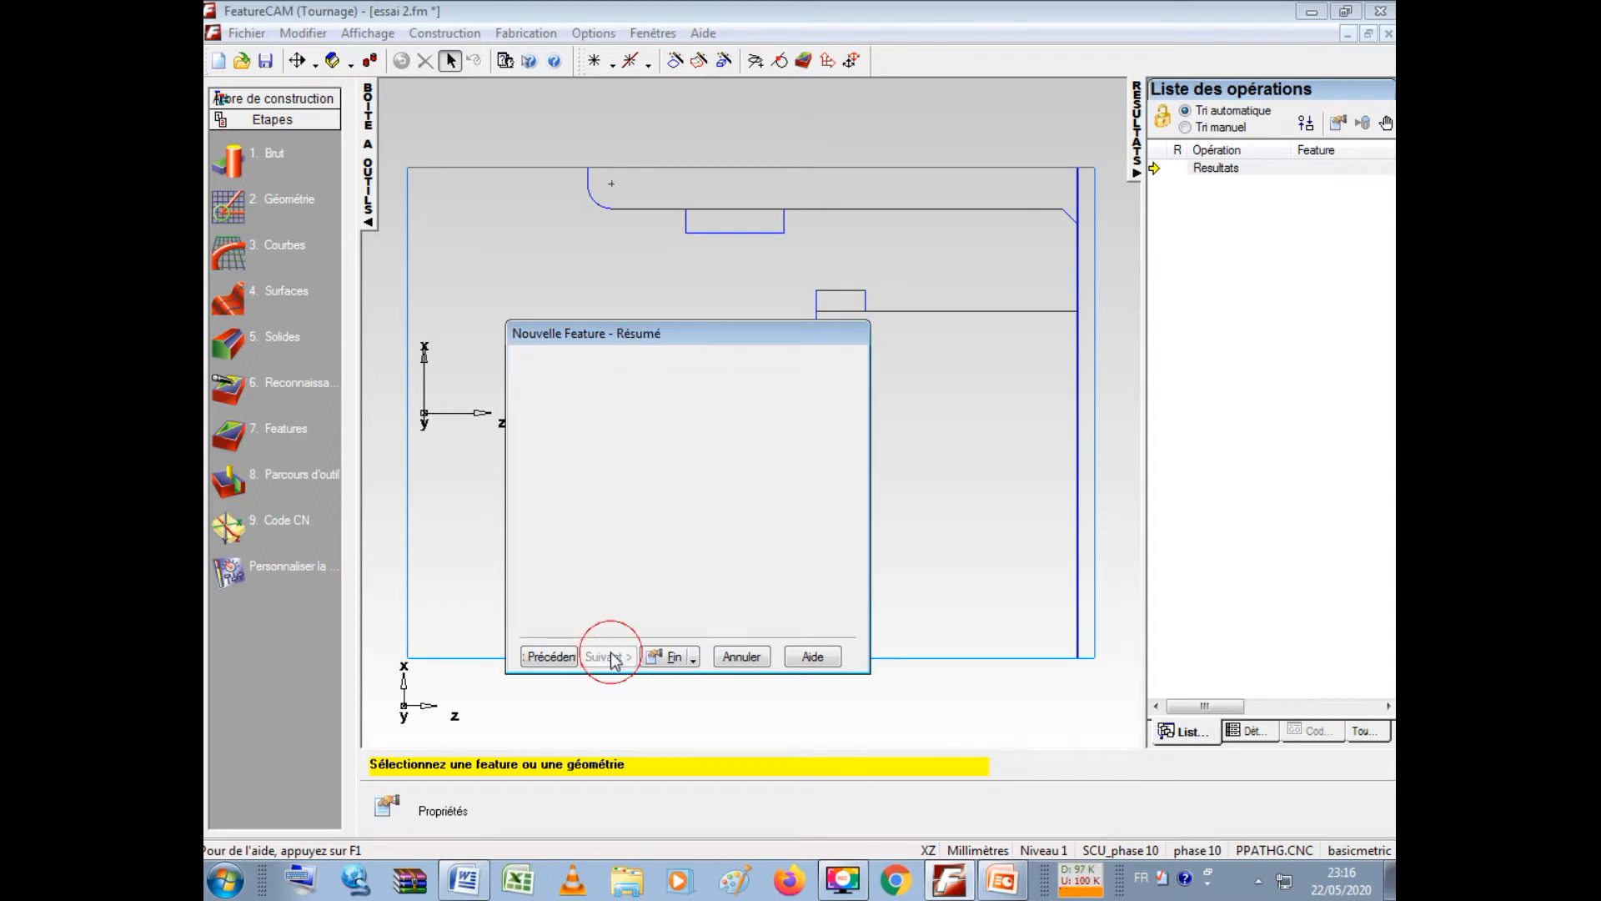
{"action": "left_click", "coordinate": [673, 657]}
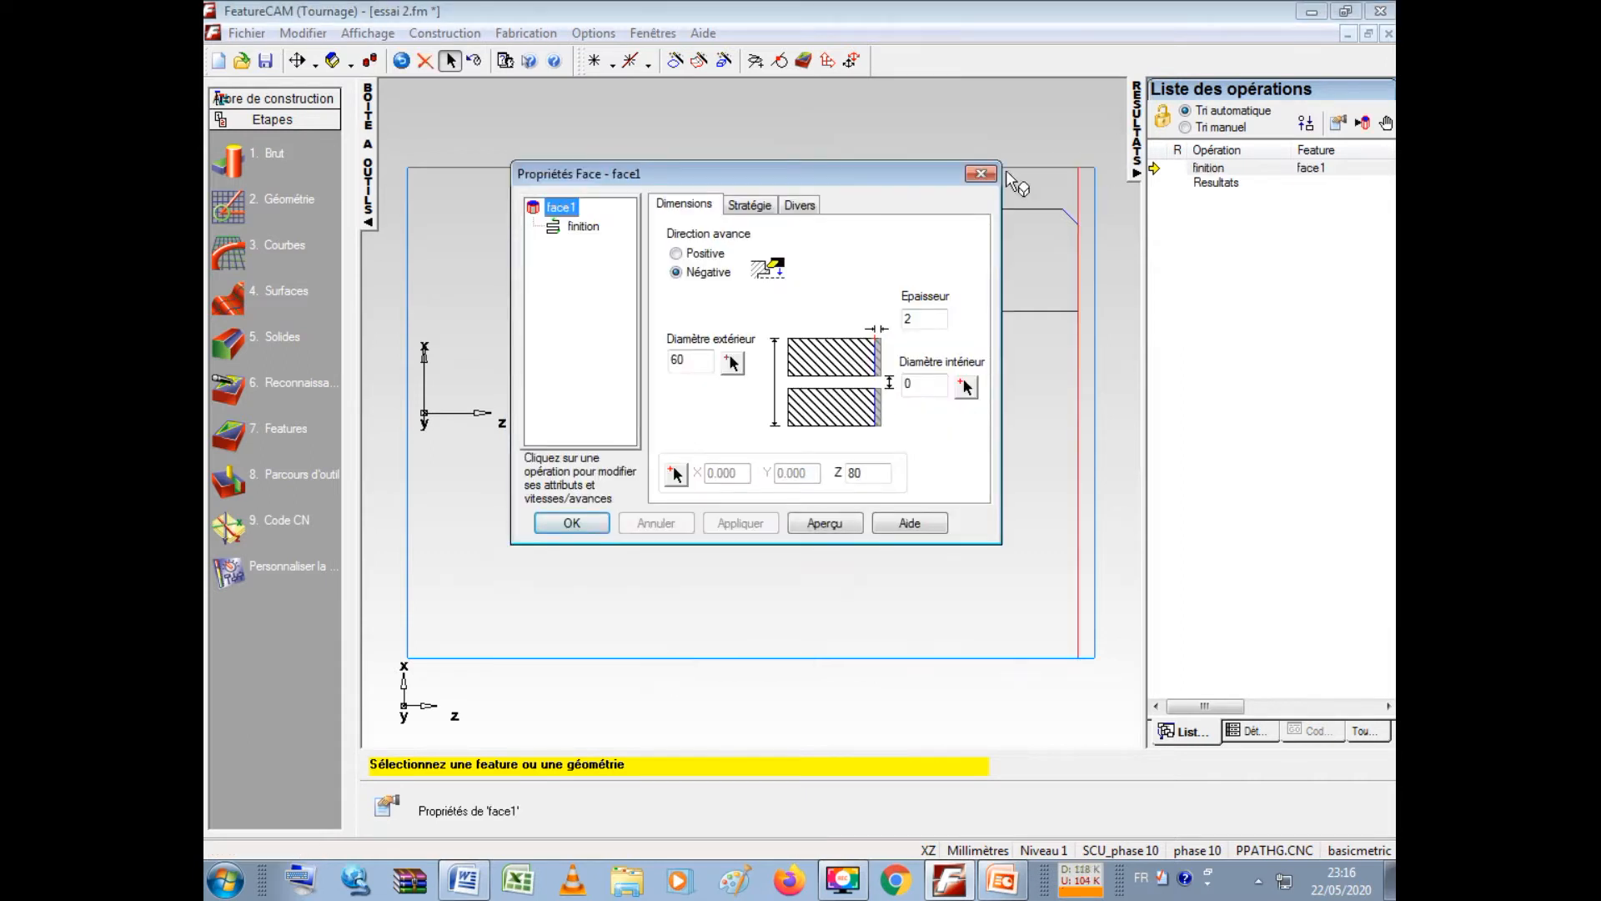
{"action": "left_click", "coordinate": [982, 173]}
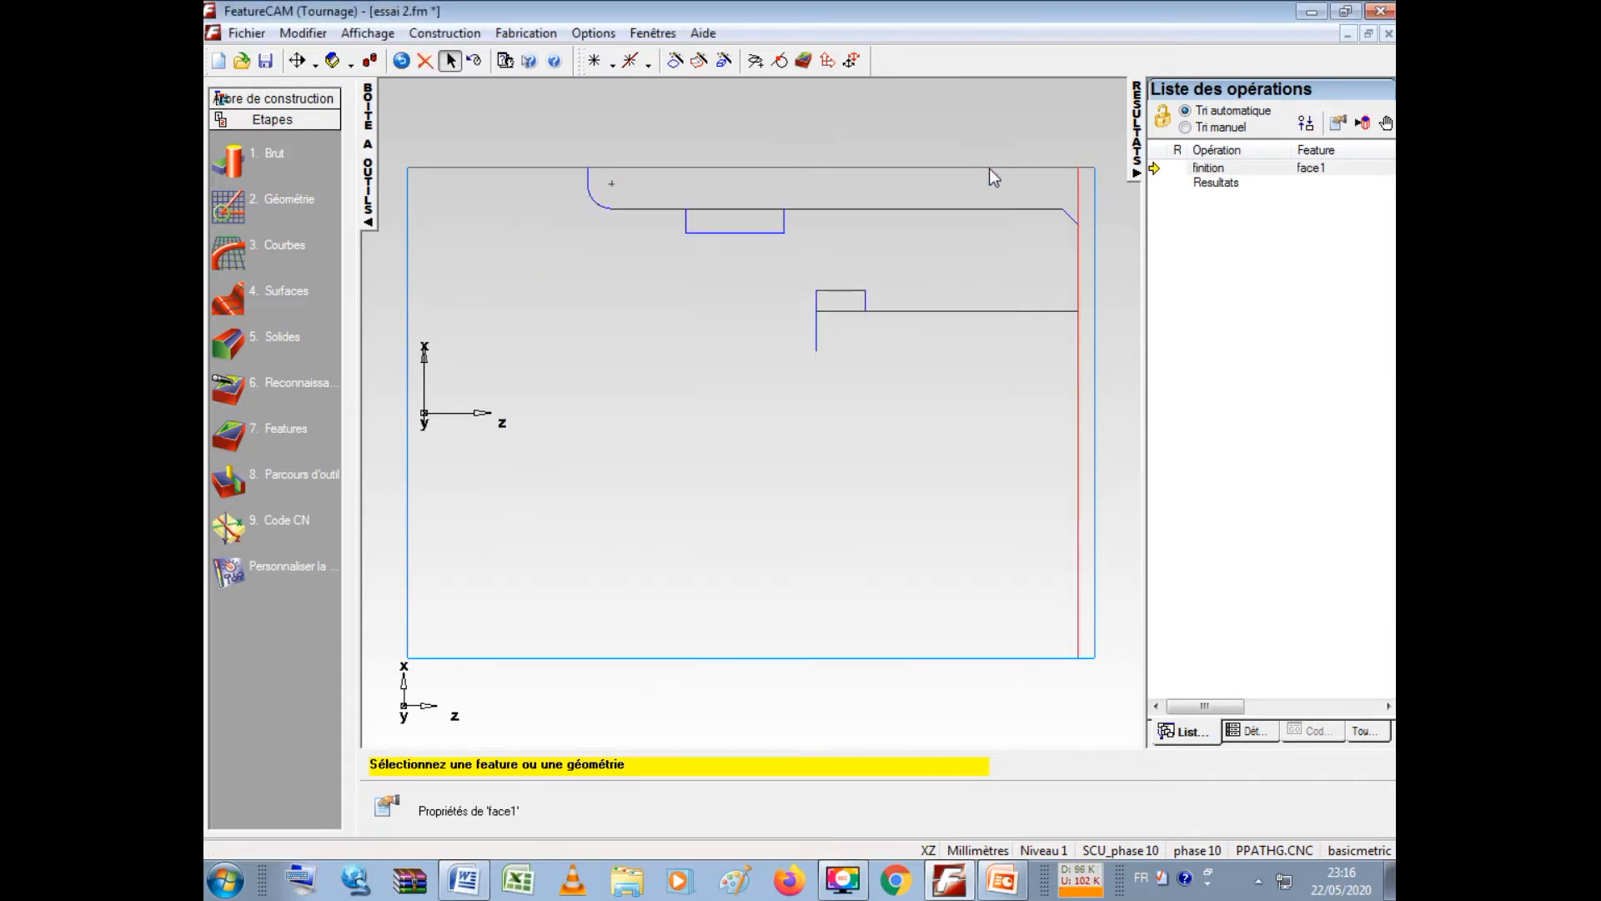
- Begin a curve-based Tour turning feature using the outer profile curve with the fillet and end chamfer
{"action": "left_click", "coordinate": [221, 439]}
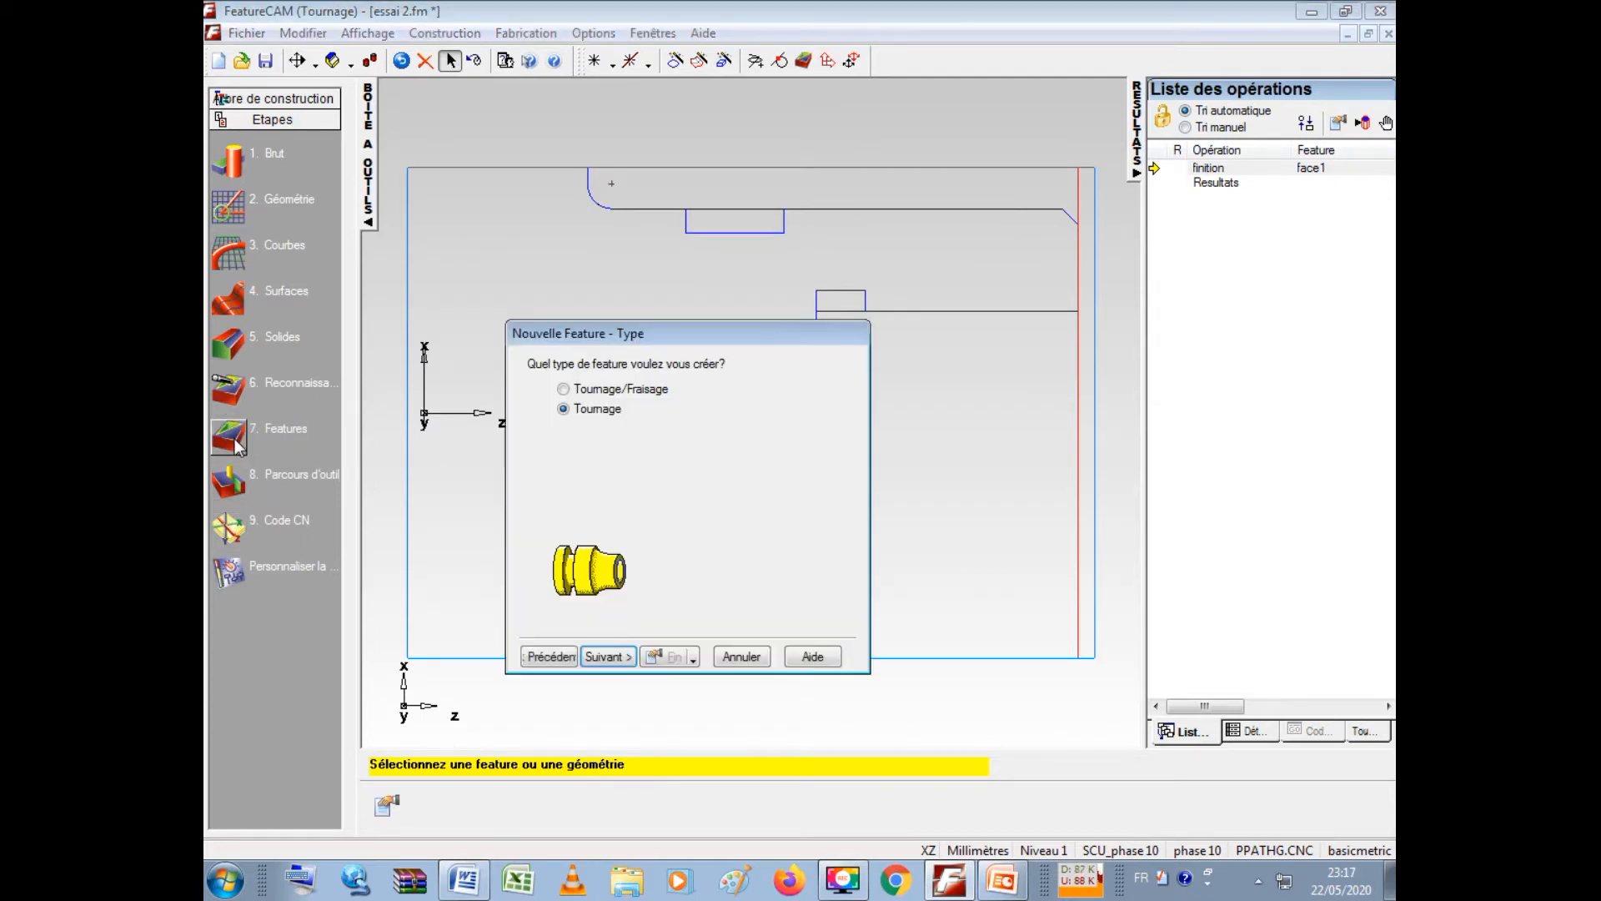
{"action": "left_click", "coordinate": [606, 656]}
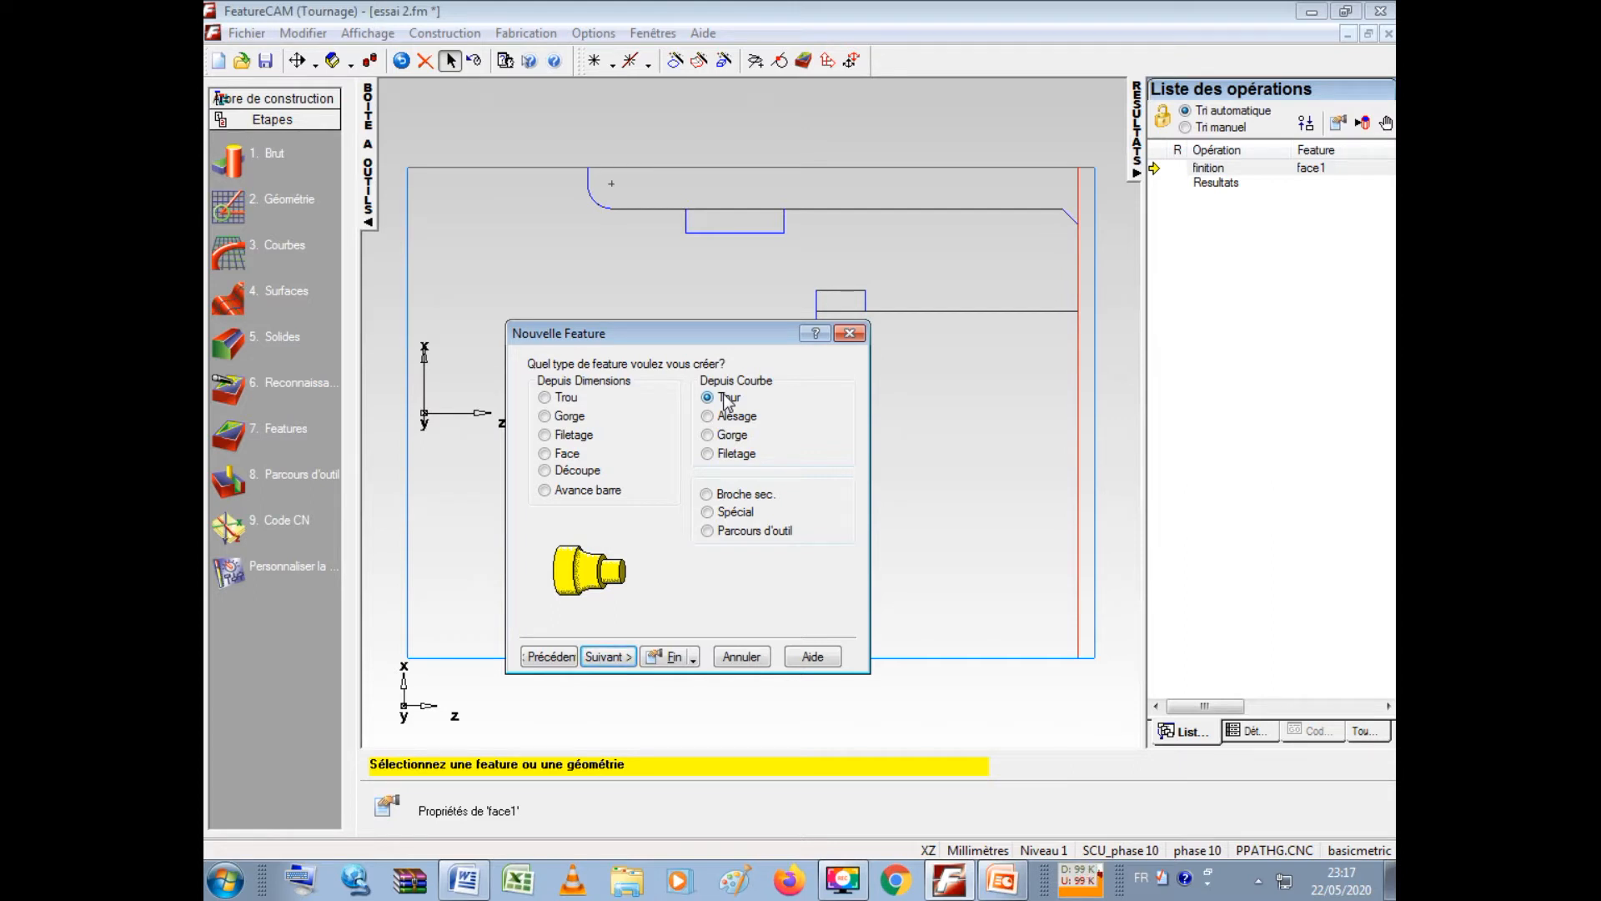
{"action": "left_click", "coordinate": [617, 658]}
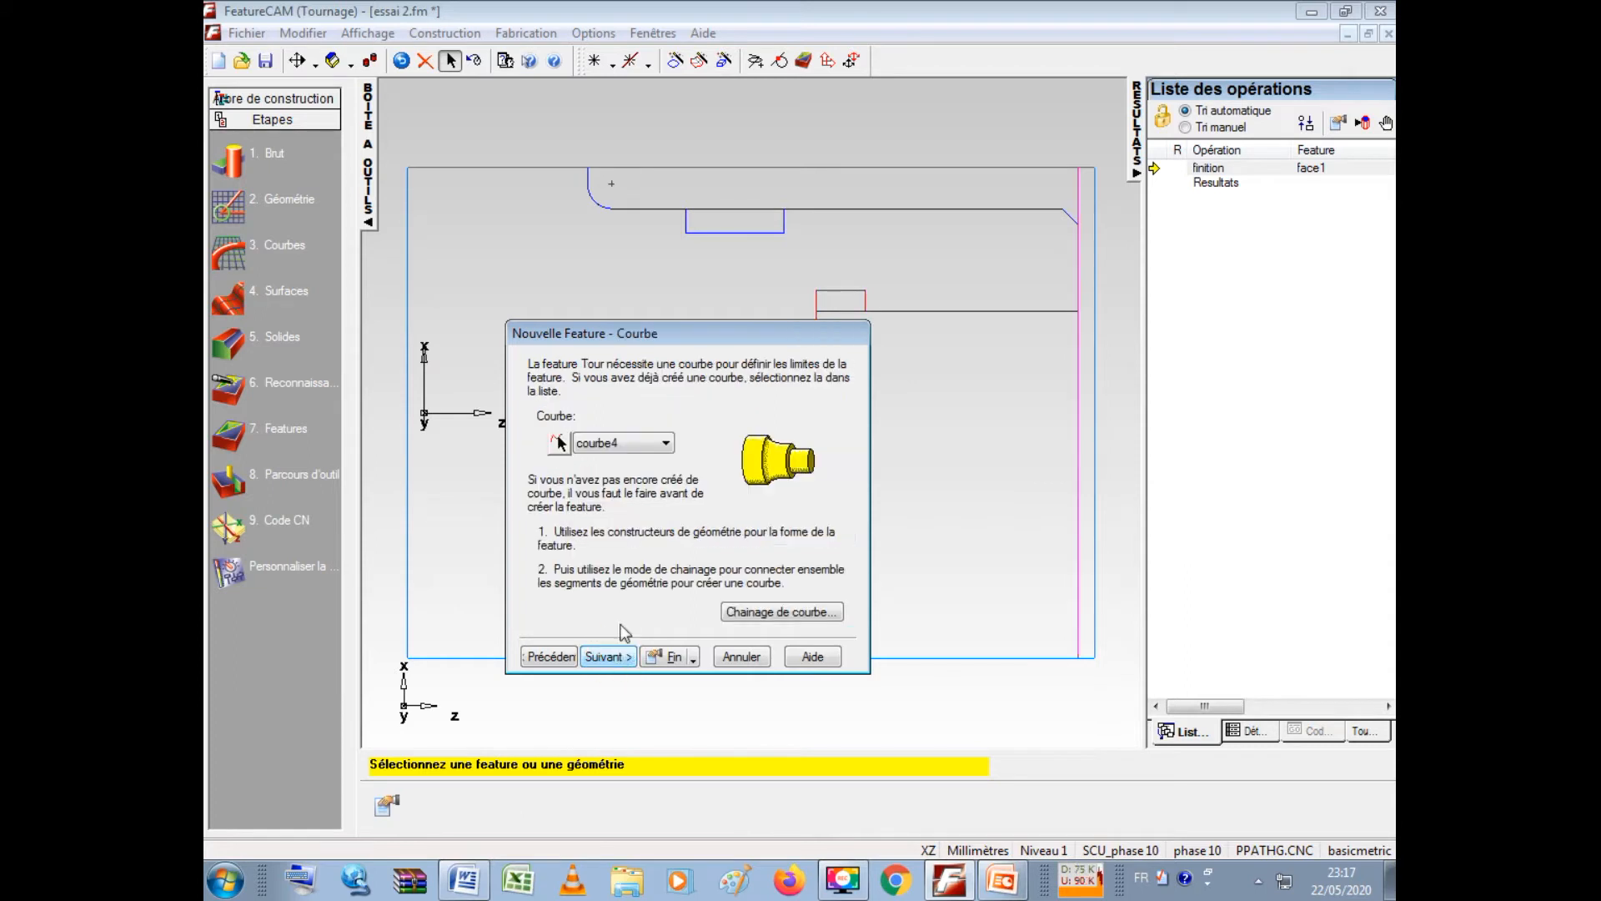
{"action": "left_click", "coordinate": [667, 443]}
{"action": "left_click", "coordinate": [636, 465]}
{"action": "left_click", "coordinate": [602, 657]}
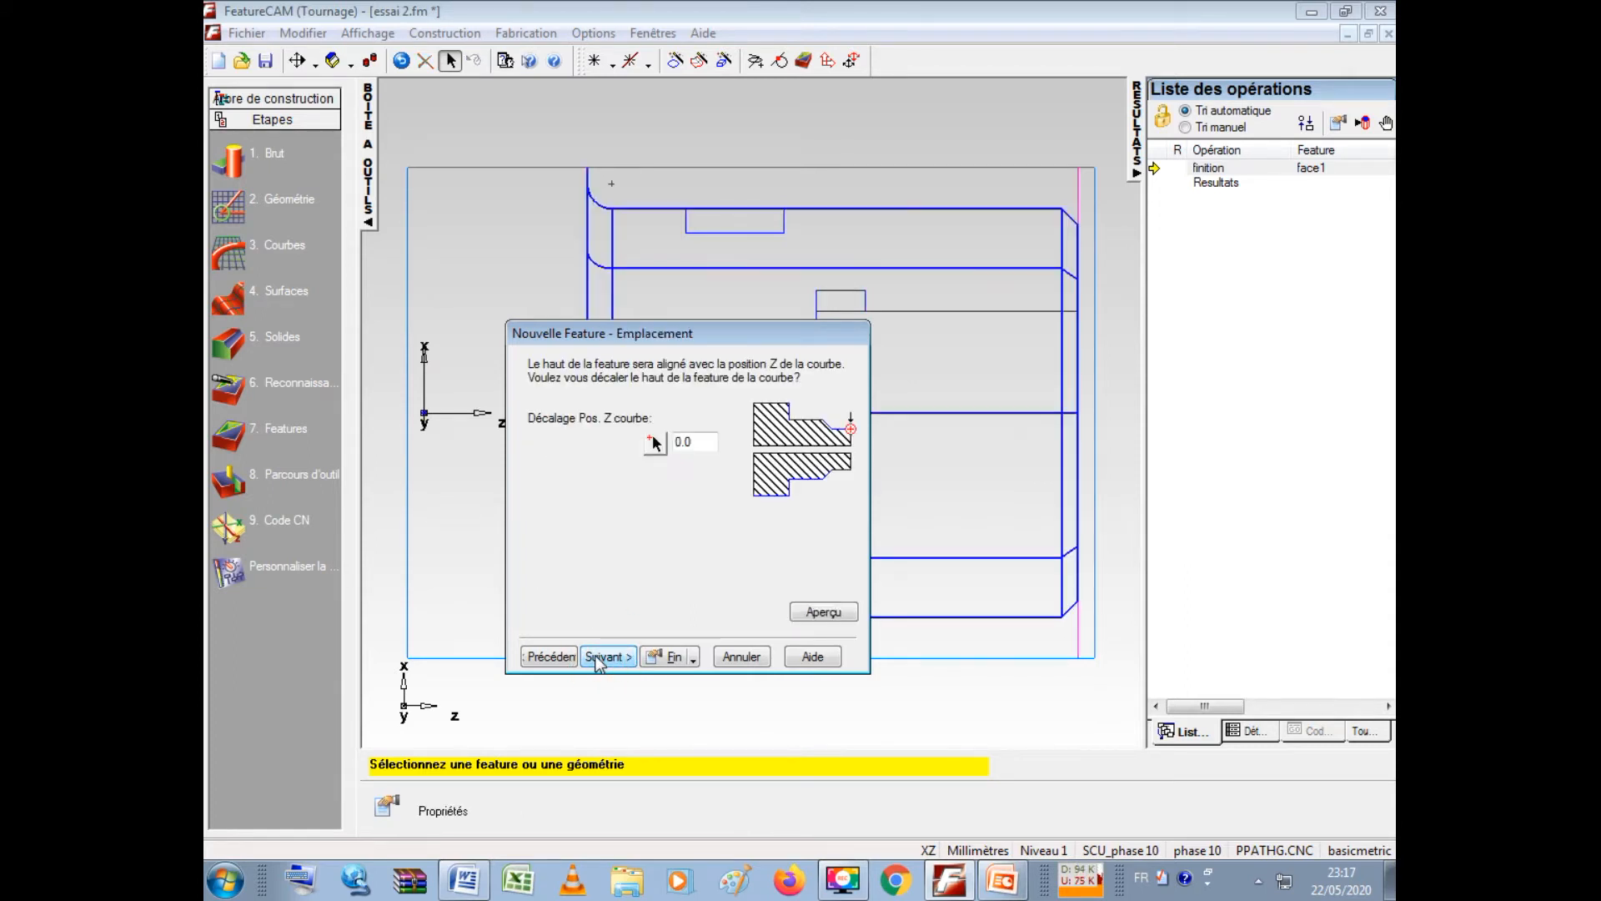
- Accept the 0.0 Z offset, roughing and finishing in the negative direction, and the default roughing tool for the Tour feature
{"action": "left_click", "coordinate": [604, 658]}
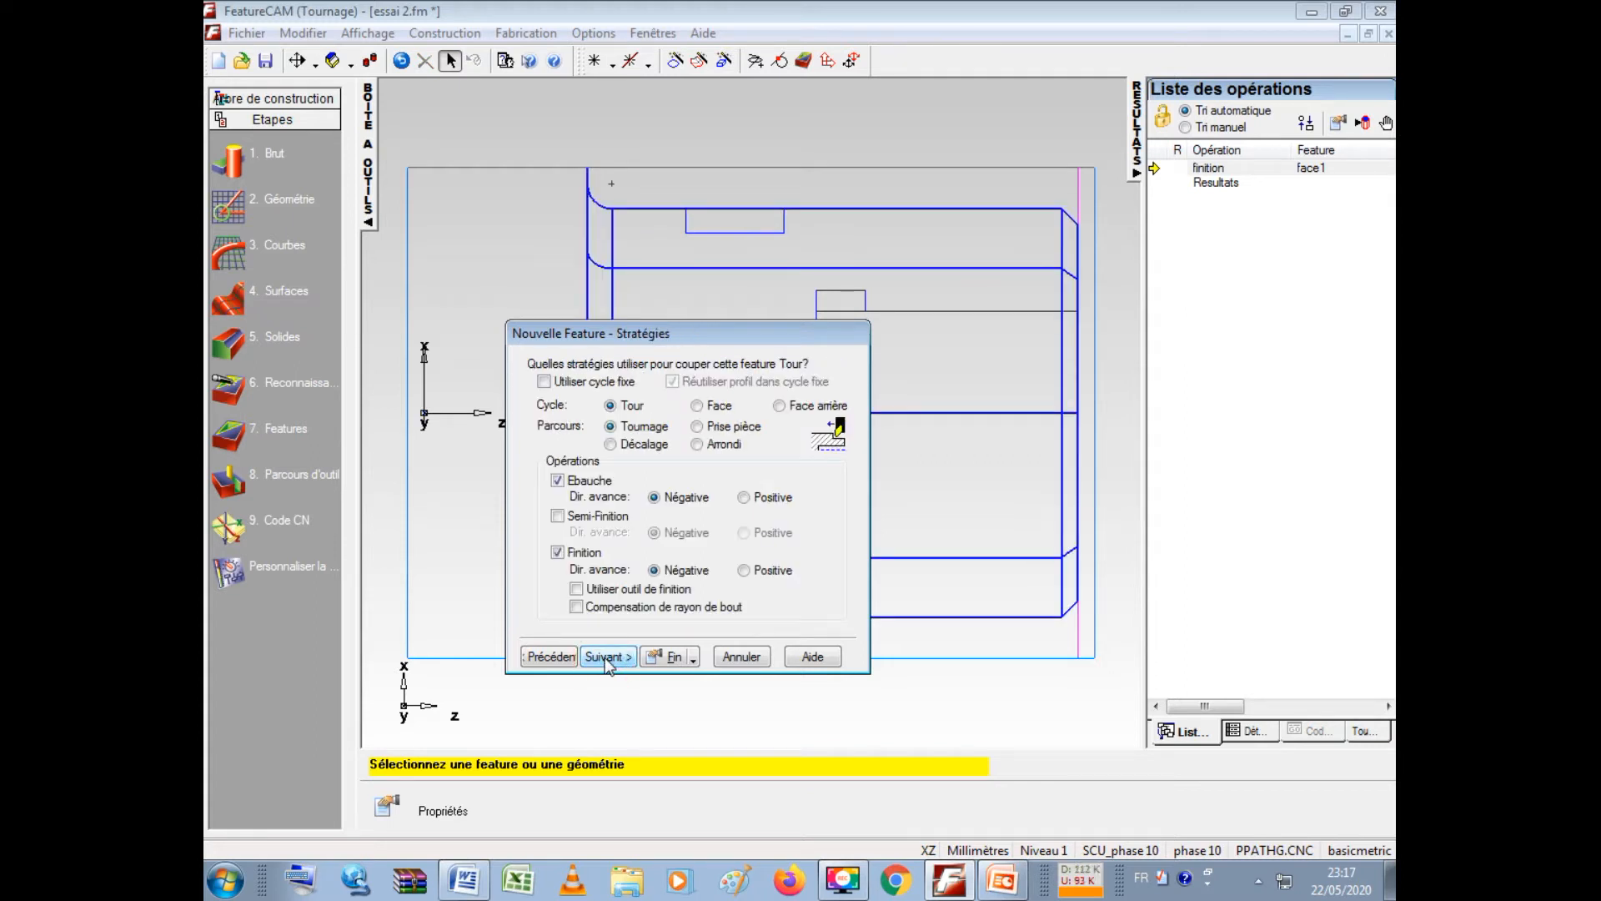
{"action": "left_click", "coordinate": [604, 657]}
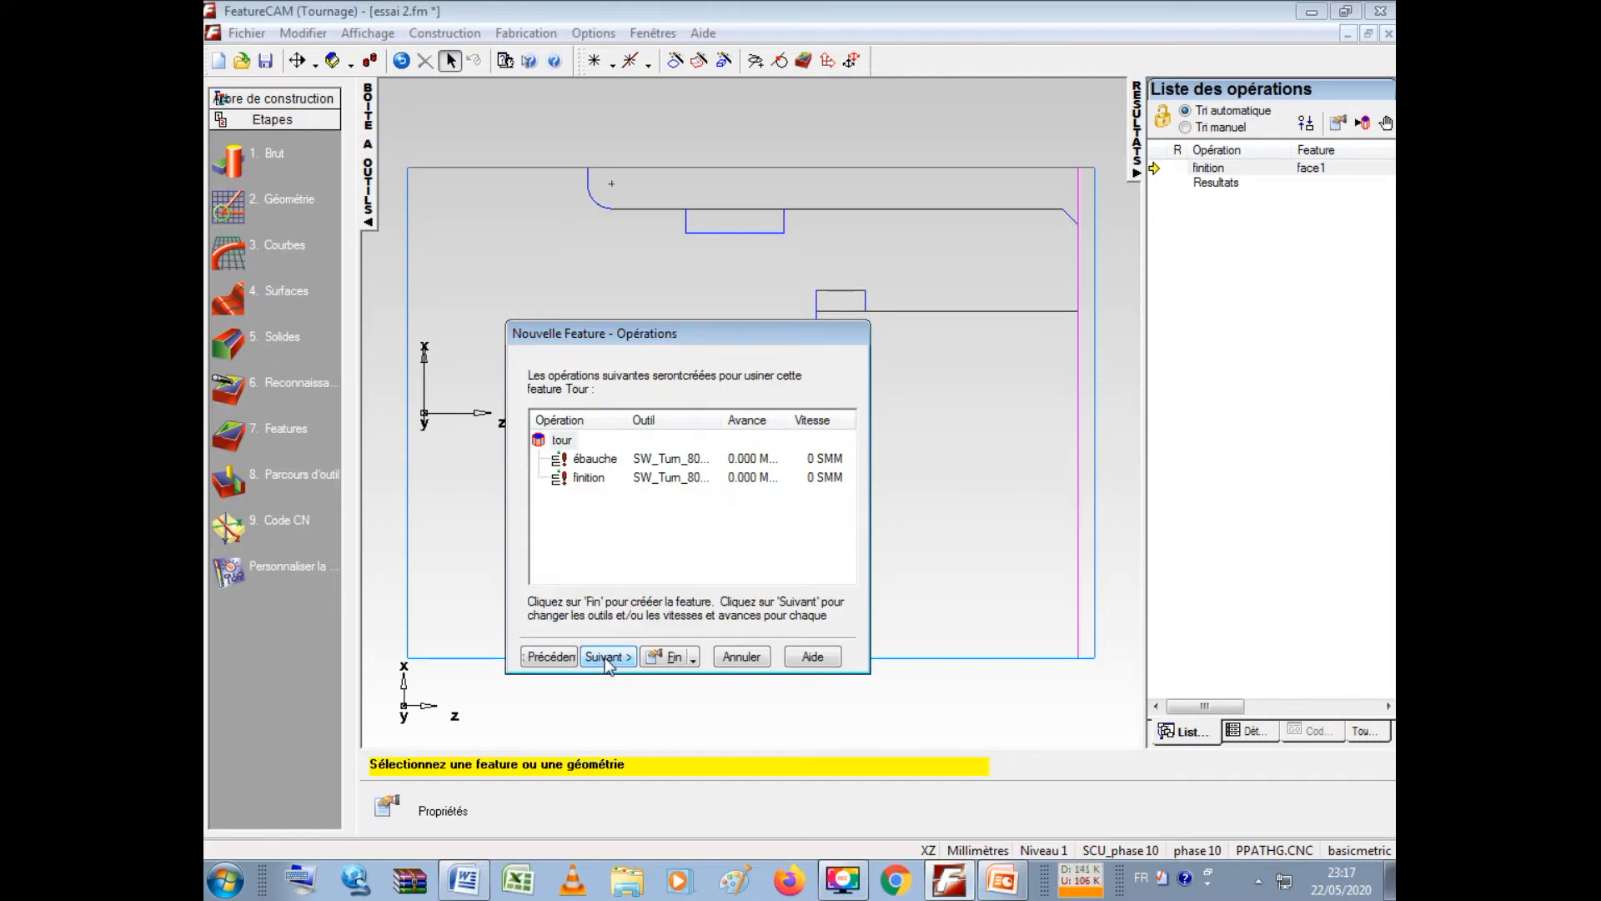
{"action": "left_click", "coordinate": [604, 657]}
{"action": "left_click", "coordinate": [604, 658]}
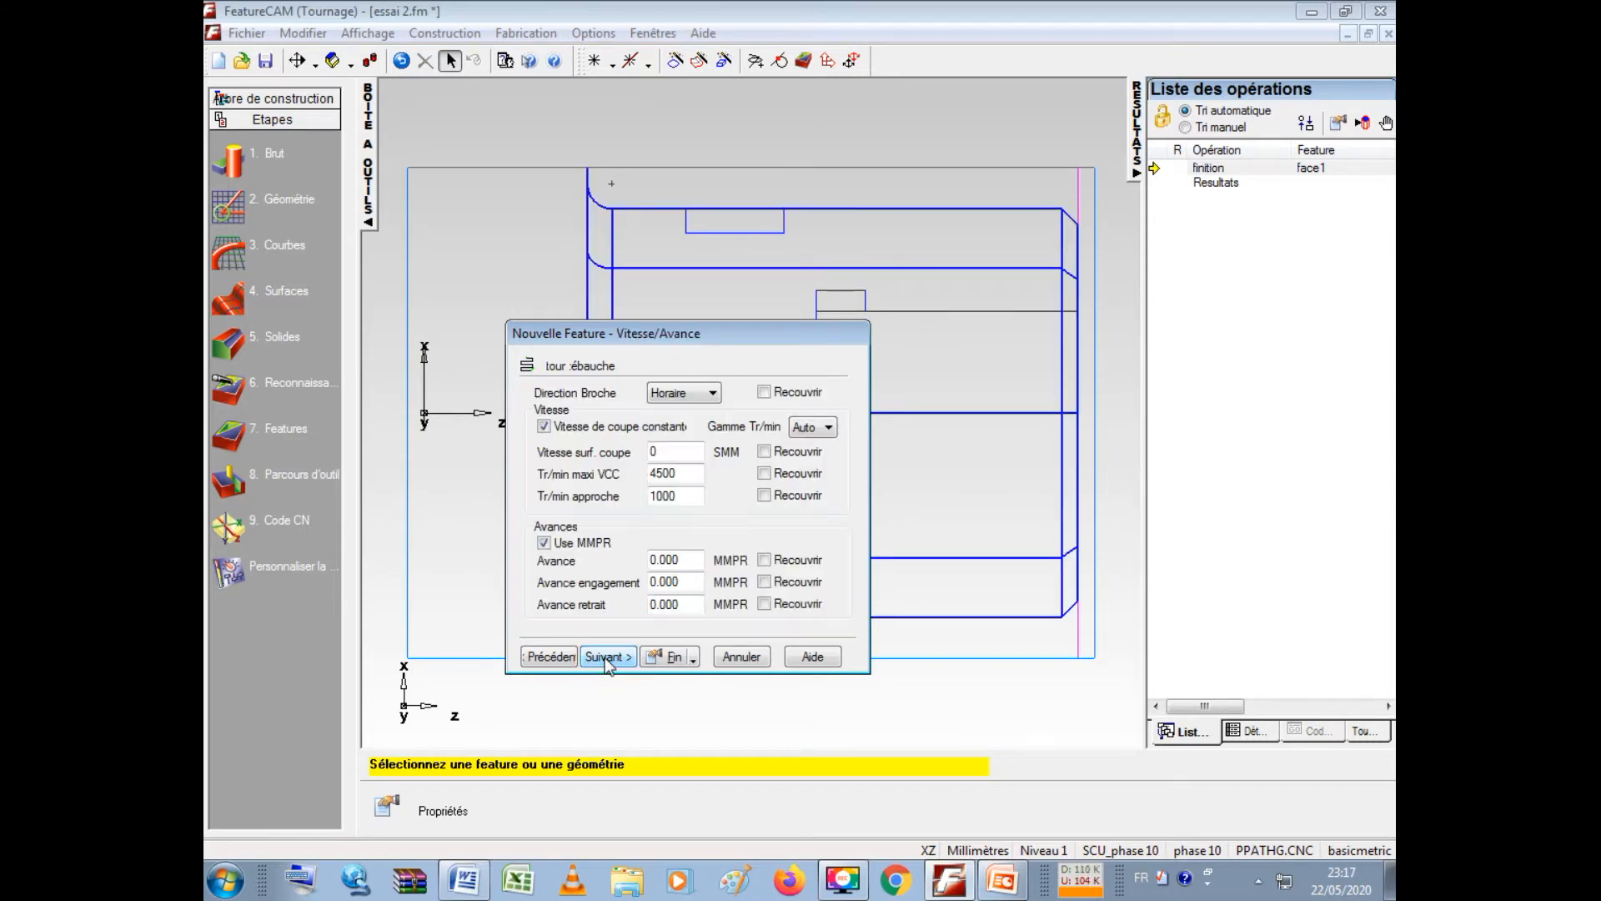
- Set the Tour roughing to 100 SMM cutting speed, 4000 maximum rpm and 0.3 MMPR feed
{"action": "left_click", "coordinate": [673, 453]}
{"action": "left_click_drag", "start_coordinate": [672, 453], "coordinate": [586, 452]}
{"action": "type", "text": "100"}
{"action": "left_click_drag", "start_coordinate": [680, 472], "coordinate": [539, 484]}
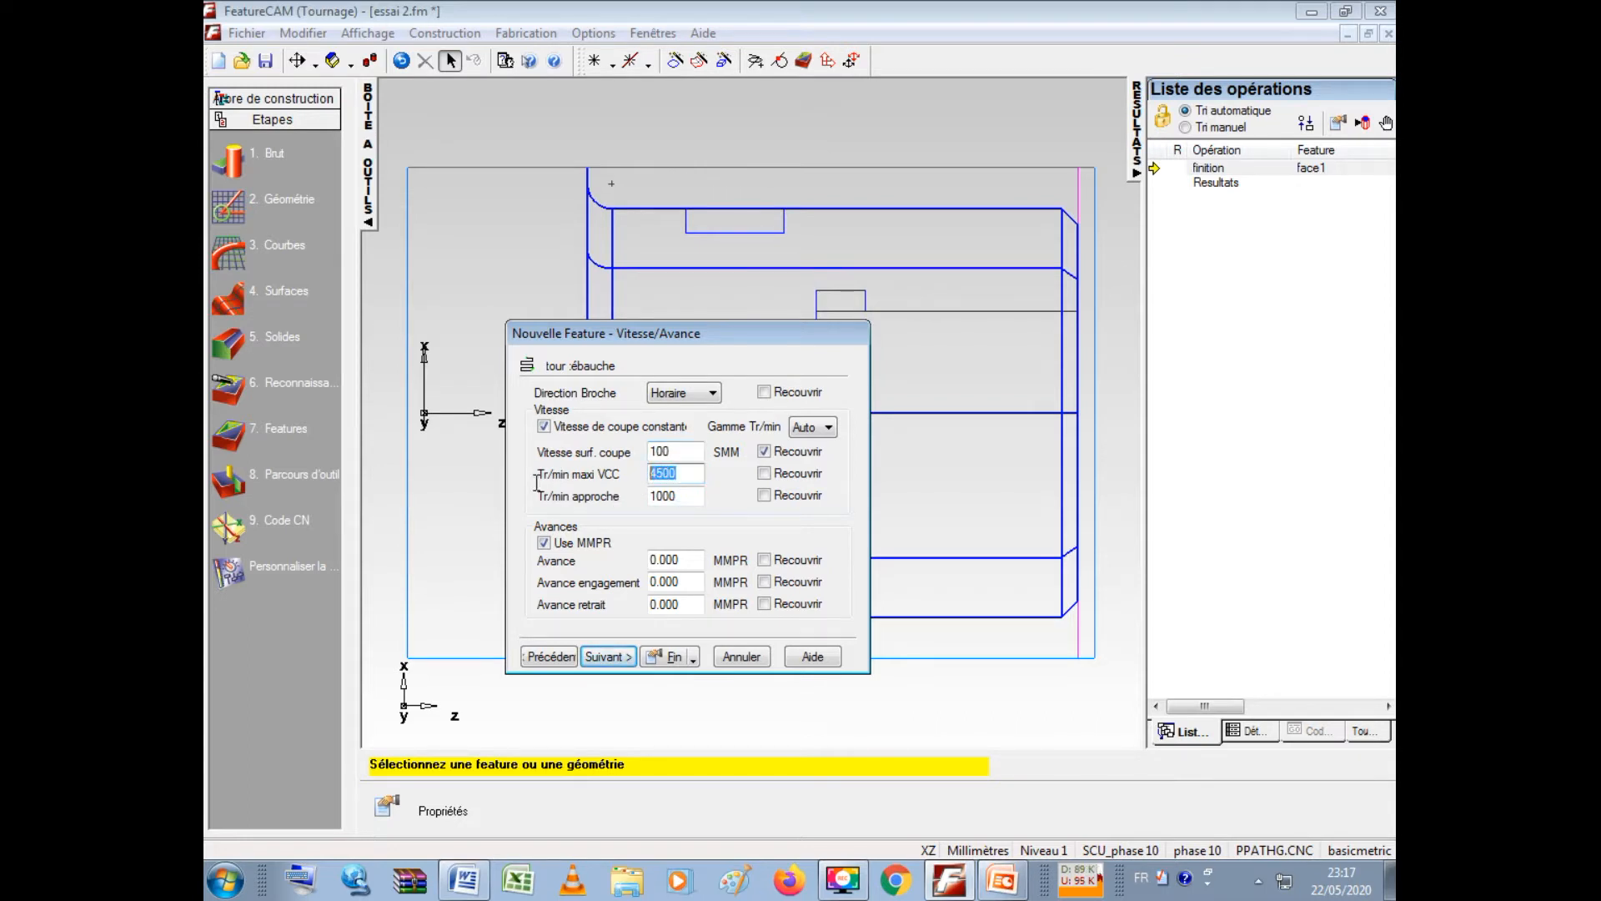
{"action": "type", "text": "4000"}
{"action": "left_click_drag", "start_coordinate": [705, 562], "coordinate": [661, 572]}
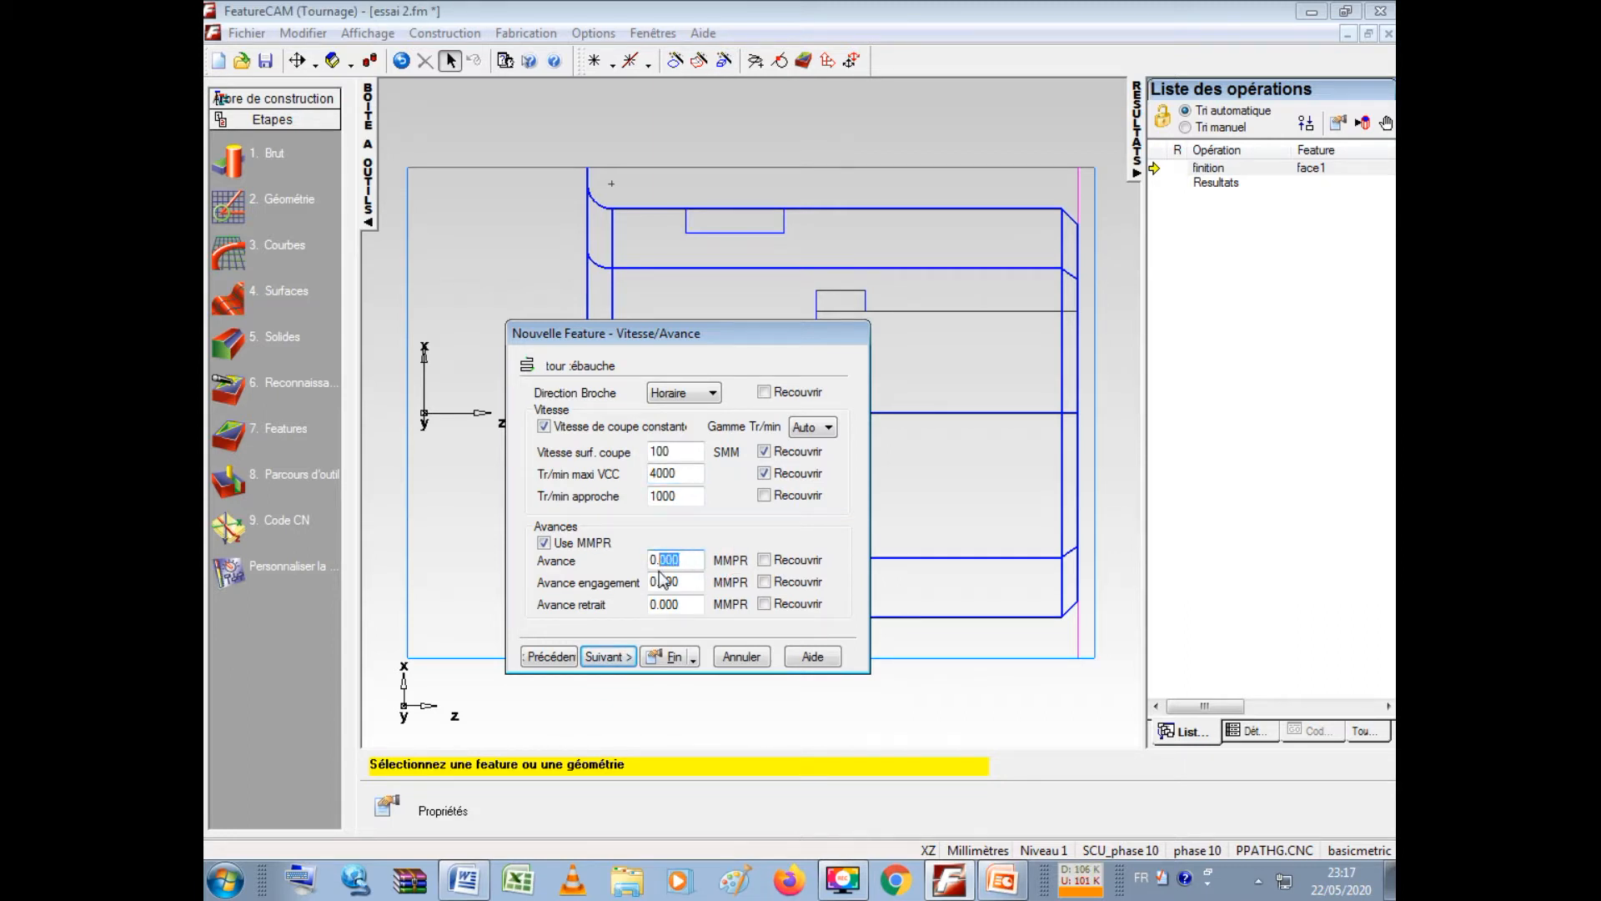
{"action": "type", "text": "0."}
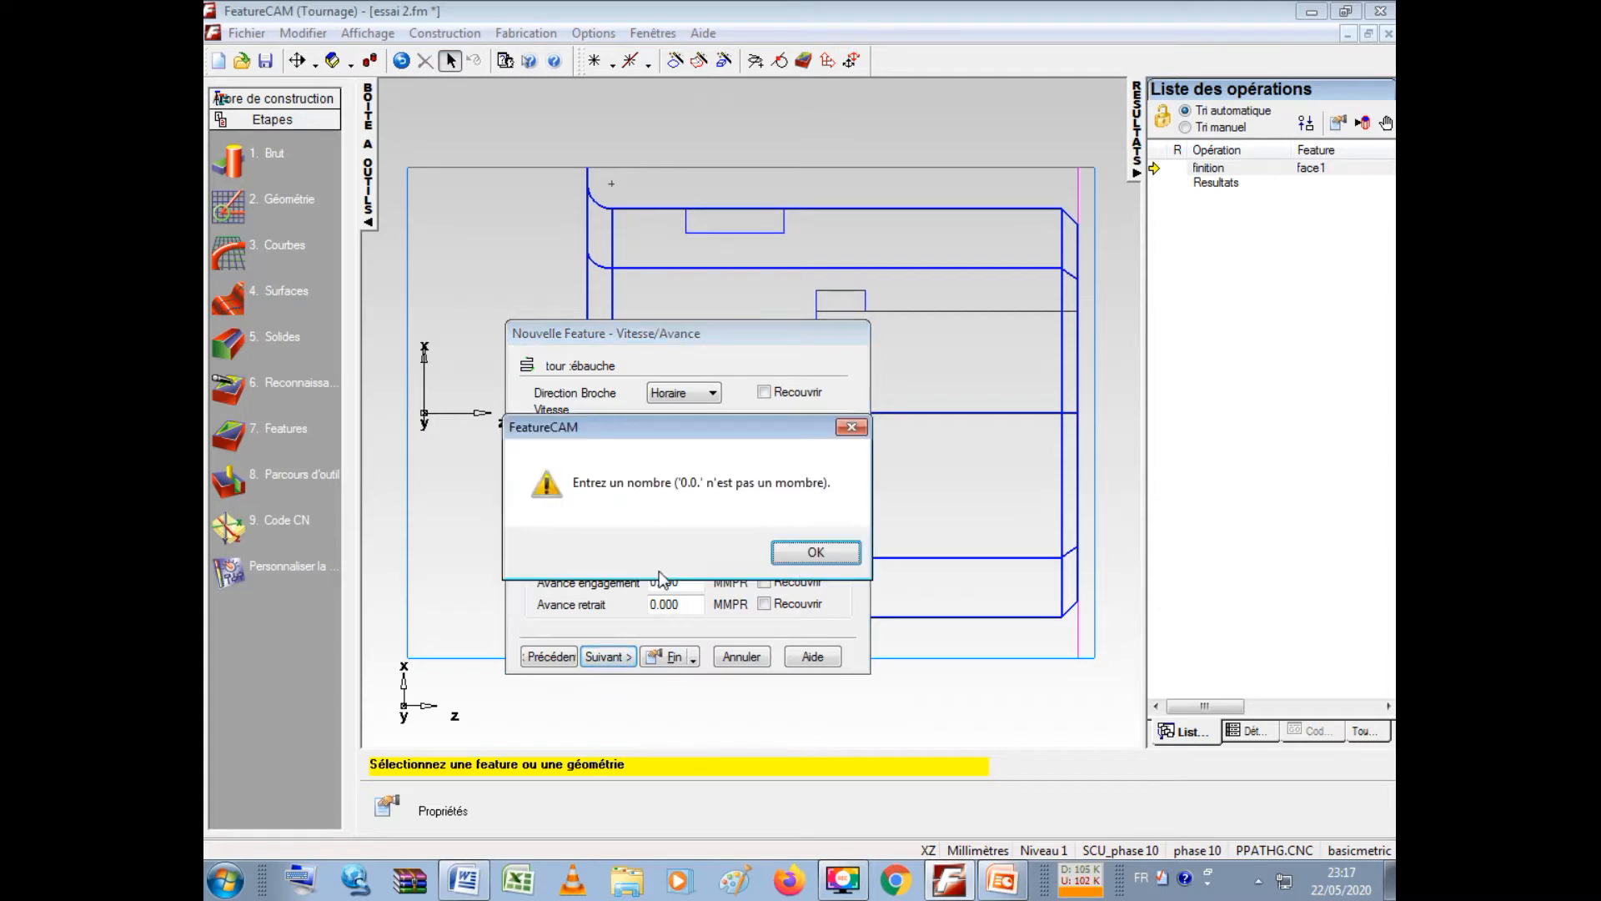
{"action": "left_click", "coordinate": [849, 428]}
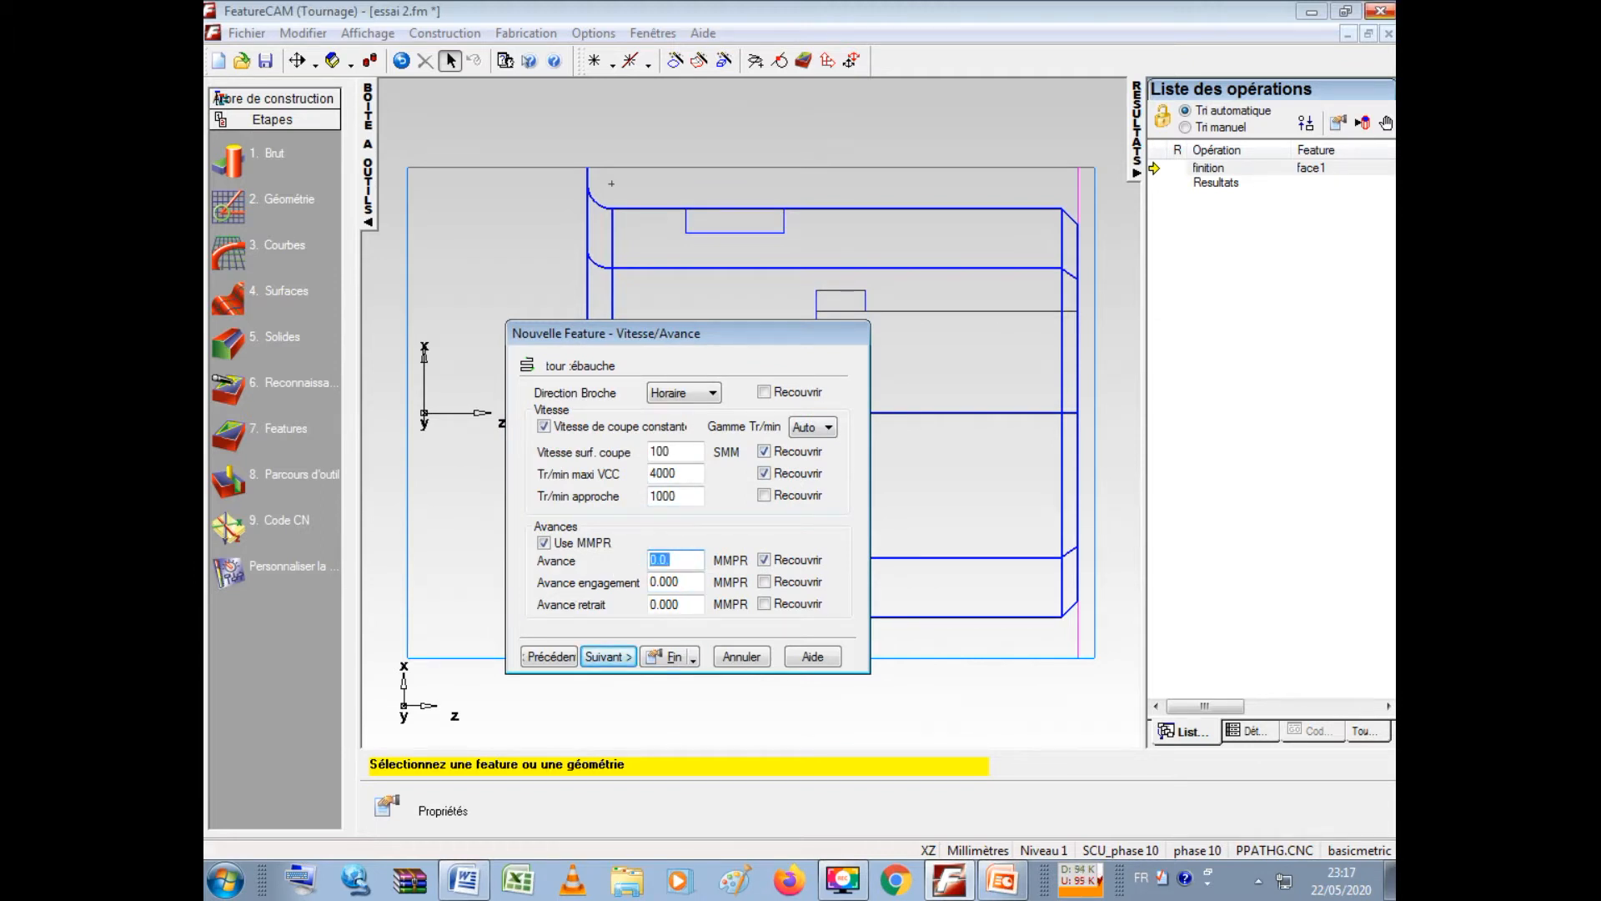
{"action": "type", "text": "0.3"}
{"action": "left_click", "coordinate": [606, 657]}
{"action": "left_click", "coordinate": [606, 657]}
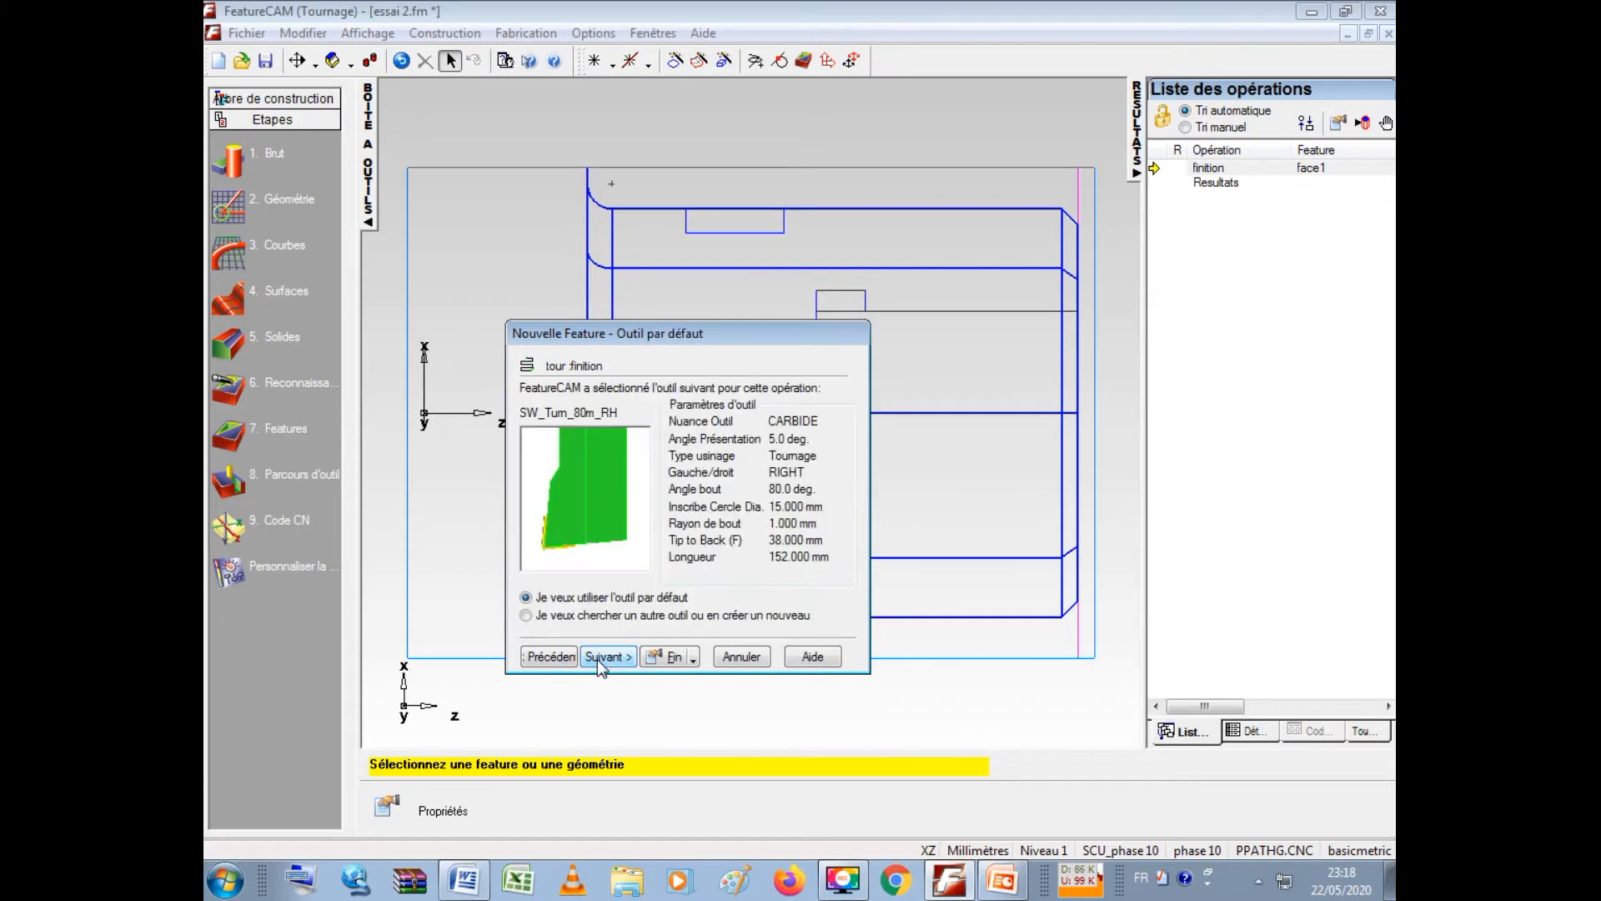
- Keep the default finishing tool, set Tour finishing to 130 SMM, 400 maximum rpm and 0.1 MMPR feed, and create the feature
{"action": "left_click", "coordinate": [597, 657]}
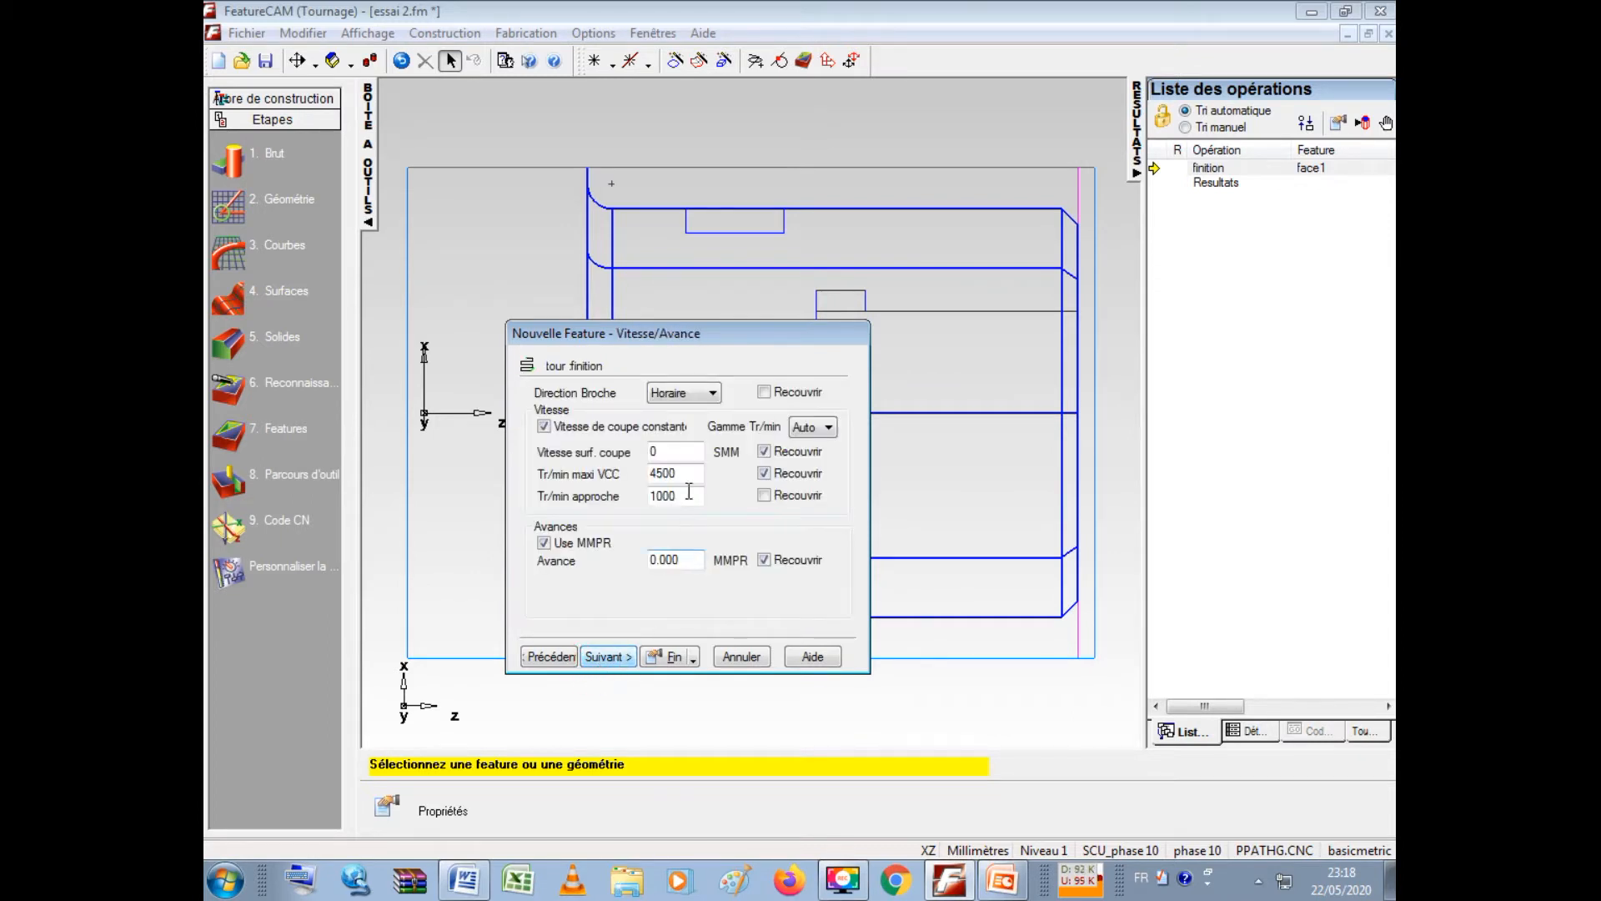
{"action": "double_click", "coordinate": [677, 449]}
{"action": "type", "text": "130"}
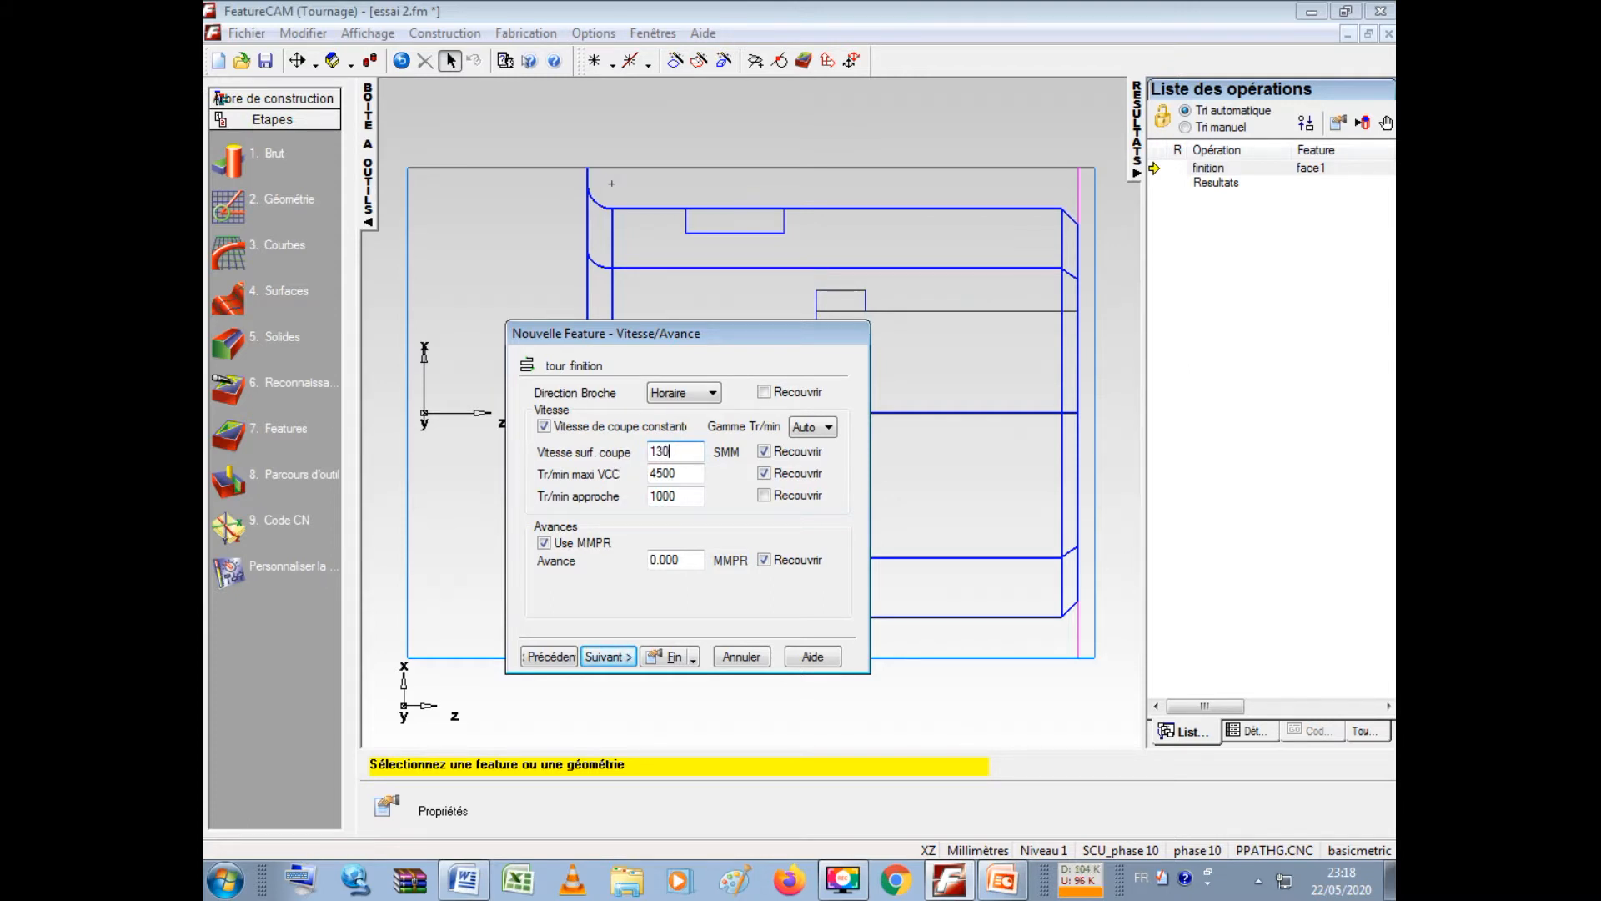
{"action": "double_click", "coordinate": [676, 472]}
{"action": "type", "text": "400"}
{"action": "left_click_drag", "start_coordinate": [703, 560], "coordinate": [651, 561]}
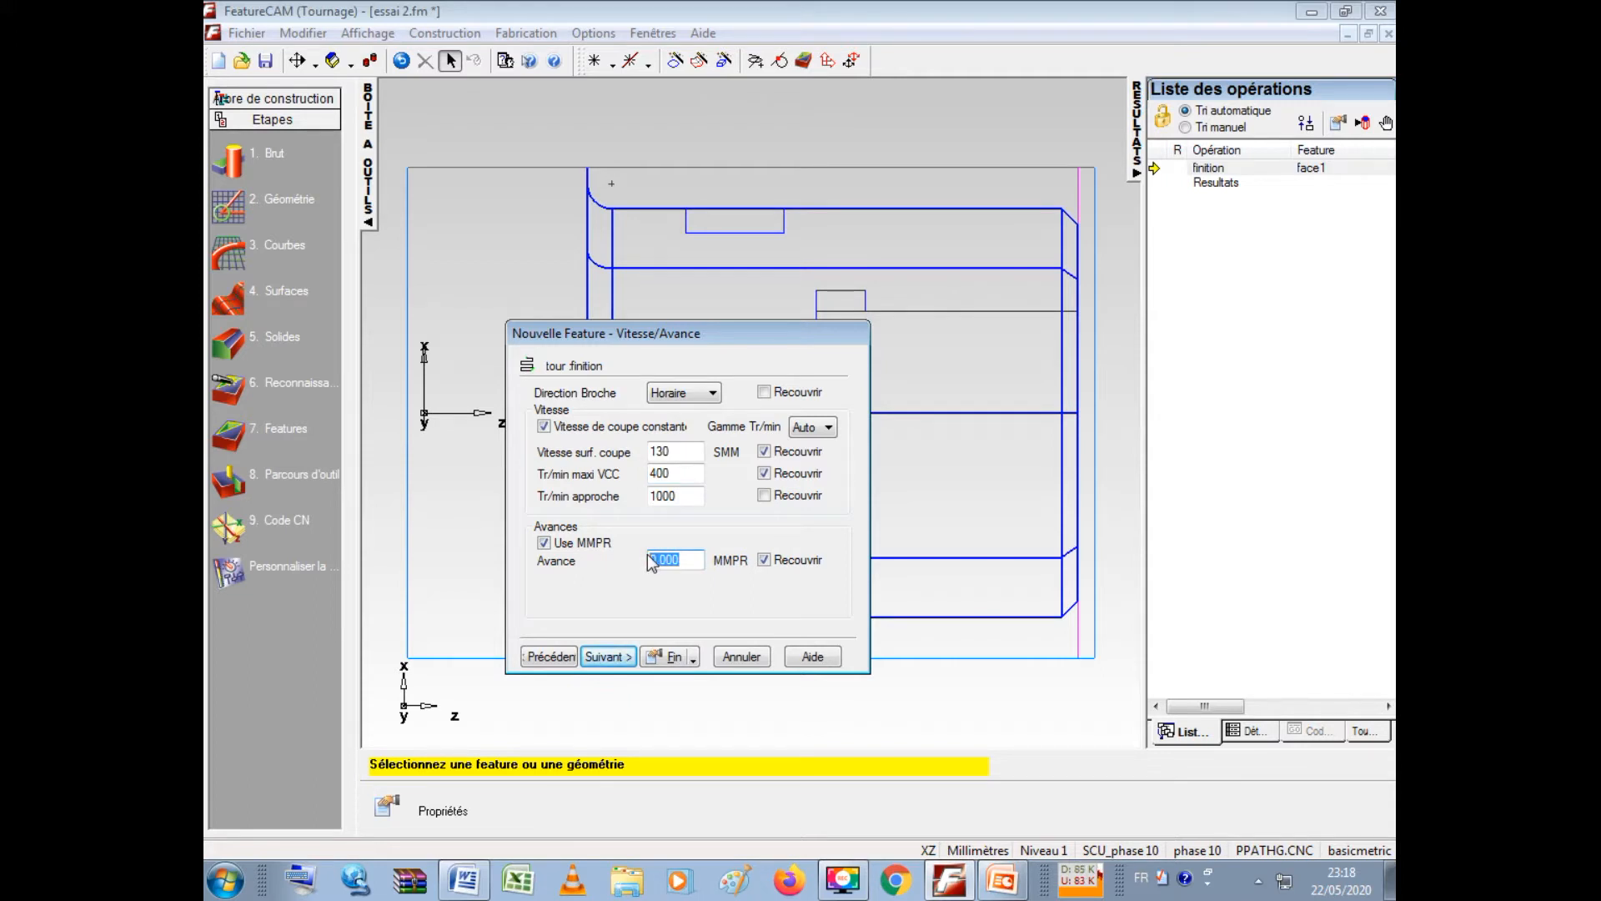
{"action": "type", "text": "0.1"}
{"action": "left_click", "coordinate": [604, 658]}
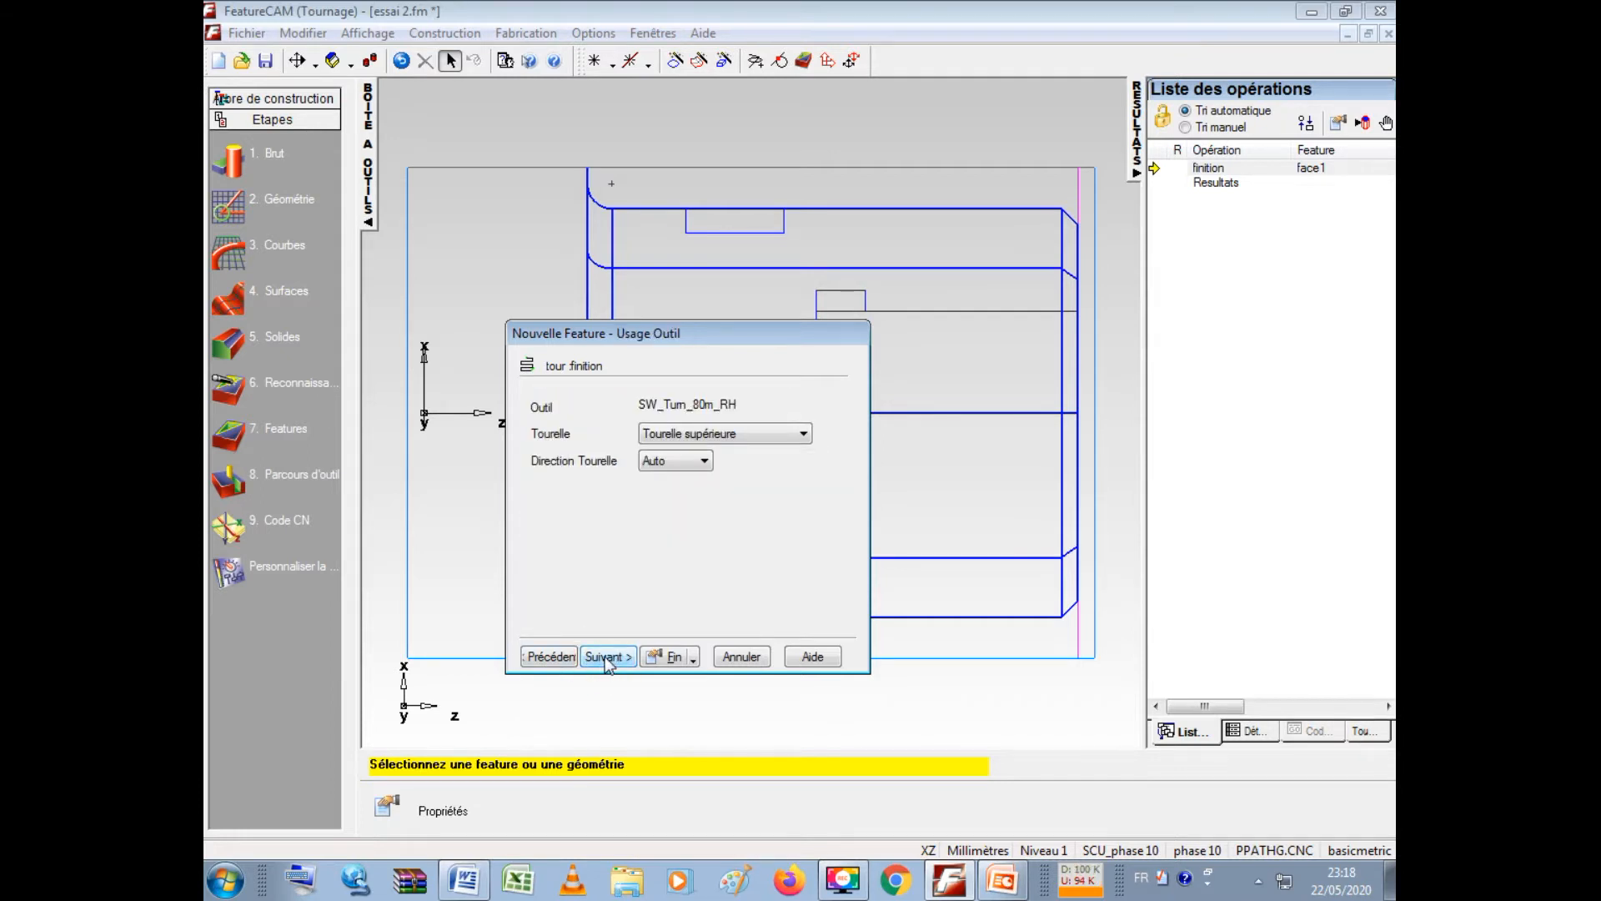
{"action": "left_click", "coordinate": [604, 657]}
{"action": "left_click", "coordinate": [672, 658]}
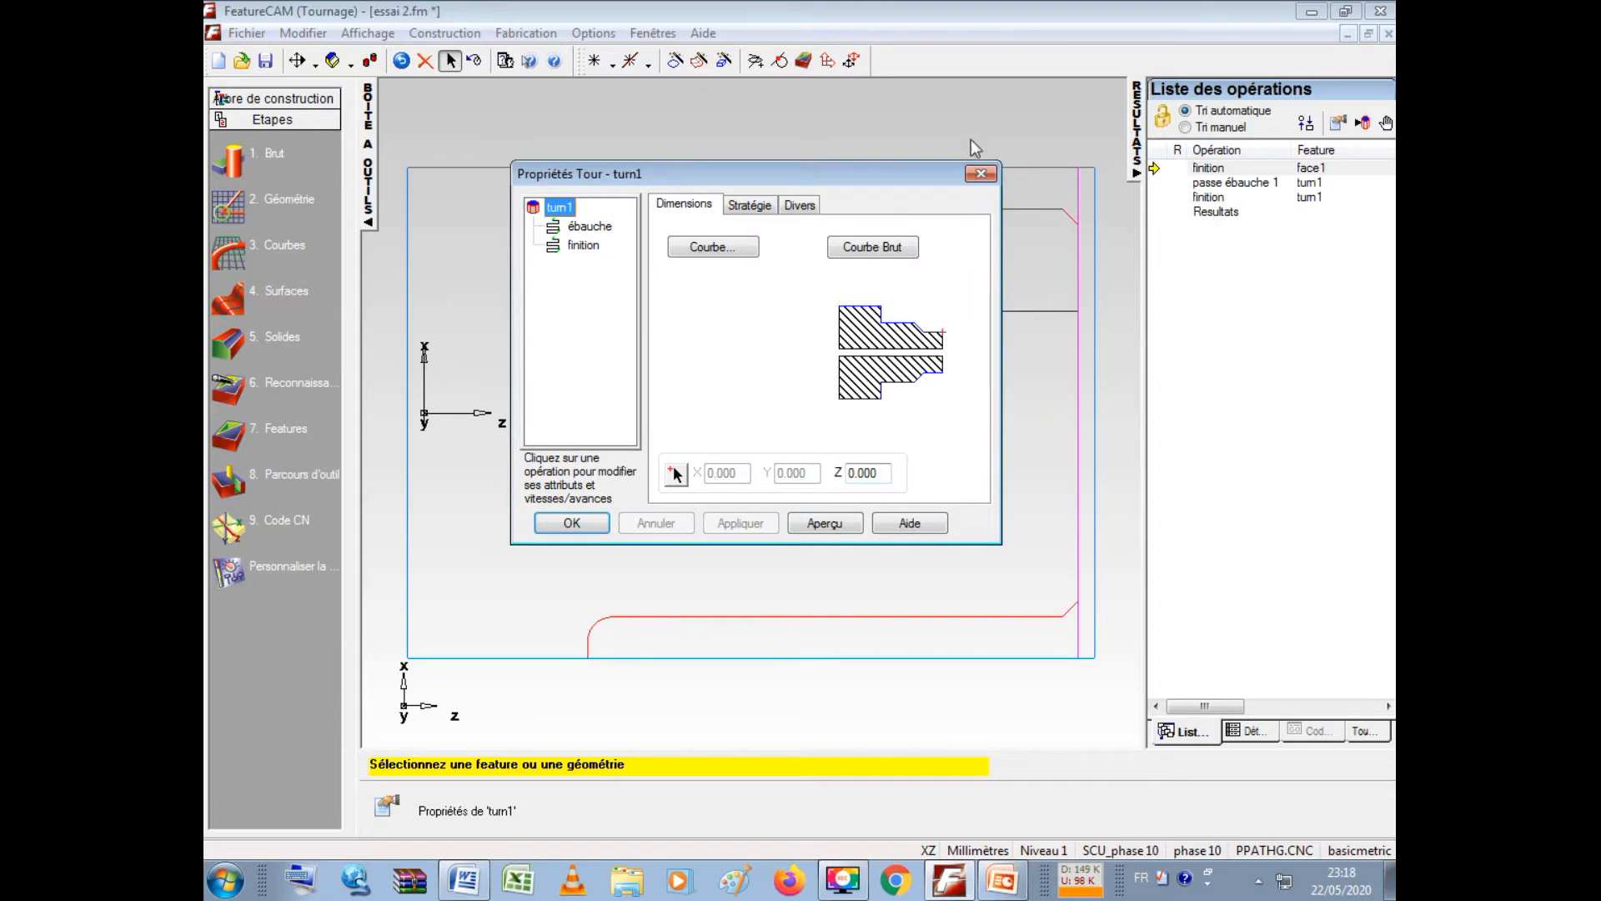
{"action": "left_click", "coordinate": [981, 175]}
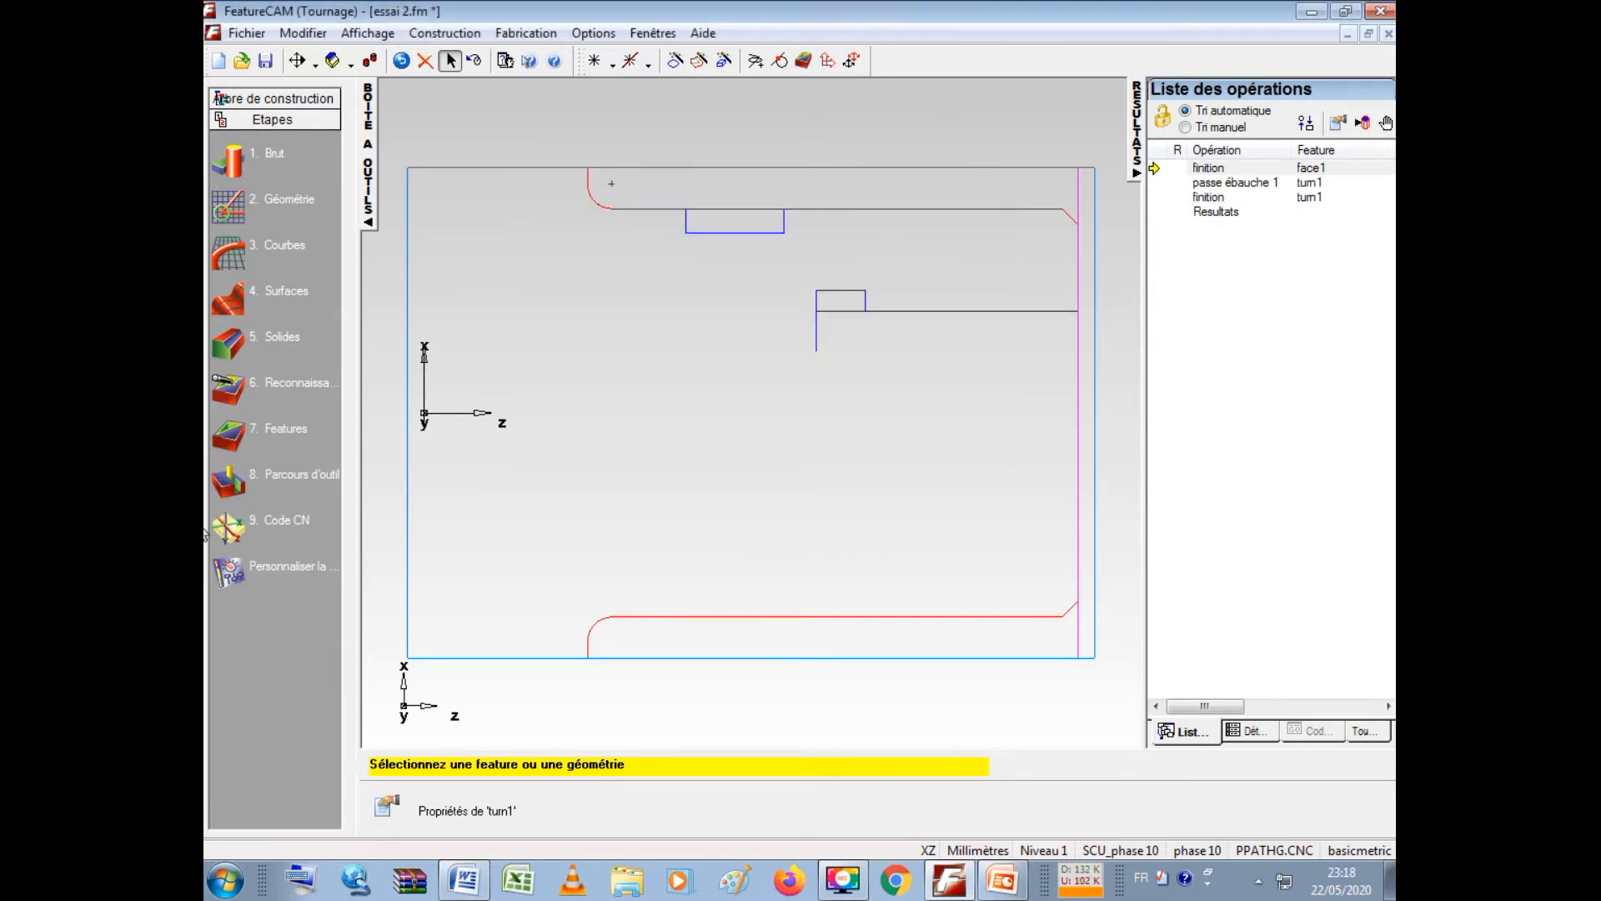
- Begin a new turning feature of type Trou defined from dimensions
{"action": "left_click", "coordinate": [237, 444]}
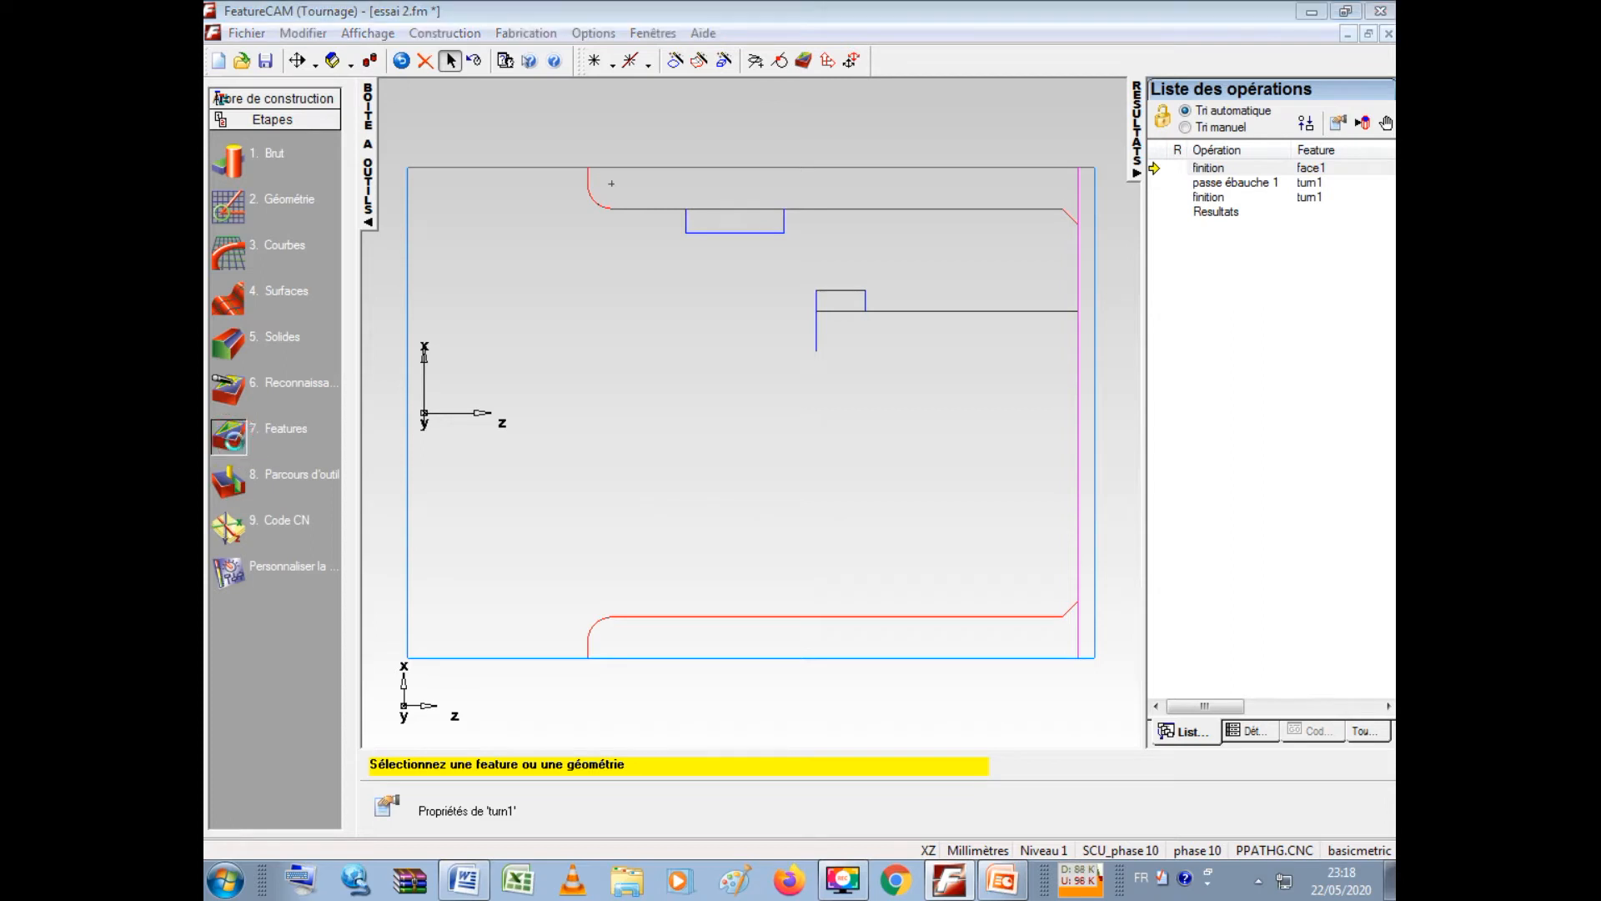
{"action": "left_click", "coordinate": [605, 657]}
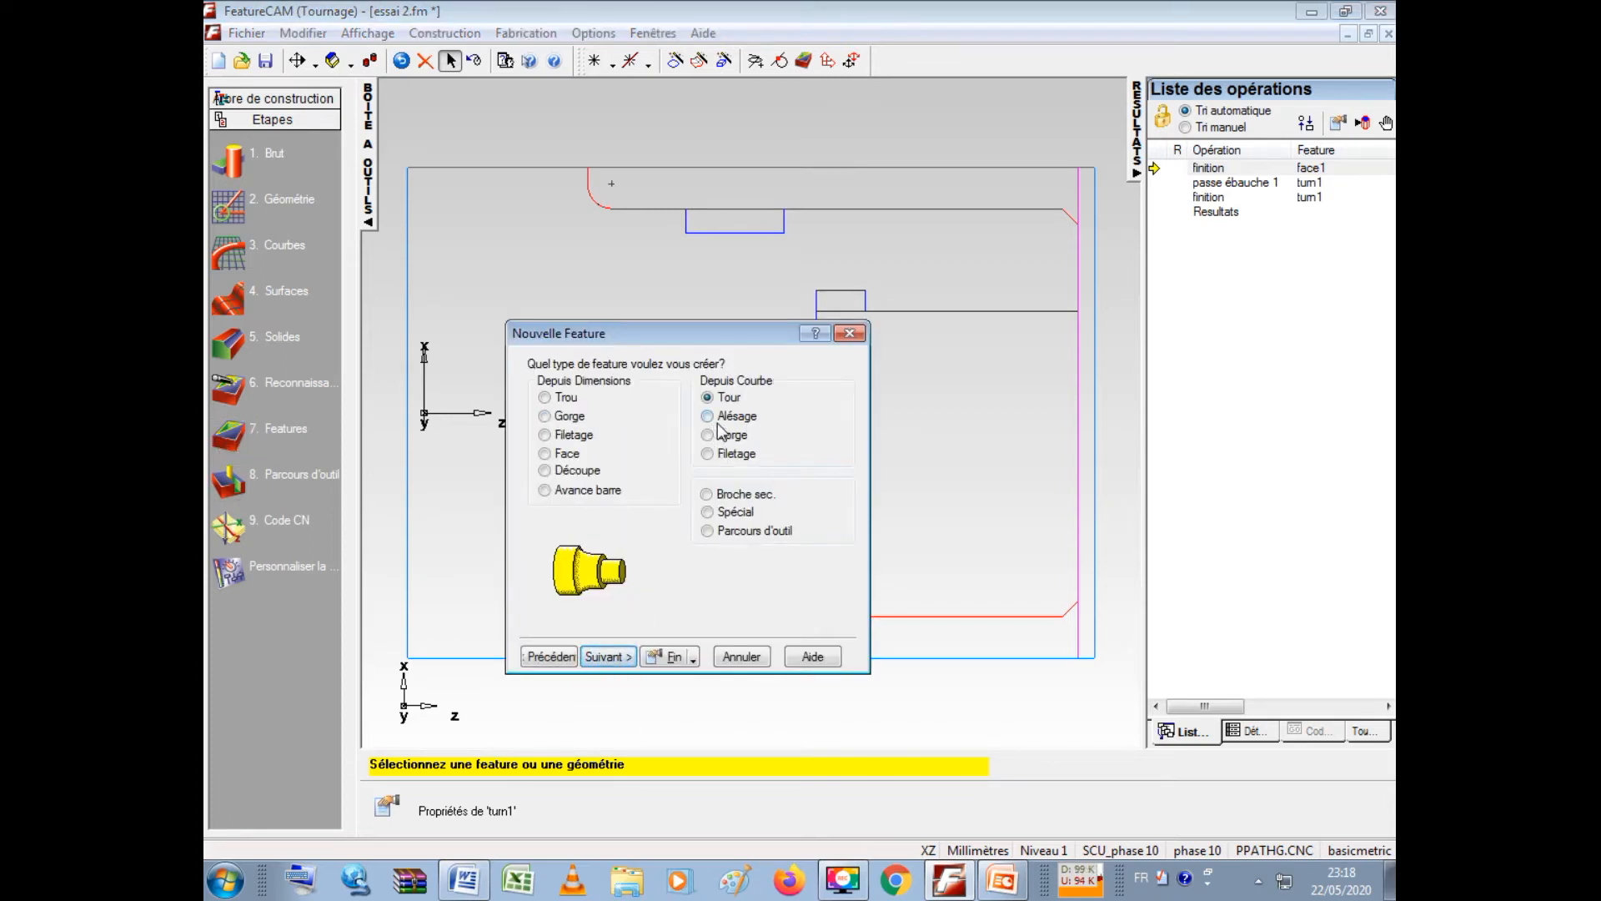
{"action": "left_click", "coordinate": [708, 417]}
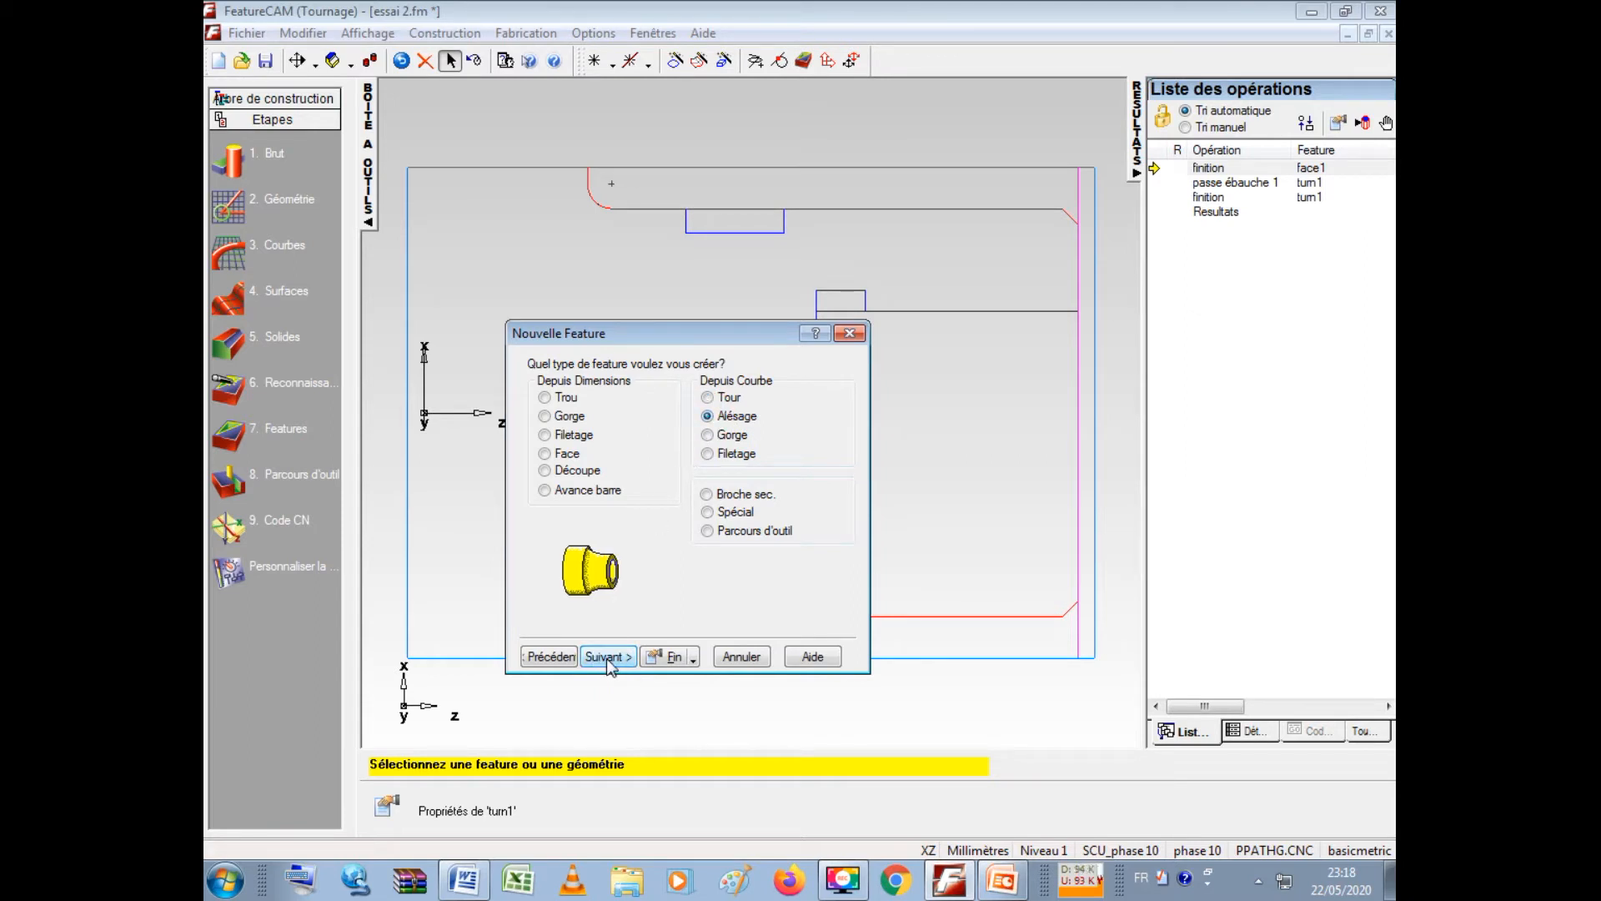
{"action": "left_click", "coordinate": [550, 658]}
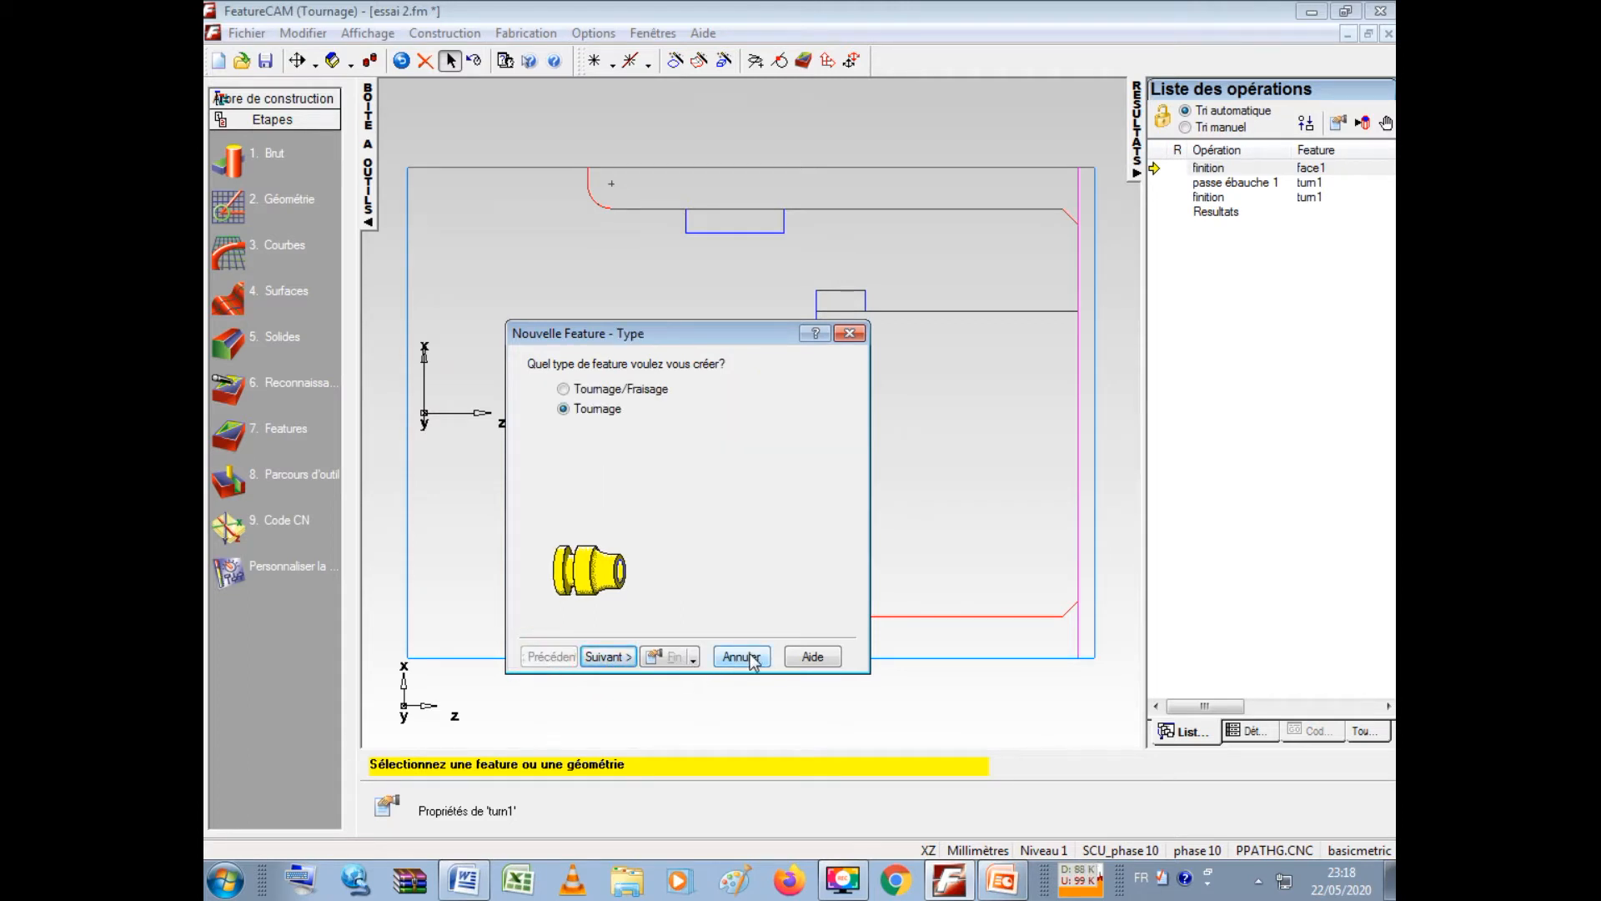
{"action": "left_click", "coordinate": [606, 657]}
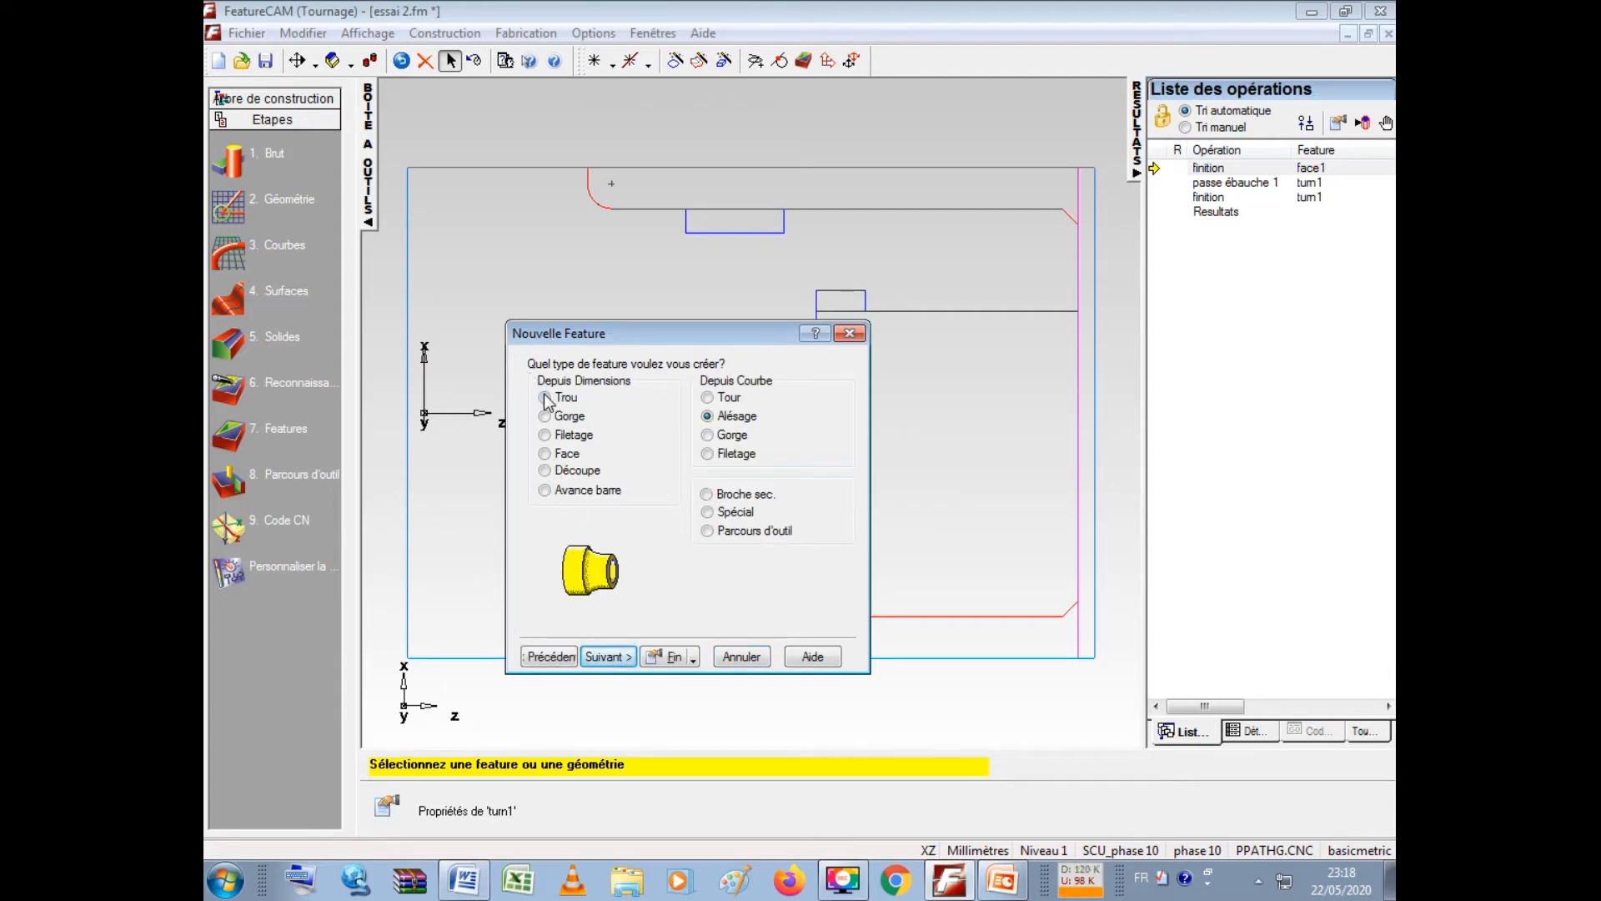
{"action": "left_click", "coordinate": [546, 399]}
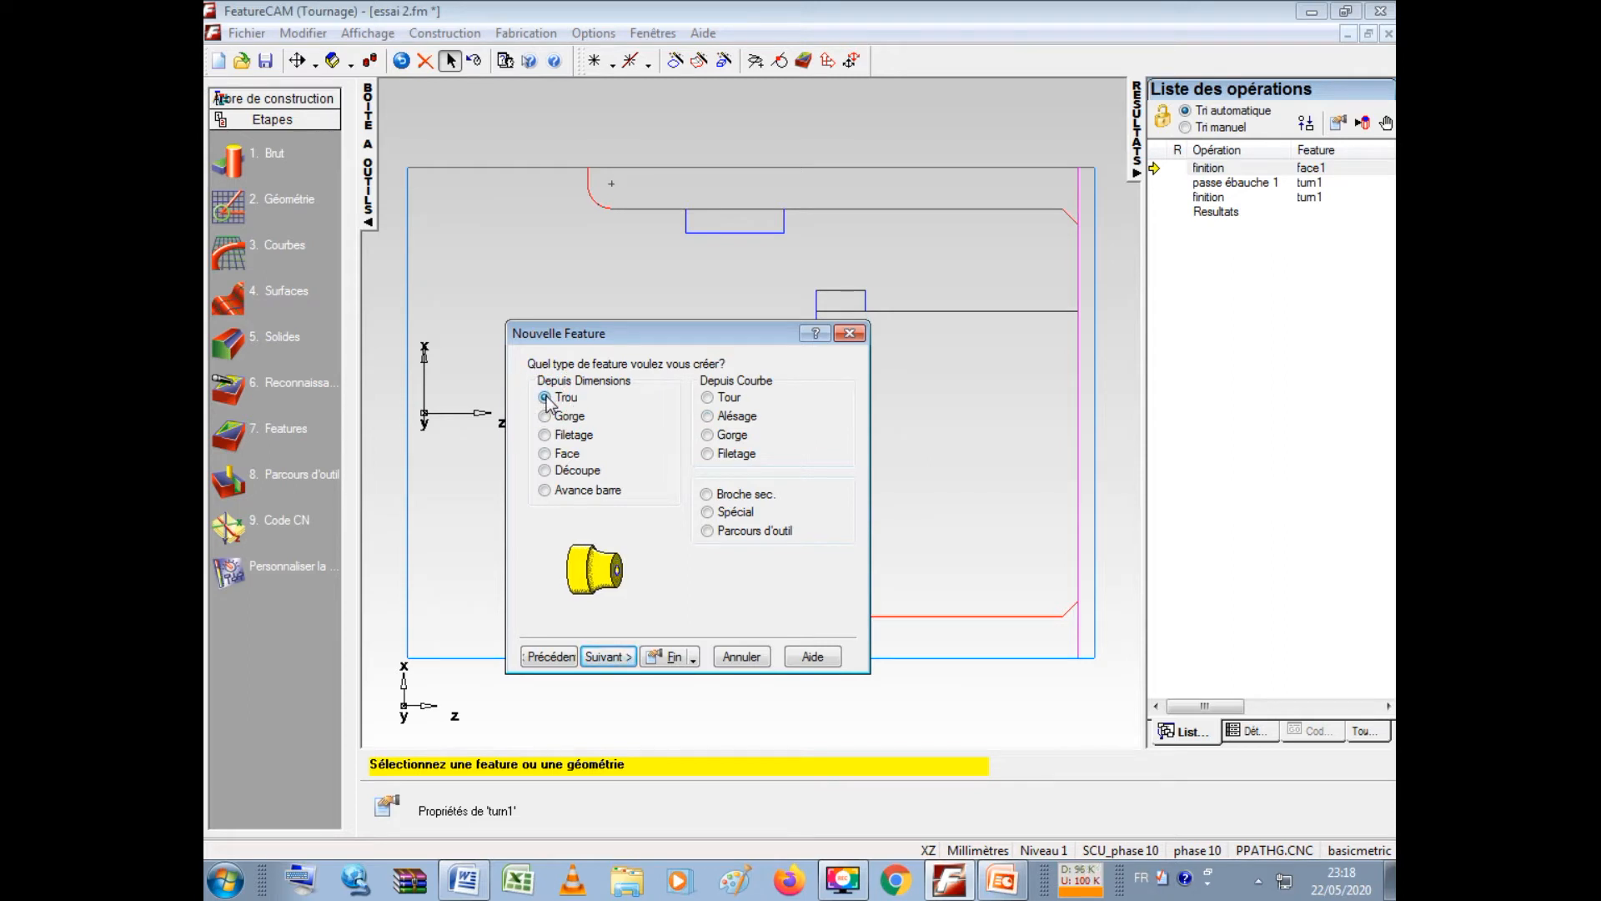
{"action": "left_click", "coordinate": [607, 657]}
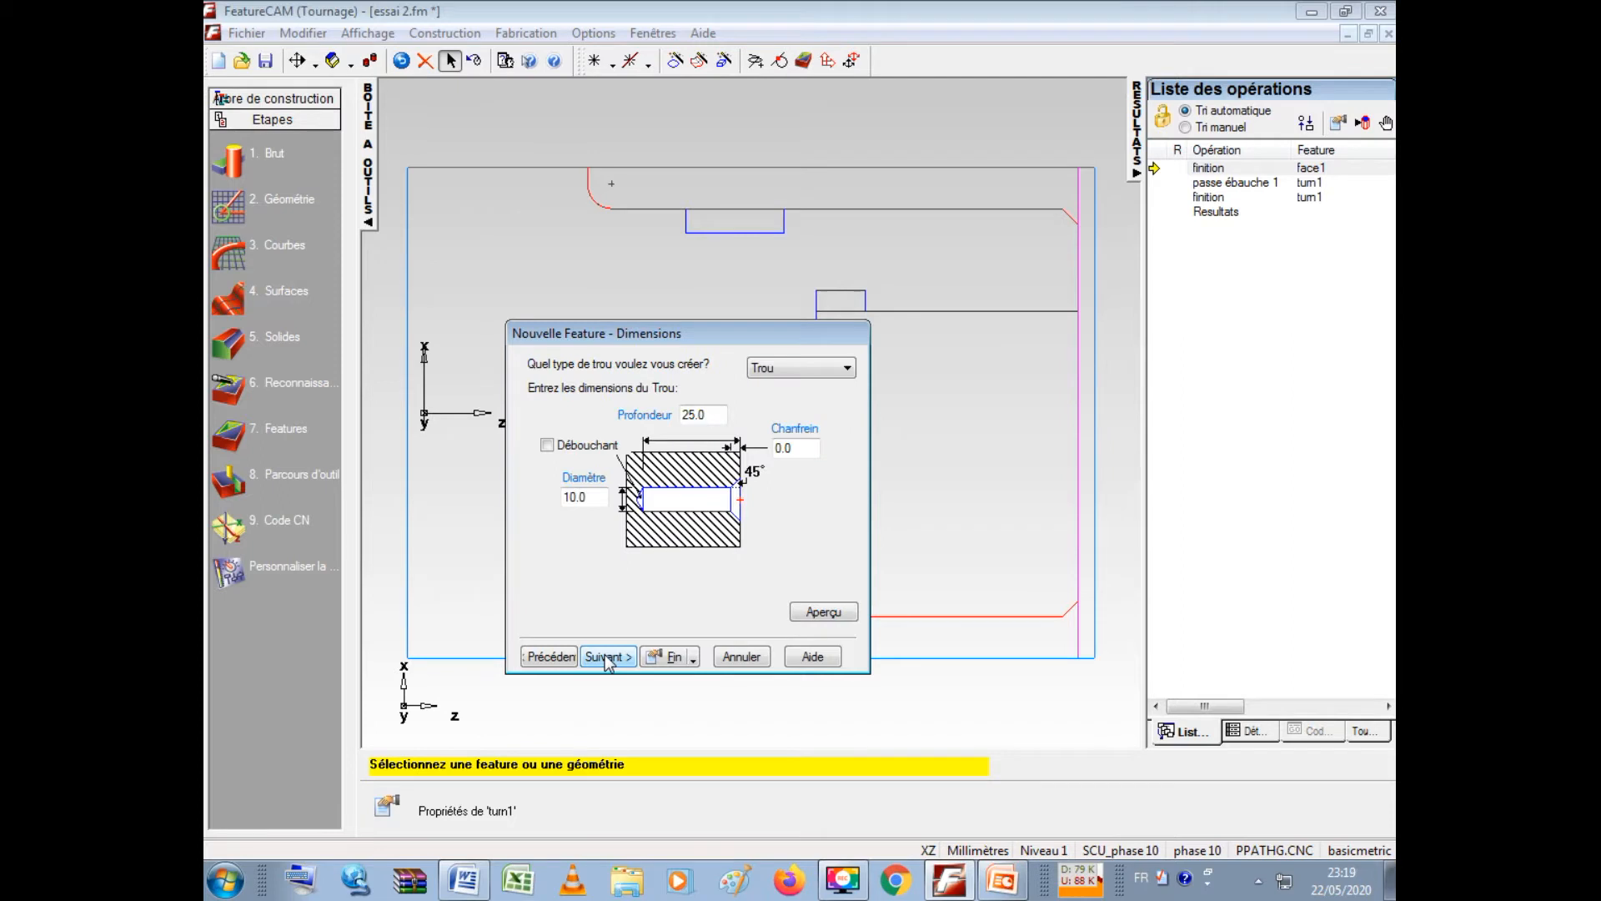
- Set the hole's diameter to 15 mm and its depth to 82 mm
{"action": "left_click_drag", "start_coordinate": [597, 498], "coordinate": [565, 497]}
{"action": "type", "text": "15"}
{"action": "left_click_drag", "start_coordinate": [722, 414], "coordinate": [651, 421]}
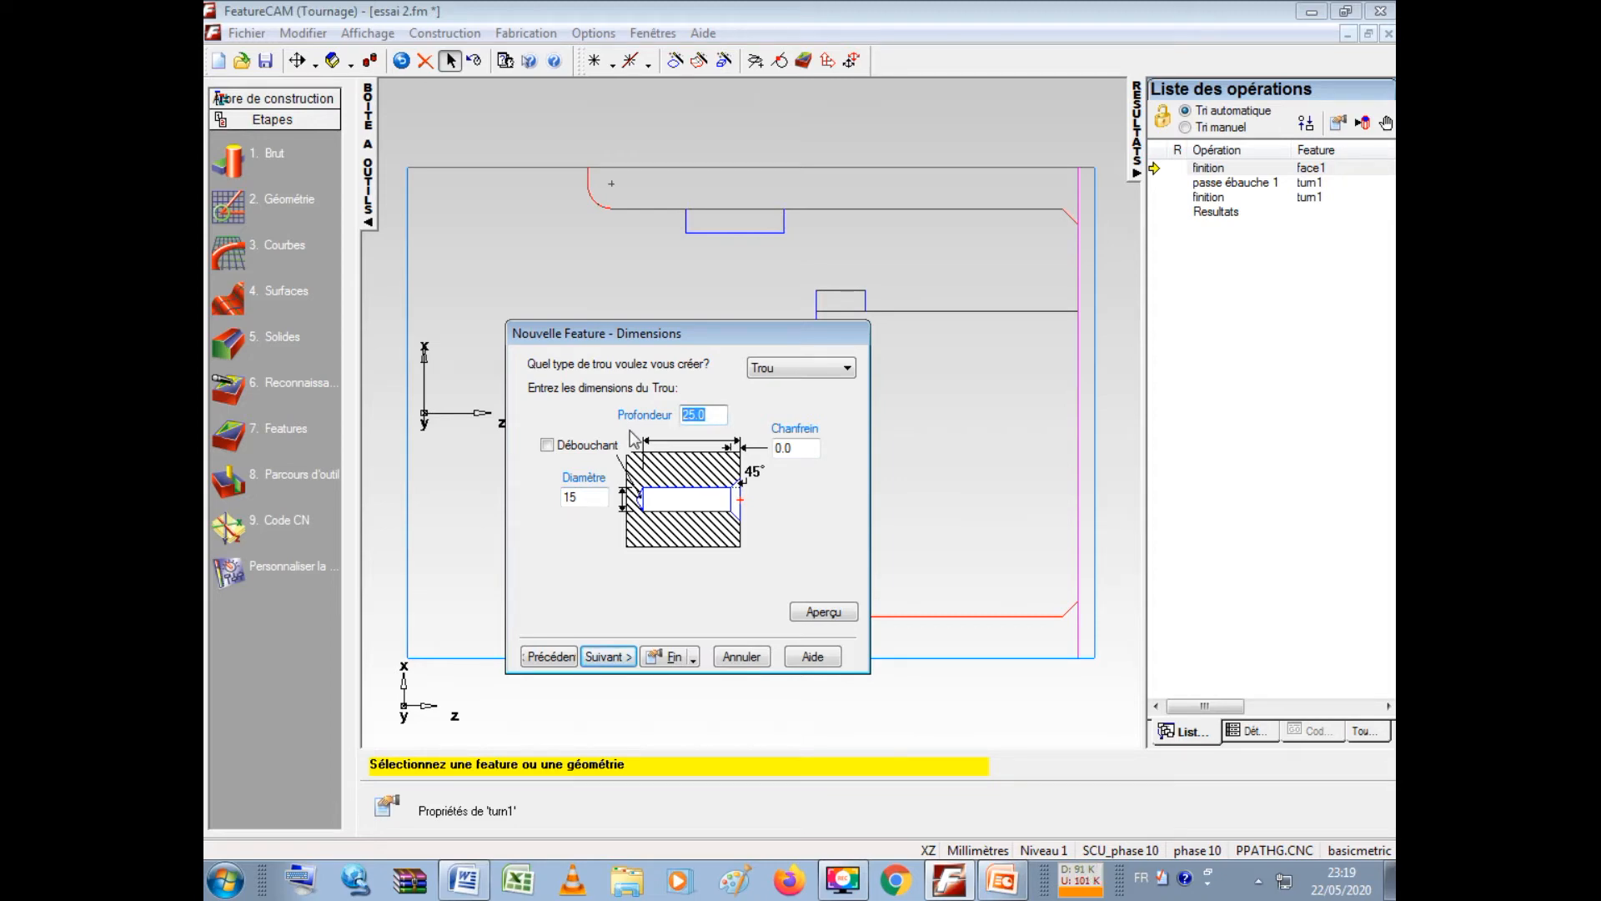
{"action": "type", "text": "82"}
{"action": "left_click", "coordinate": [604, 657]}
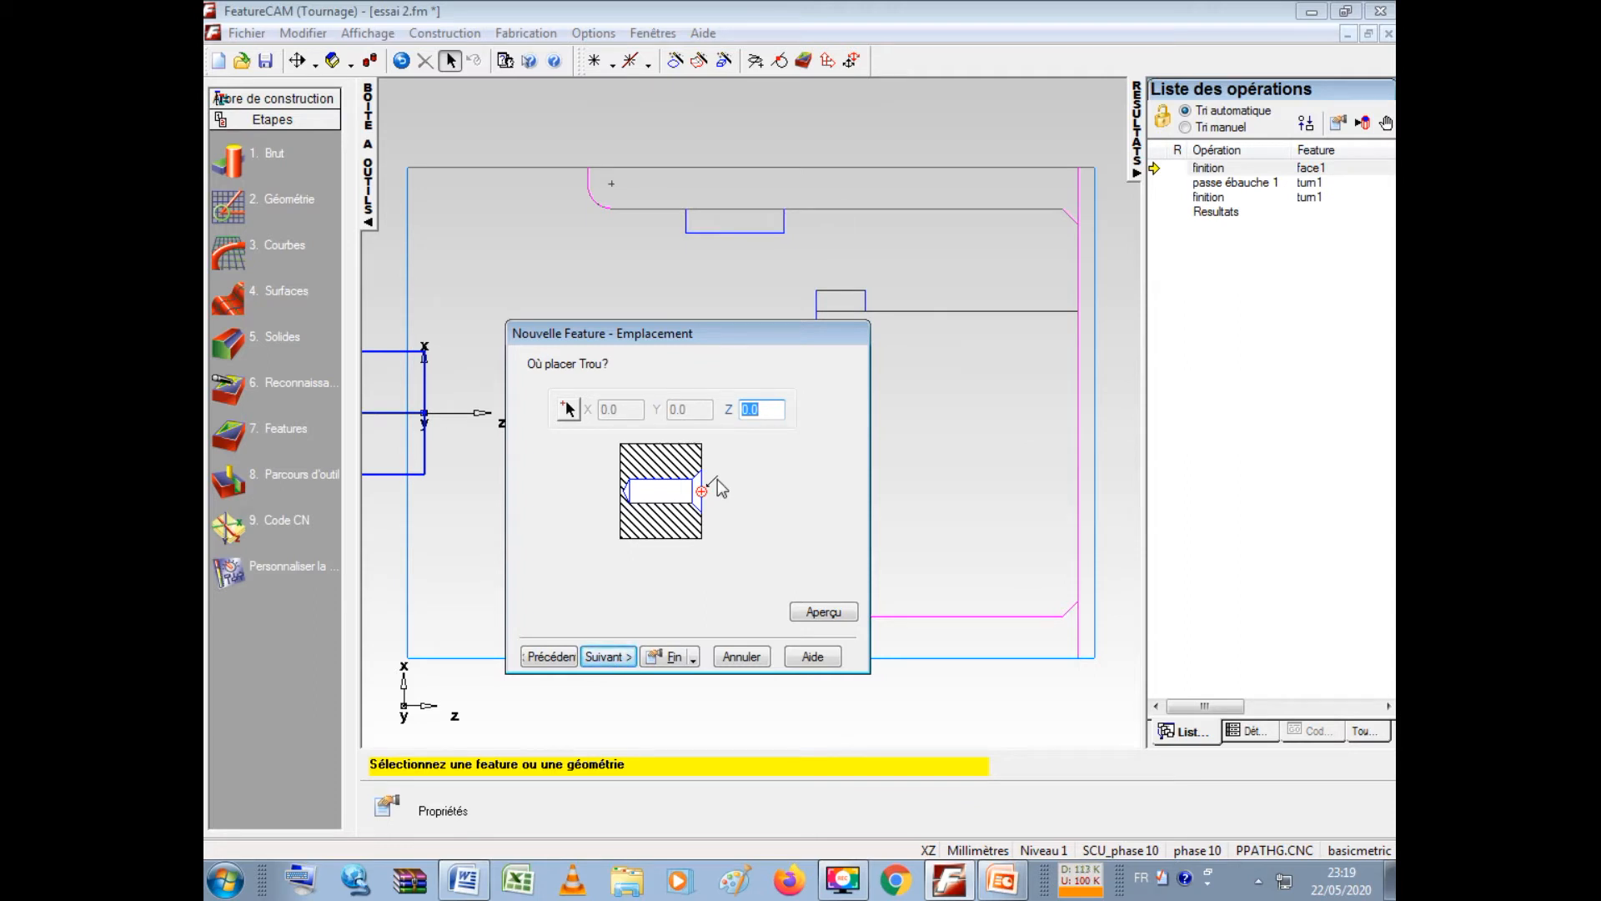
- Place the hole at Z 80, preview it, and make it a through hole (Débouchant)
{"action": "type", "text": "80"}
{"action": "left_click", "coordinate": [814, 616]}
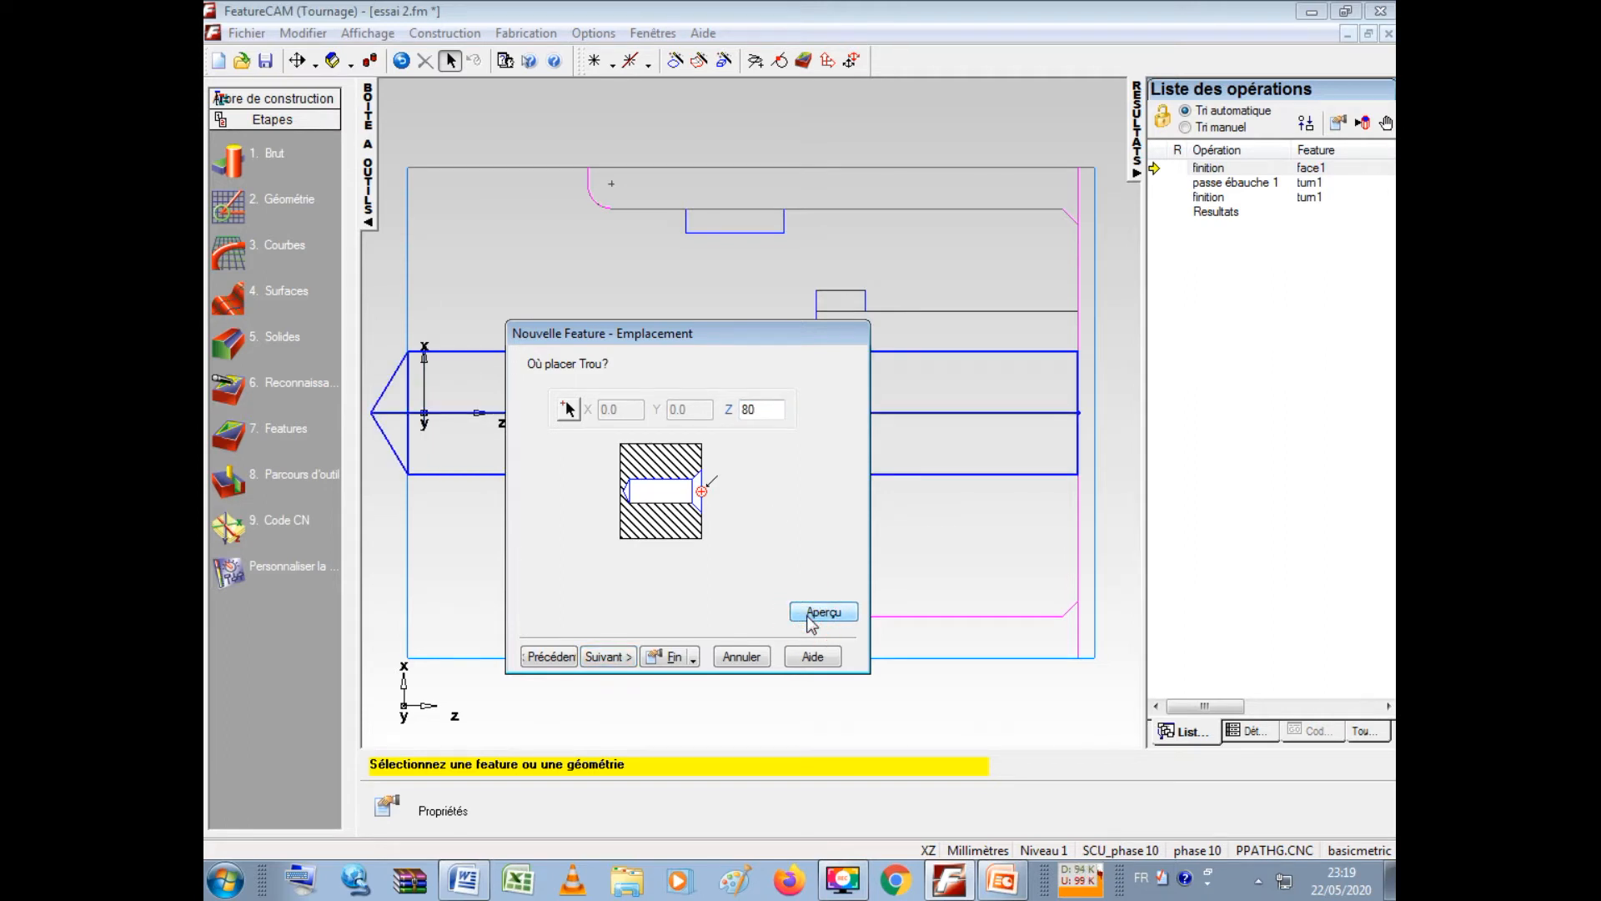
{"action": "left_click", "coordinate": [549, 657]}
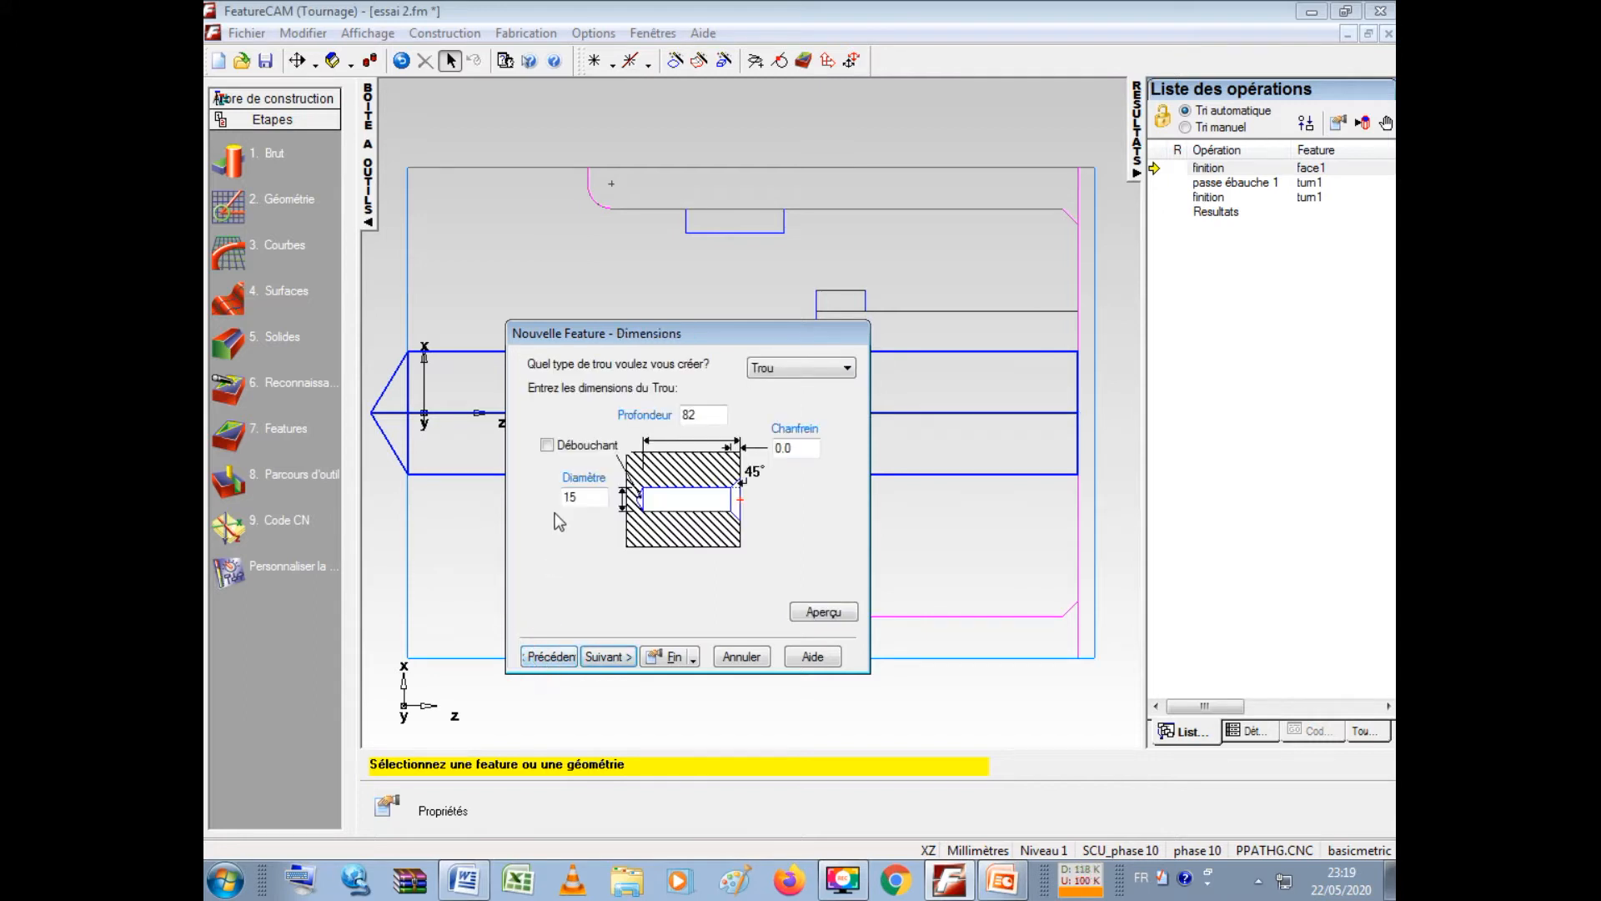
{"action": "left_click", "coordinate": [547, 446]}
{"action": "left_click", "coordinate": [604, 659]}
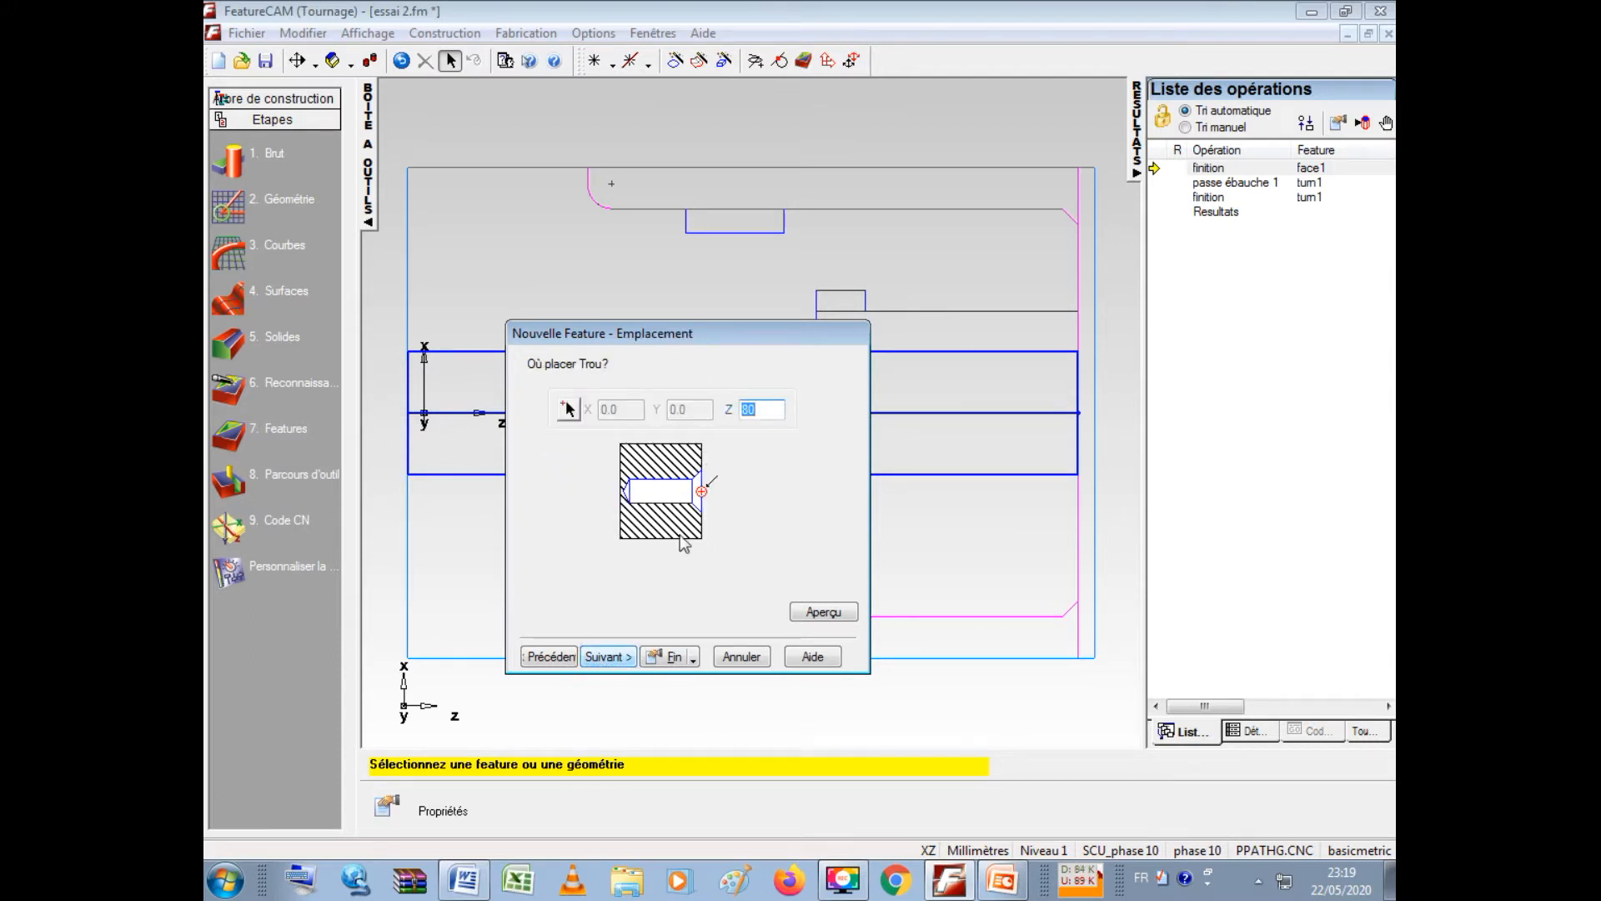
{"action": "left_click", "coordinate": [609, 658]}
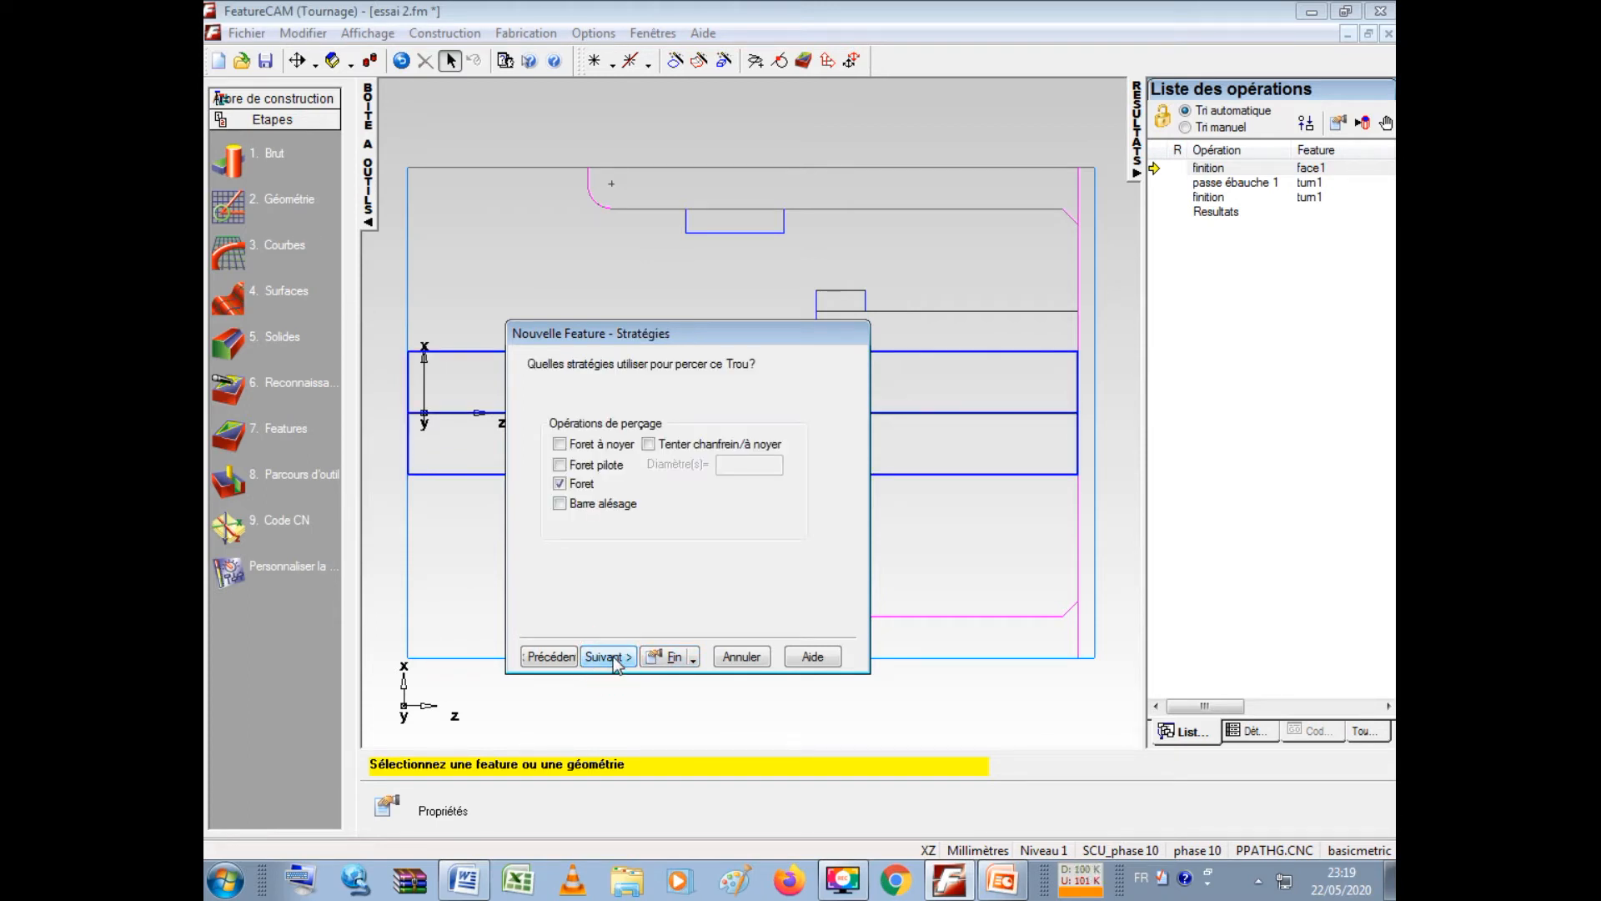
- Add a Foret à noyer operation before drilling, keeping its default centre_M1600-0630 tool, 400 Tr/min speed and 0.180 MMPR feed
{"action": "left_click", "coordinate": [560, 445]}
{"action": "left_click", "coordinate": [605, 657]}
{"action": "left_click", "coordinate": [604, 657]}
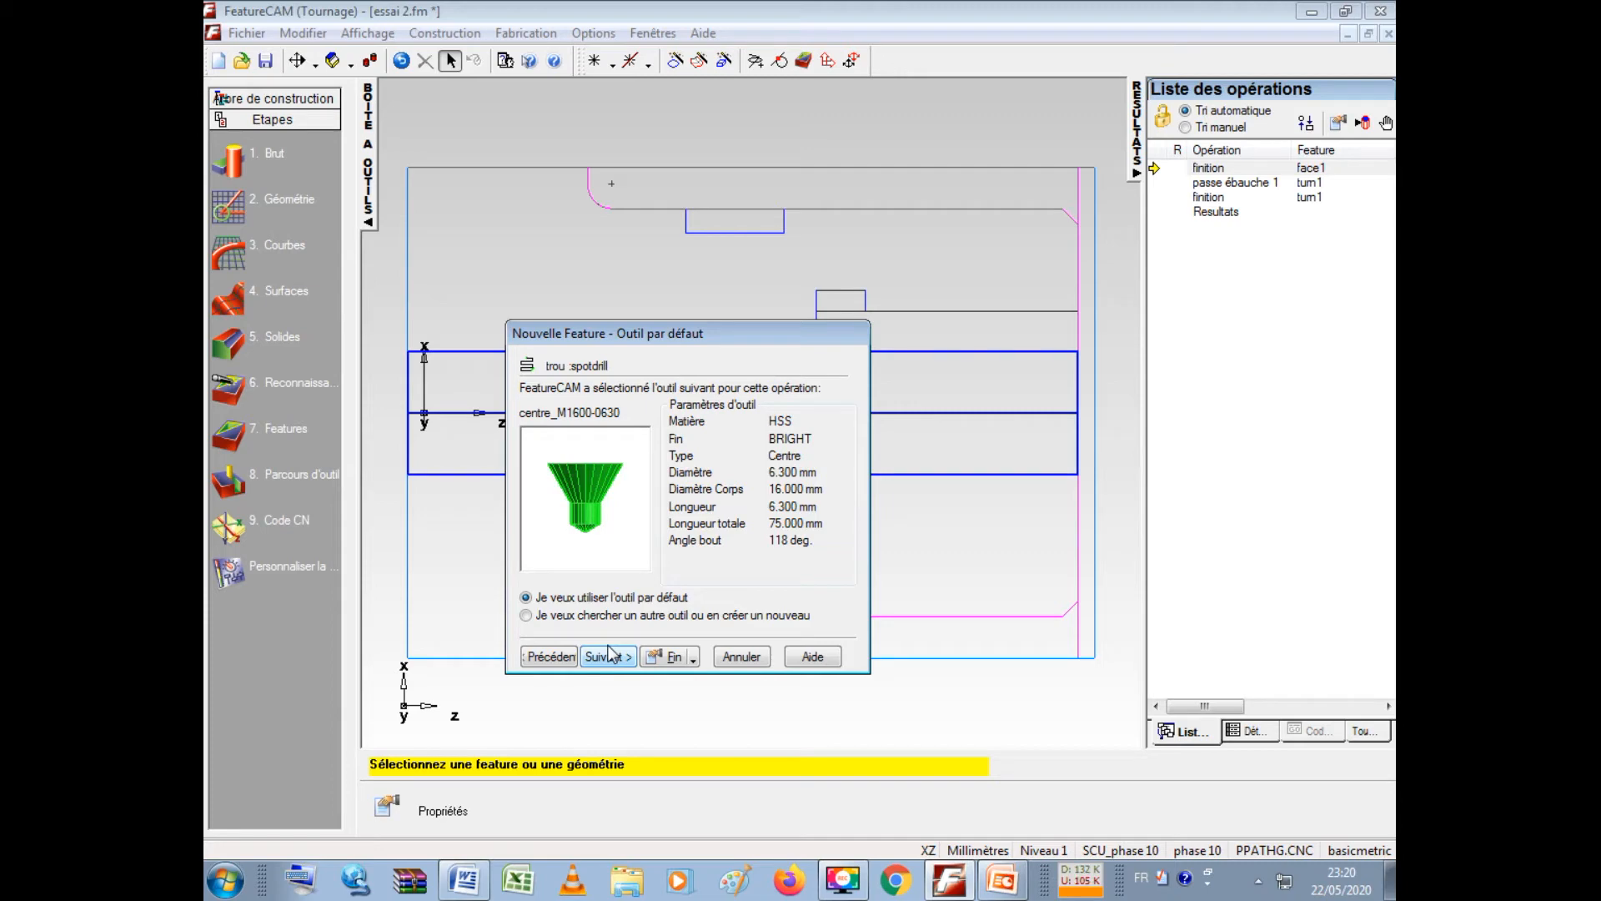
{"action": "left_click", "coordinate": [604, 659]}
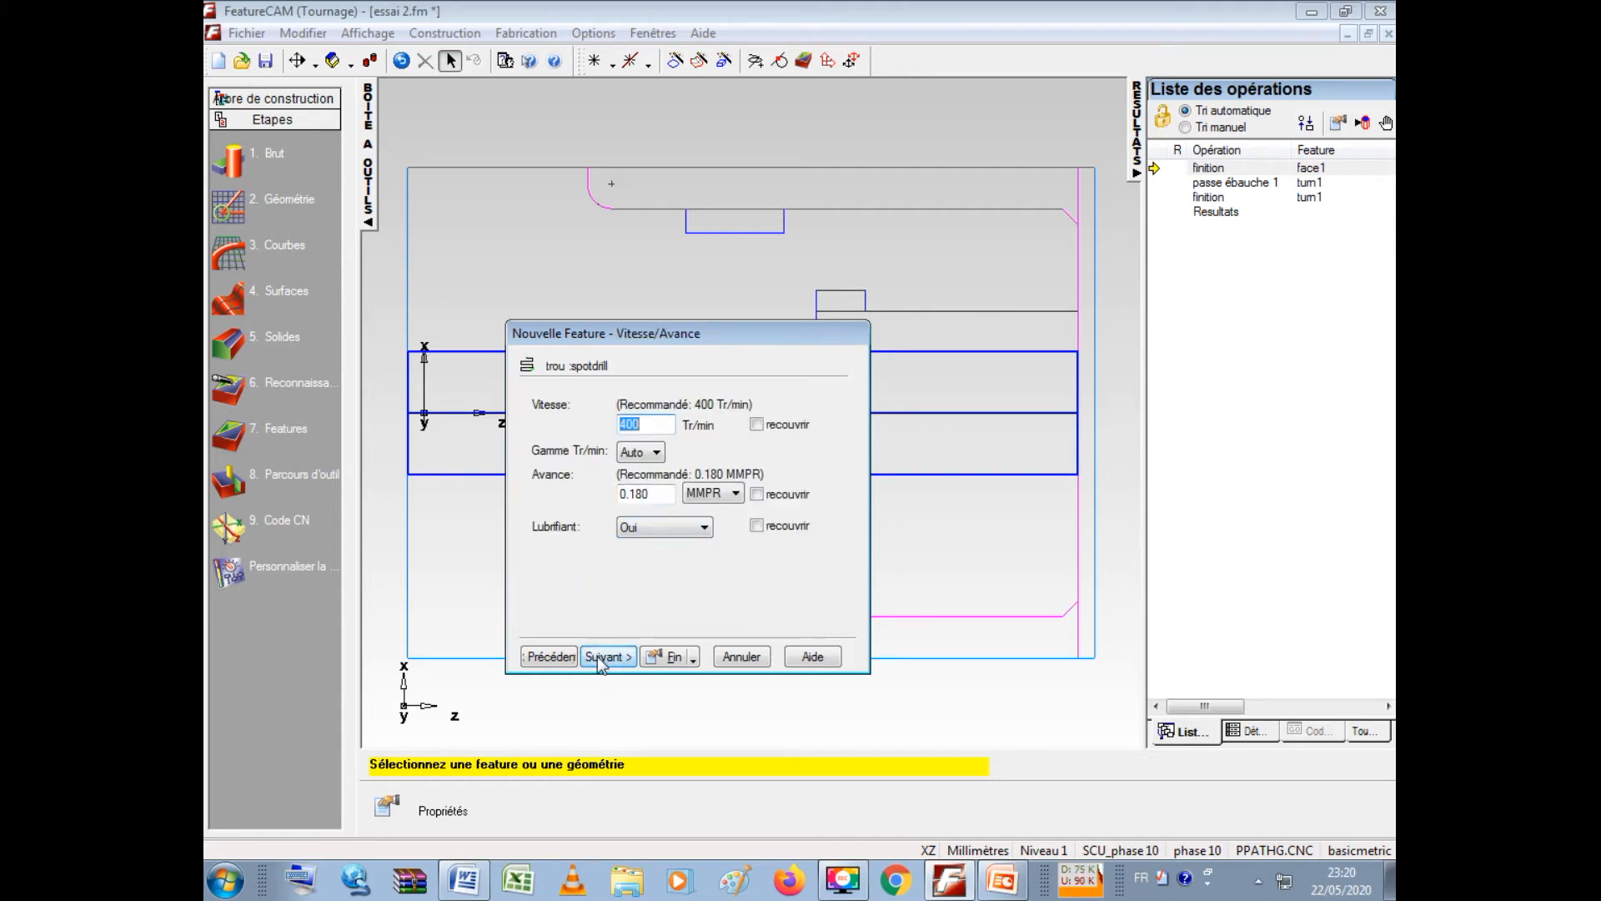
{"action": "left_click", "coordinate": [599, 659]}
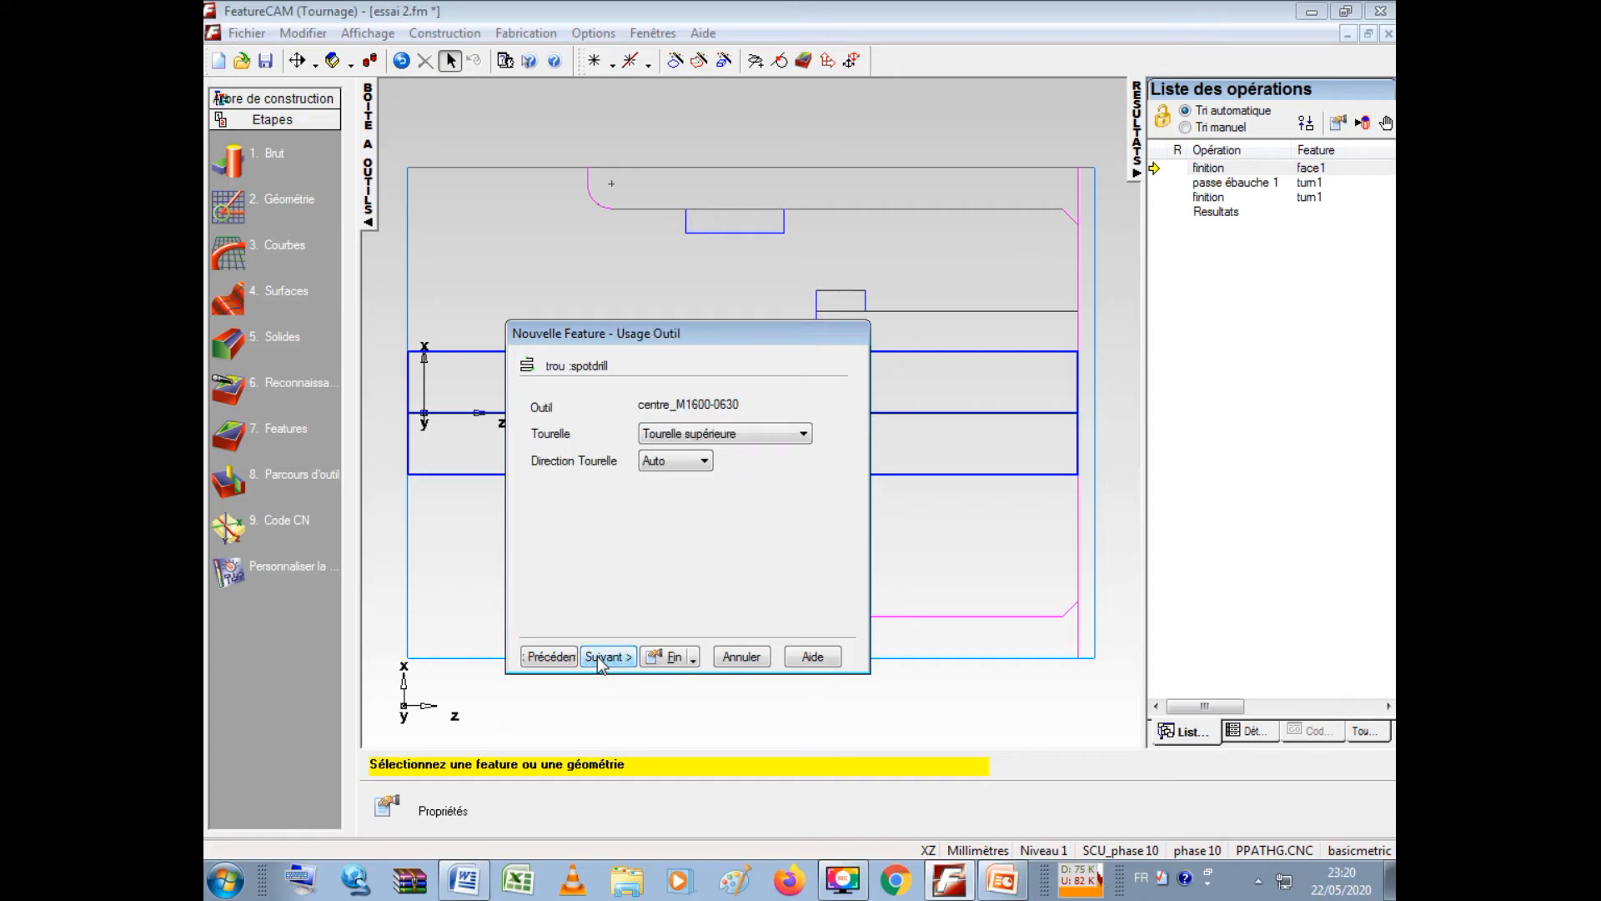
{"action": "left_click", "coordinate": [598, 658]}
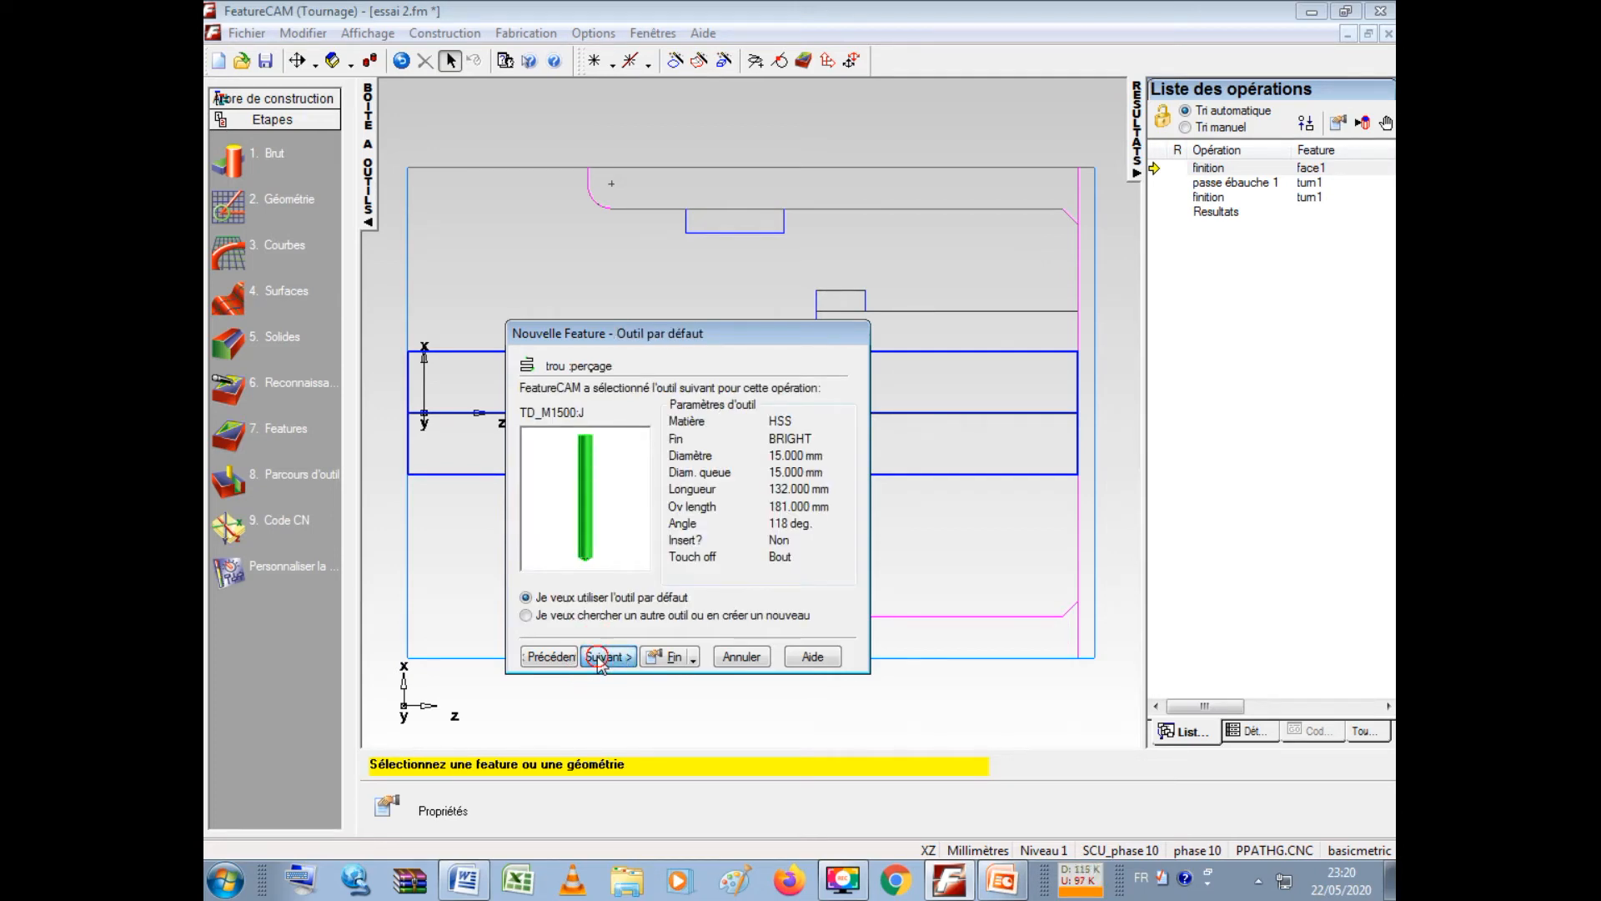
- Keep the default TD_M1500:J drill, set drilling to 600 Tr/min and 0.08 MMPR, and create the hole feature
{"action": "left_click", "coordinate": [599, 658]}
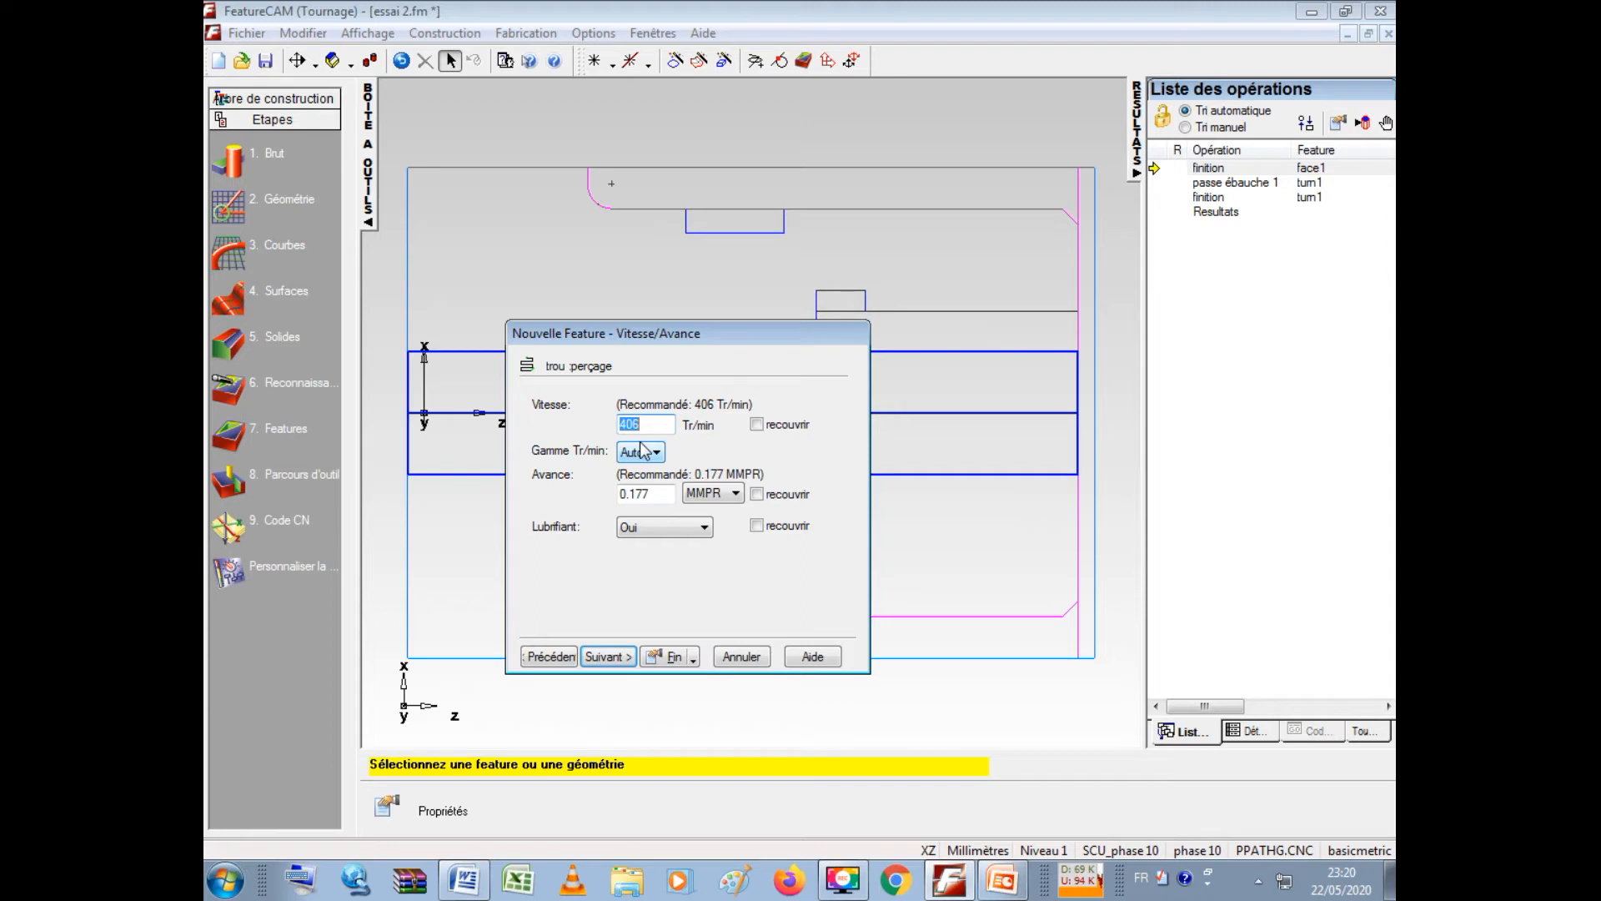
{"action": "type", "text": "600"}
{"action": "double_click", "coordinate": [643, 493]}
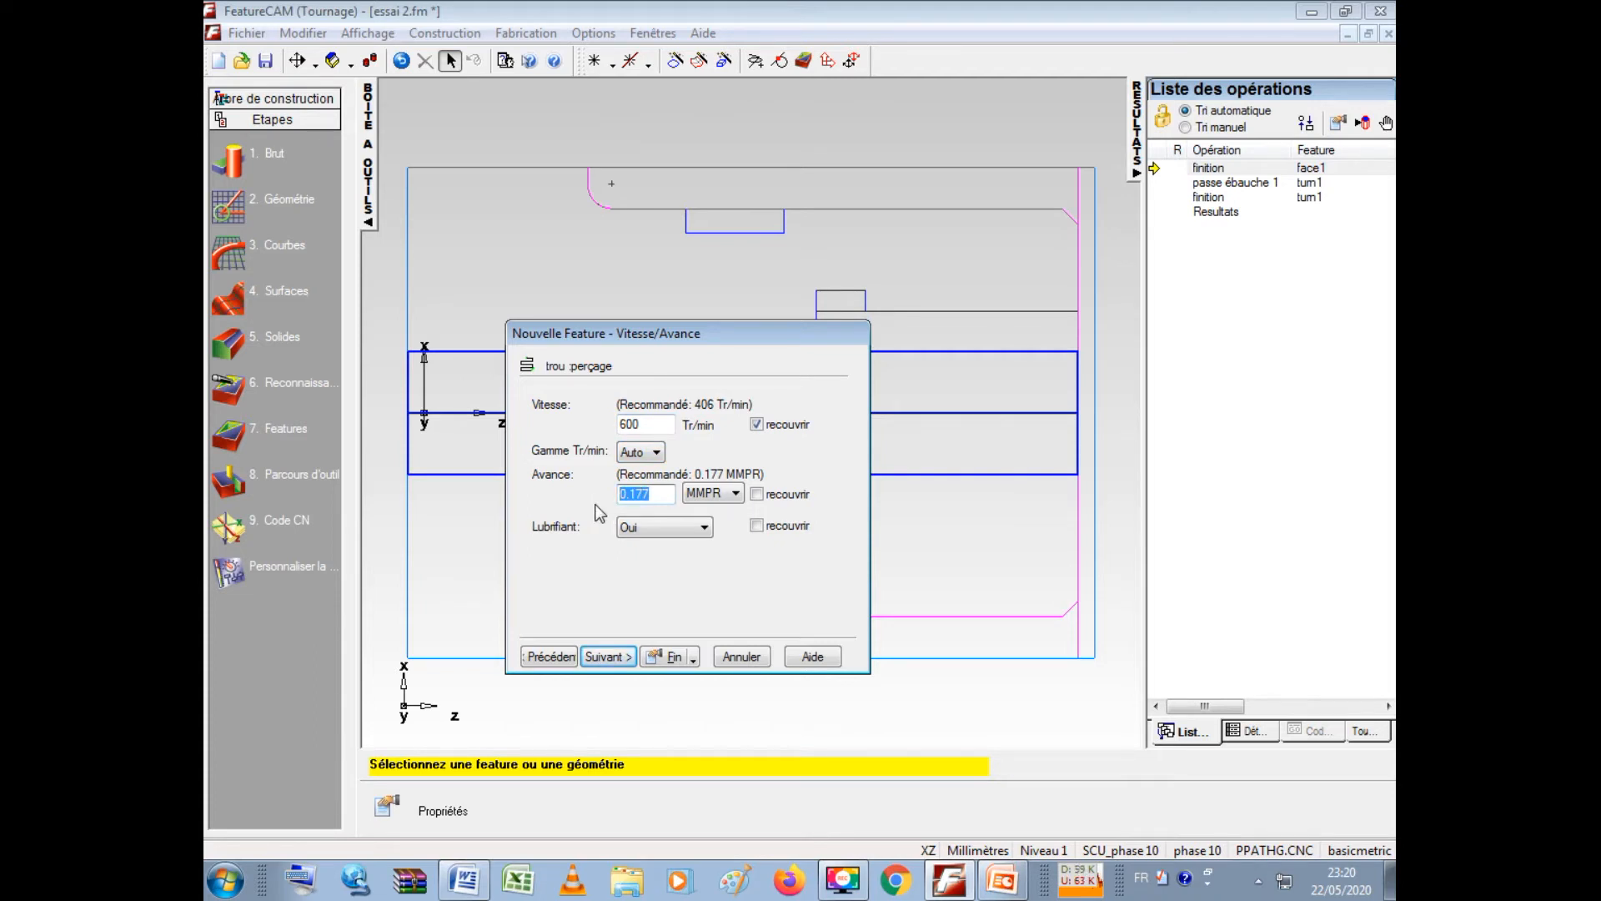
{"action": "type", "text": "0.08"}
{"action": "left_click", "coordinate": [614, 659]}
{"action": "left_click", "coordinate": [614, 659]}
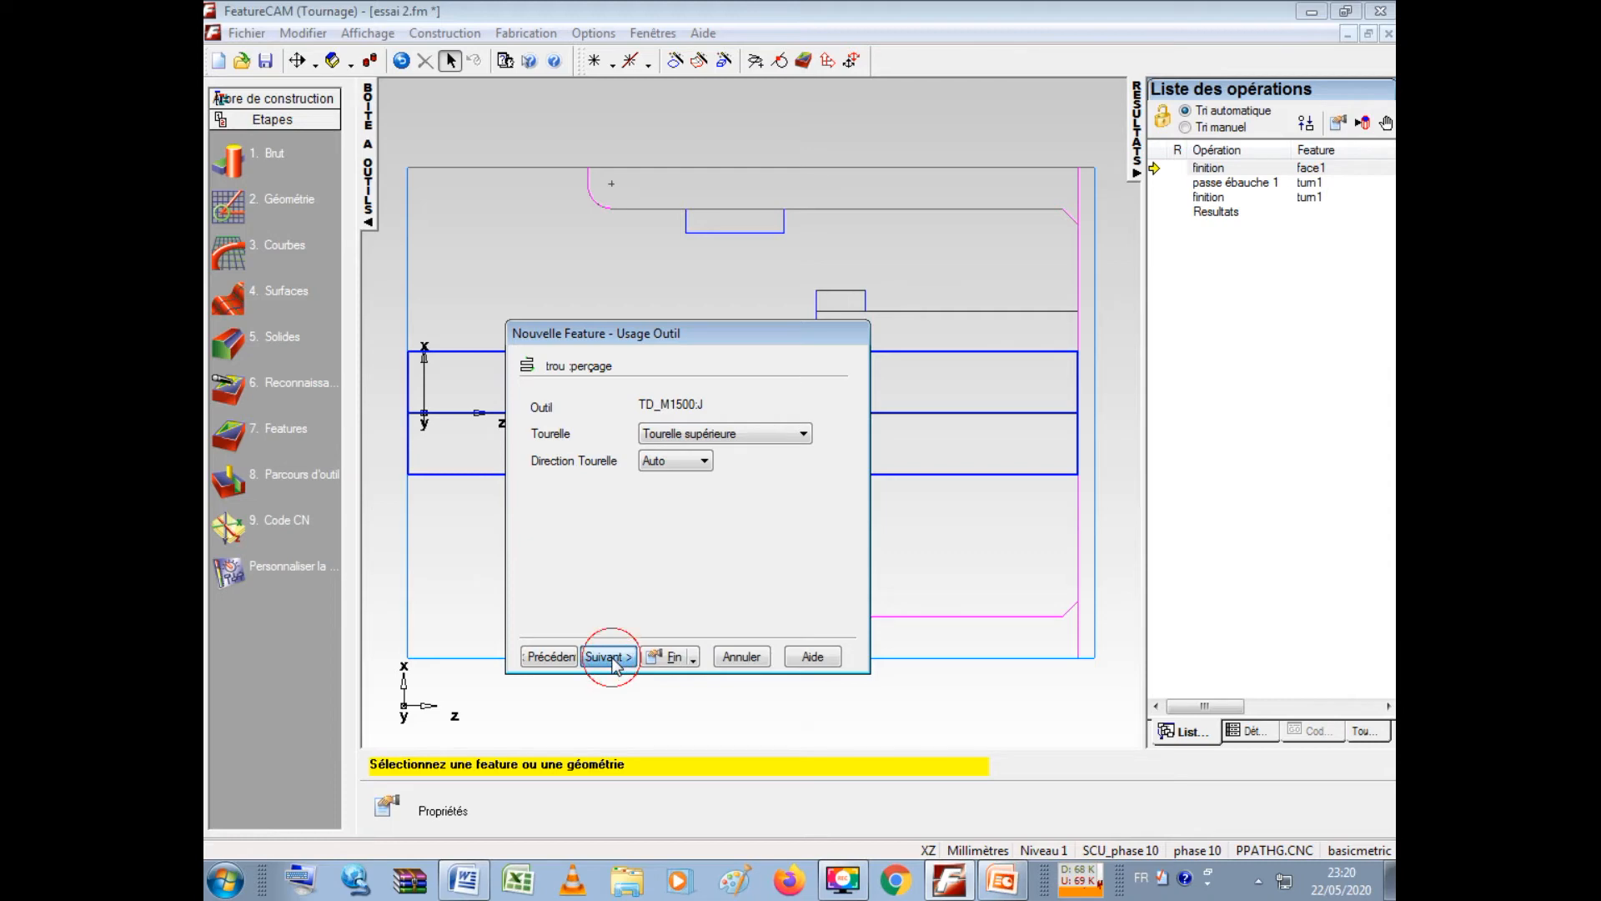
{"action": "left_click", "coordinate": [672, 657]}
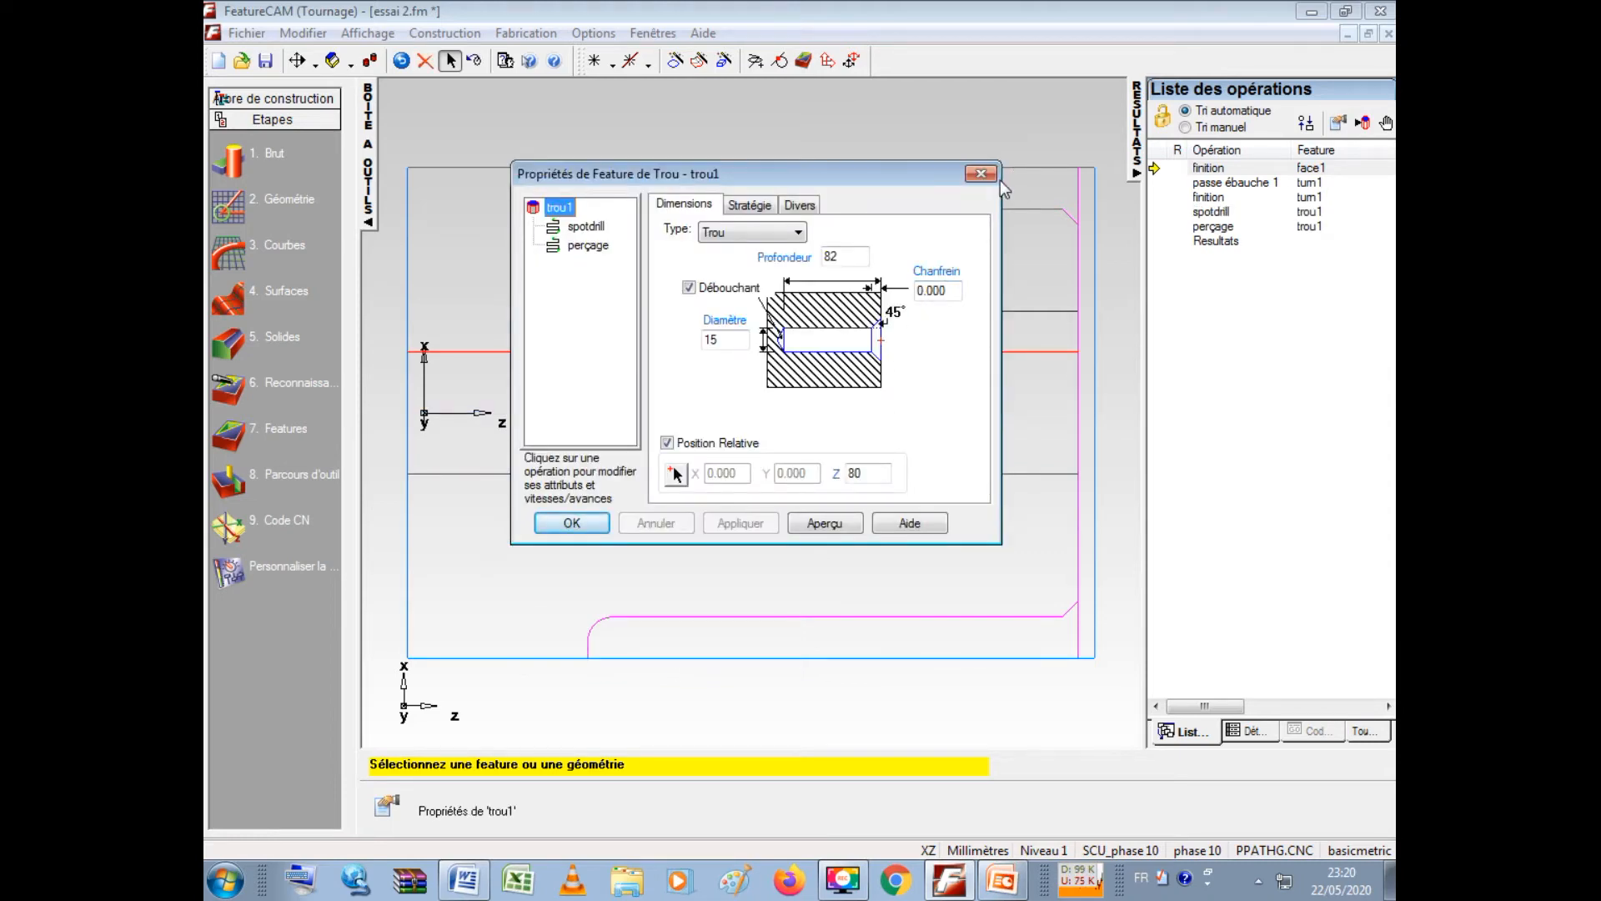
{"action": "left_click", "coordinate": [981, 174]}
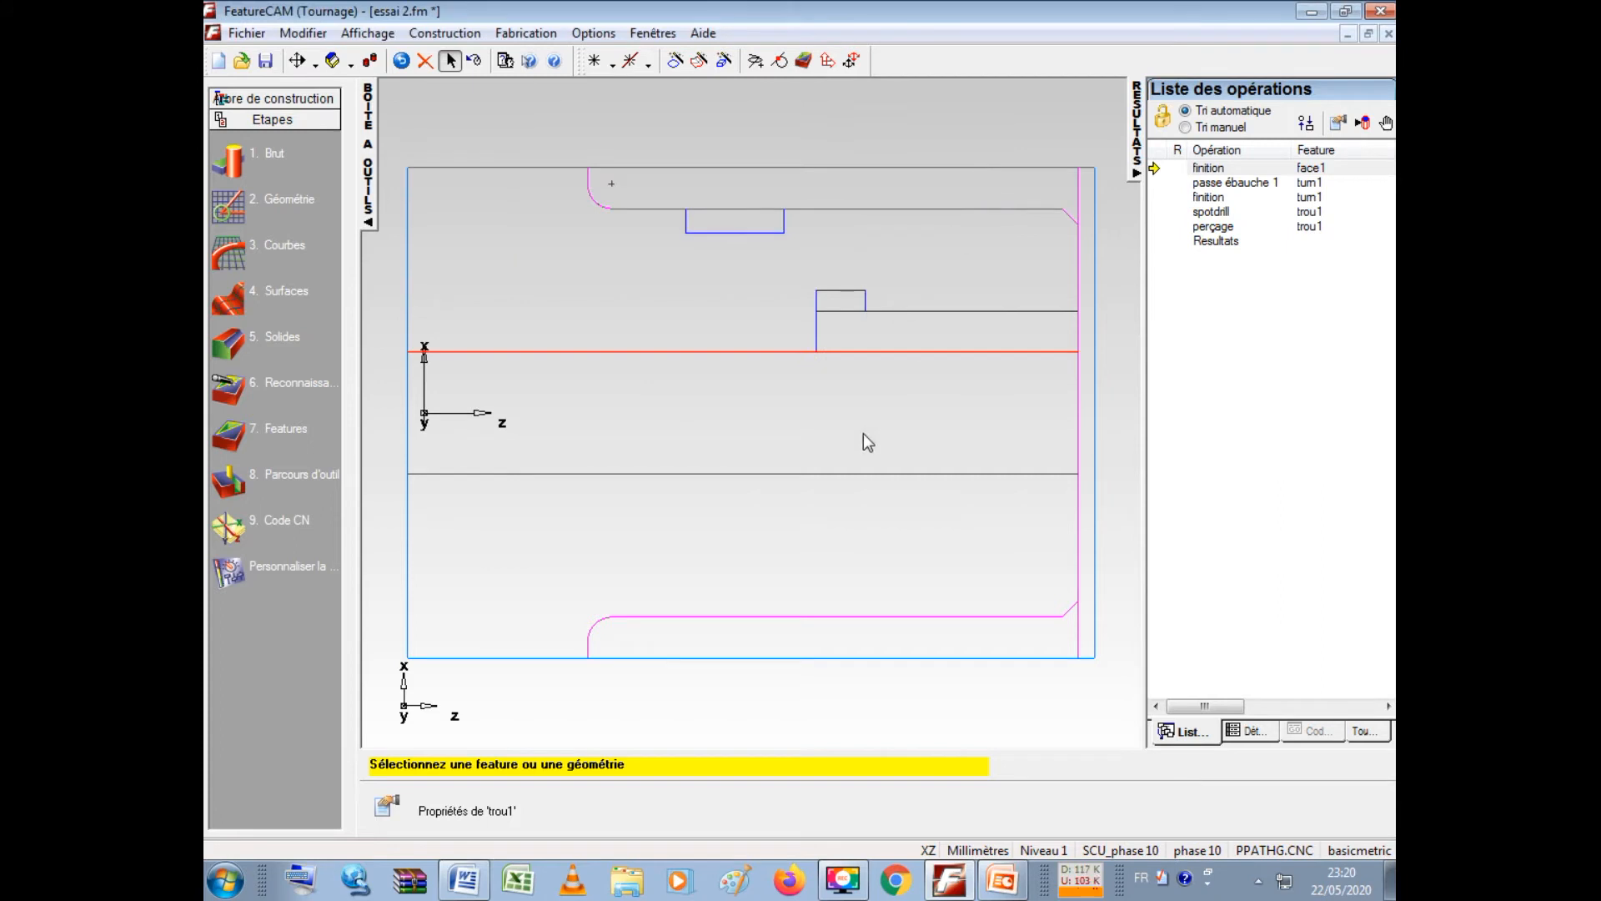
- Begin a curve-based Alésage feature using courbe2, accepting the 0.0 Z offset
{"action": "left_click", "coordinate": [229, 435]}
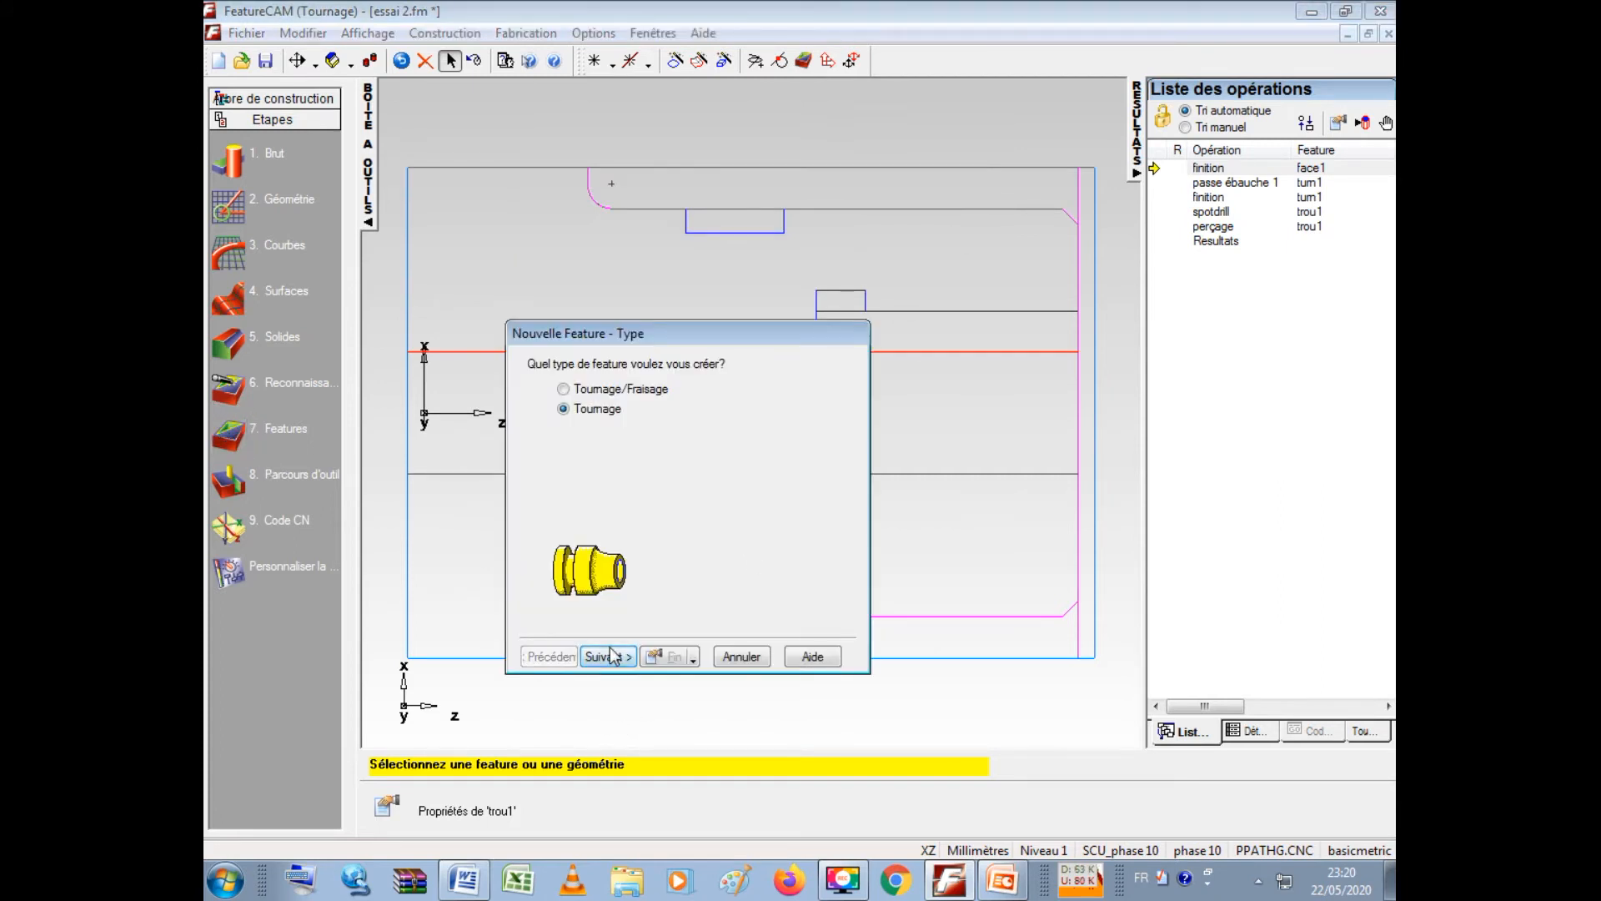
{"action": "left_click", "coordinate": [611, 655]}
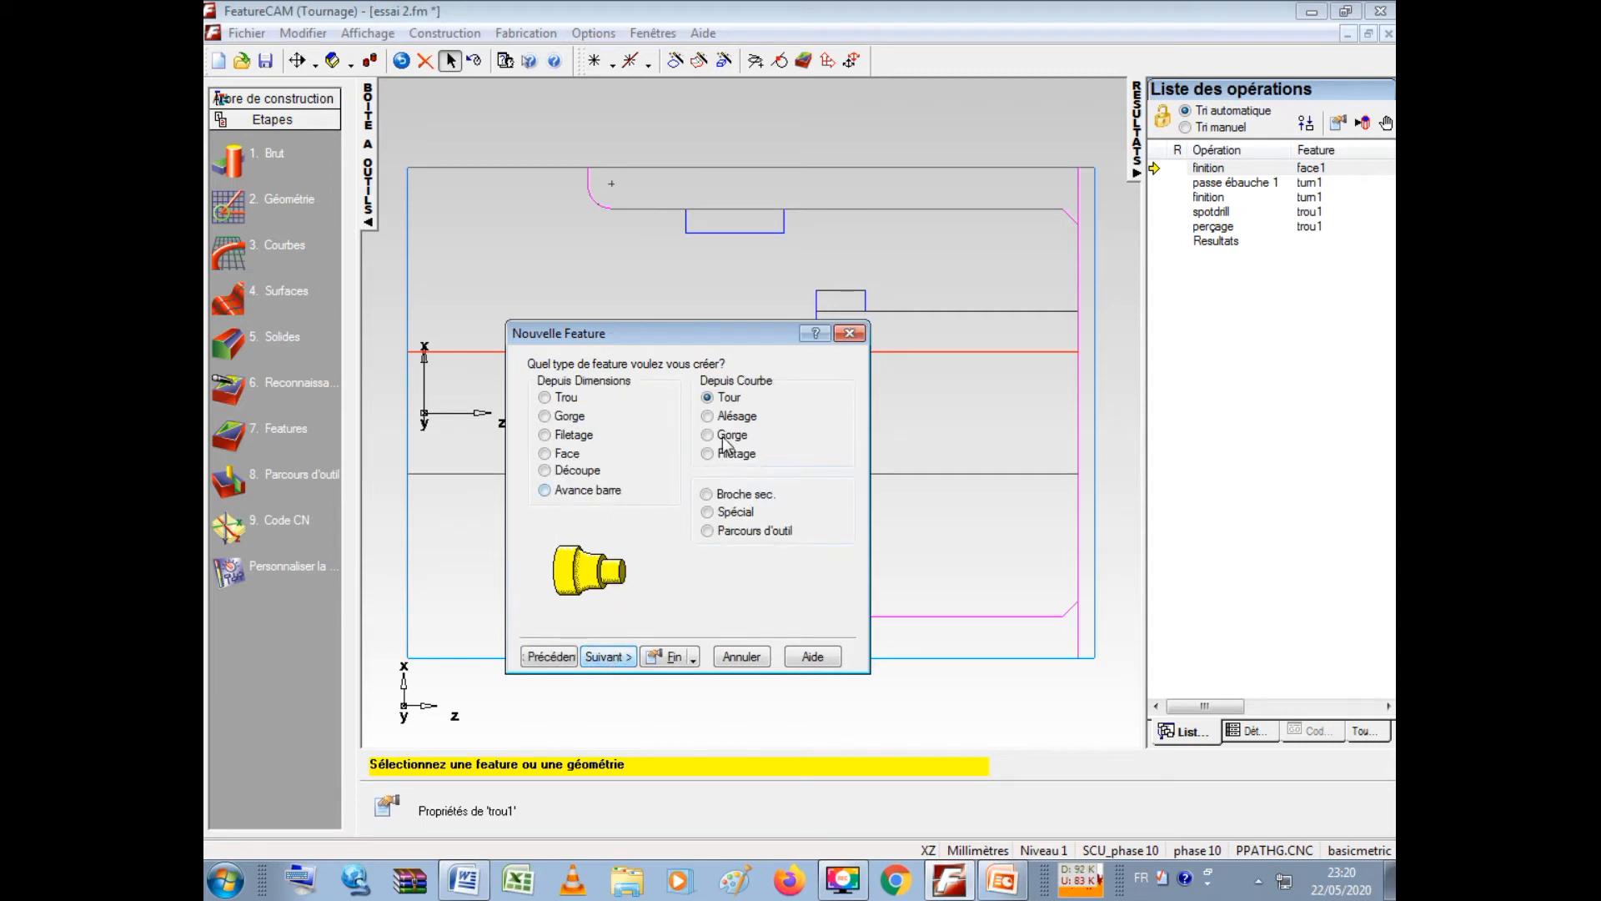
{"action": "left_click", "coordinate": [710, 415]}
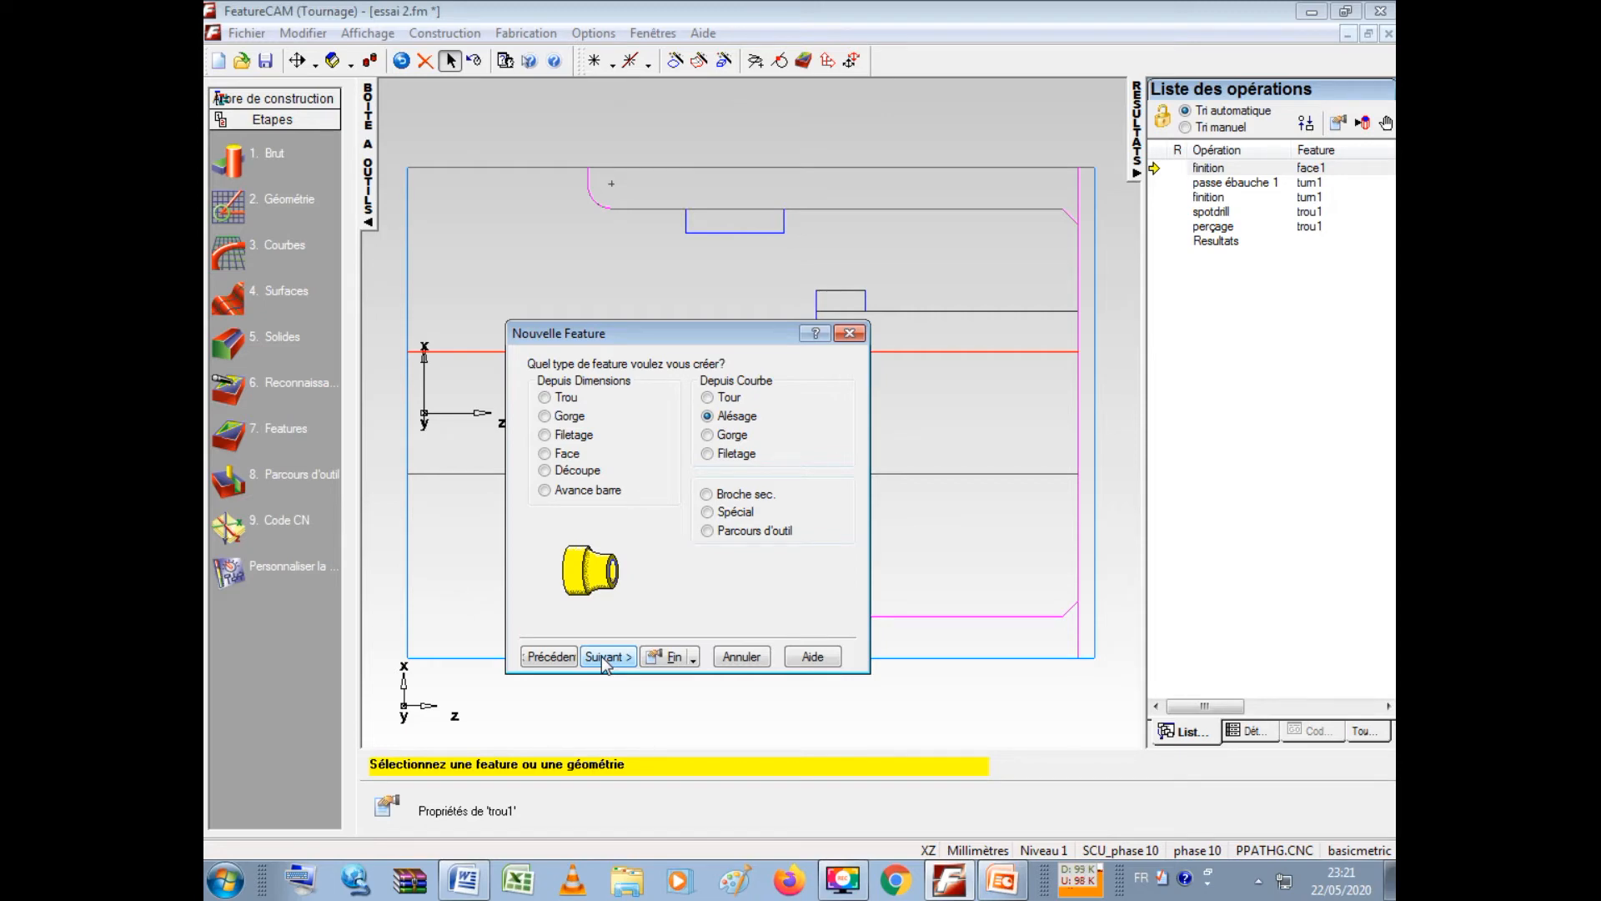
{"action": "left_click", "coordinate": [602, 658]}
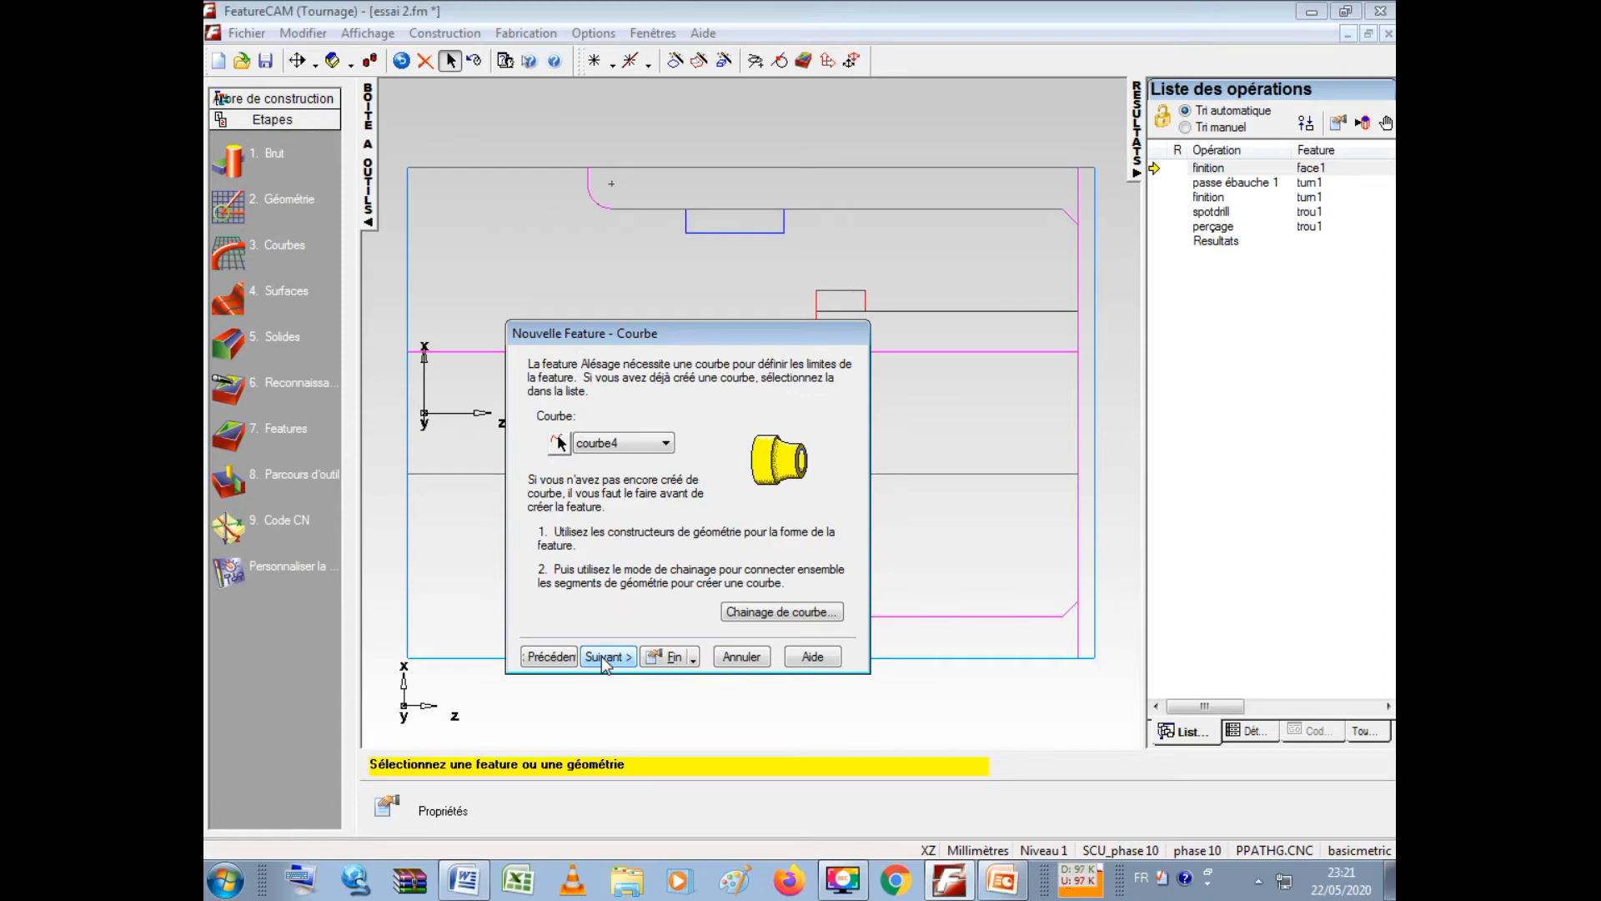
{"action": "left_click", "coordinate": [666, 443]}
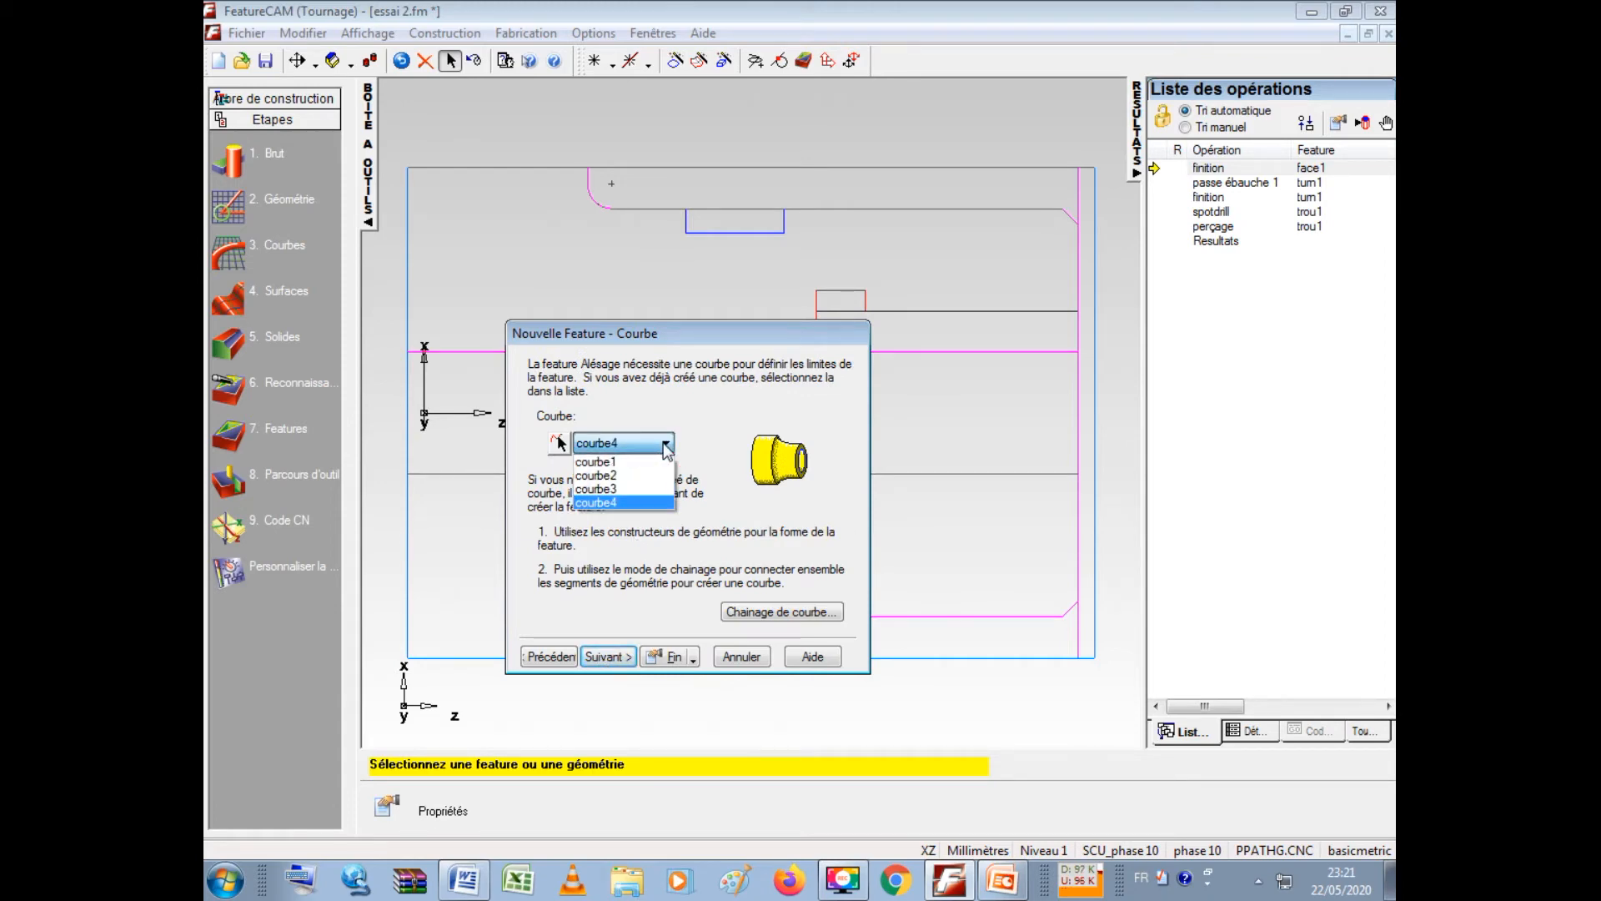
{"action": "left_click", "coordinate": [639, 475]}
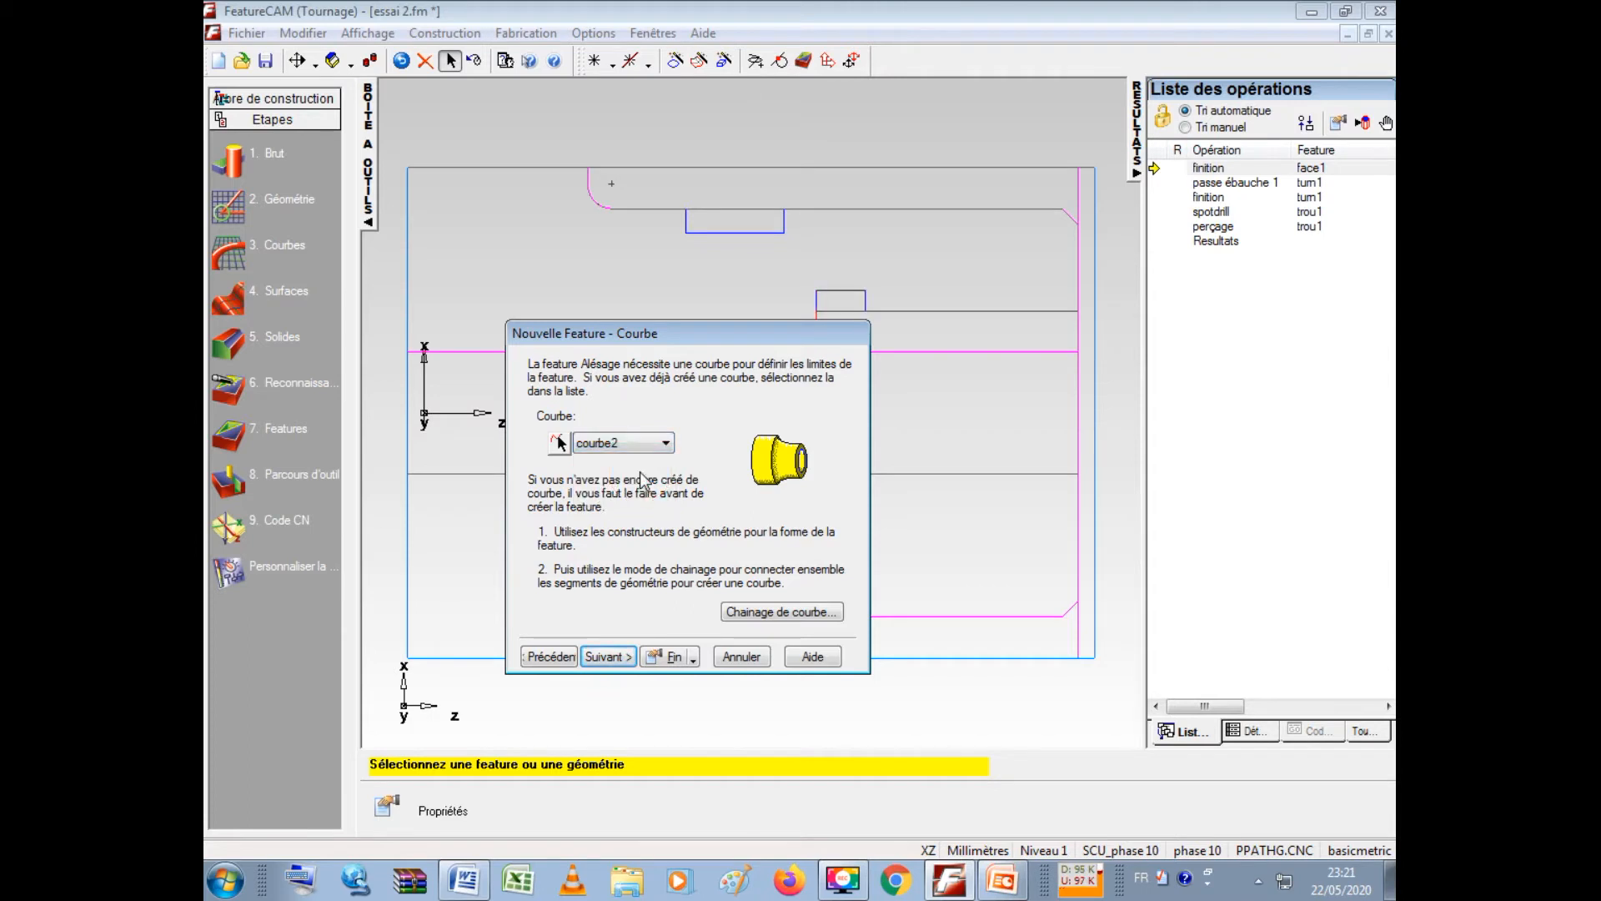
{"action": "left_click", "coordinate": [603, 656]}
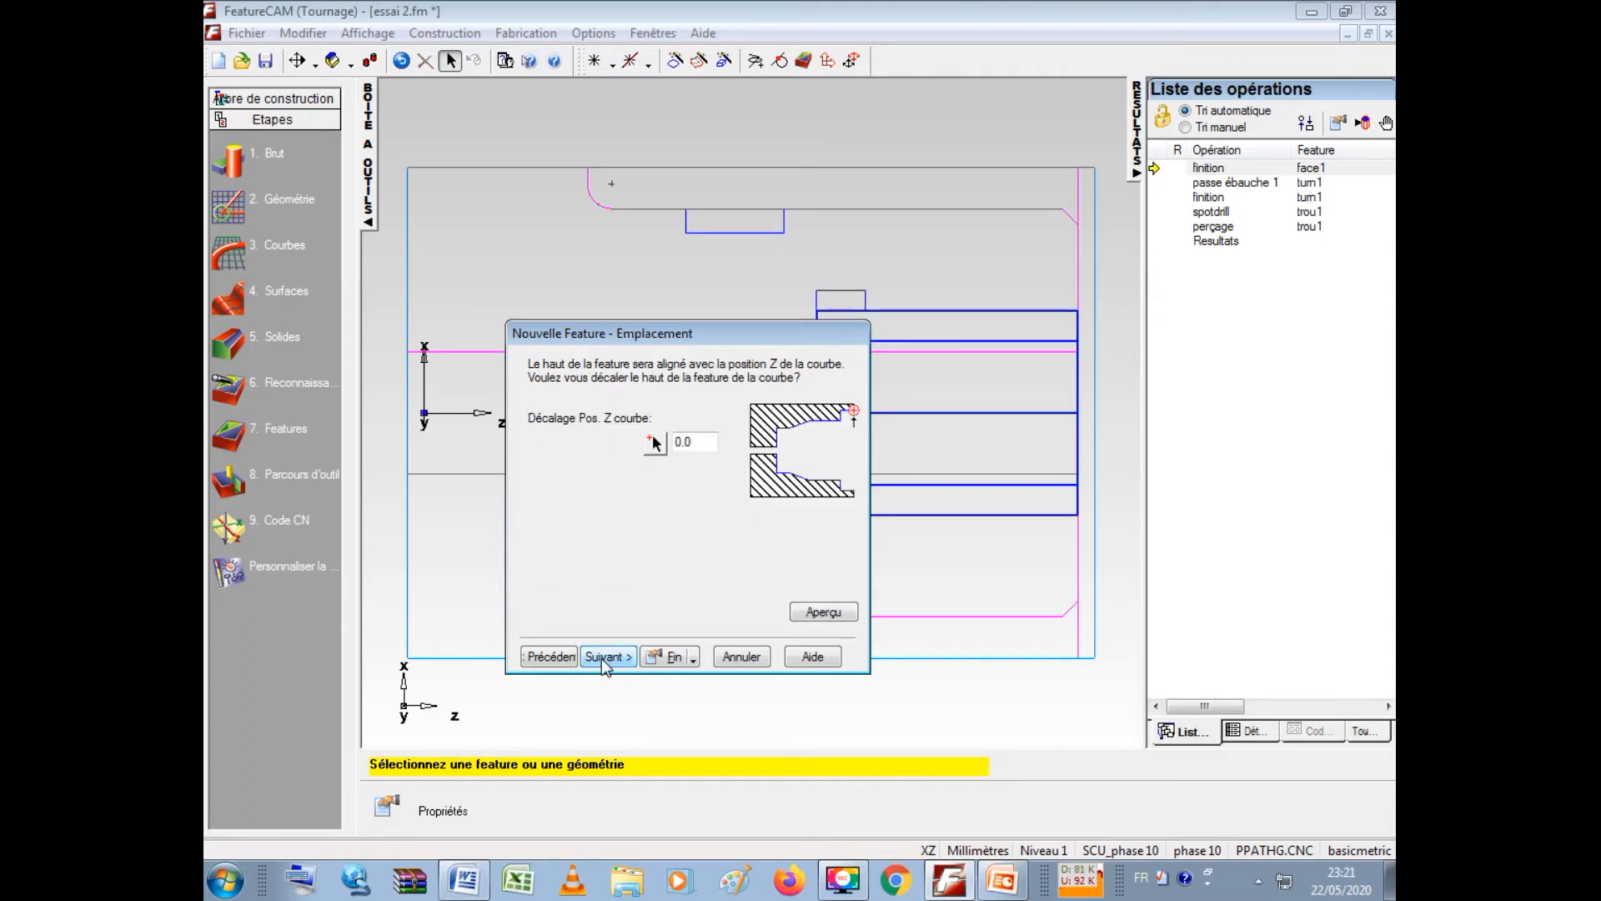
{"action": "left_click", "coordinate": [602, 658]}
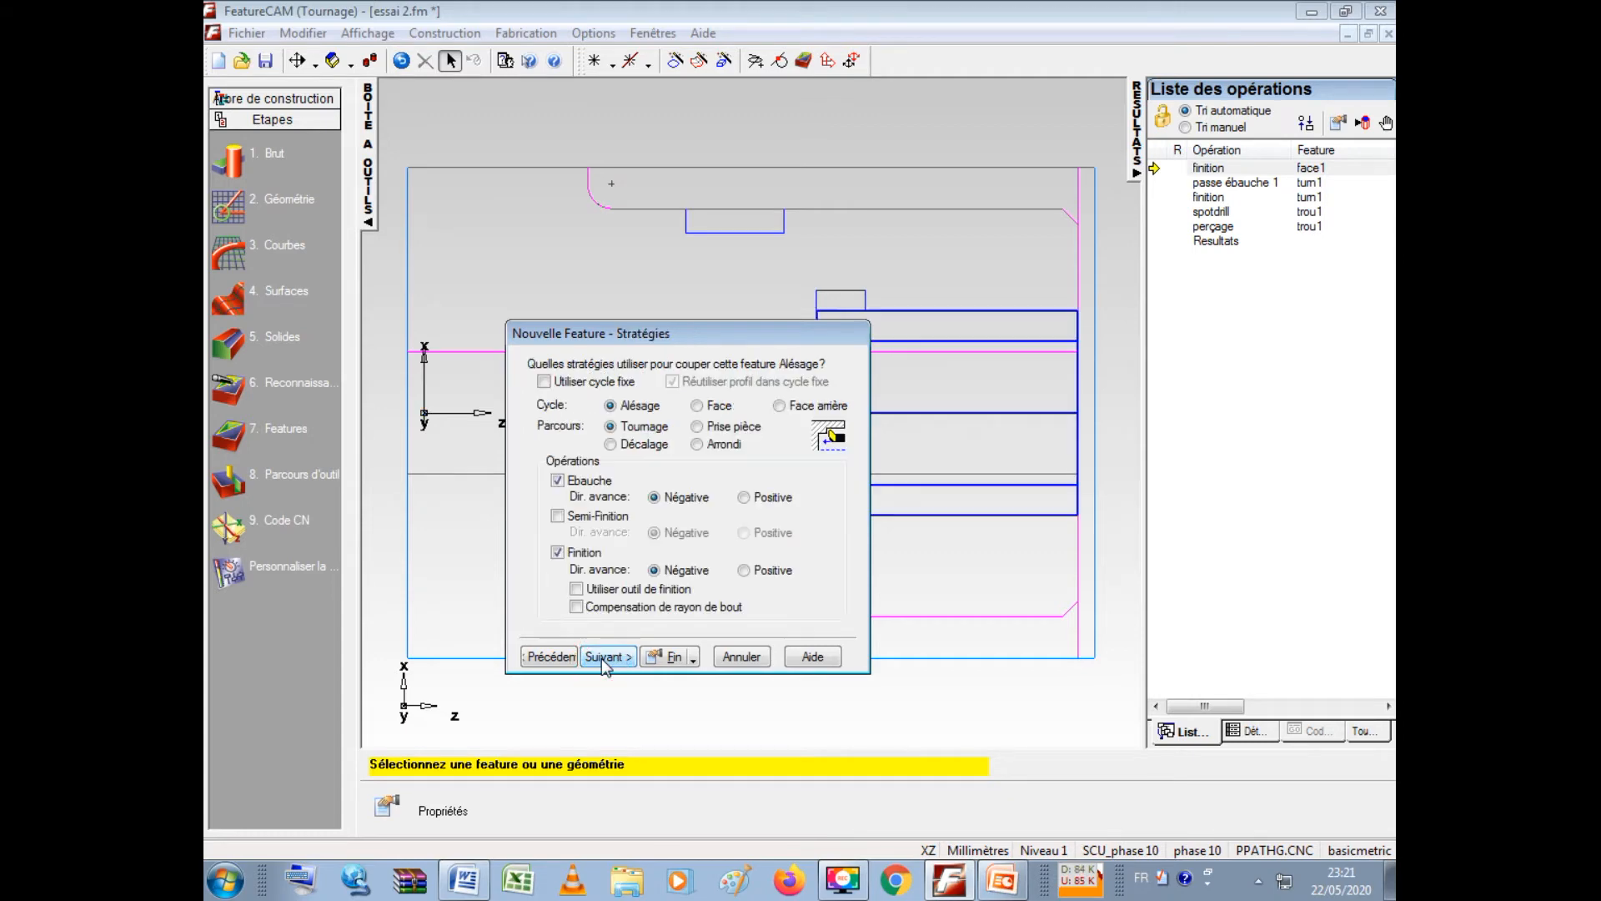
- Review the Alésage feature's type, curve and Z offset settings, and return to its cutting strategies
{"action": "left_click", "coordinate": [547, 657]}
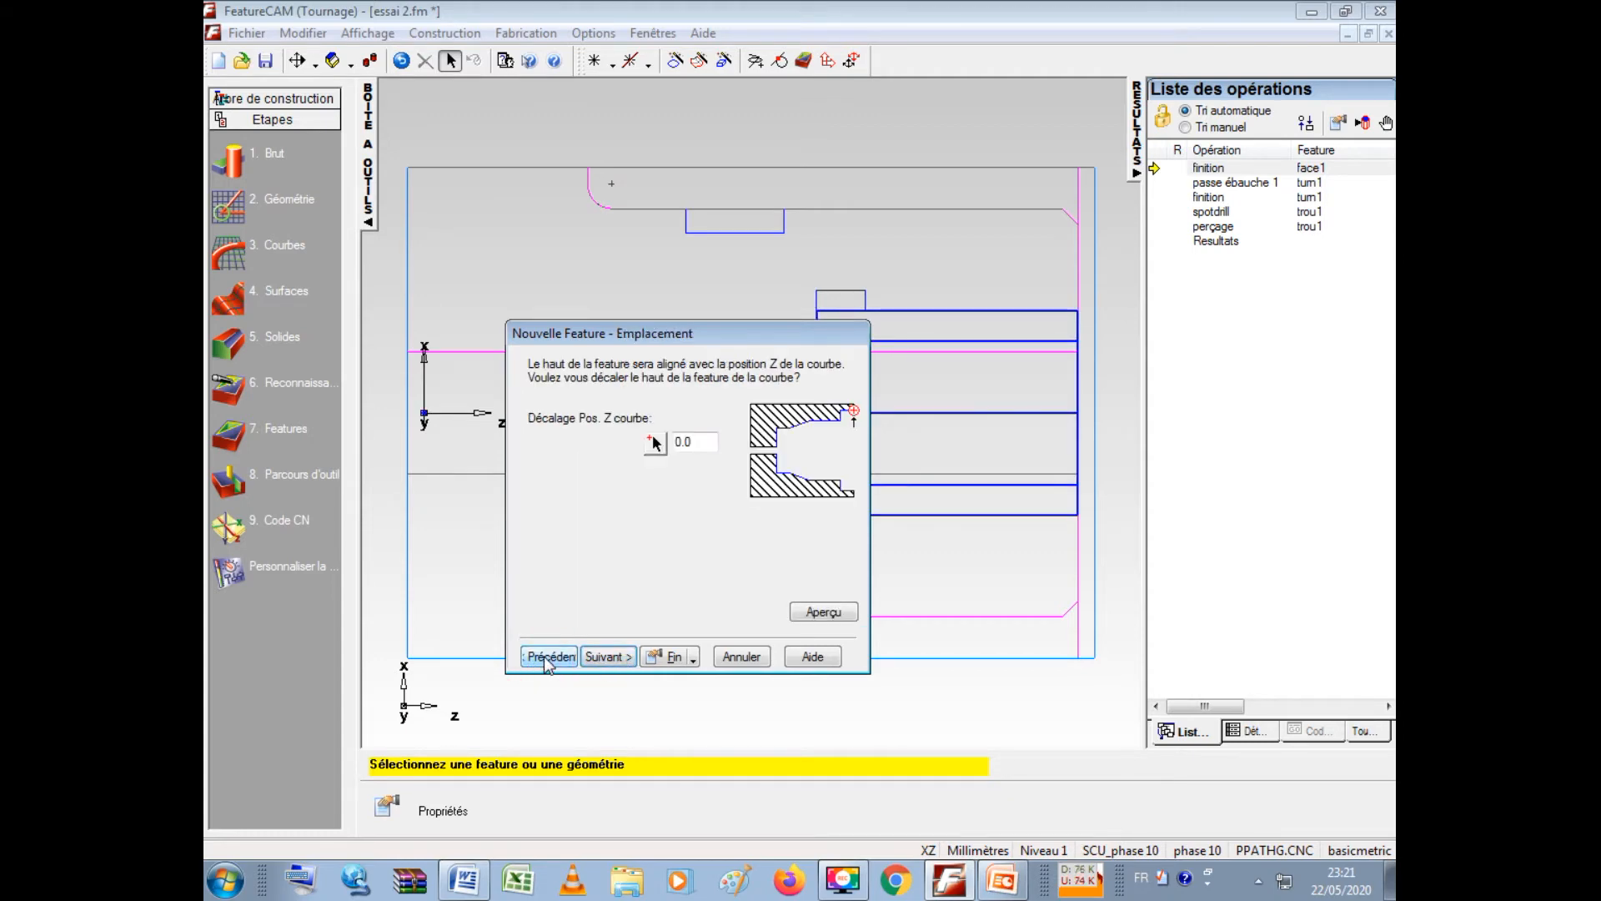
{"action": "left_click", "coordinate": [547, 657]}
{"action": "left_click", "coordinate": [547, 657]}
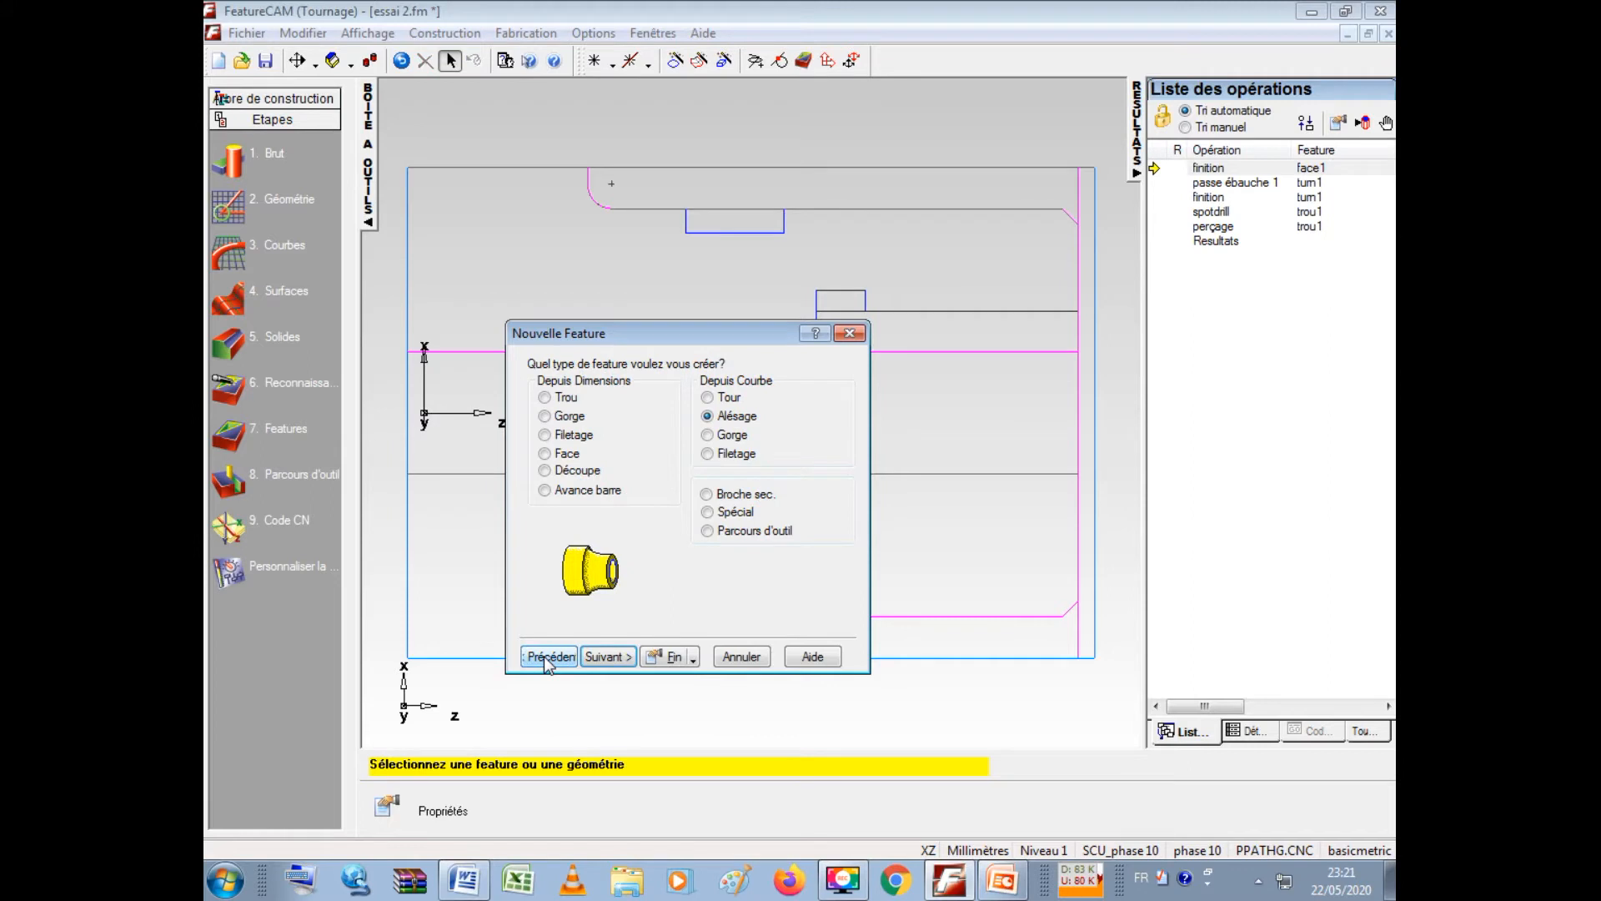
{"action": "left_click", "coordinate": [611, 658]}
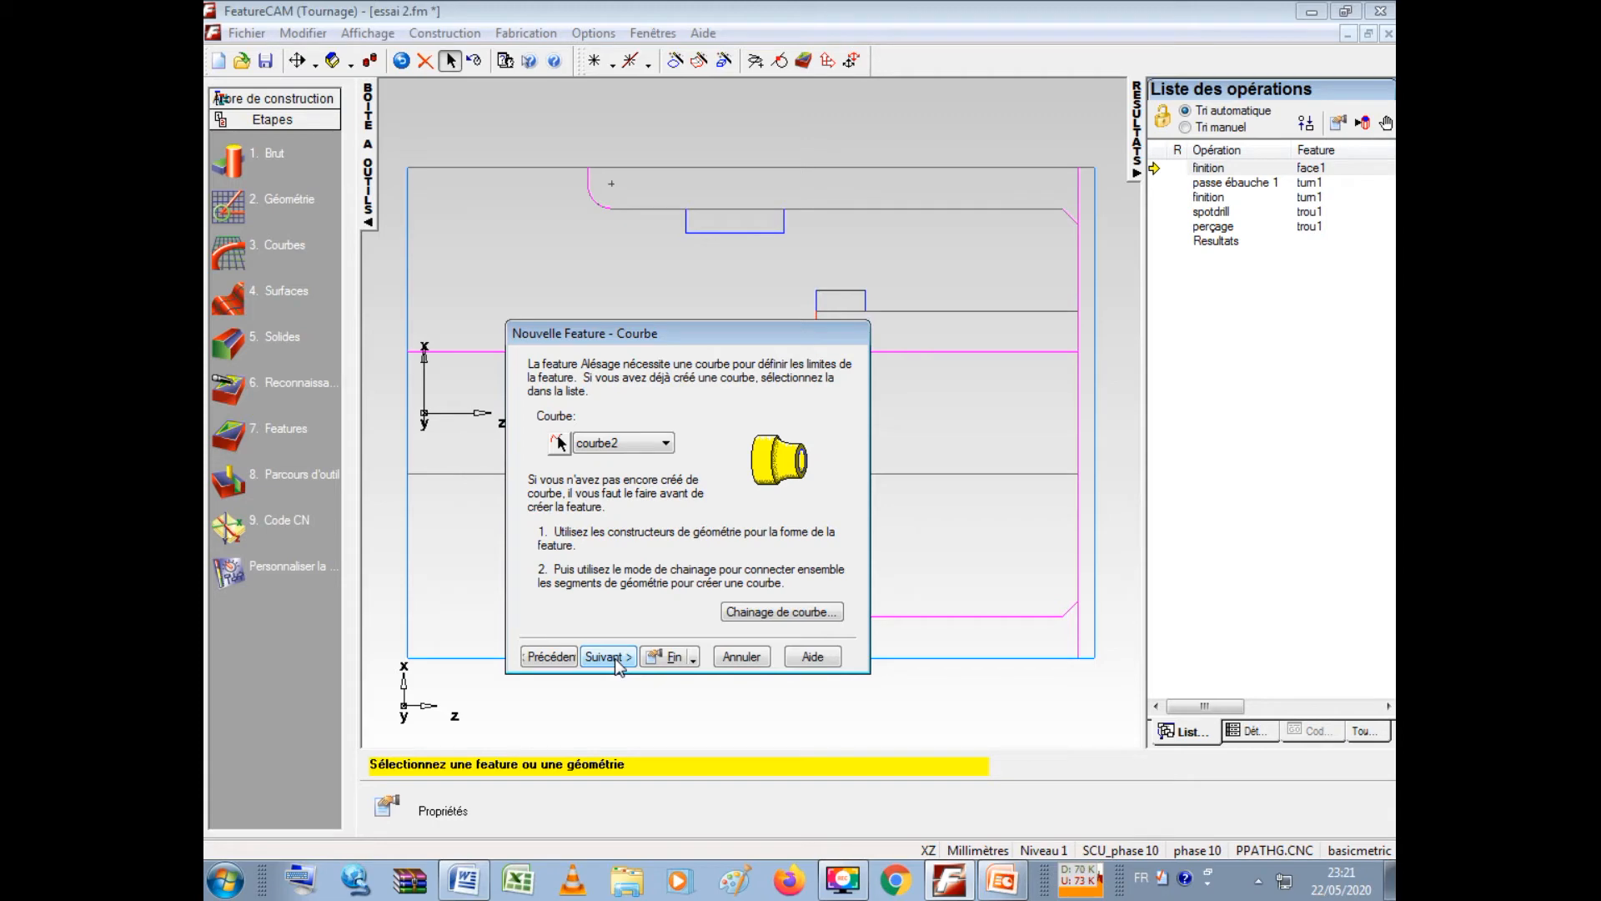
{"action": "left_click", "coordinate": [616, 657]}
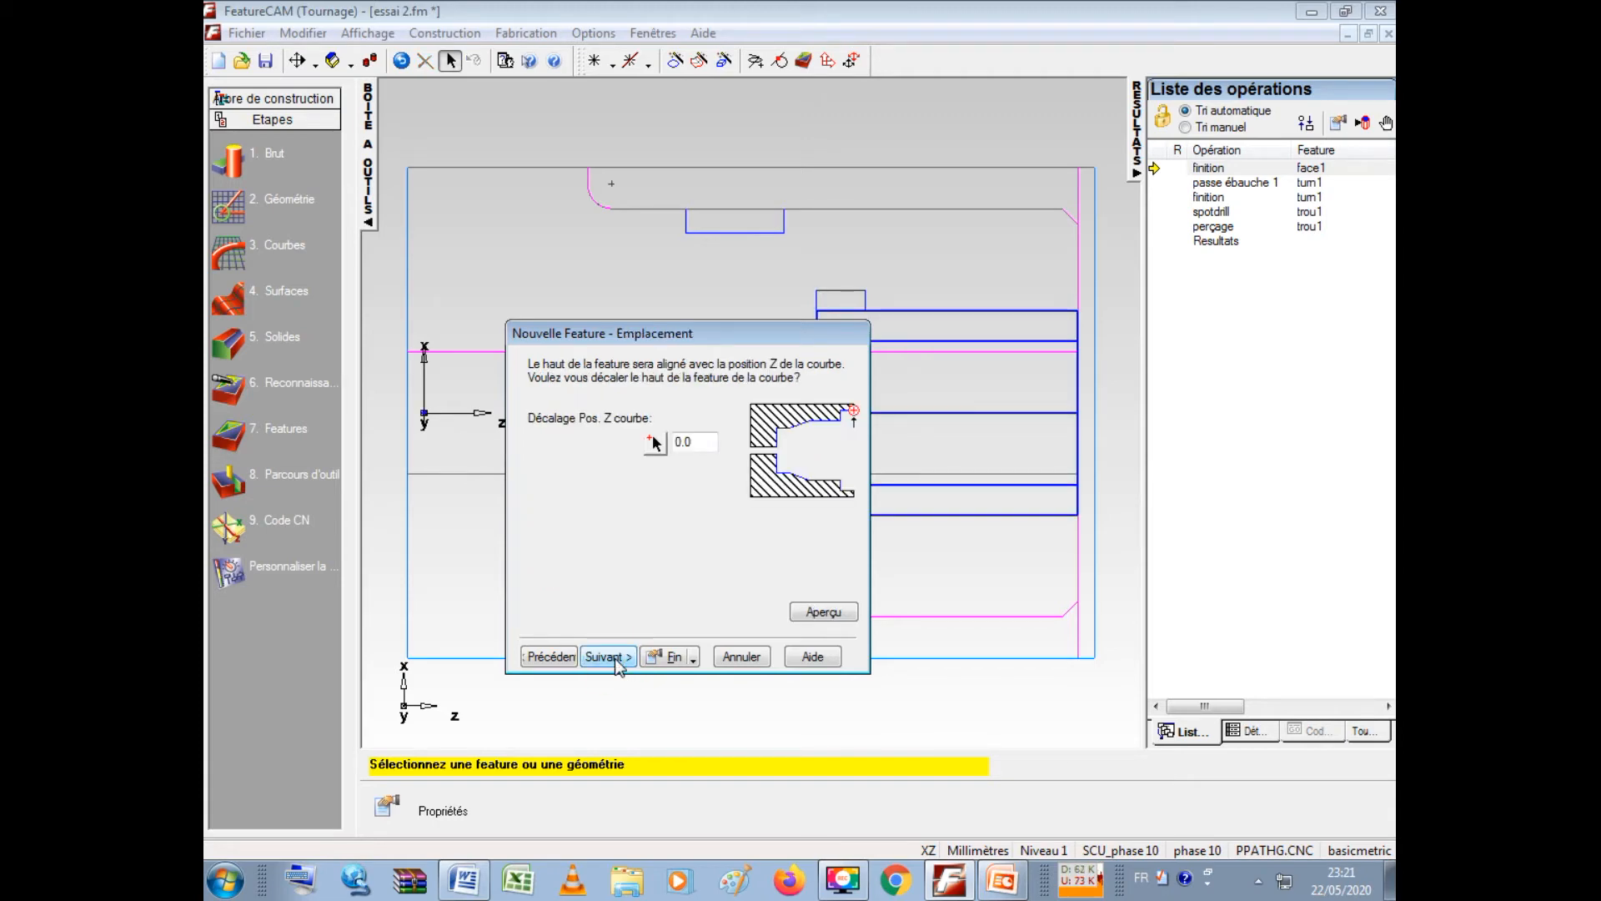
{"action": "left_click", "coordinate": [616, 657]}
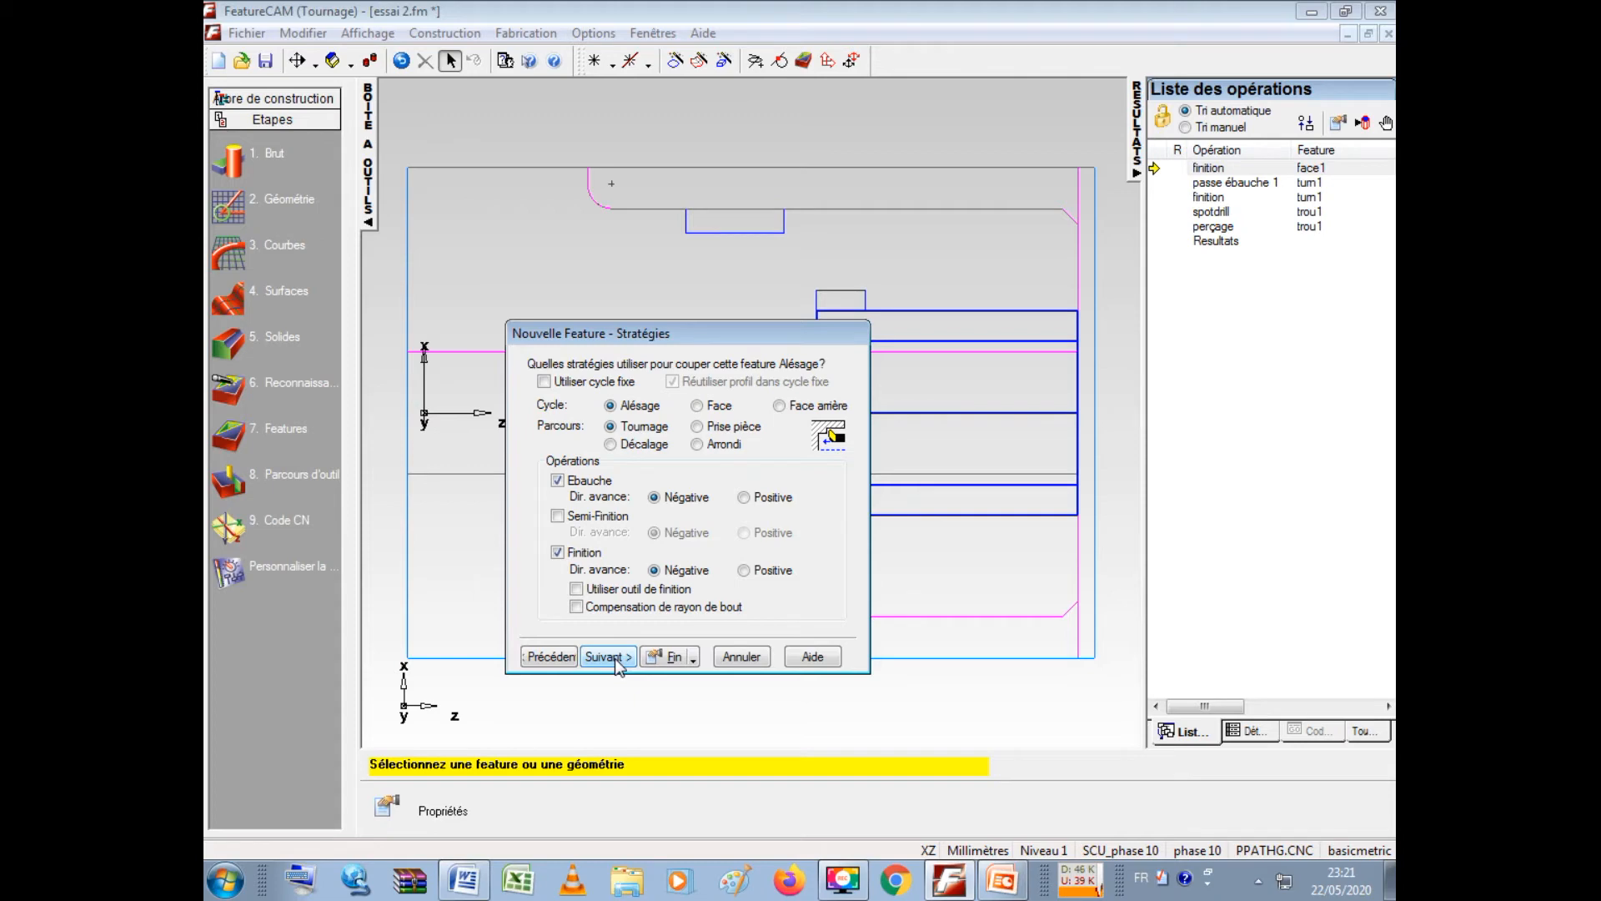
- Keep the default Alésage strategies and set its roughing to 80 SMM, 400 Tr/min maximum and 0.16 MMPR feed, with the upper turret
{"action": "left_click", "coordinate": [608, 657]}
{"action": "left_click", "coordinate": [608, 657]}
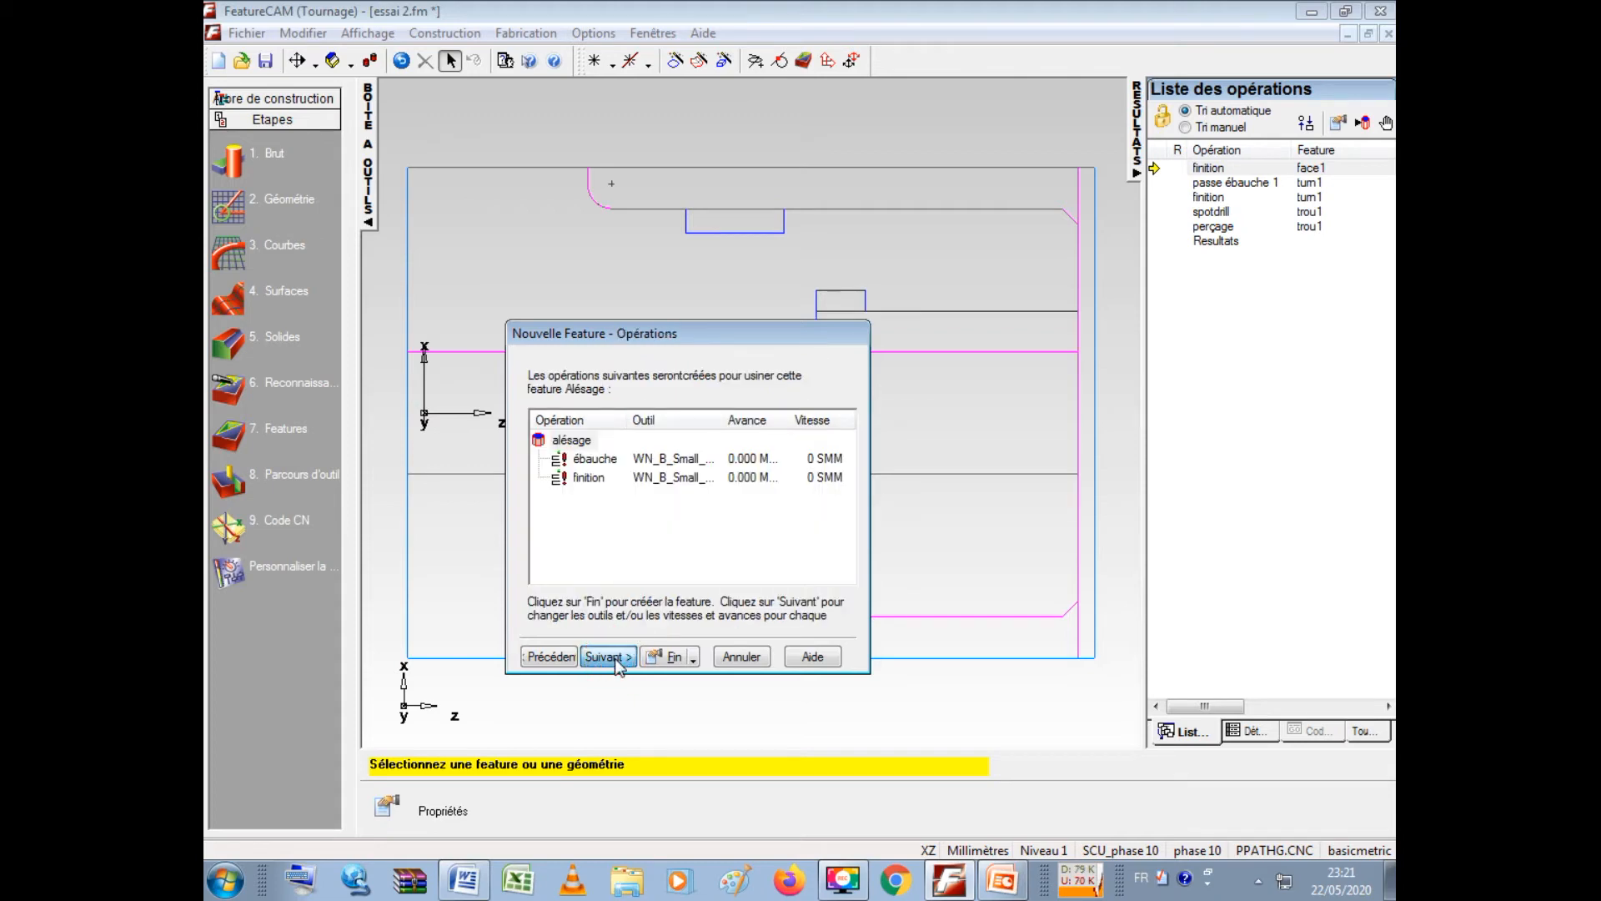
{"action": "left_click", "coordinate": [616, 658]}
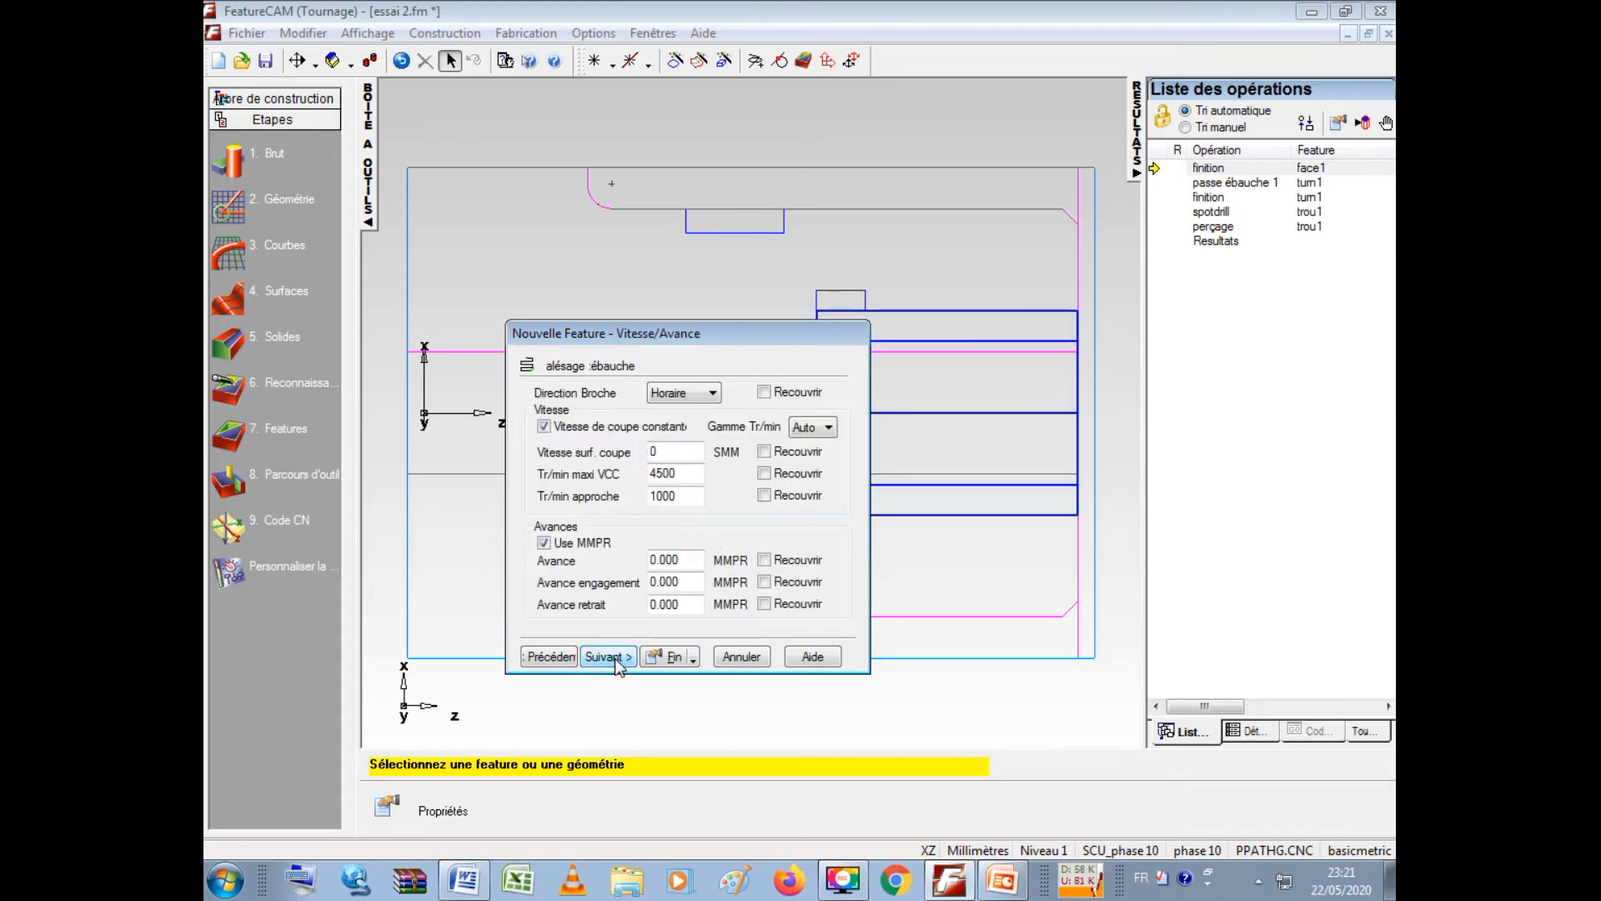
{"action": "double_click", "coordinate": [655, 452]}
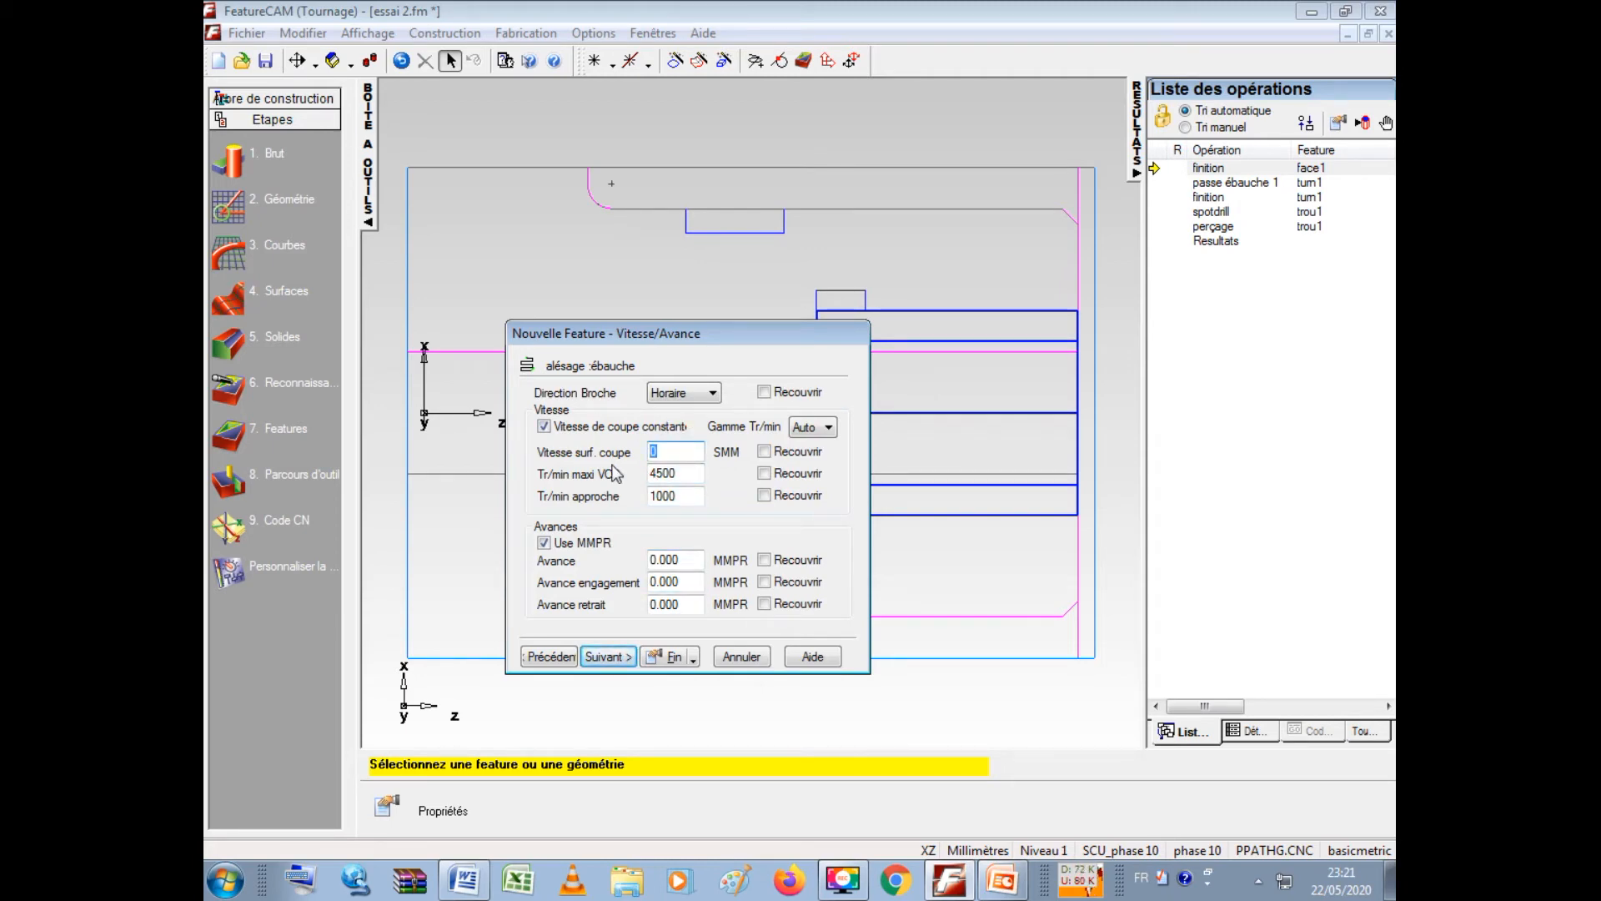
{"action": "type", "text": "80"}
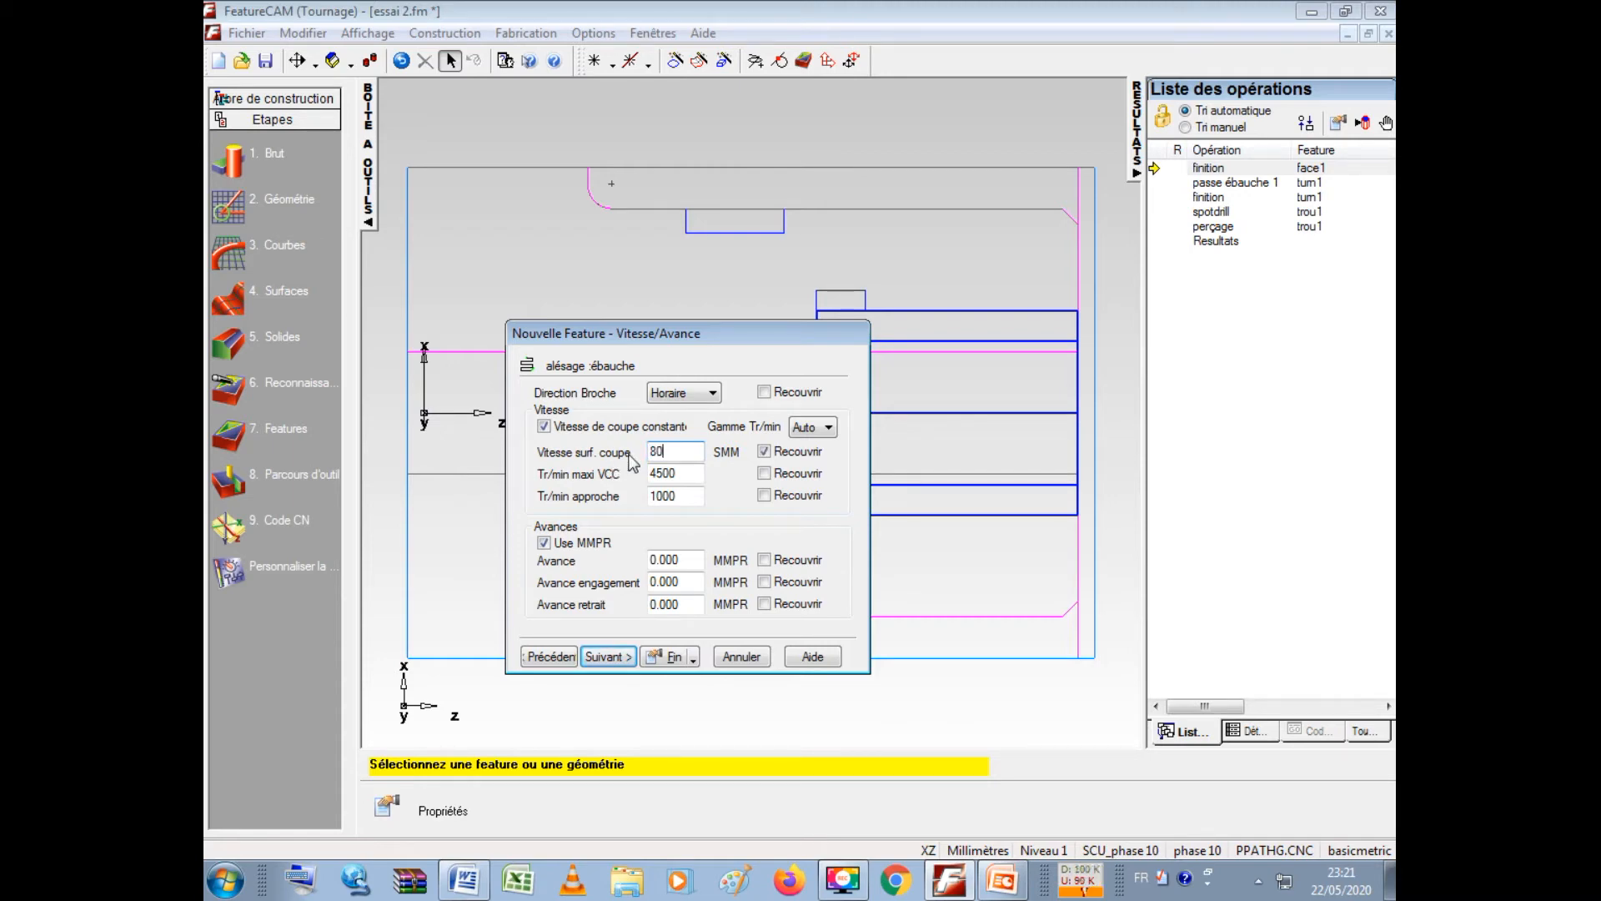
{"action": "key", "text": "Tab"}
{"action": "type", "text": "400"}
{"action": "left_click_drag", "start_coordinate": [691, 556], "coordinate": [642, 557]}
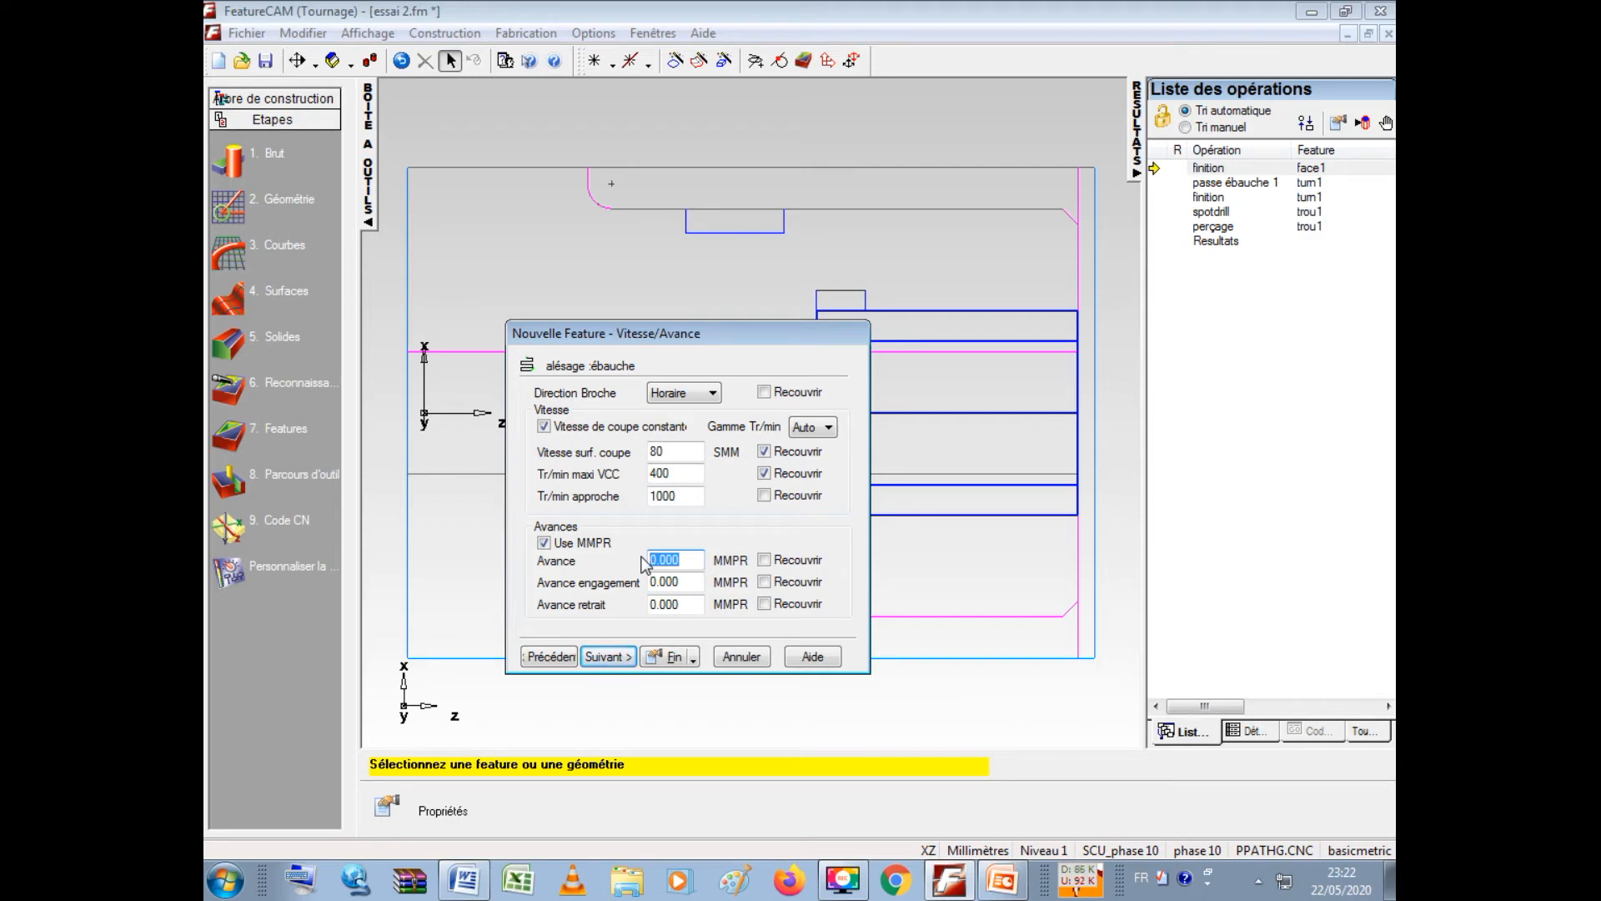
{"action": "type", "text": "0.16"}
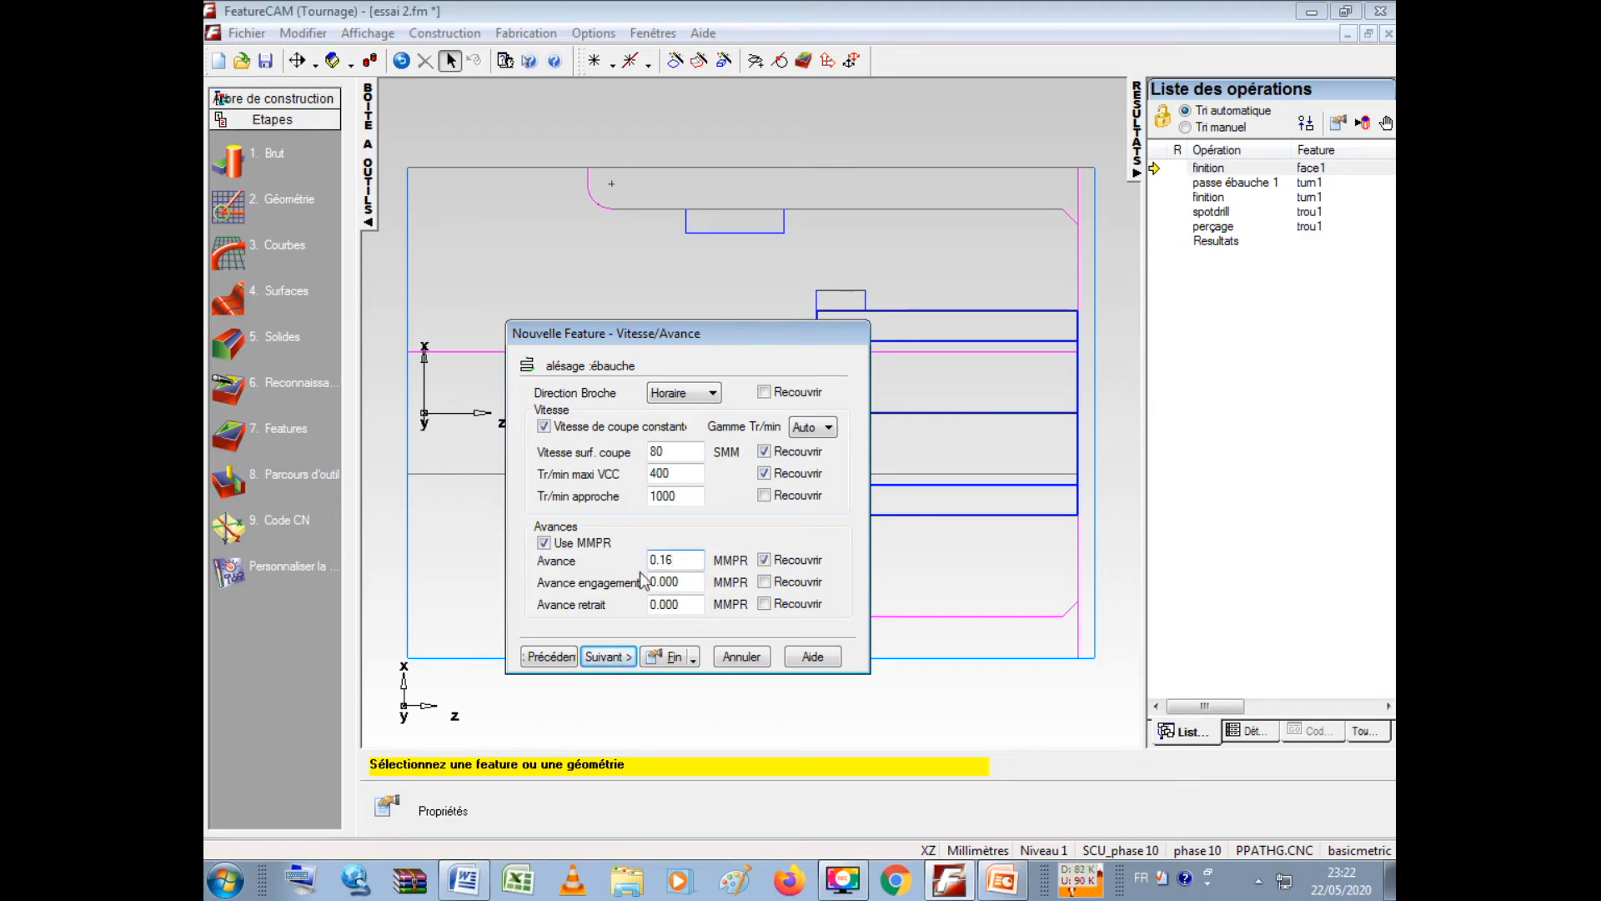
{"action": "left_click", "coordinate": [605, 658]}
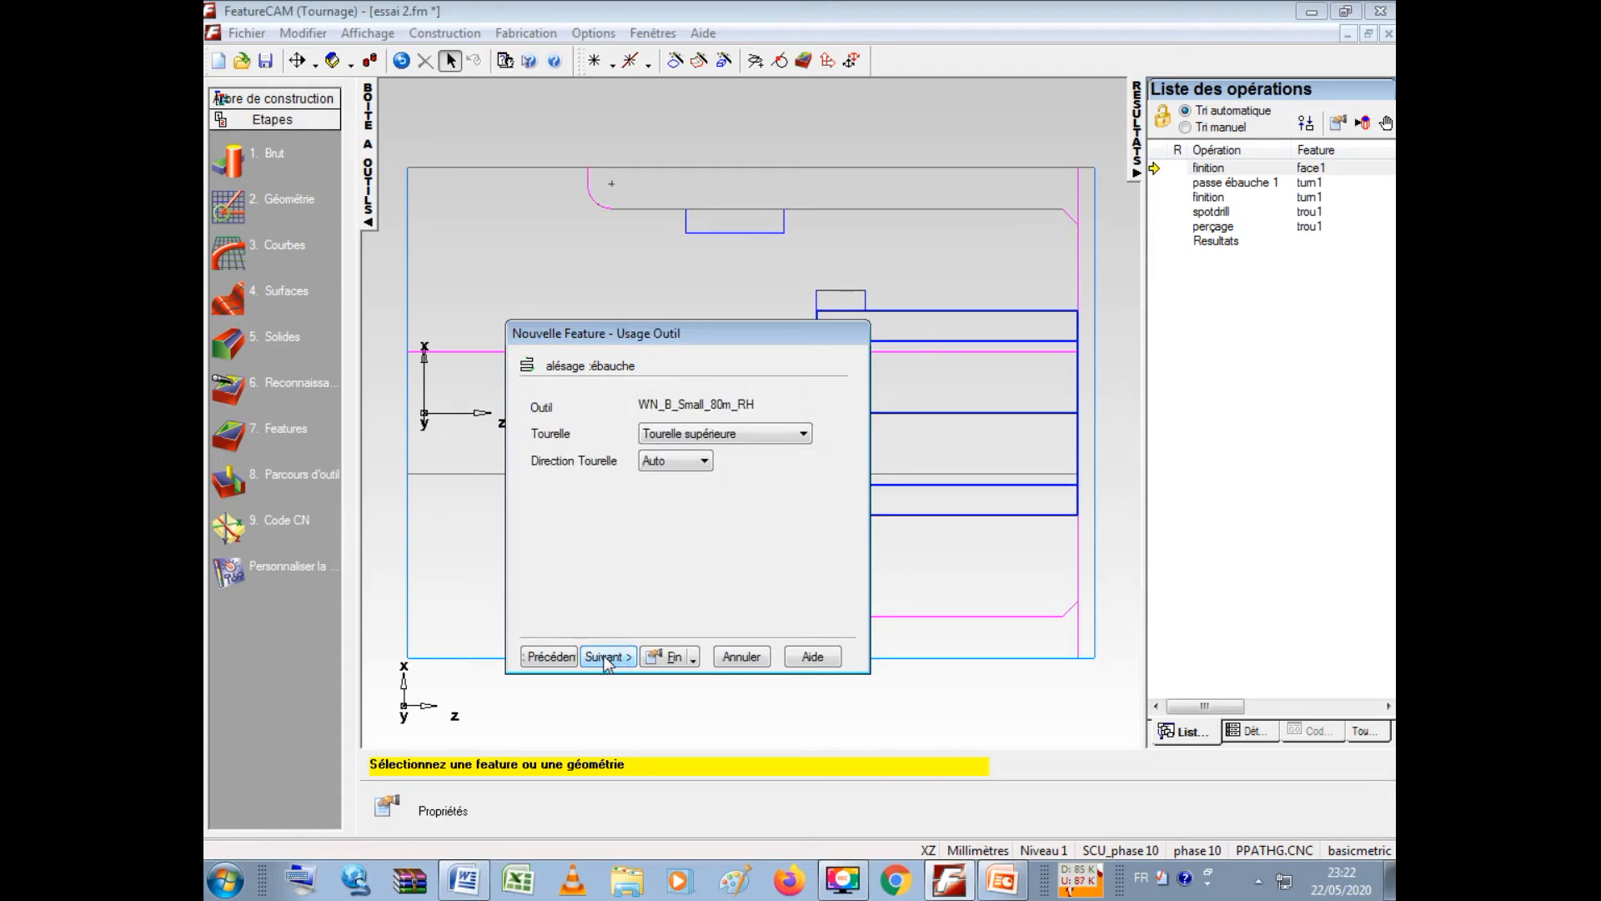
{"action": "left_click", "coordinate": [604, 658]}
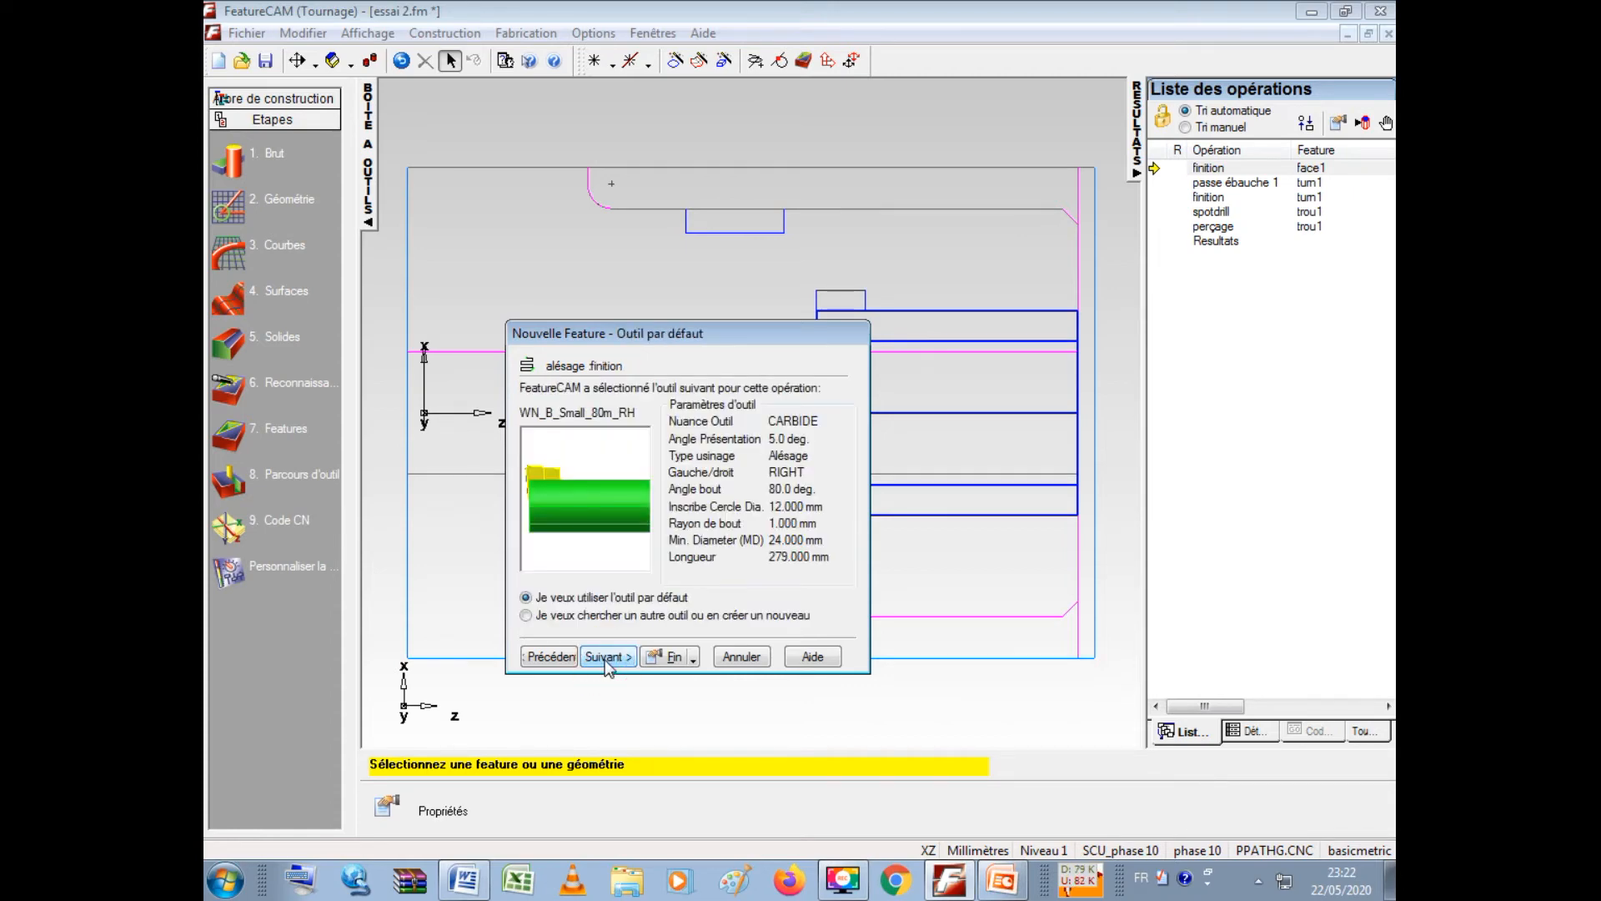
- Keep the default finishing tool, set Alésage finishing to 100 SMM, 4000 Tr/min maximum and 0.1 MMPR, and create the boring feature
{"action": "left_click", "coordinate": [603, 658]}
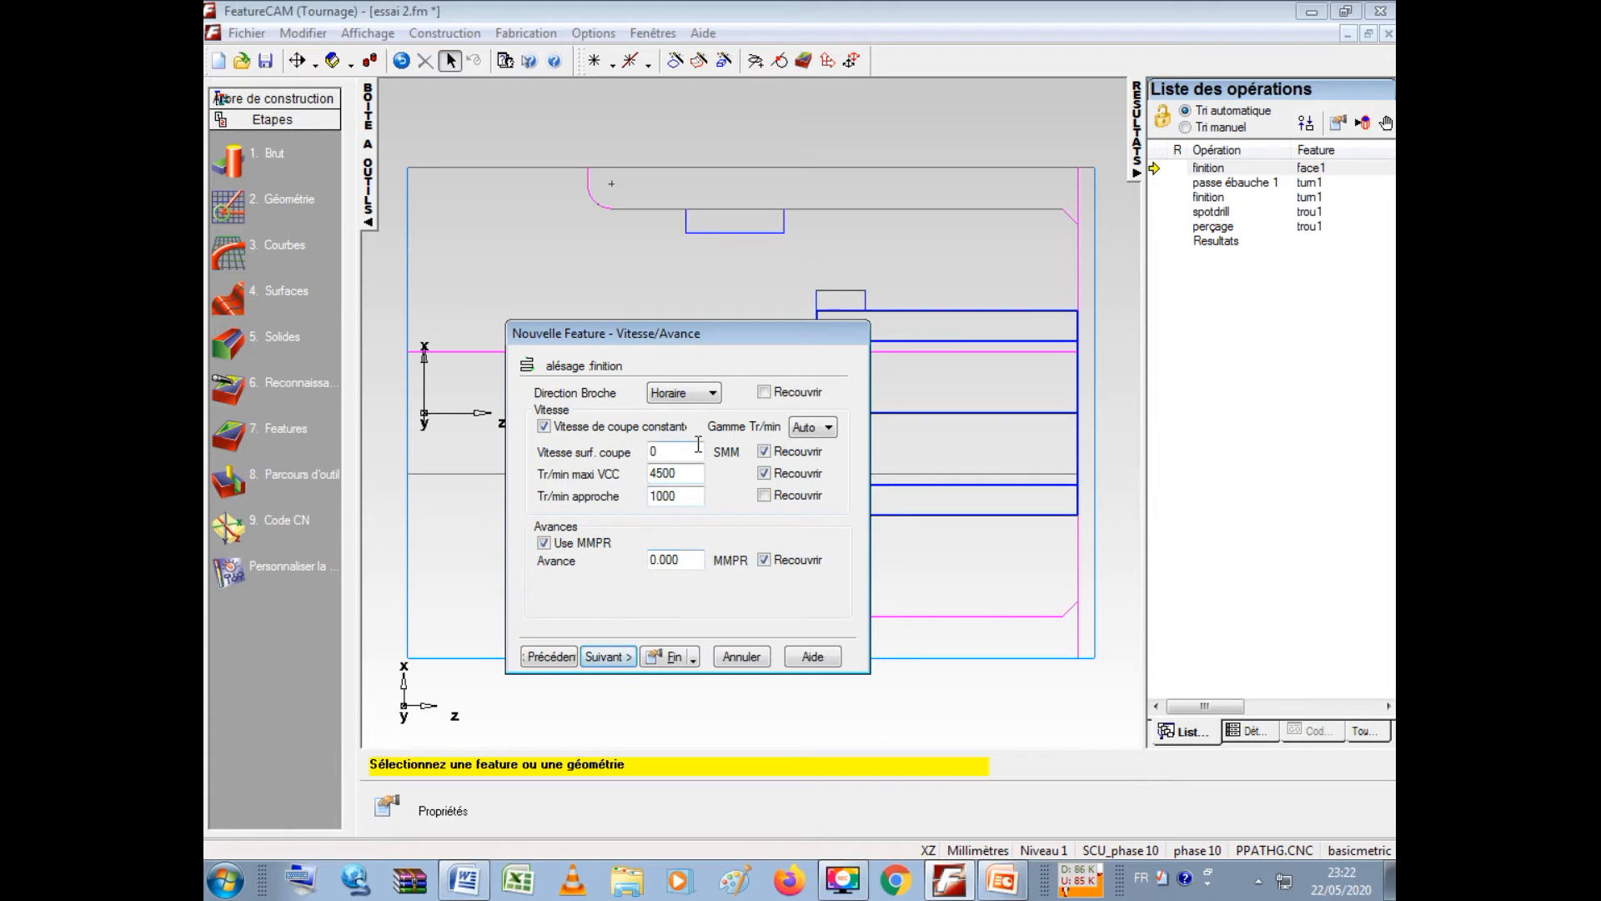
{"action": "double_click", "coordinate": [679, 452]}
{"action": "type", "text": "100"}
{"action": "double_click", "coordinate": [689, 473]}
{"action": "type", "text": "4000"}
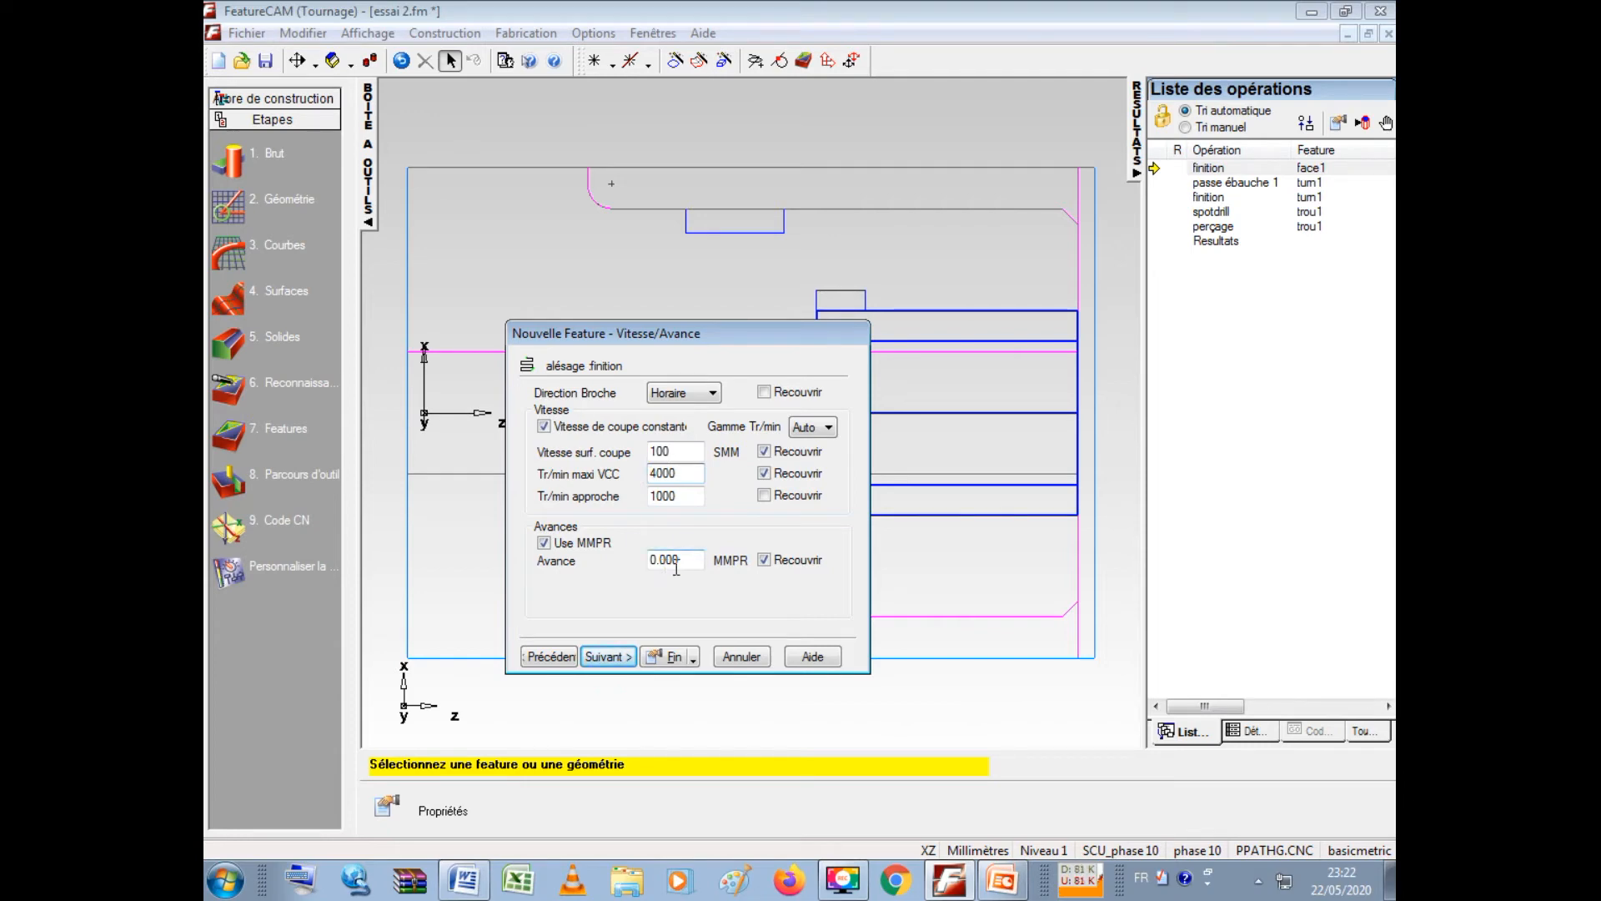
{"action": "double_click", "coordinate": [689, 558]}
{"action": "type", "text": "0.1"}
{"action": "left_click", "coordinate": [601, 657]}
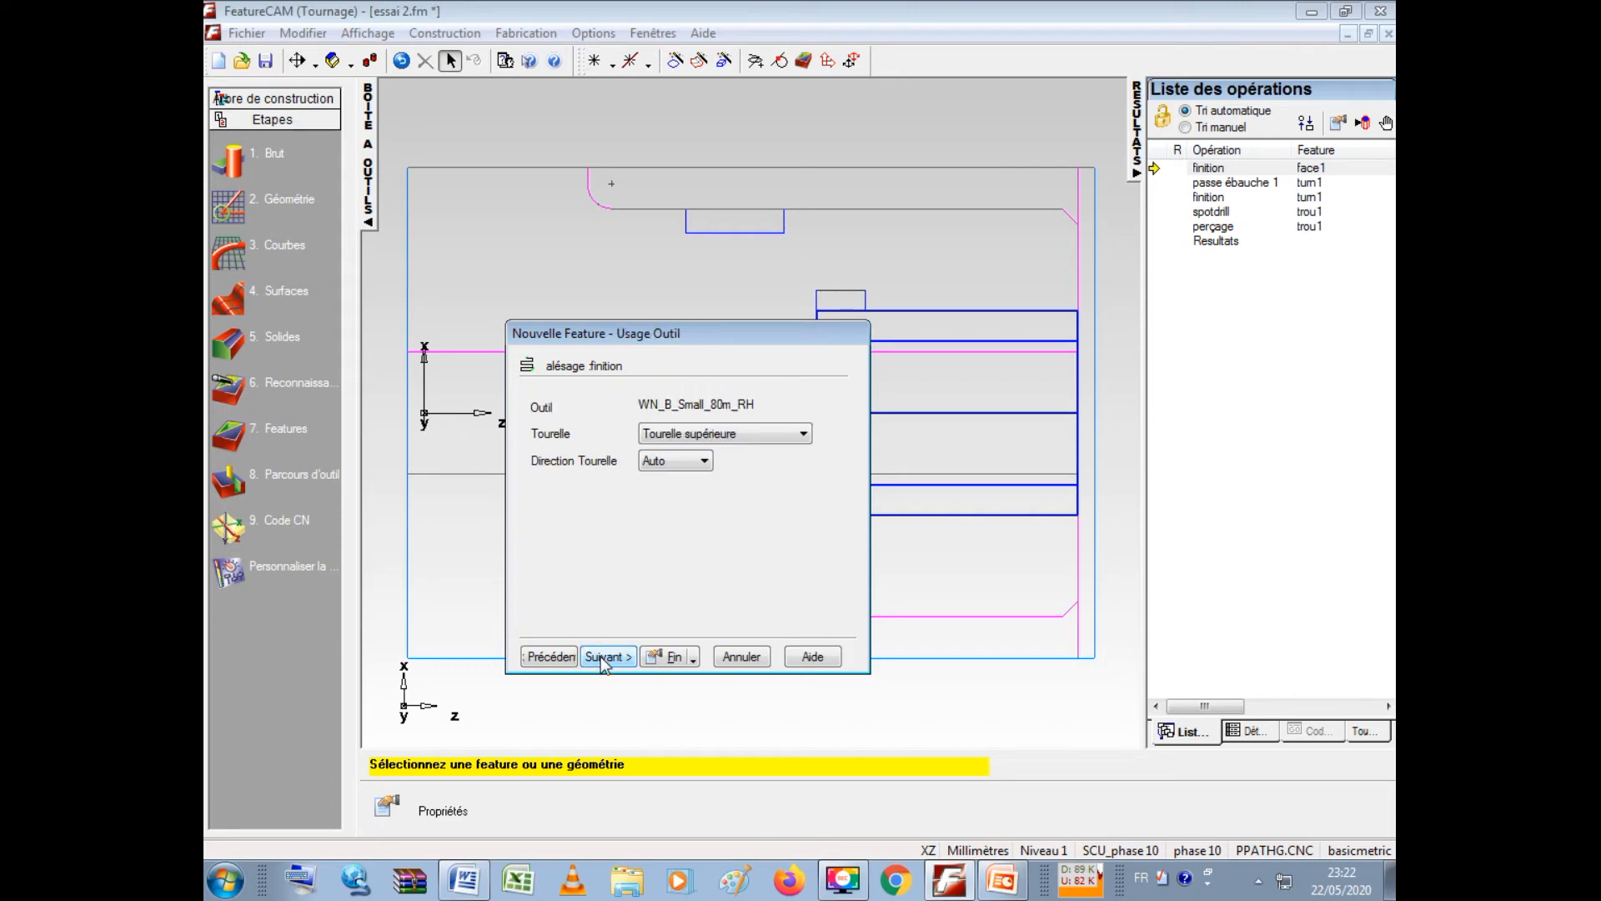
{"action": "left_click", "coordinate": [601, 657]}
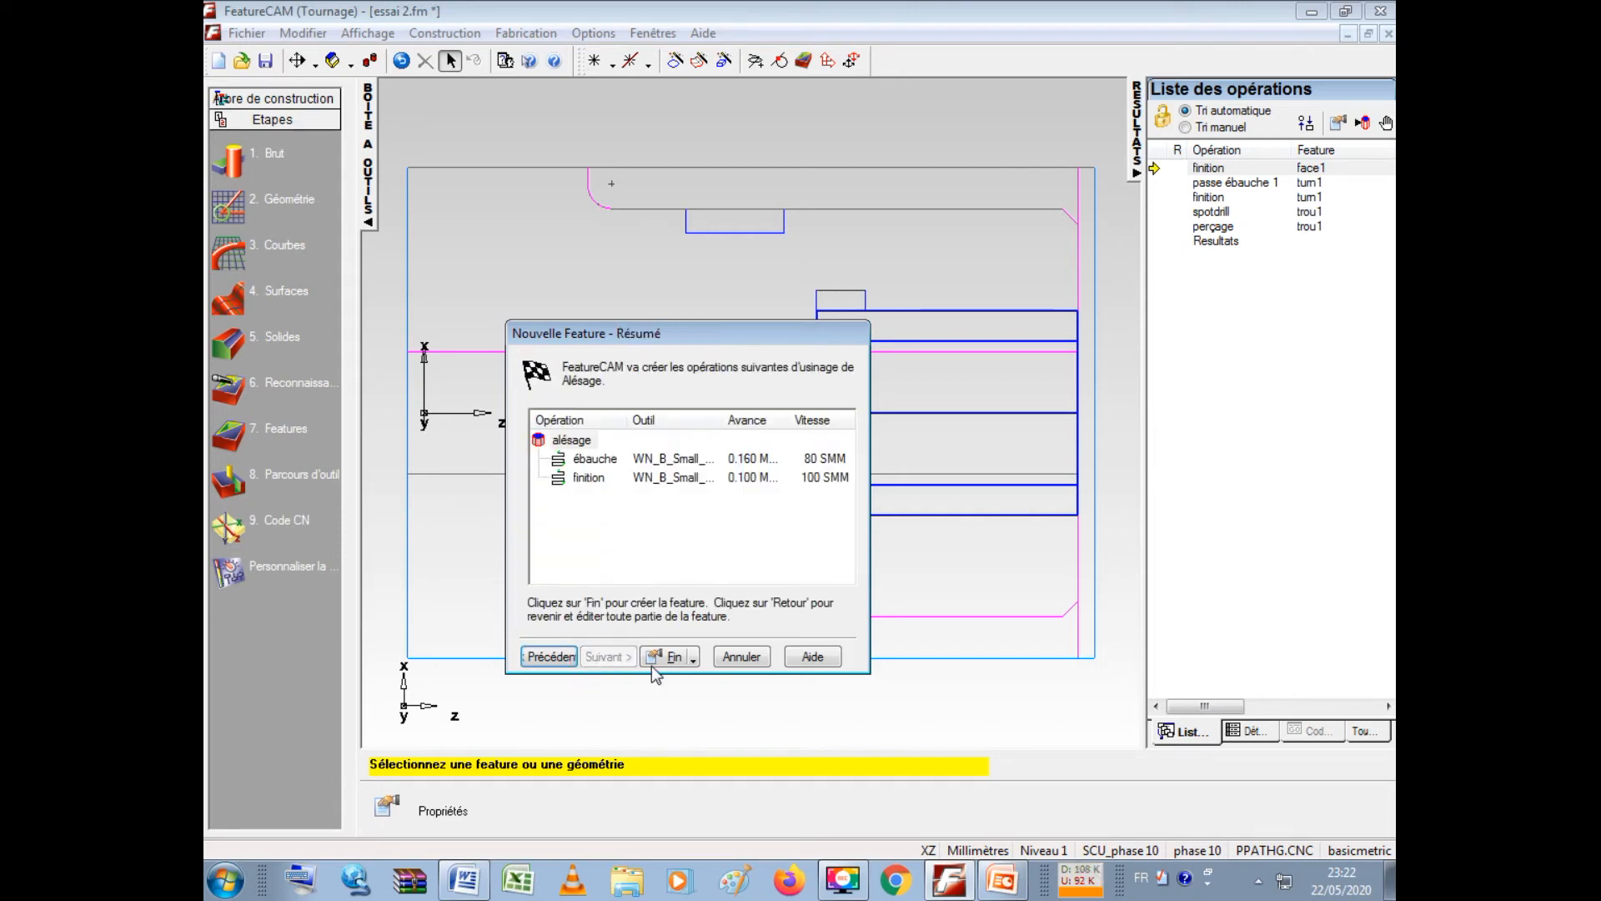
{"action": "left_click", "coordinate": [672, 657]}
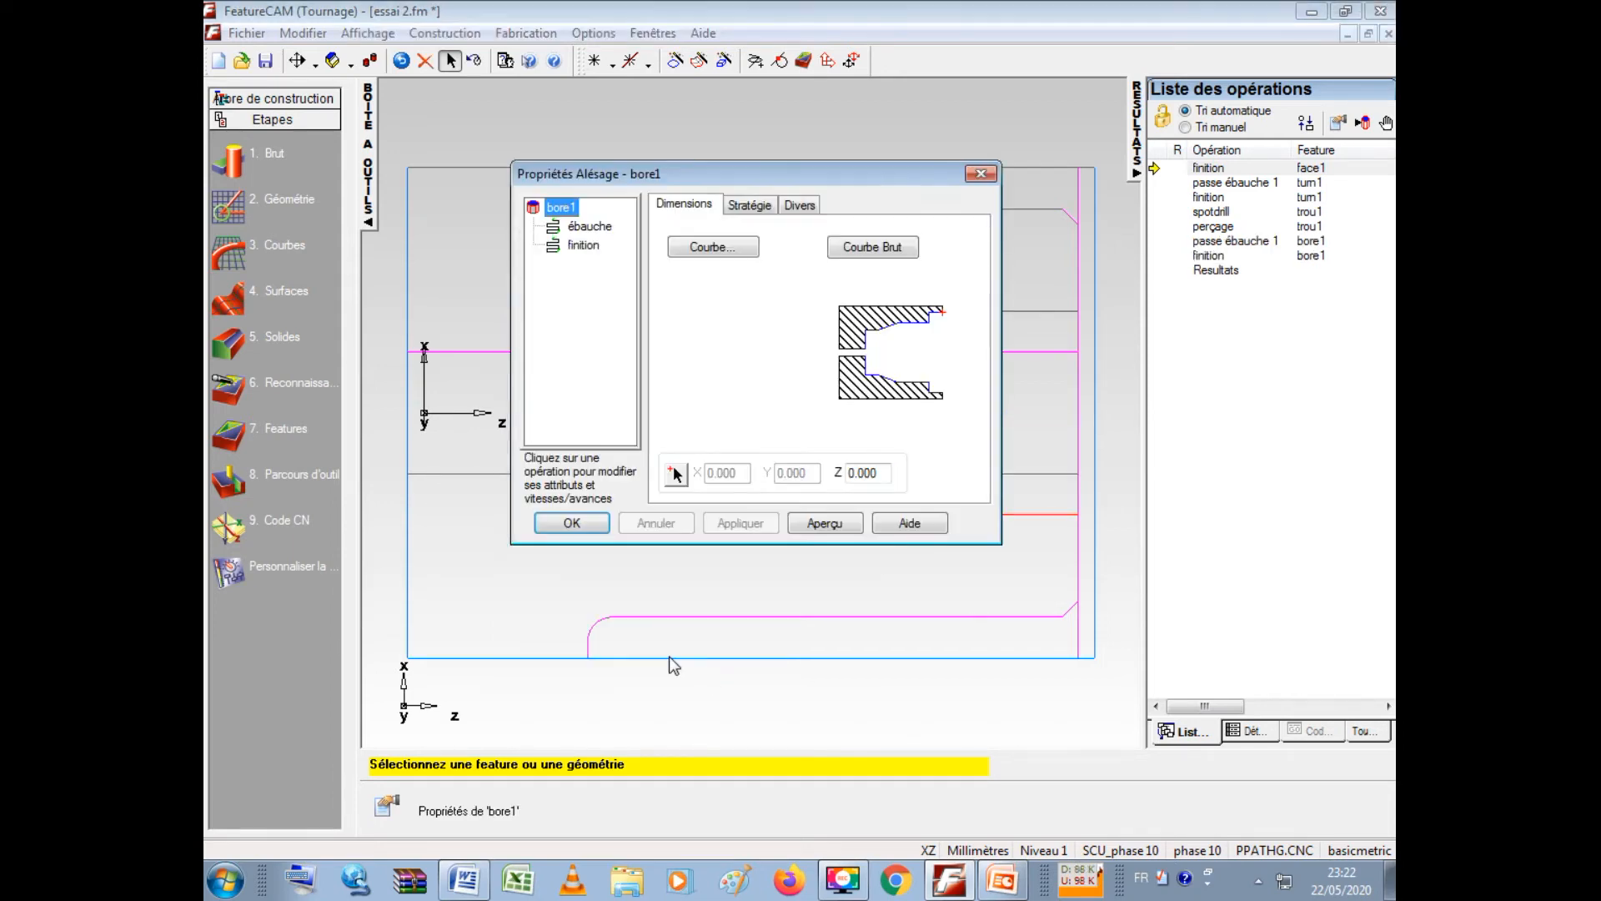
{"action": "left_click", "coordinate": [984, 176]}
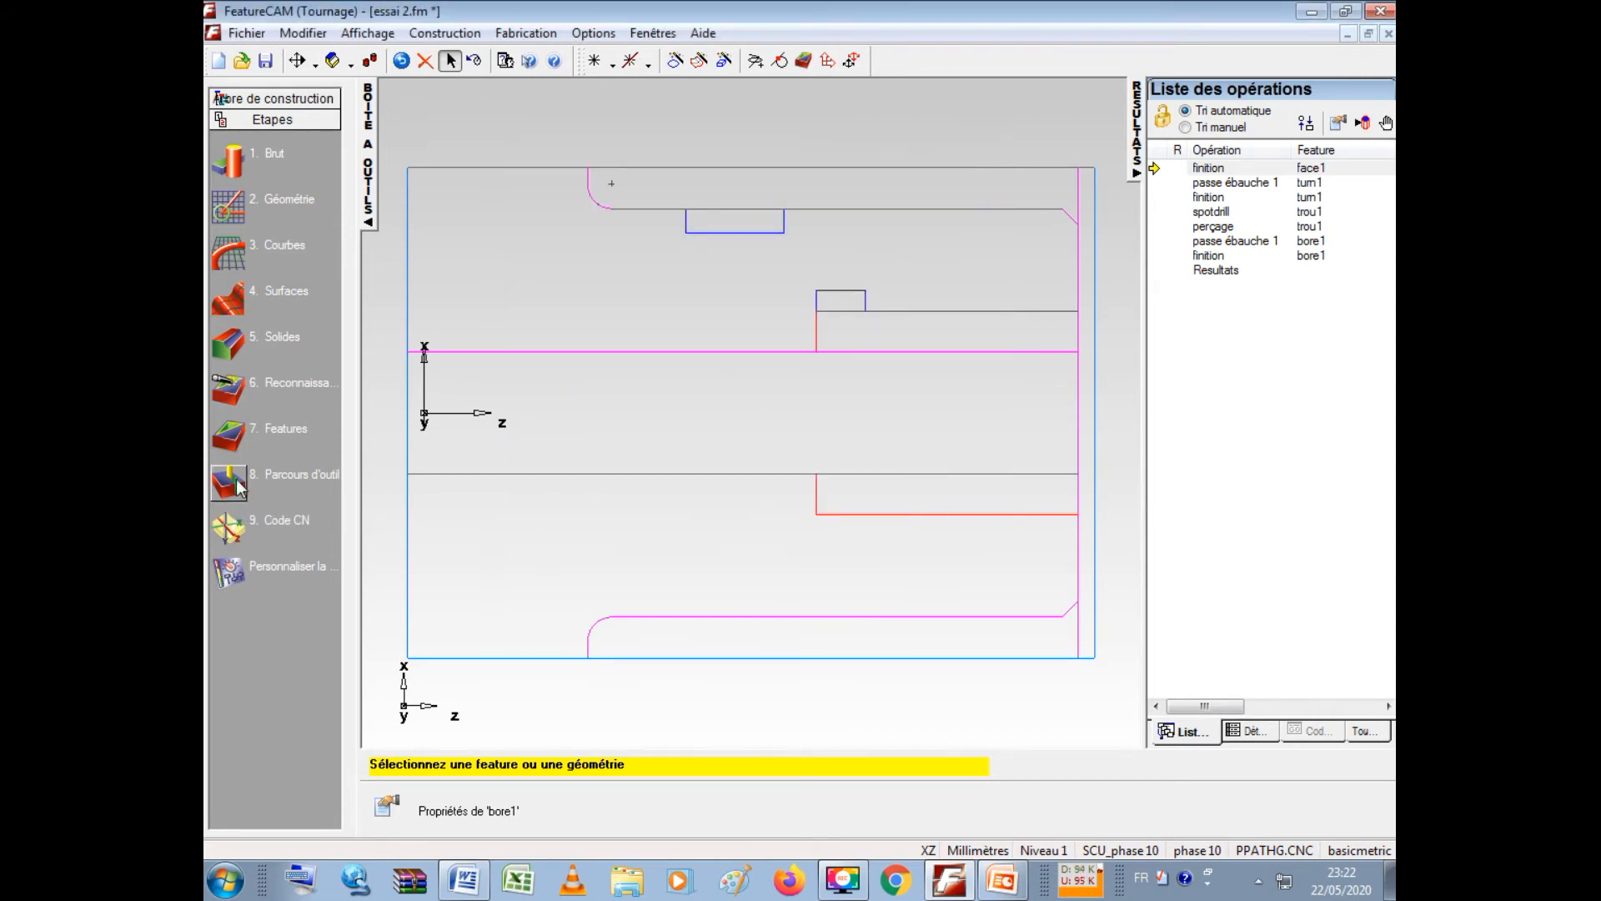
- Begin a curve-based Gorge feature using courbe3, accepting the 0.0 Z offset, Ext. position, Axe X orientation and default strategies
{"action": "left_click", "coordinate": [233, 433]}
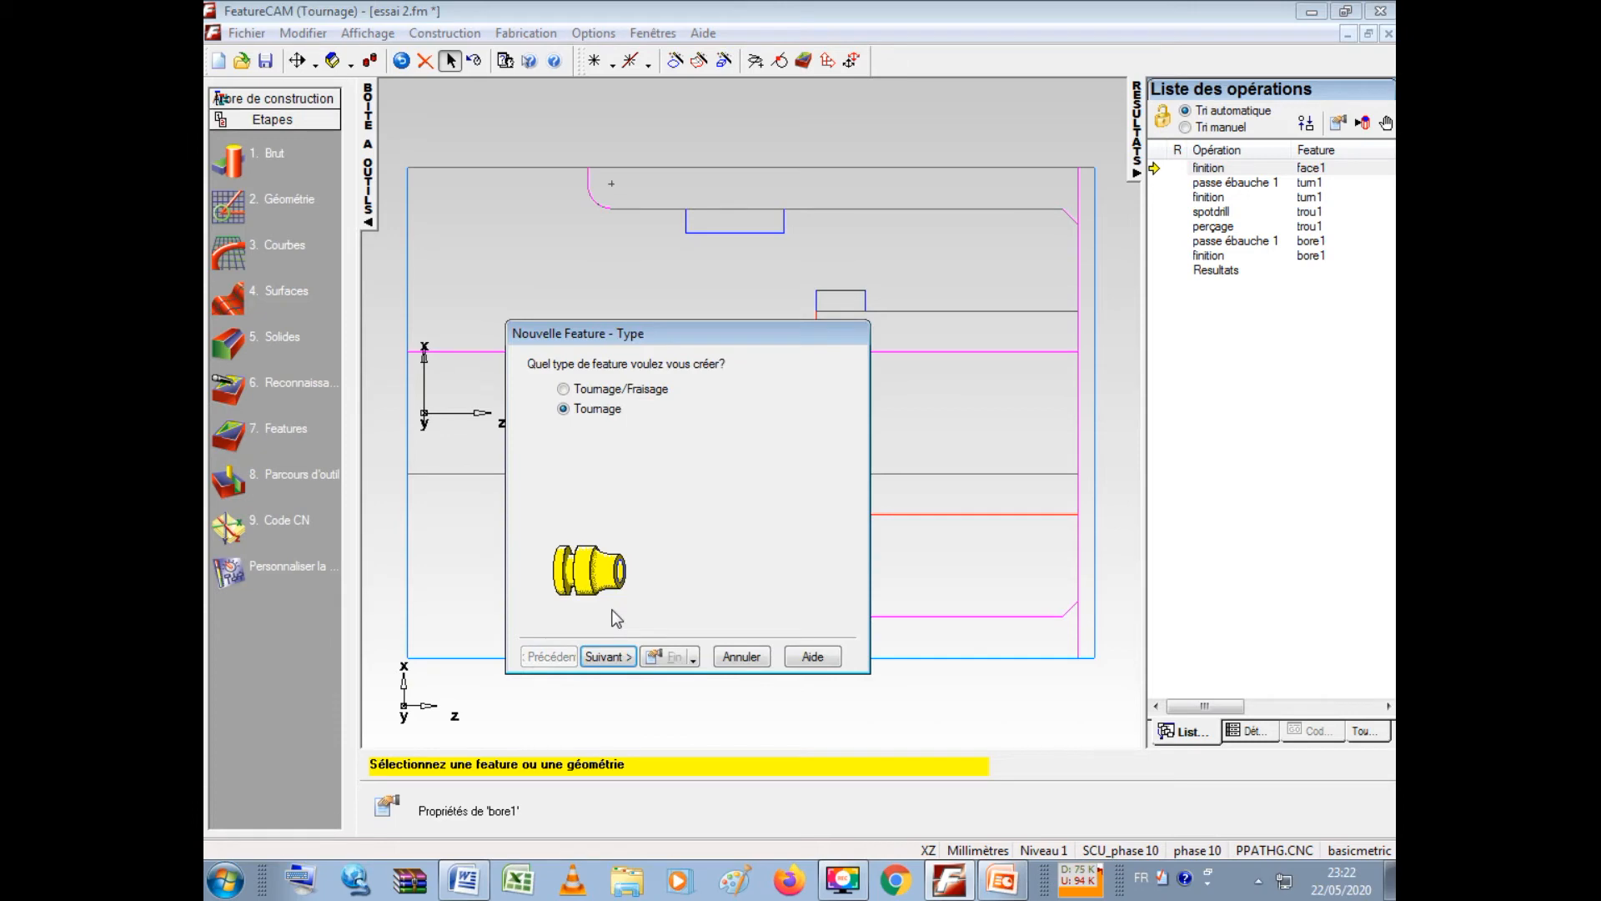
{"action": "left_click", "coordinate": [620, 655]}
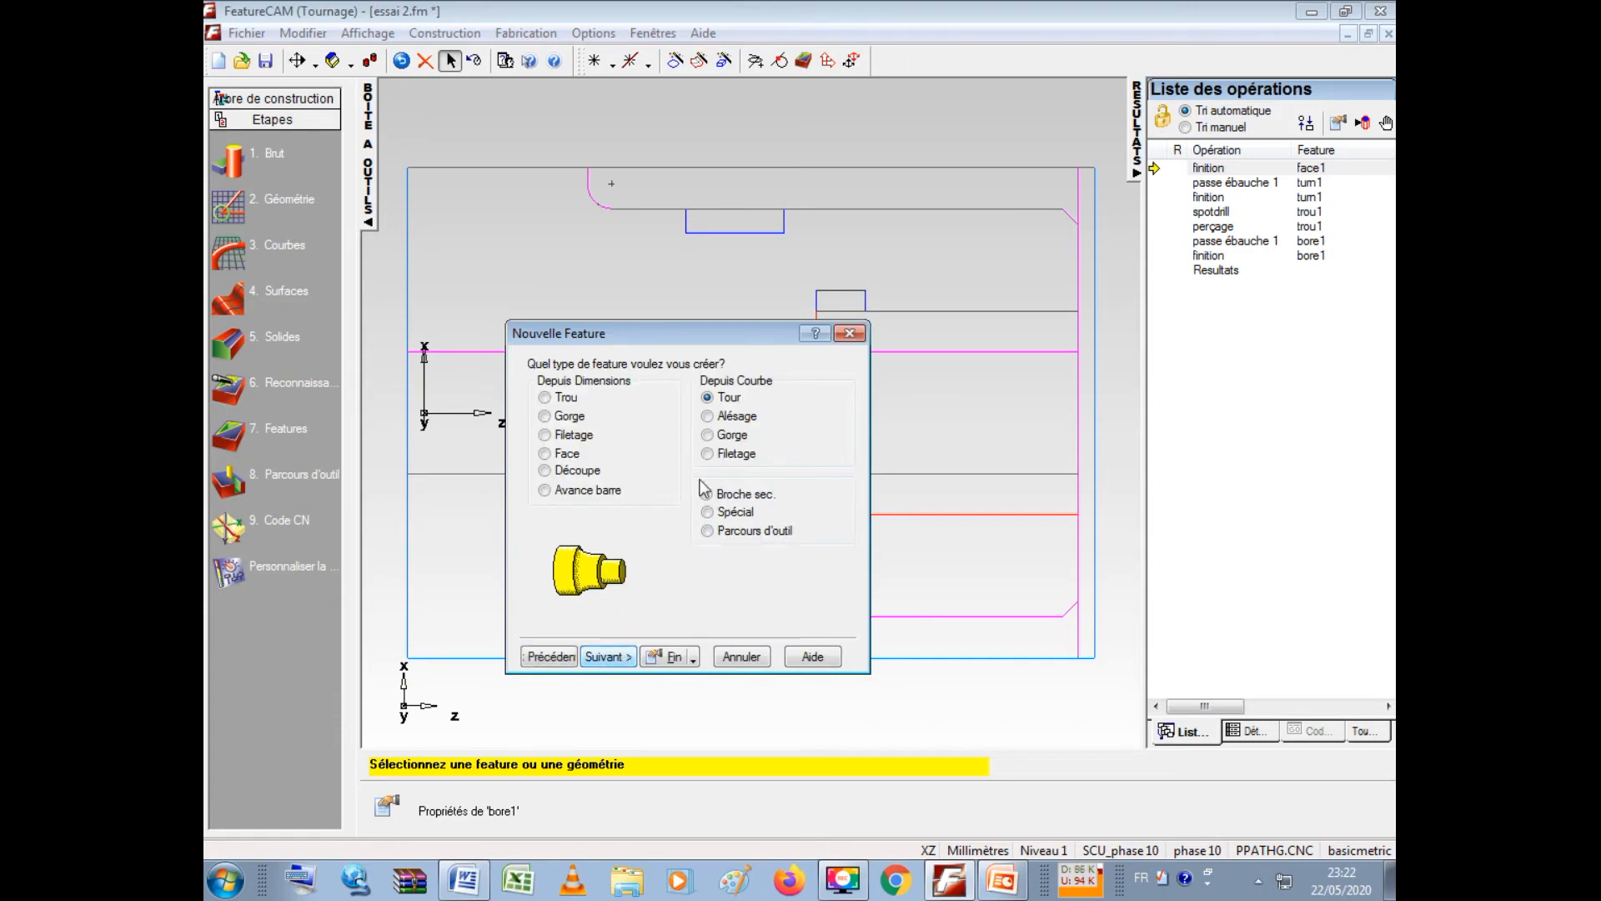
{"action": "left_click", "coordinate": [708, 434]}
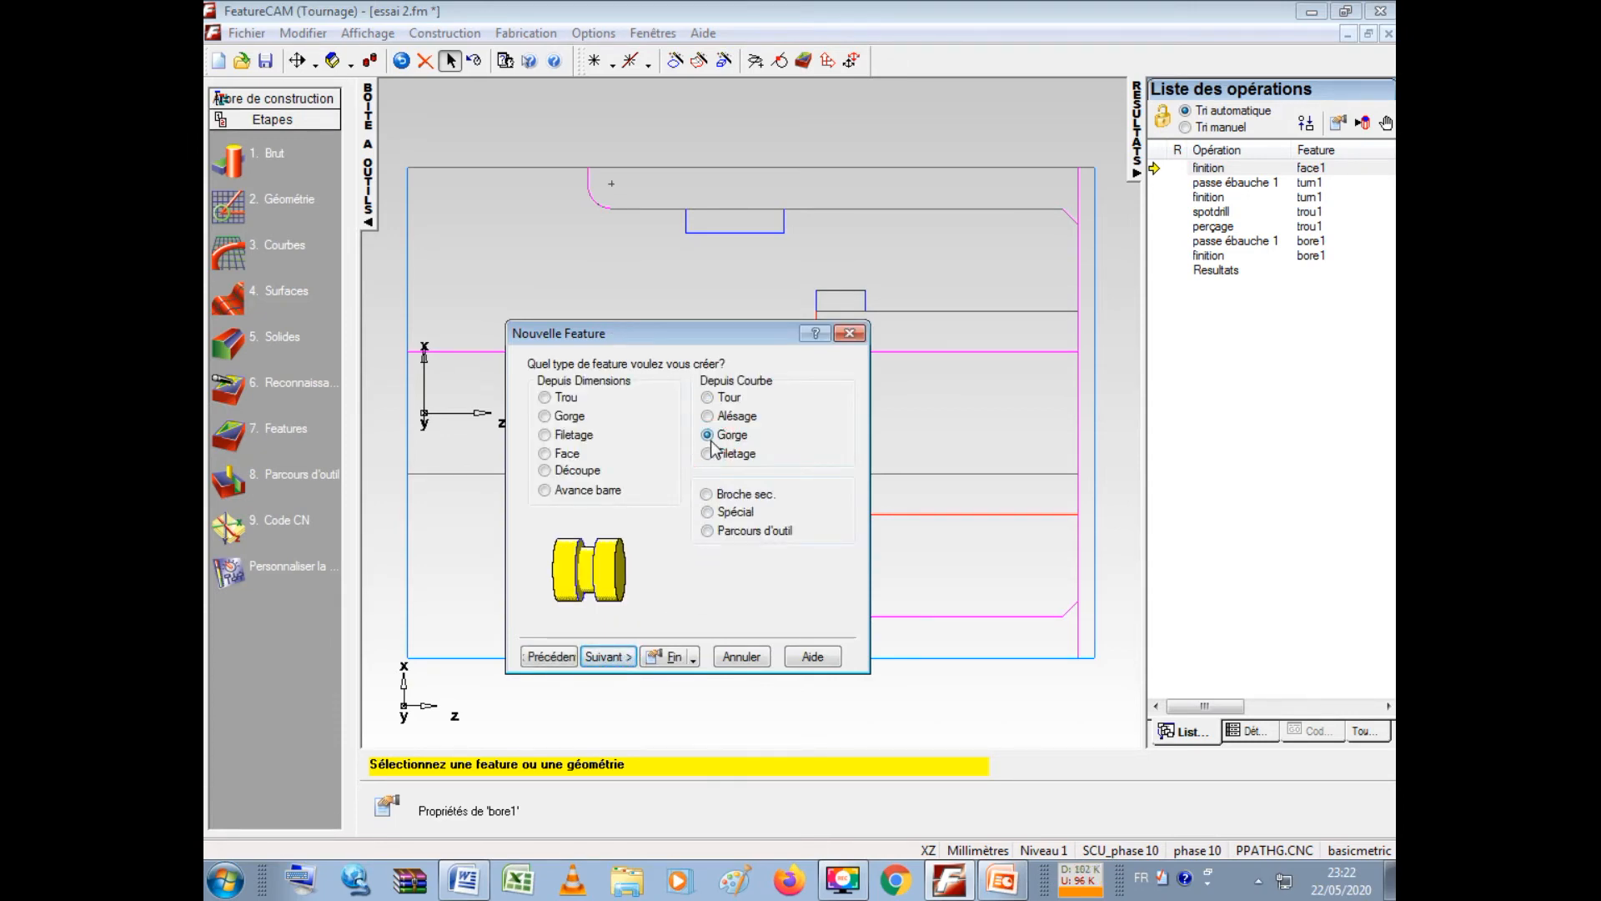
{"action": "left_click", "coordinate": [618, 658]}
{"action": "left_click", "coordinate": [666, 443]}
{"action": "left_click", "coordinate": [632, 489]}
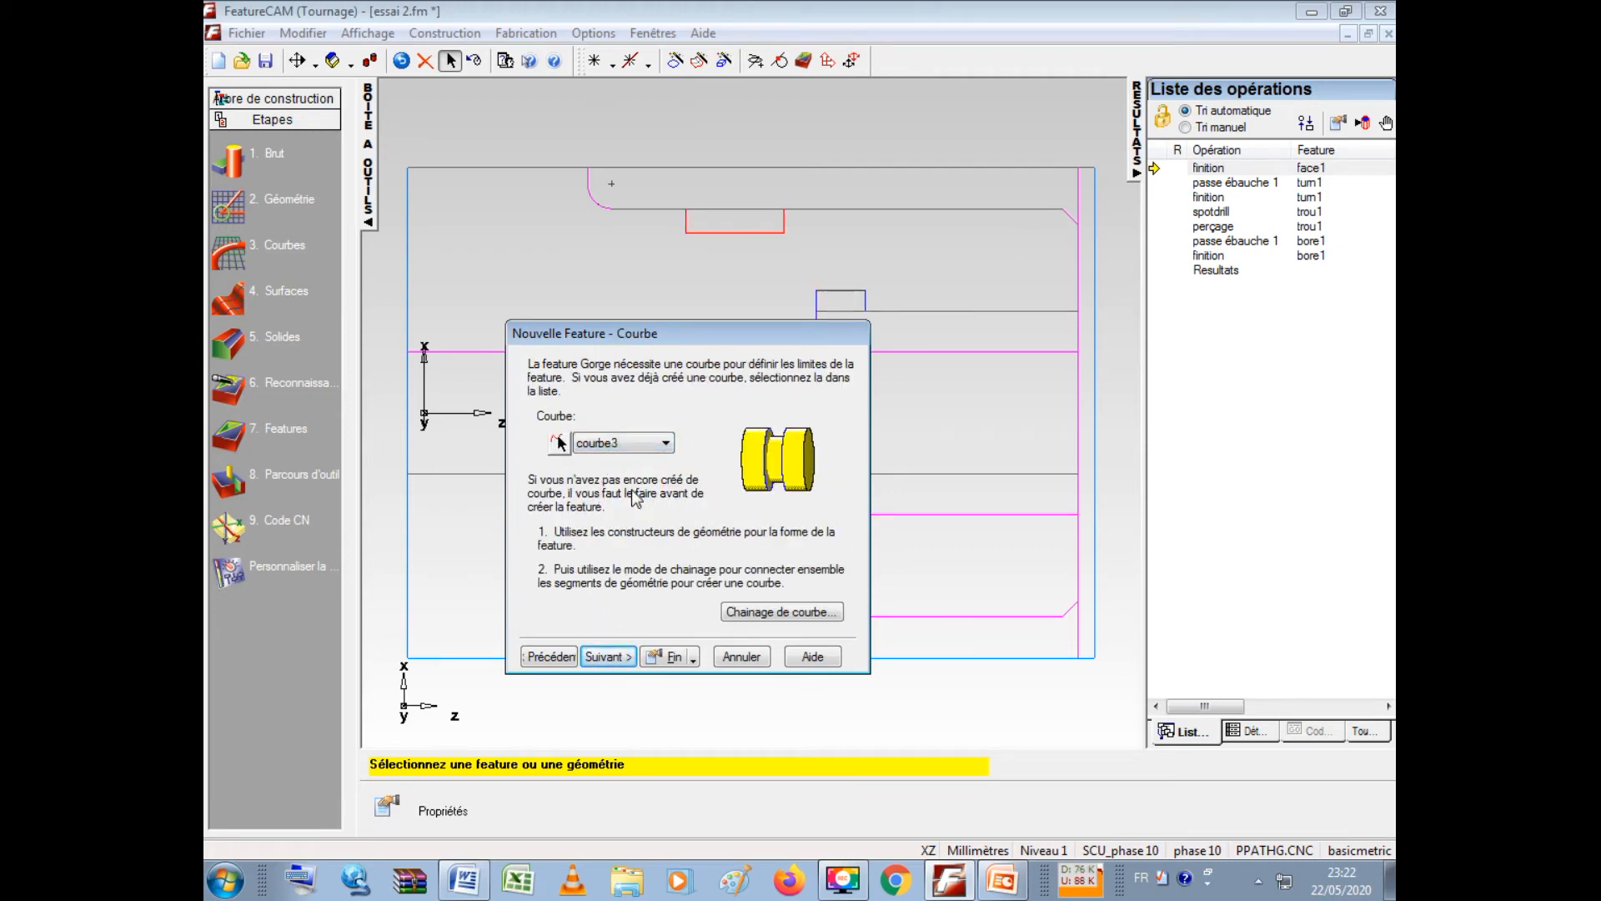
{"action": "left_click", "coordinate": [613, 661]}
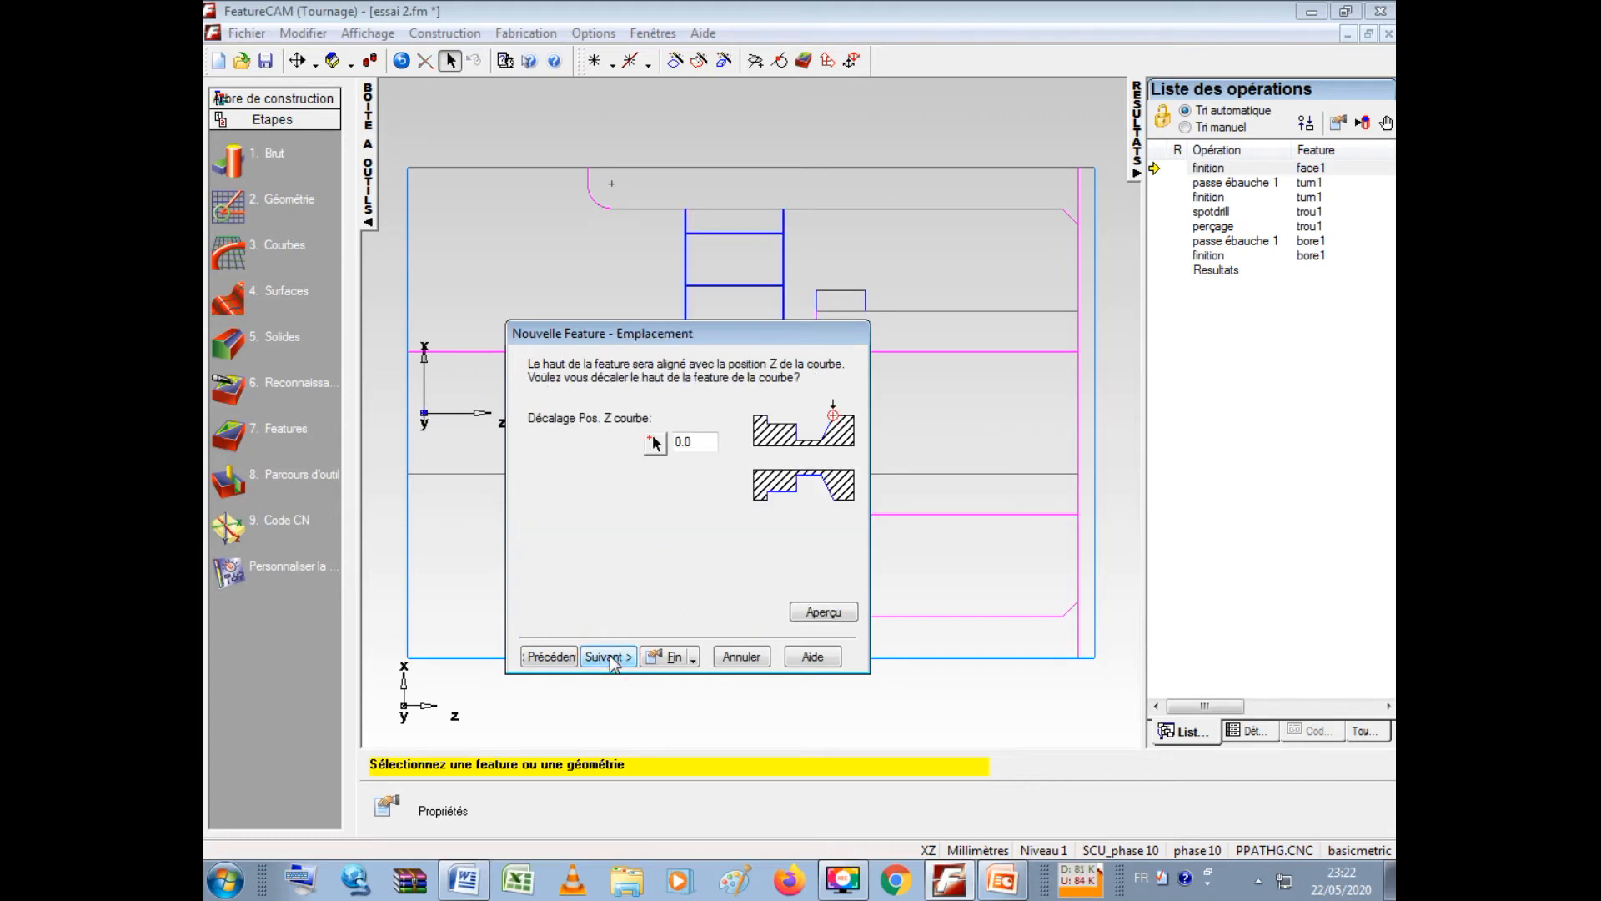
{"action": "left_click", "coordinate": [613, 658]}
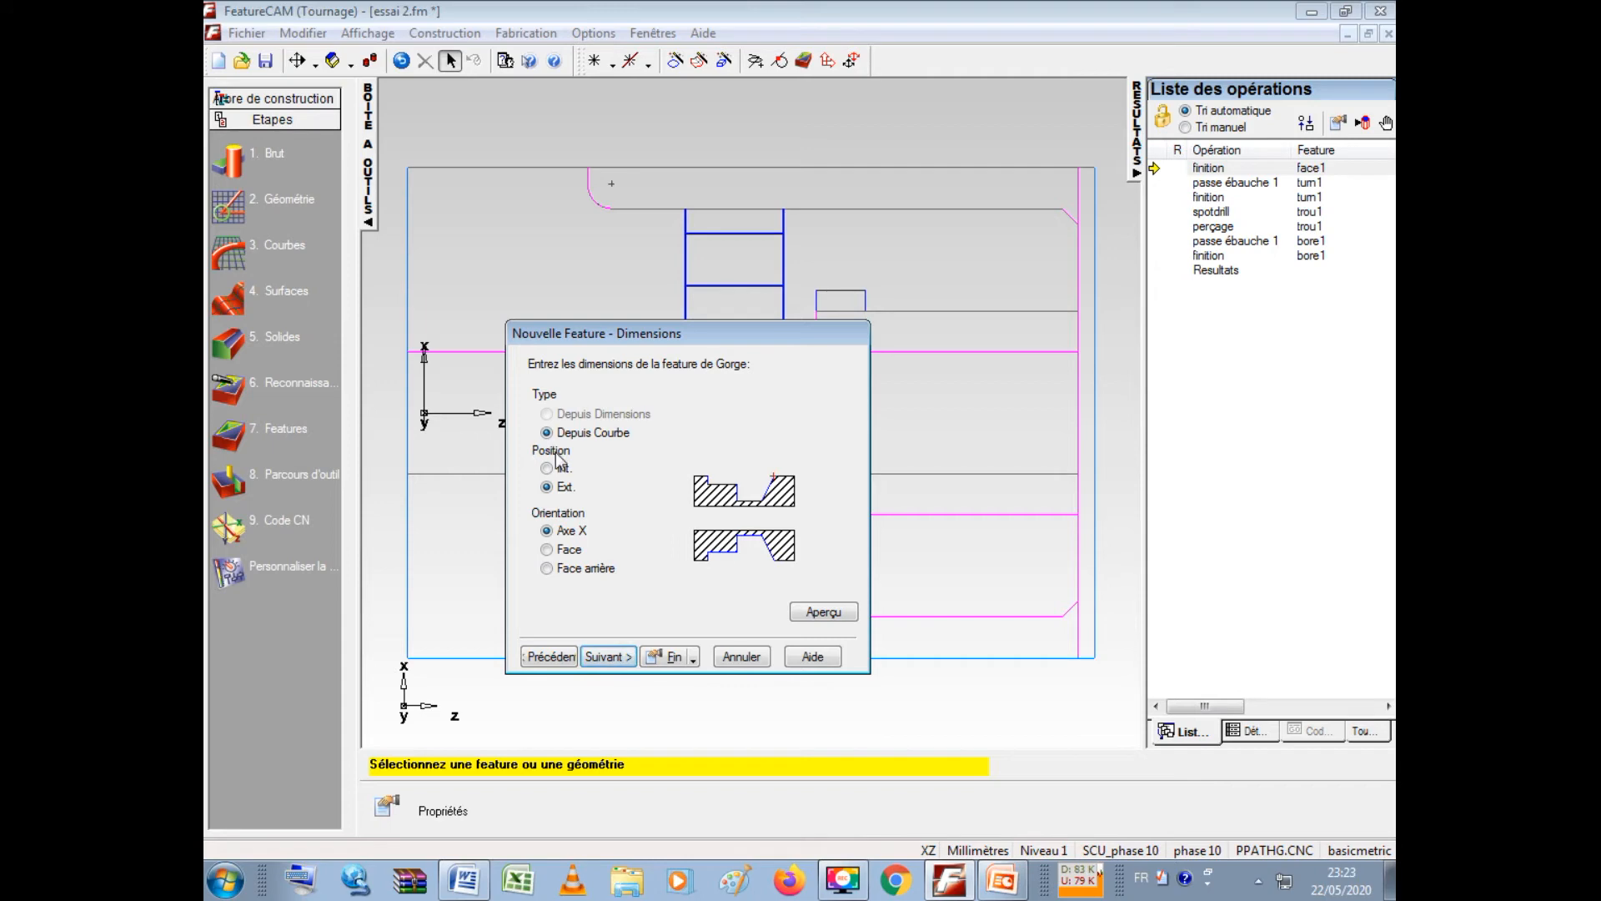
{"action": "left_click", "coordinate": [613, 658]}
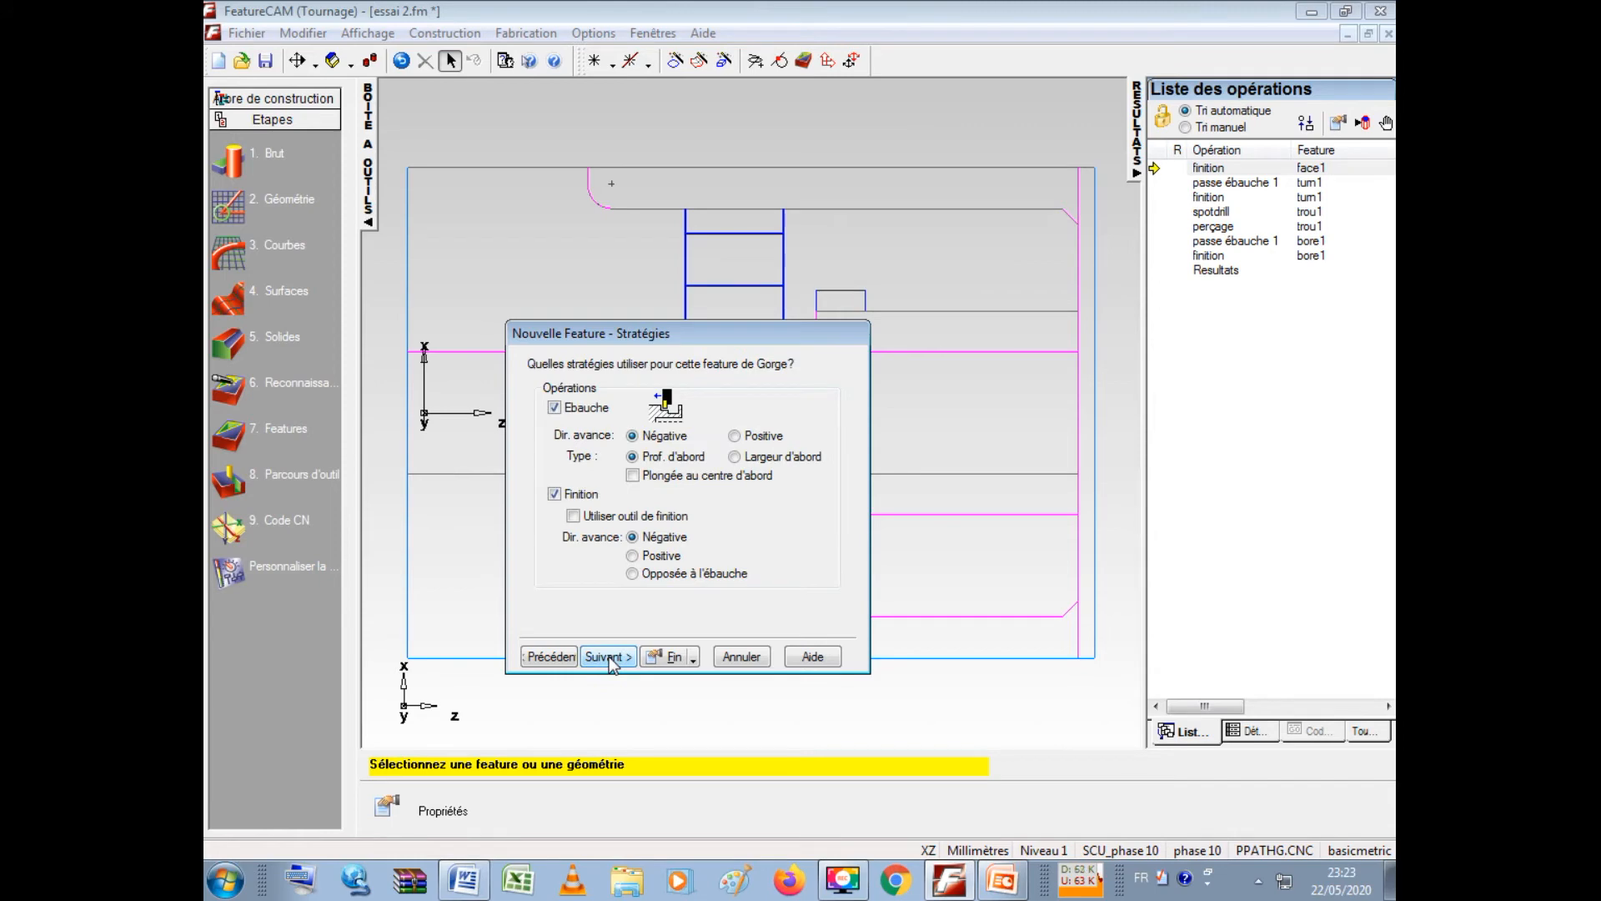
{"action": "left_click", "coordinate": [613, 658]}
{"action": "left_click", "coordinate": [613, 658]}
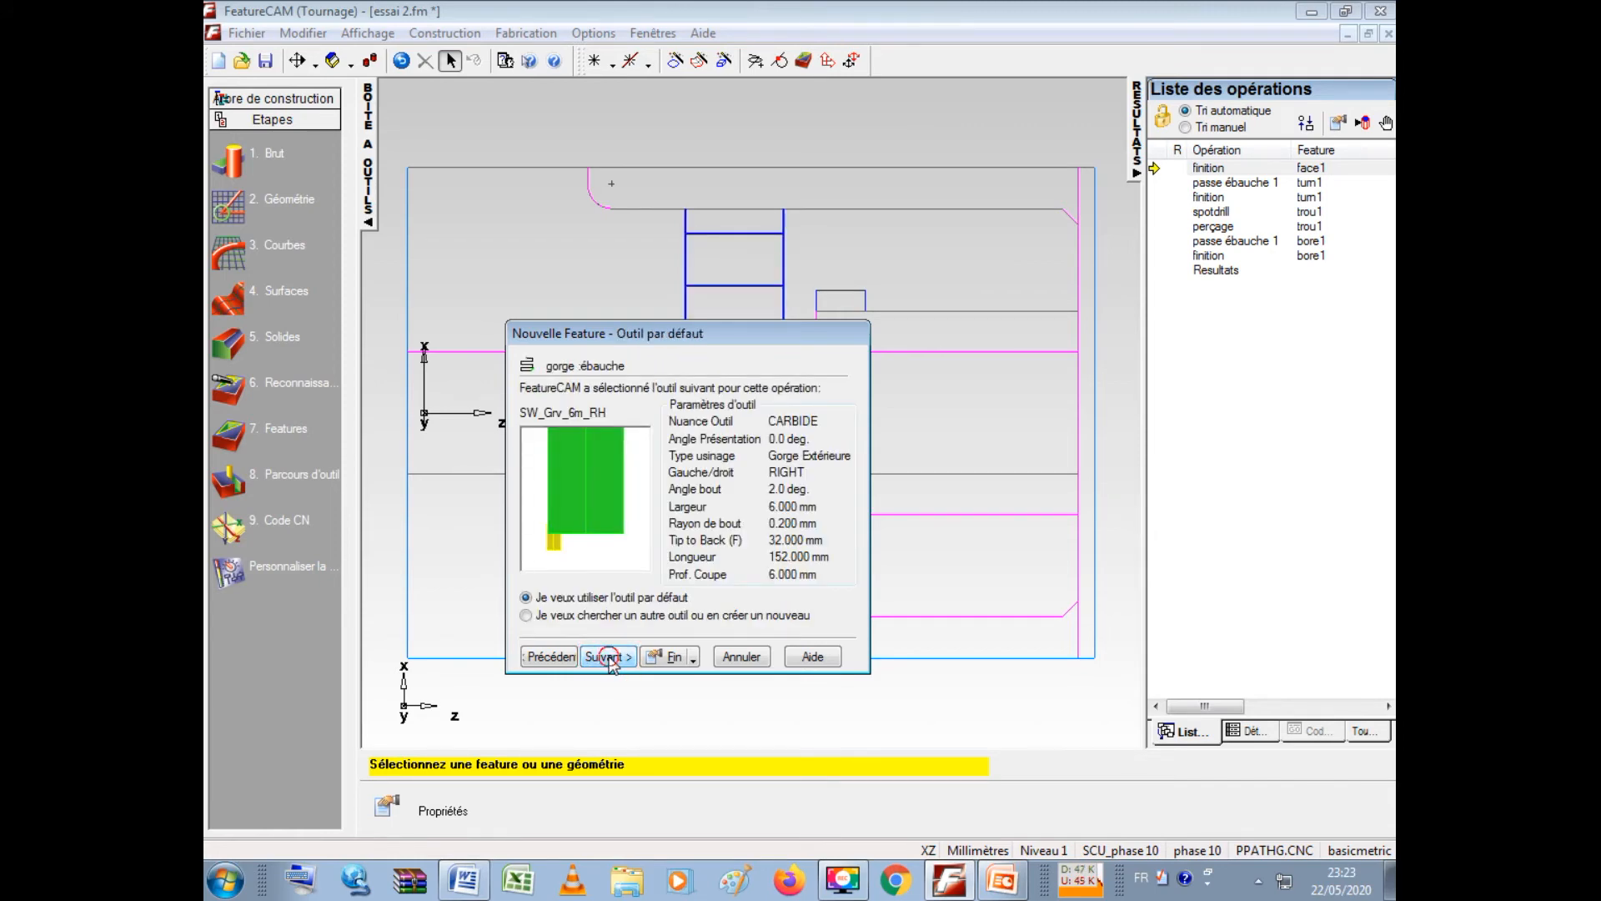
- Keep the default SW_Grv_6m_RH tool and set groove roughing to 80 SMM, 4000 Tr/min maximum and 0.08 MMPR feed
{"action": "left_click", "coordinate": [606, 658]}
{"action": "double_click", "coordinate": [657, 452]}
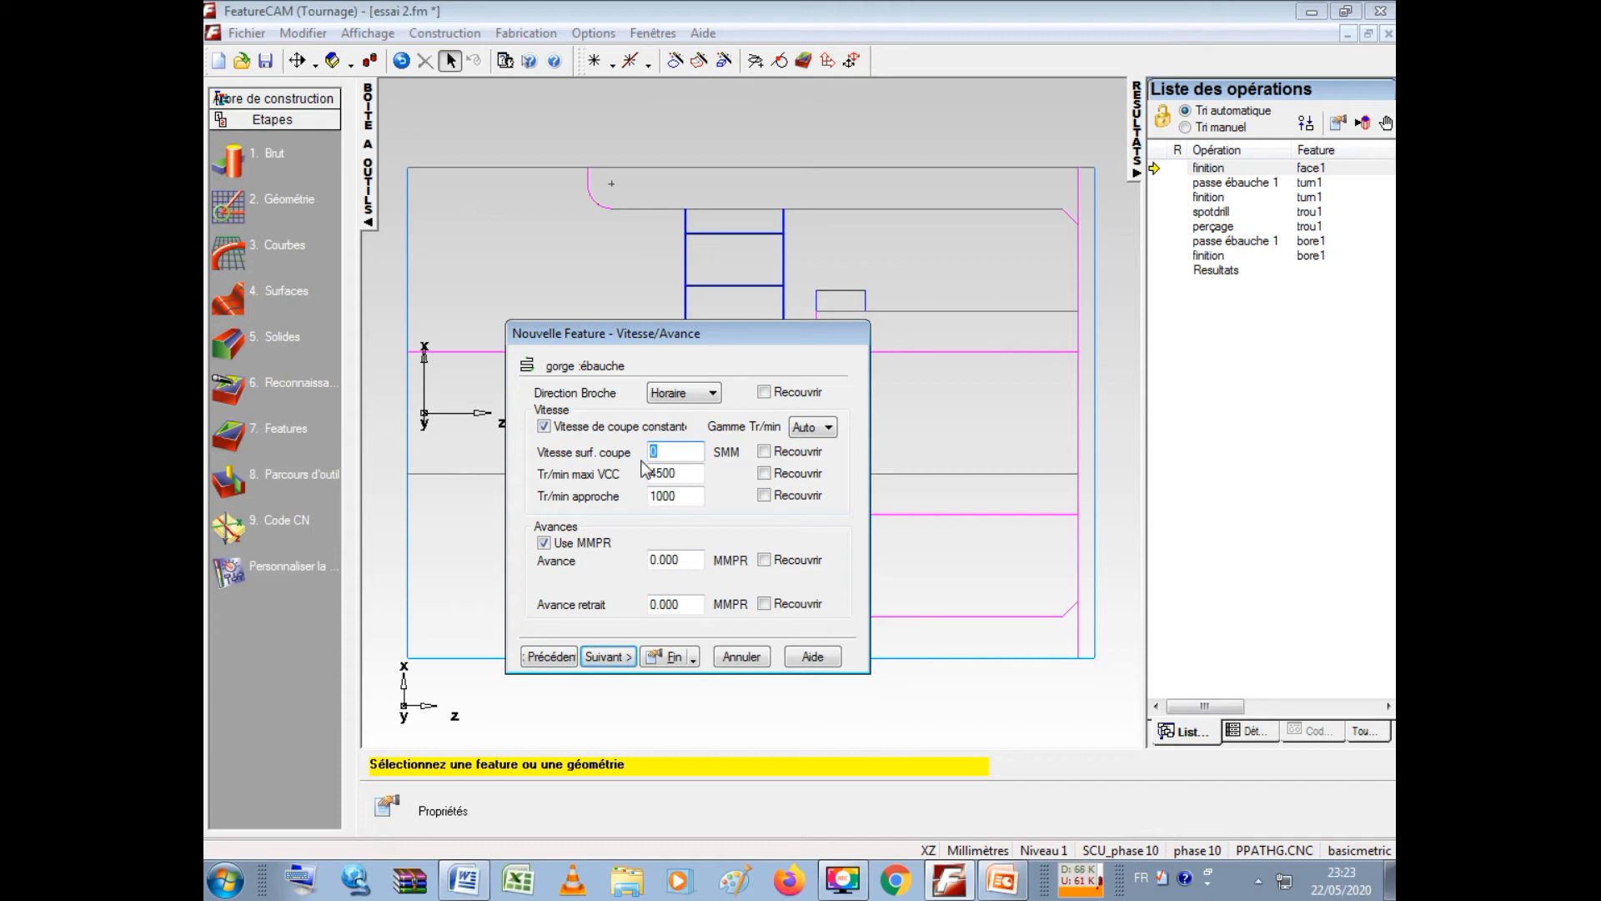
{"action": "type", "text": "80"}
{"action": "double_click", "coordinate": [677, 473]}
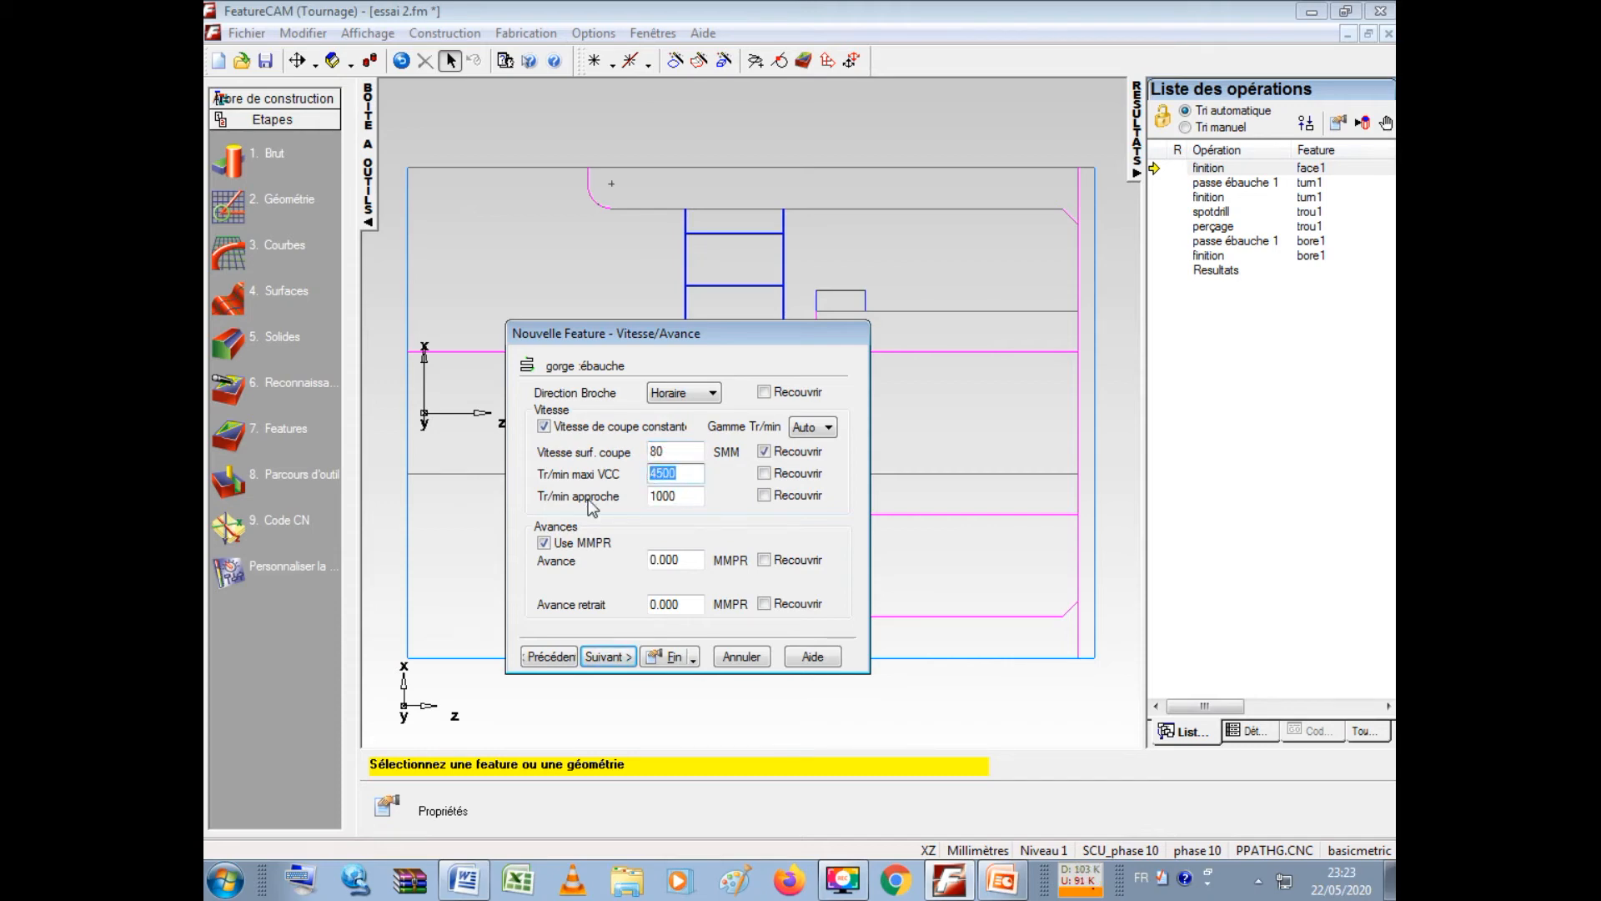
{"action": "type", "text": "4000"}
{"action": "left_click", "coordinate": [694, 563]}
{"action": "left_click_drag", "start_coordinate": [694, 564], "coordinate": [592, 560]}
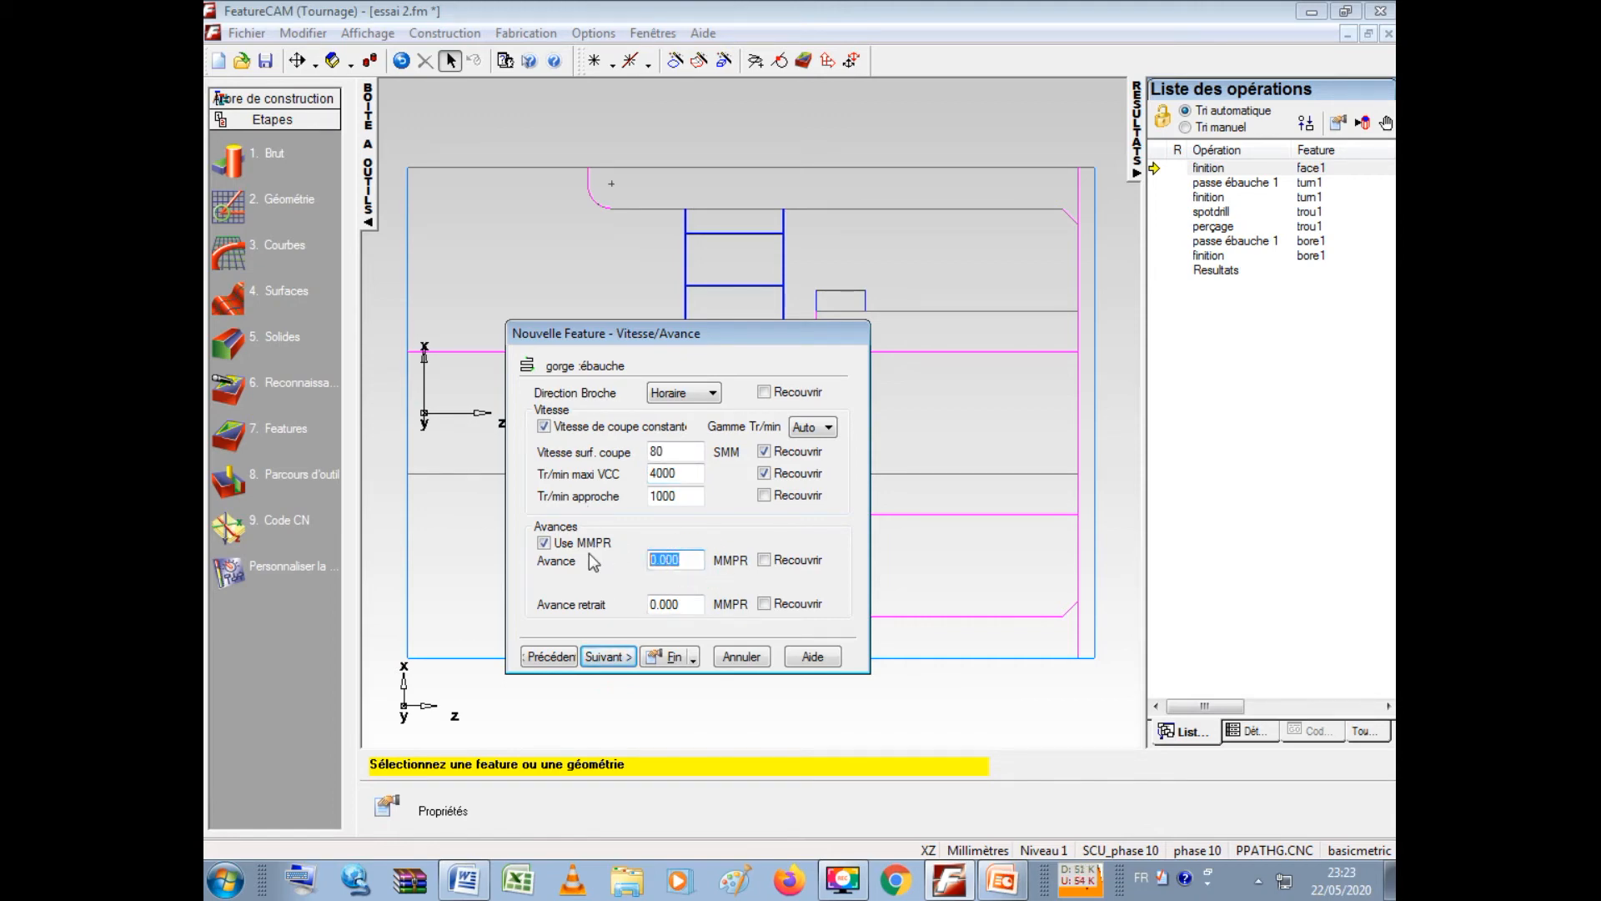
{"action": "type", "text": "0.08"}
{"action": "left_click", "coordinate": [607, 657]}
{"action": "left_click", "coordinate": [590, 658]}
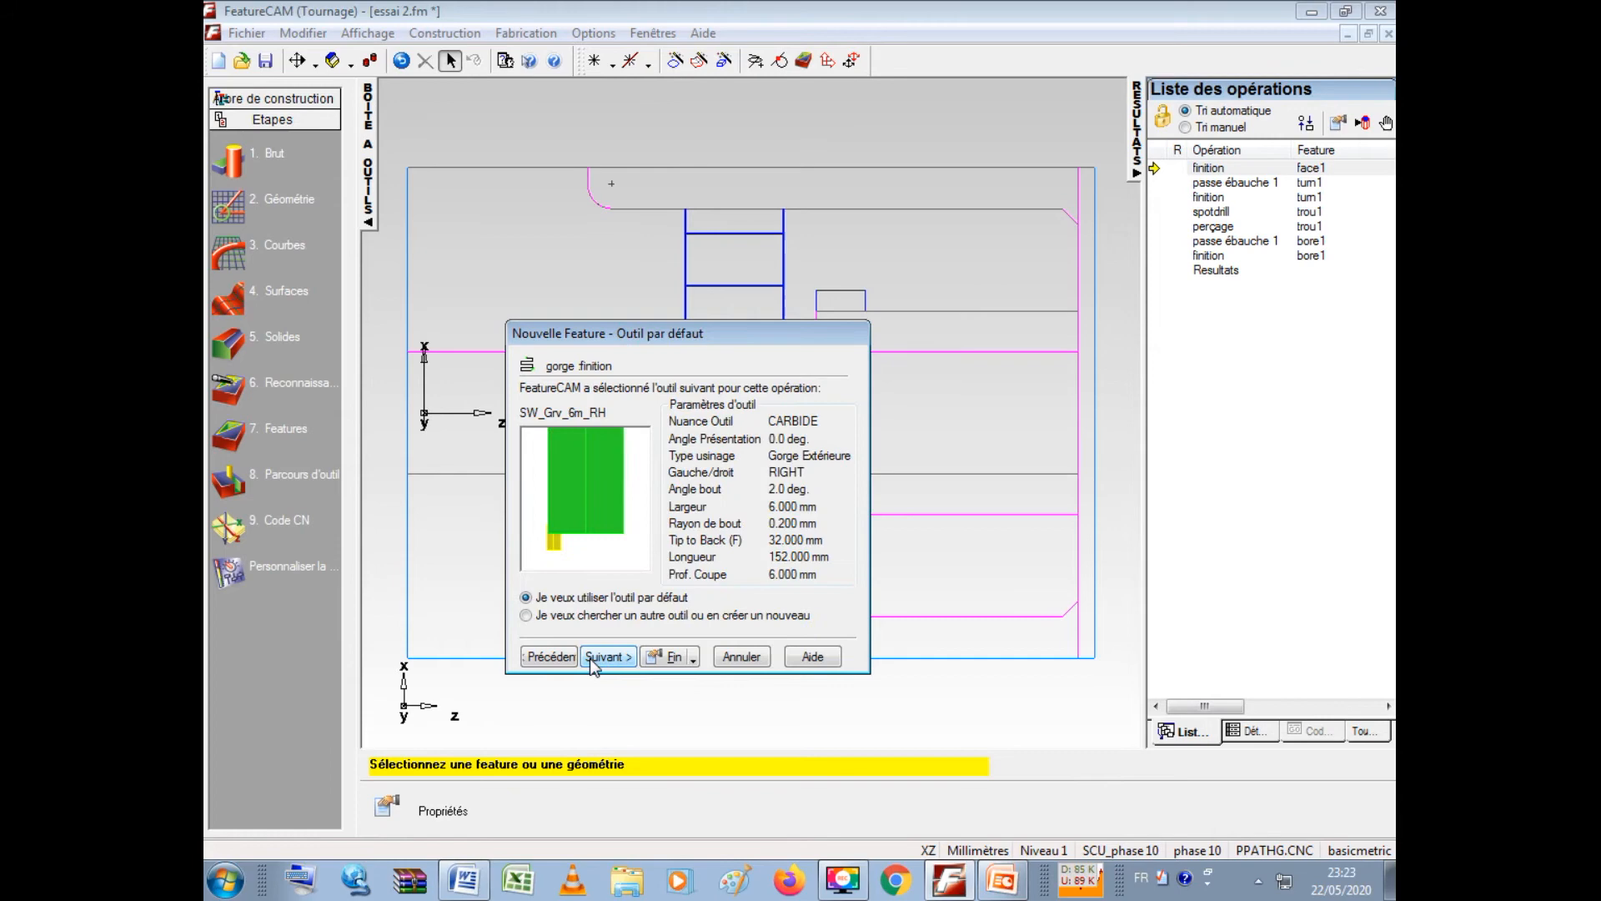
- Keep the default finishing tool, set groove finishing to 90 SMM, 4000 Tr/min maximum and 0.05 MMPR, and create the external groove feature
{"action": "left_click", "coordinate": [589, 658]}
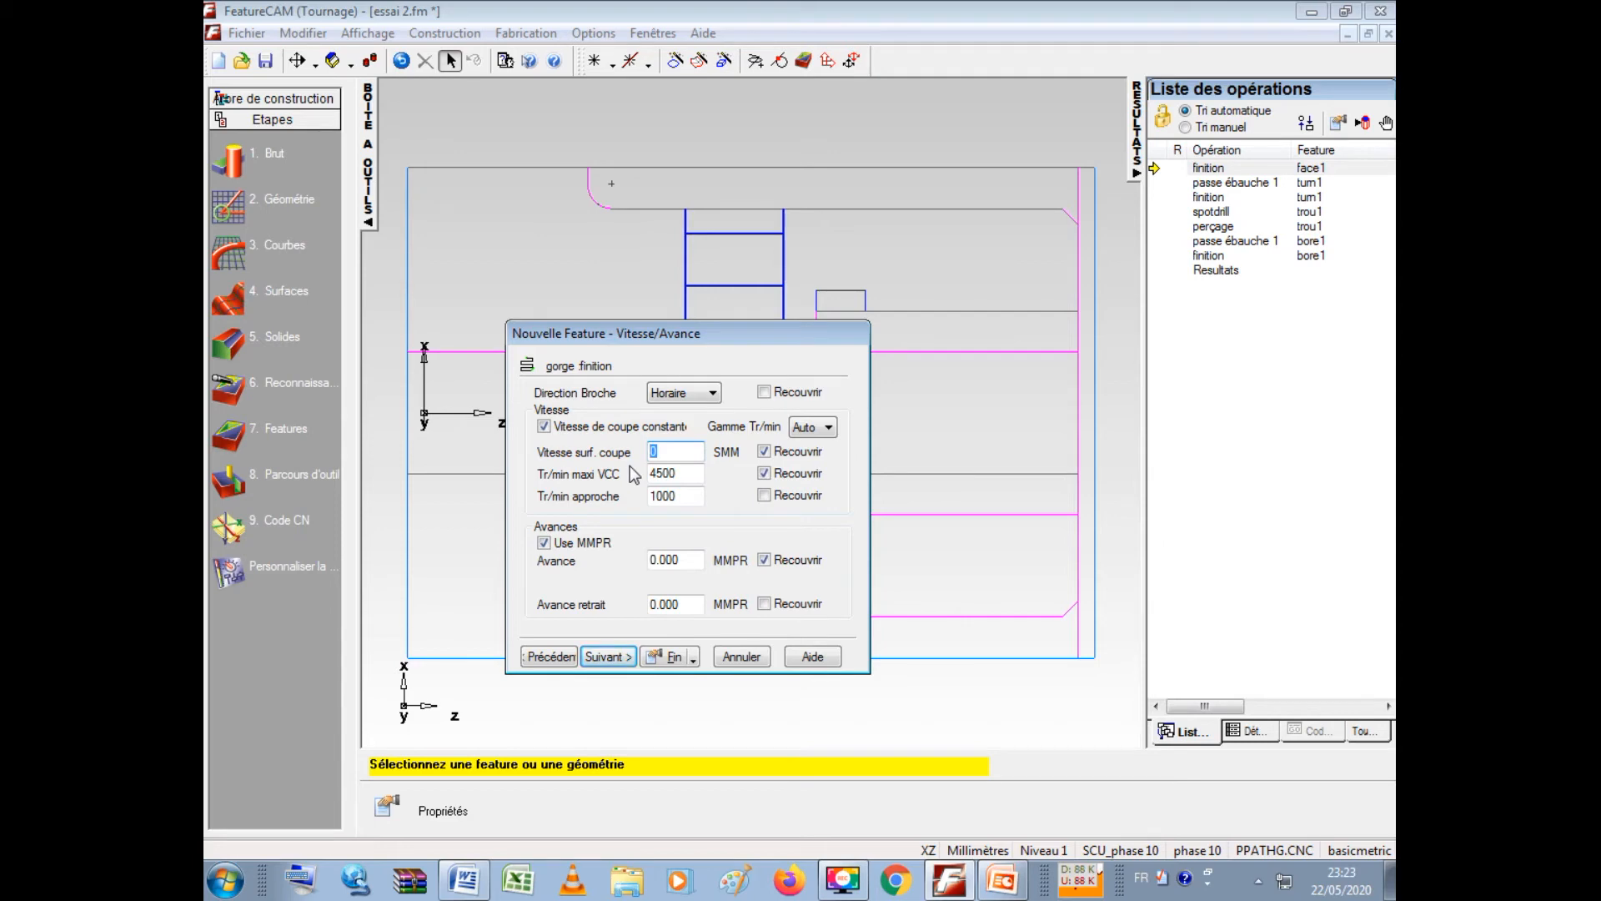
{"action": "type", "text": "90"}
{"action": "key", "text": "Tab"}
{"action": "type", "text": "4000"}
{"action": "left_click", "coordinate": [676, 559]}
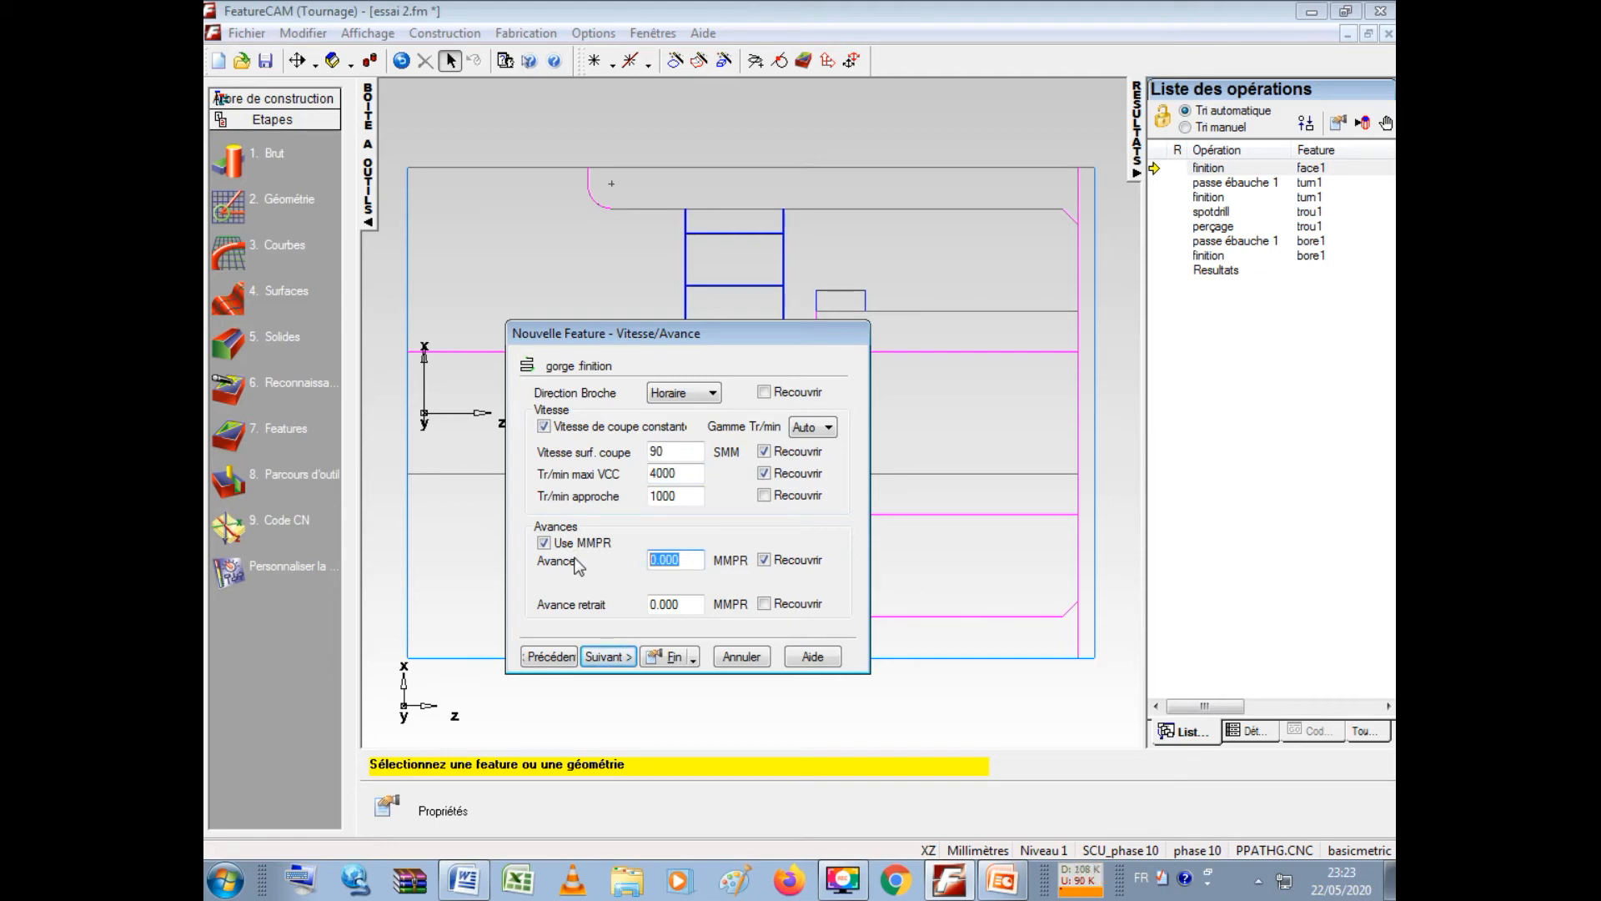
{"action": "type", "text": "0.05"}
{"action": "left_click", "coordinate": [591, 657]}
{"action": "left_click", "coordinate": [591, 657]}
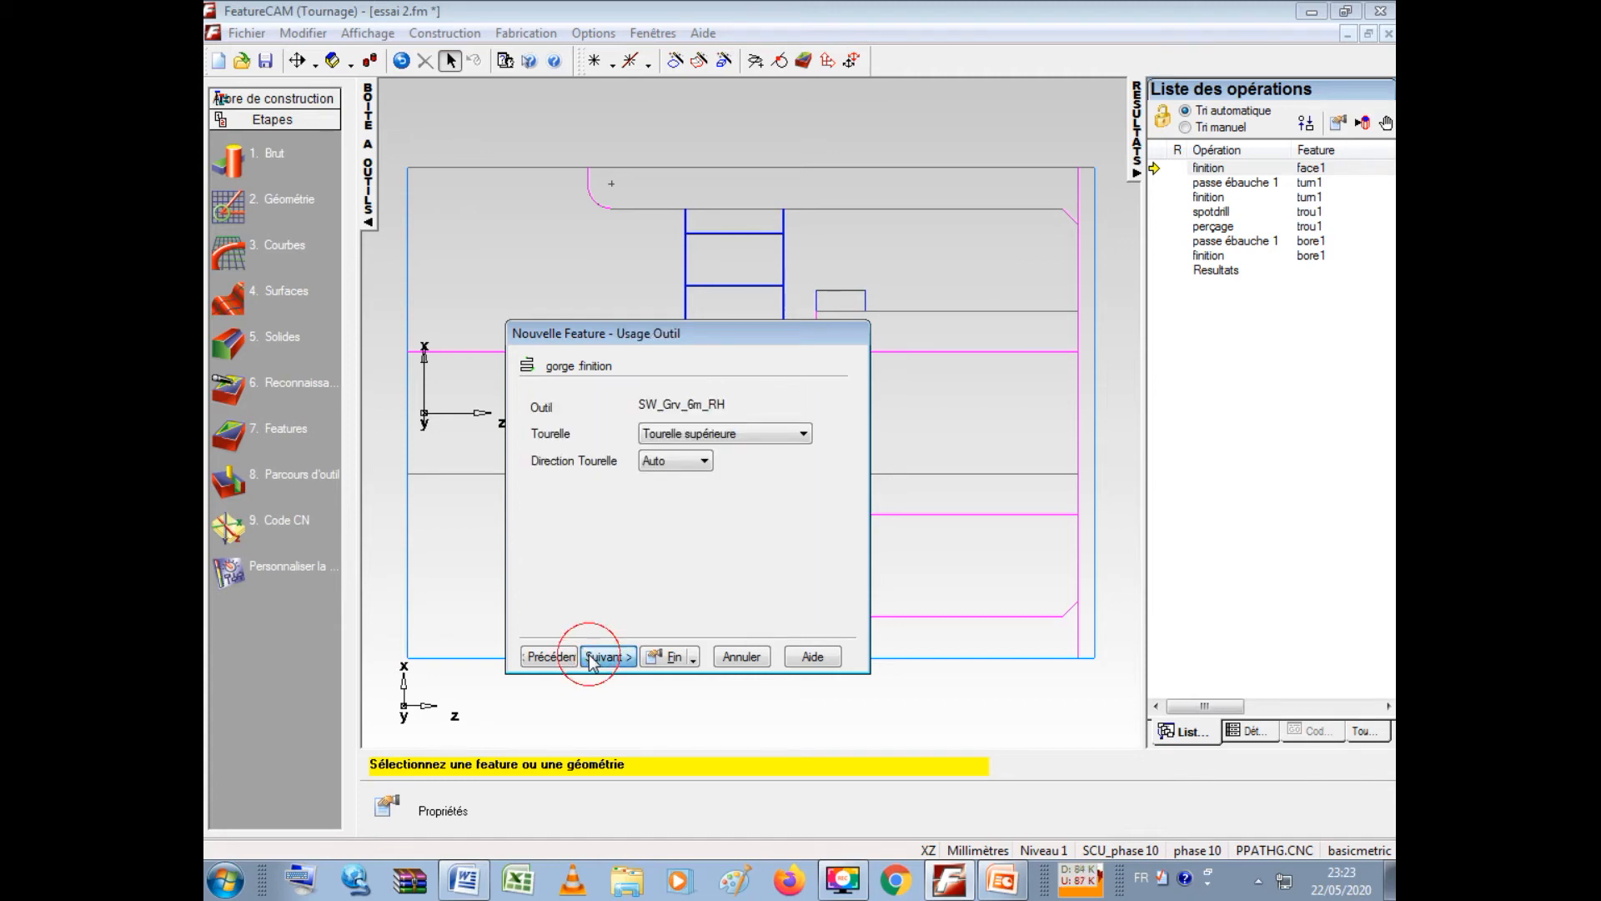
{"action": "left_click", "coordinate": [671, 657]}
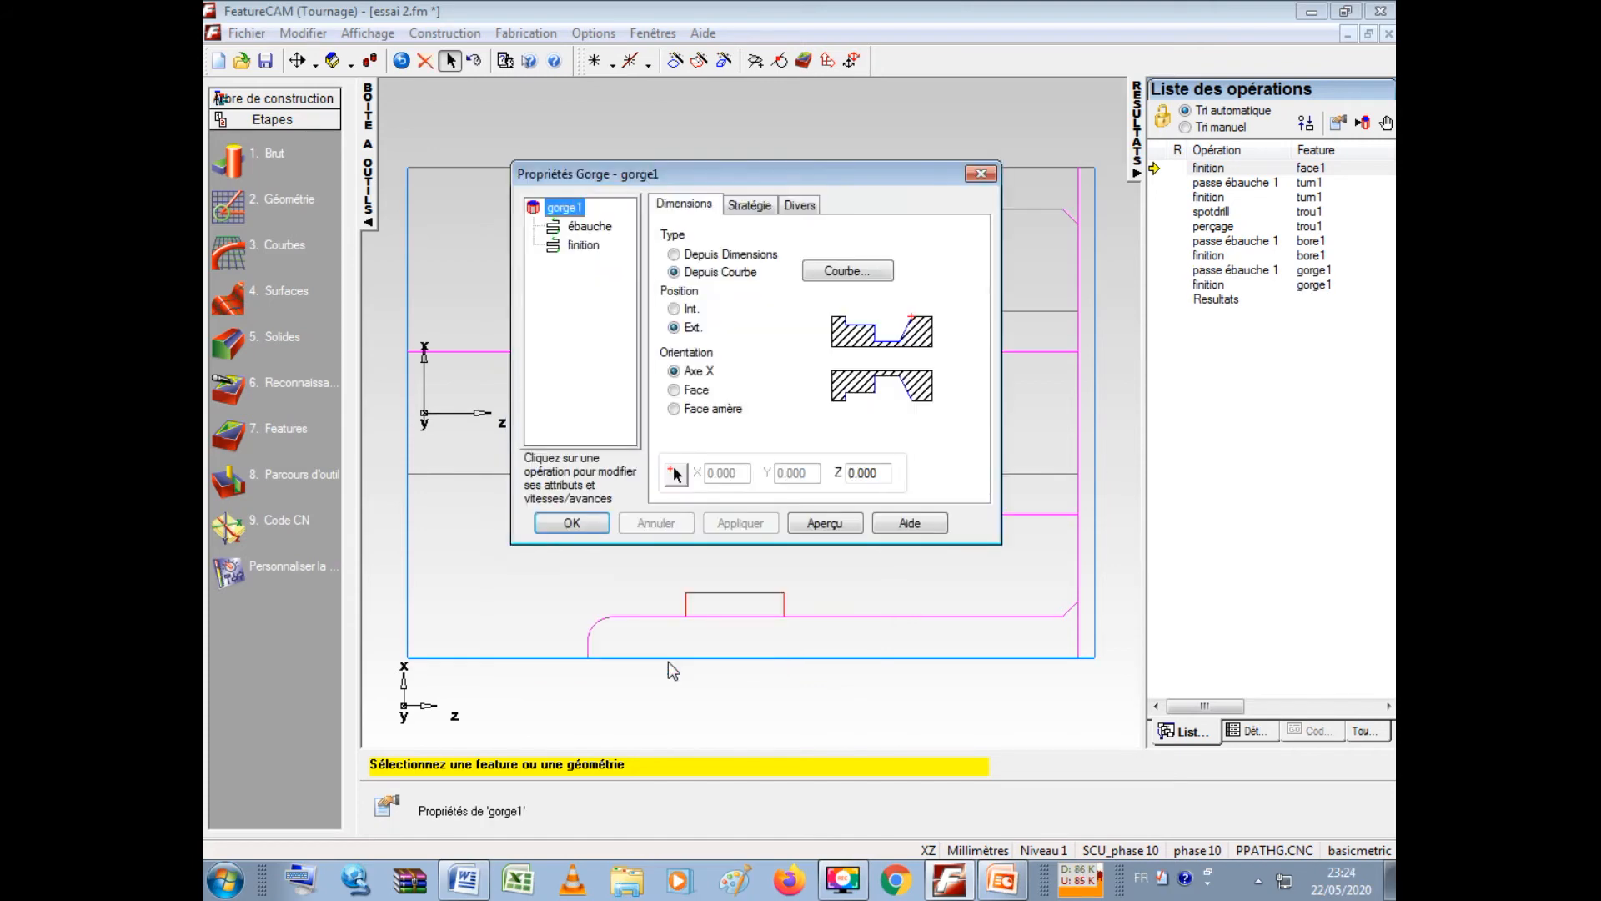
{"action": "left_click", "coordinate": [981, 176]}
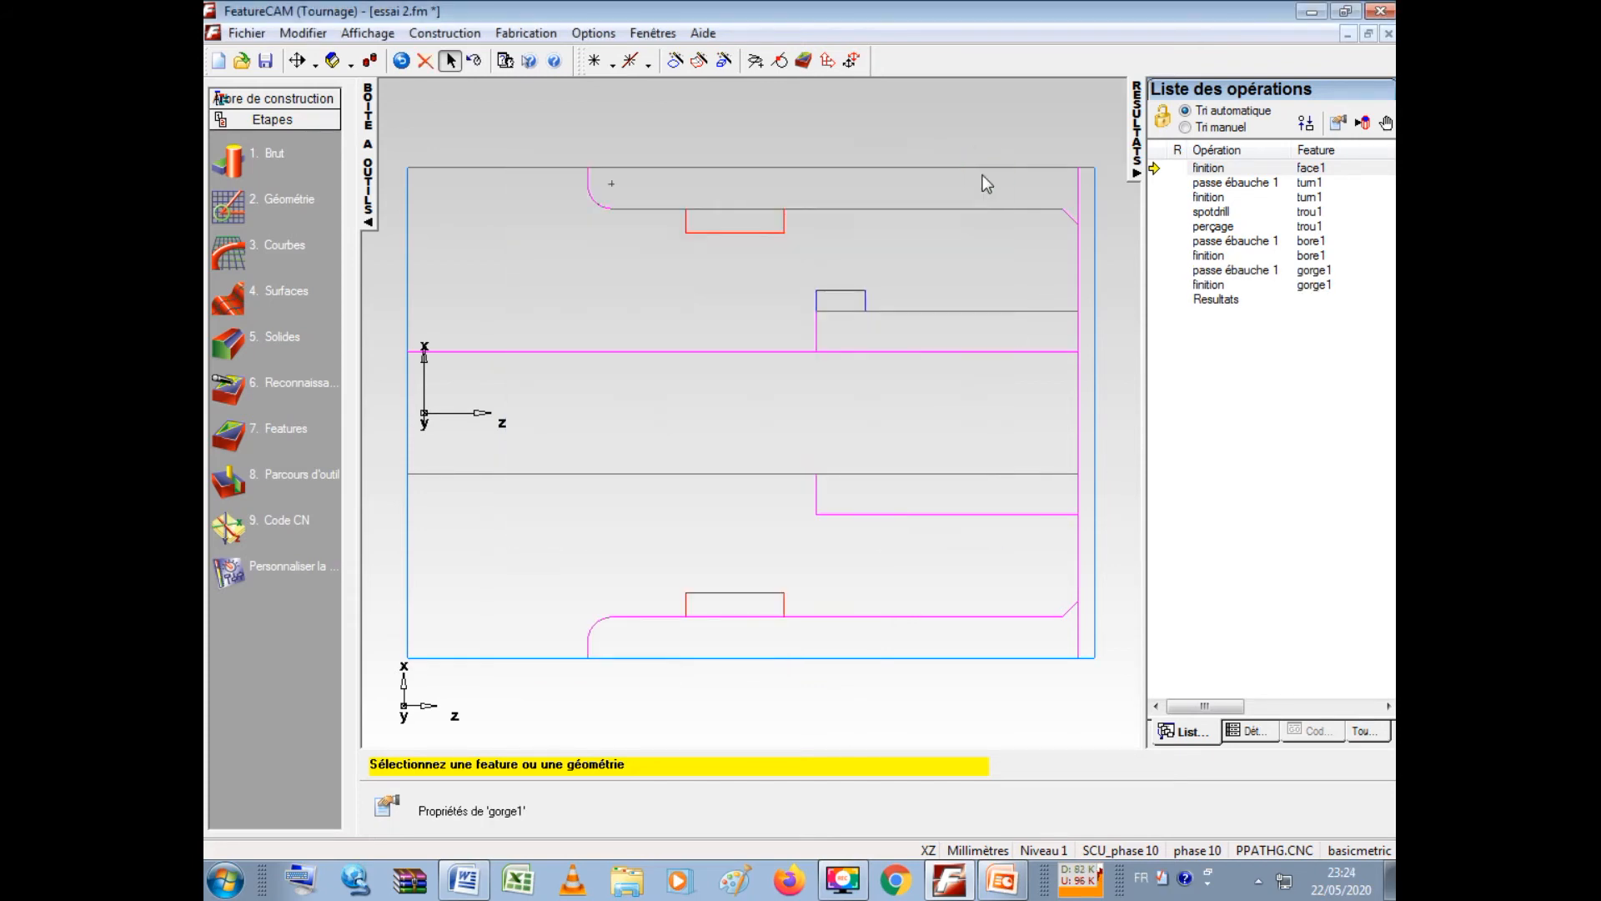
- Begin a curve-based Gorge feature using courbe4, with 0.0 Z offset, Int. position, Axe X orientation and default strategies
{"action": "left_click", "coordinate": [229, 438]}
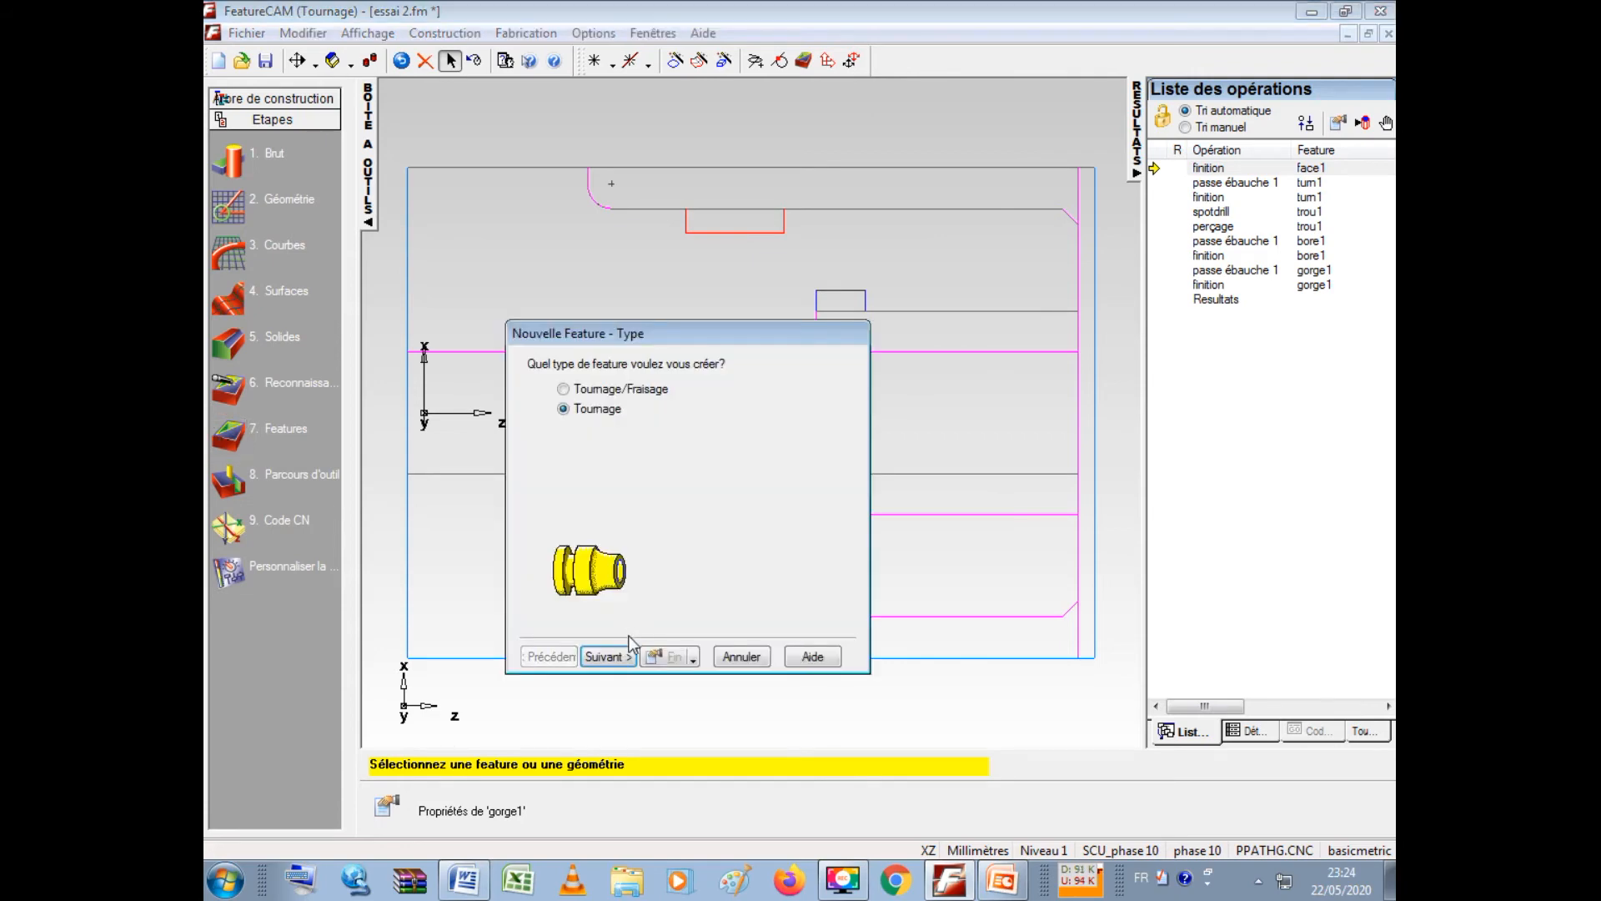
{"action": "left_click", "coordinate": [608, 657]}
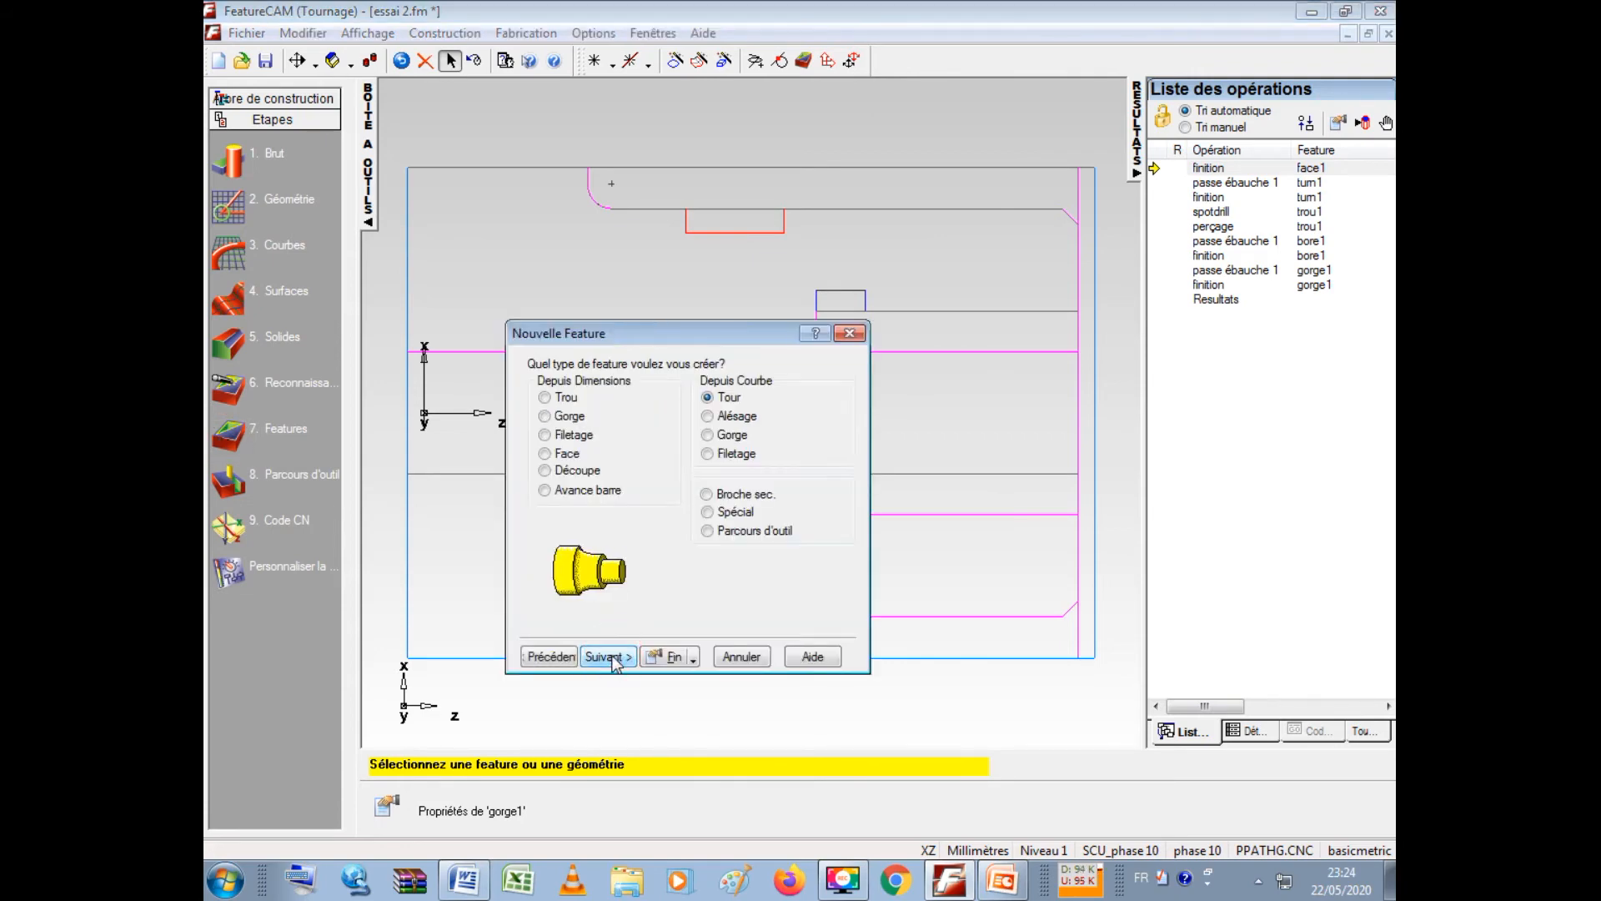
{"action": "left_click", "coordinate": [710, 434]}
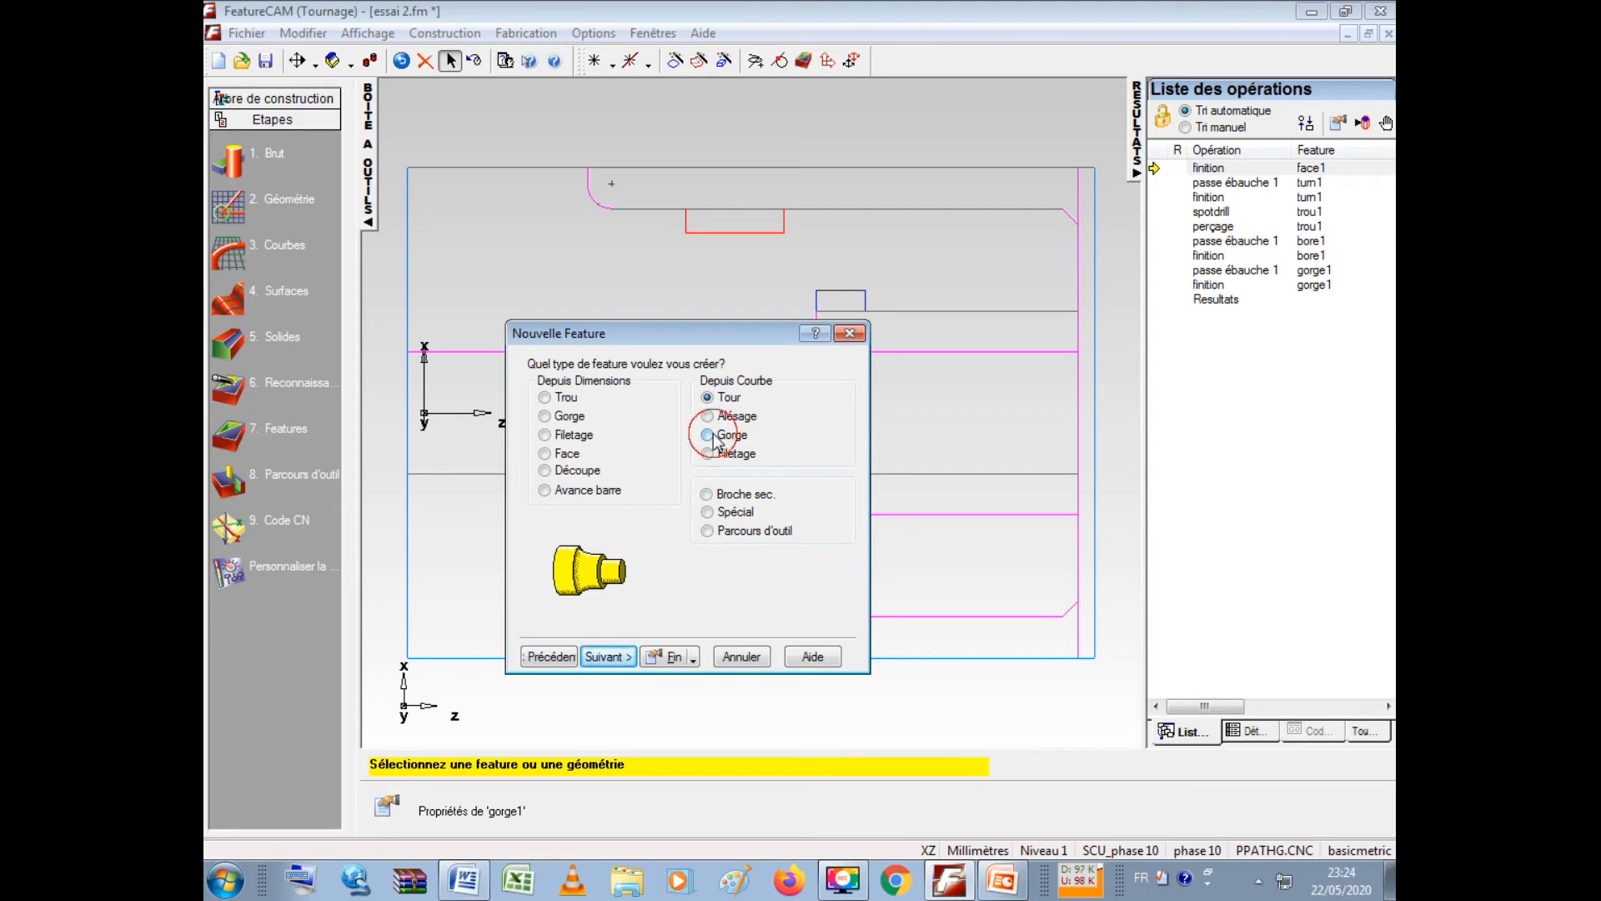
{"action": "left_click", "coordinate": [597, 657]}
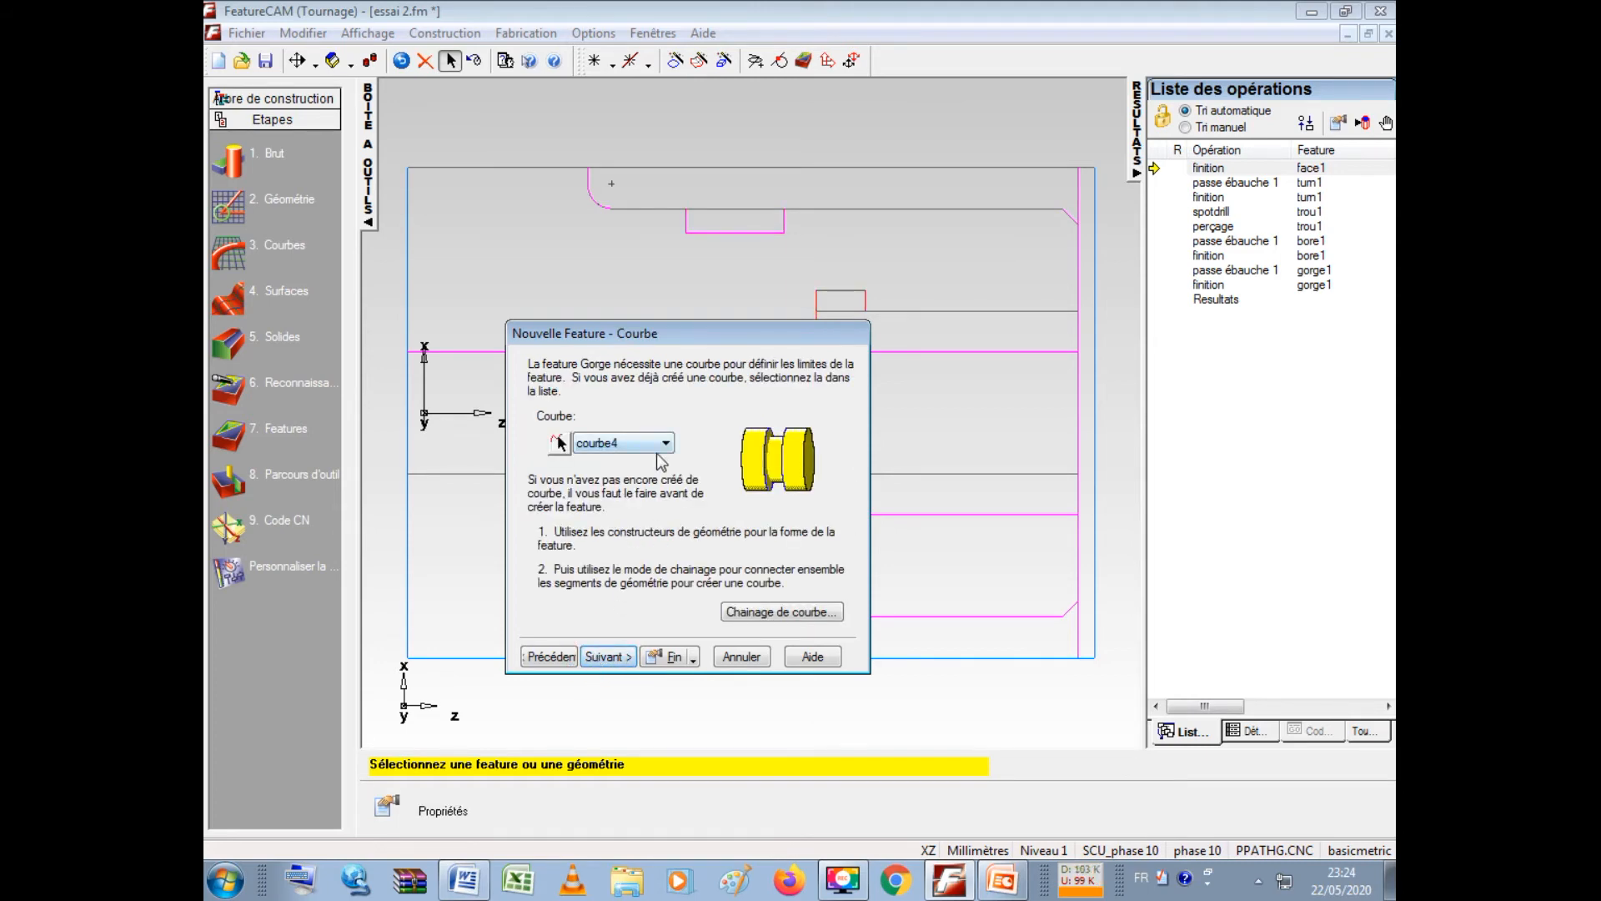
{"action": "left_click", "coordinate": [598, 658]}
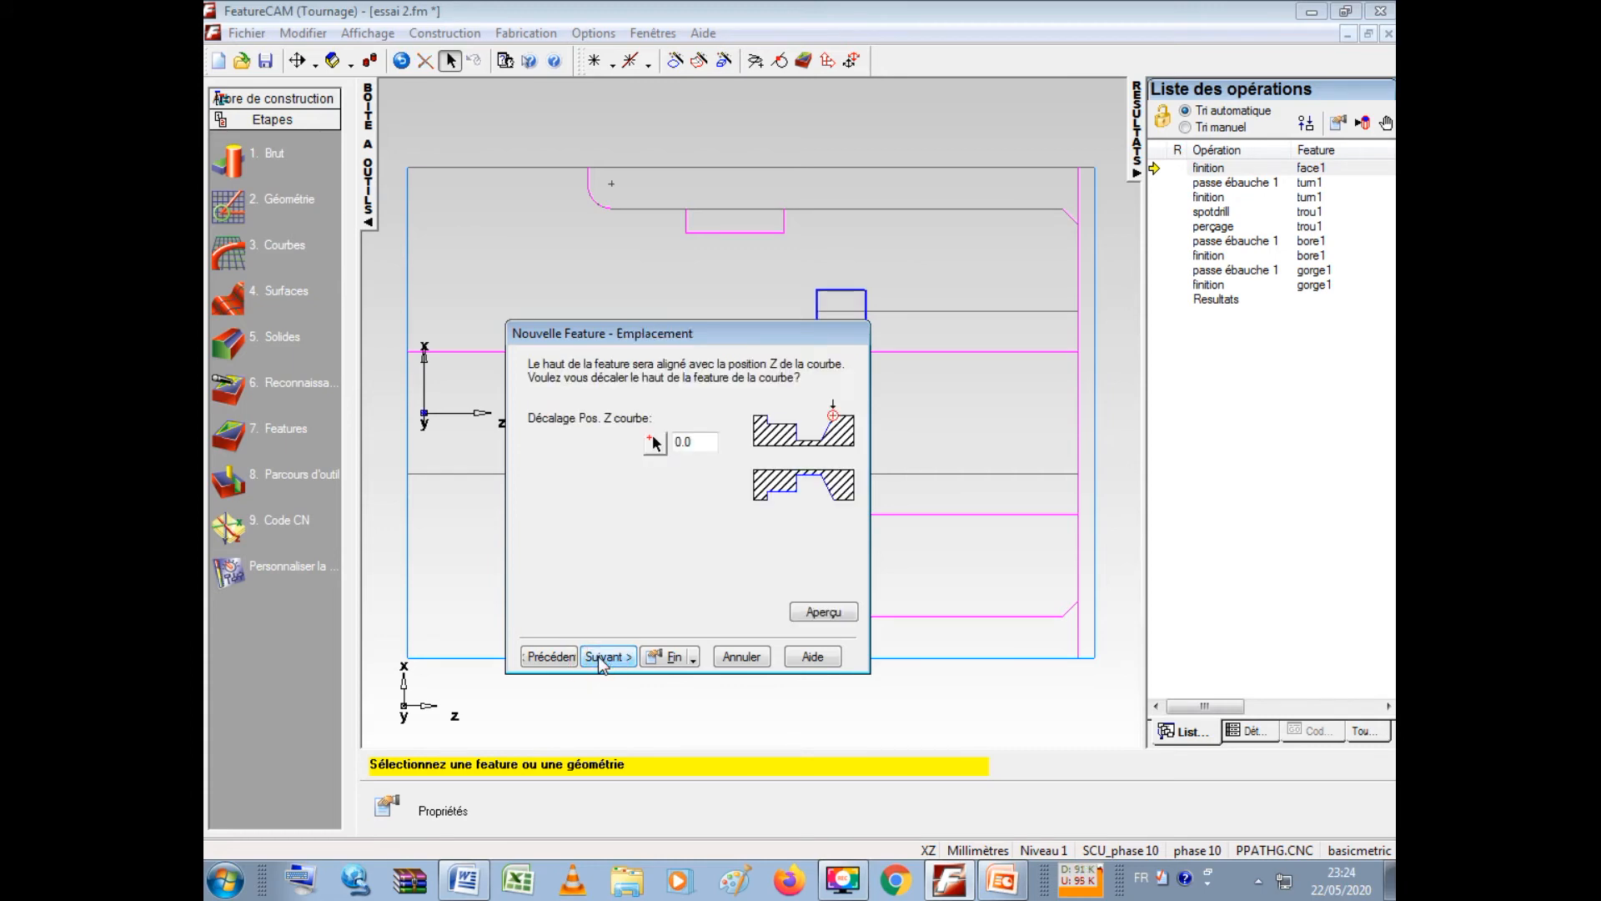
{"action": "left_click", "coordinate": [599, 658]}
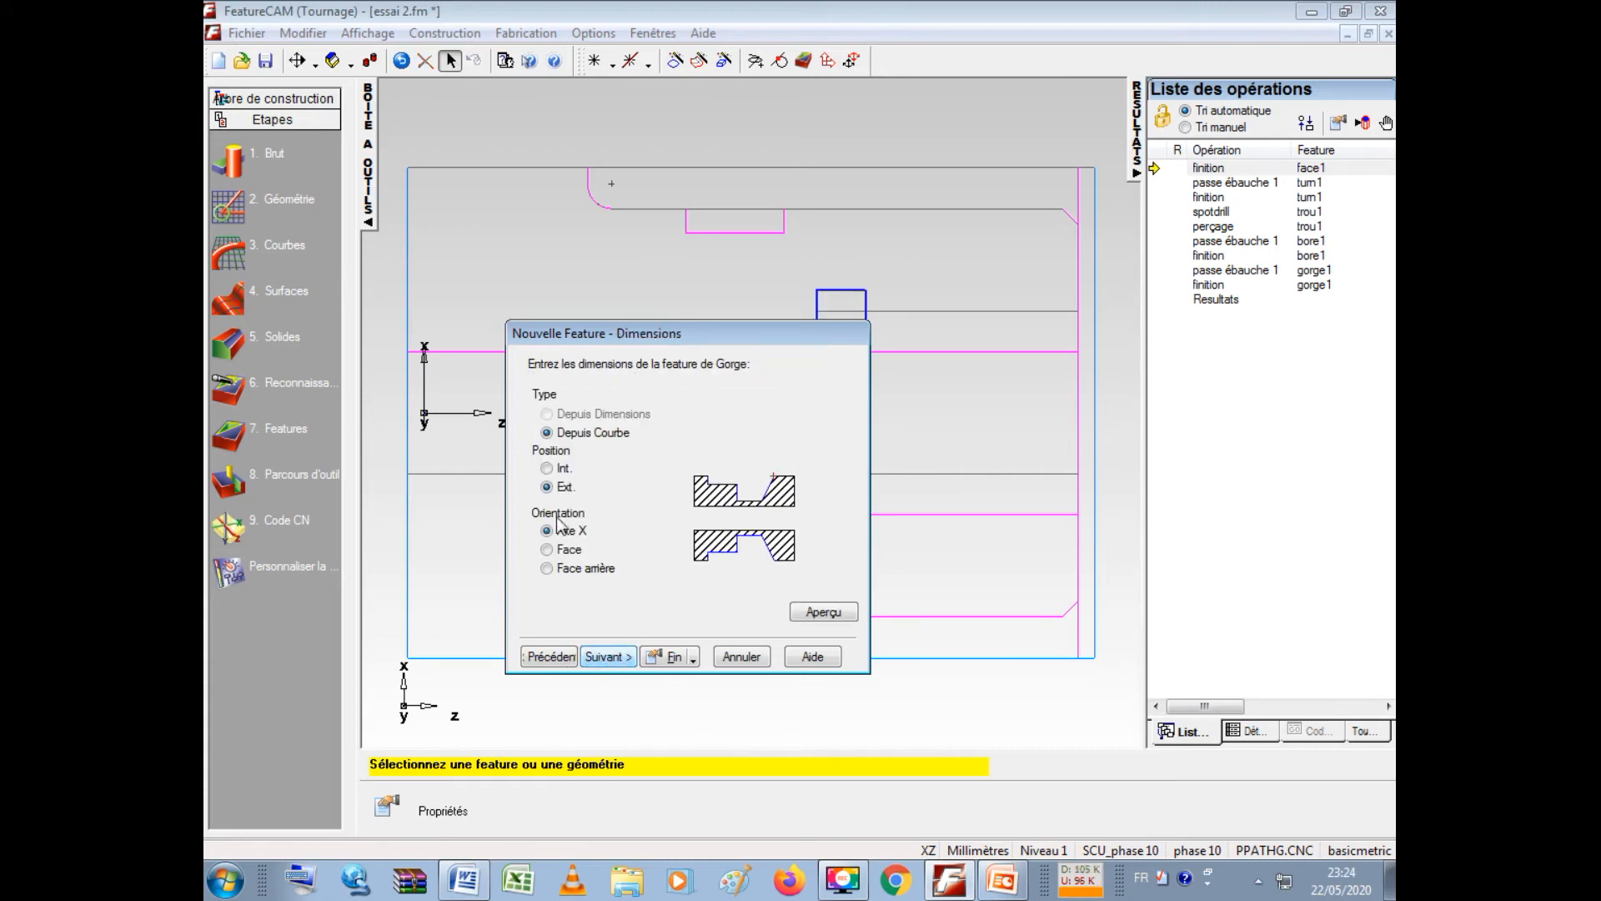
{"action": "left_click", "coordinate": [548, 470]}
{"action": "left_click", "coordinate": [597, 658]}
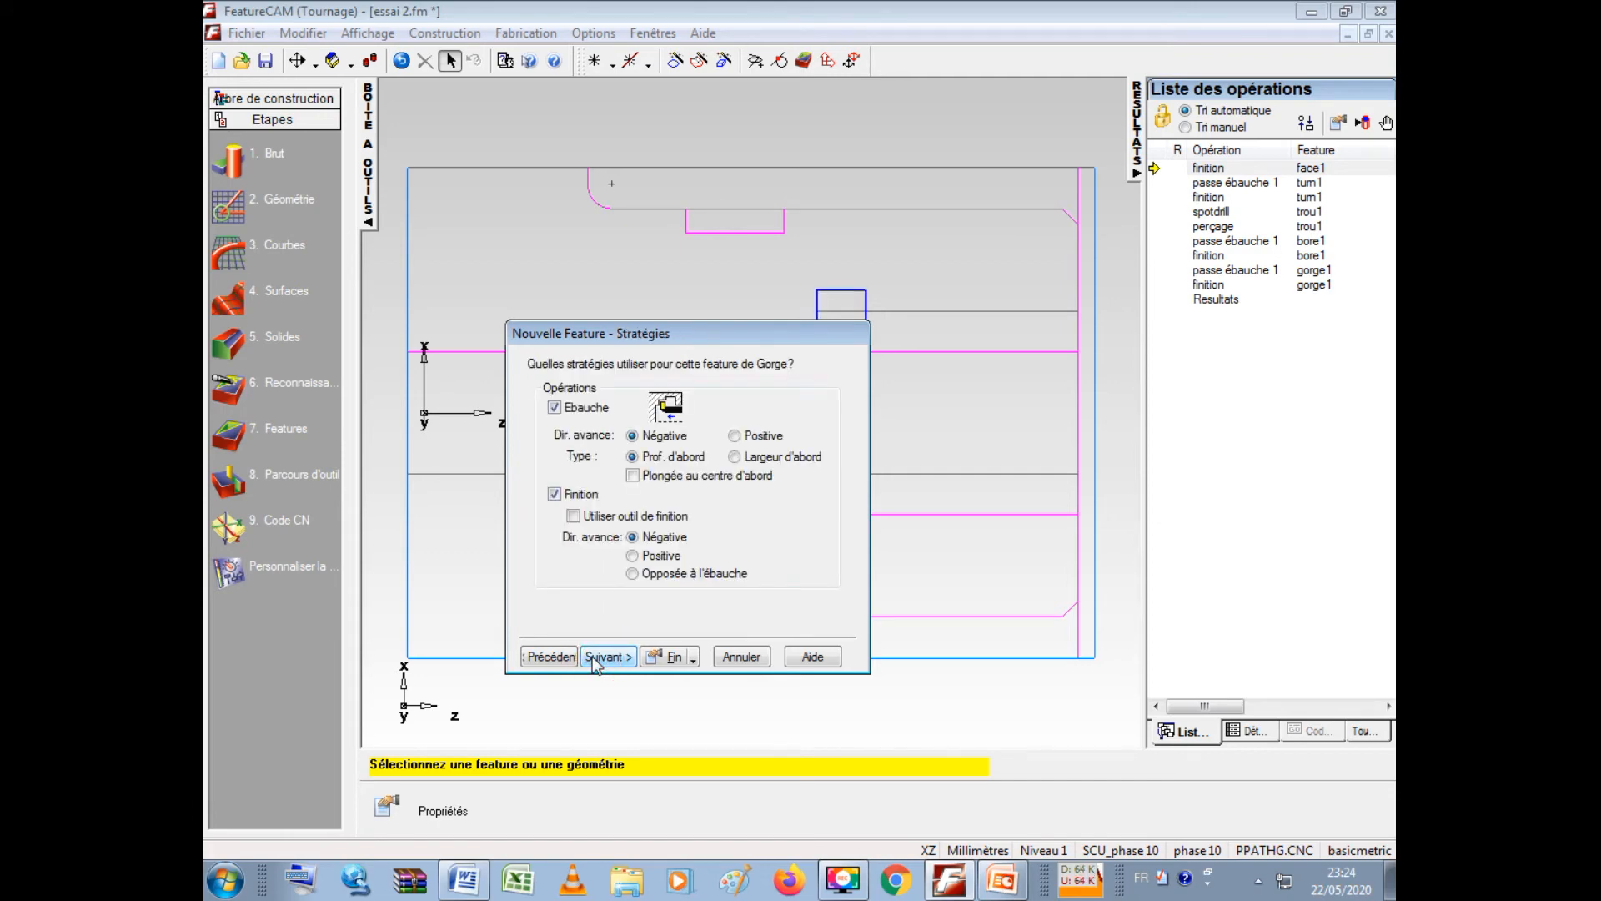
{"action": "left_click", "coordinate": [594, 658]}
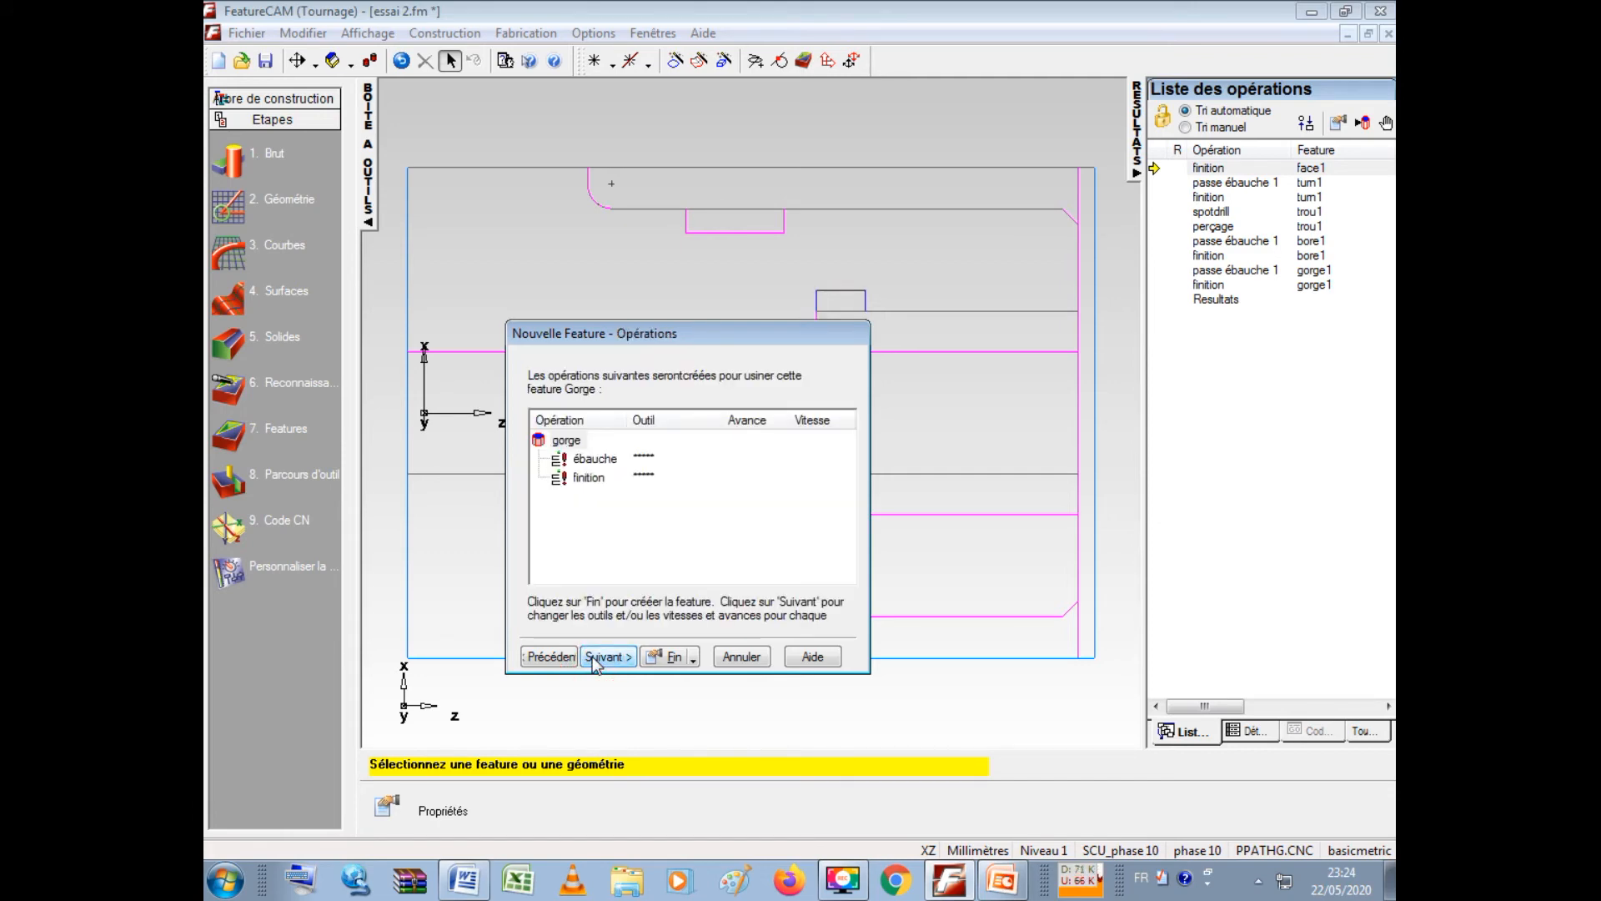
- Choose the 3 mm wide WN_B_Small_Grv_3m_RH tool for the internal groove's roughing operation
{"action": "left_click", "coordinate": [594, 658]}
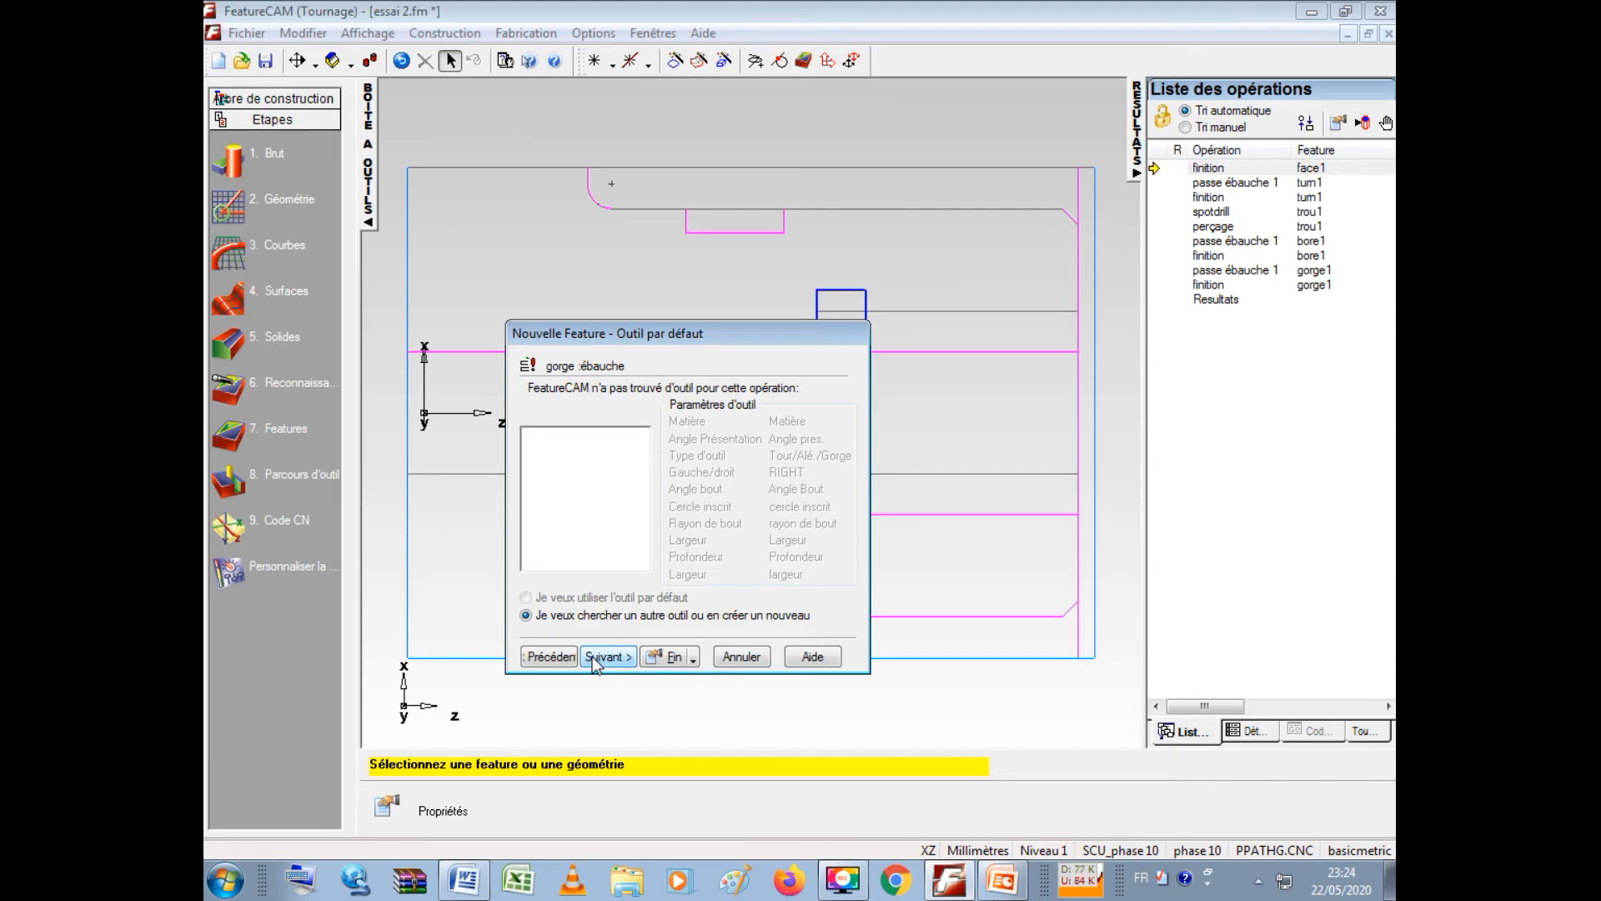
{"action": "left_click", "coordinate": [593, 658]}
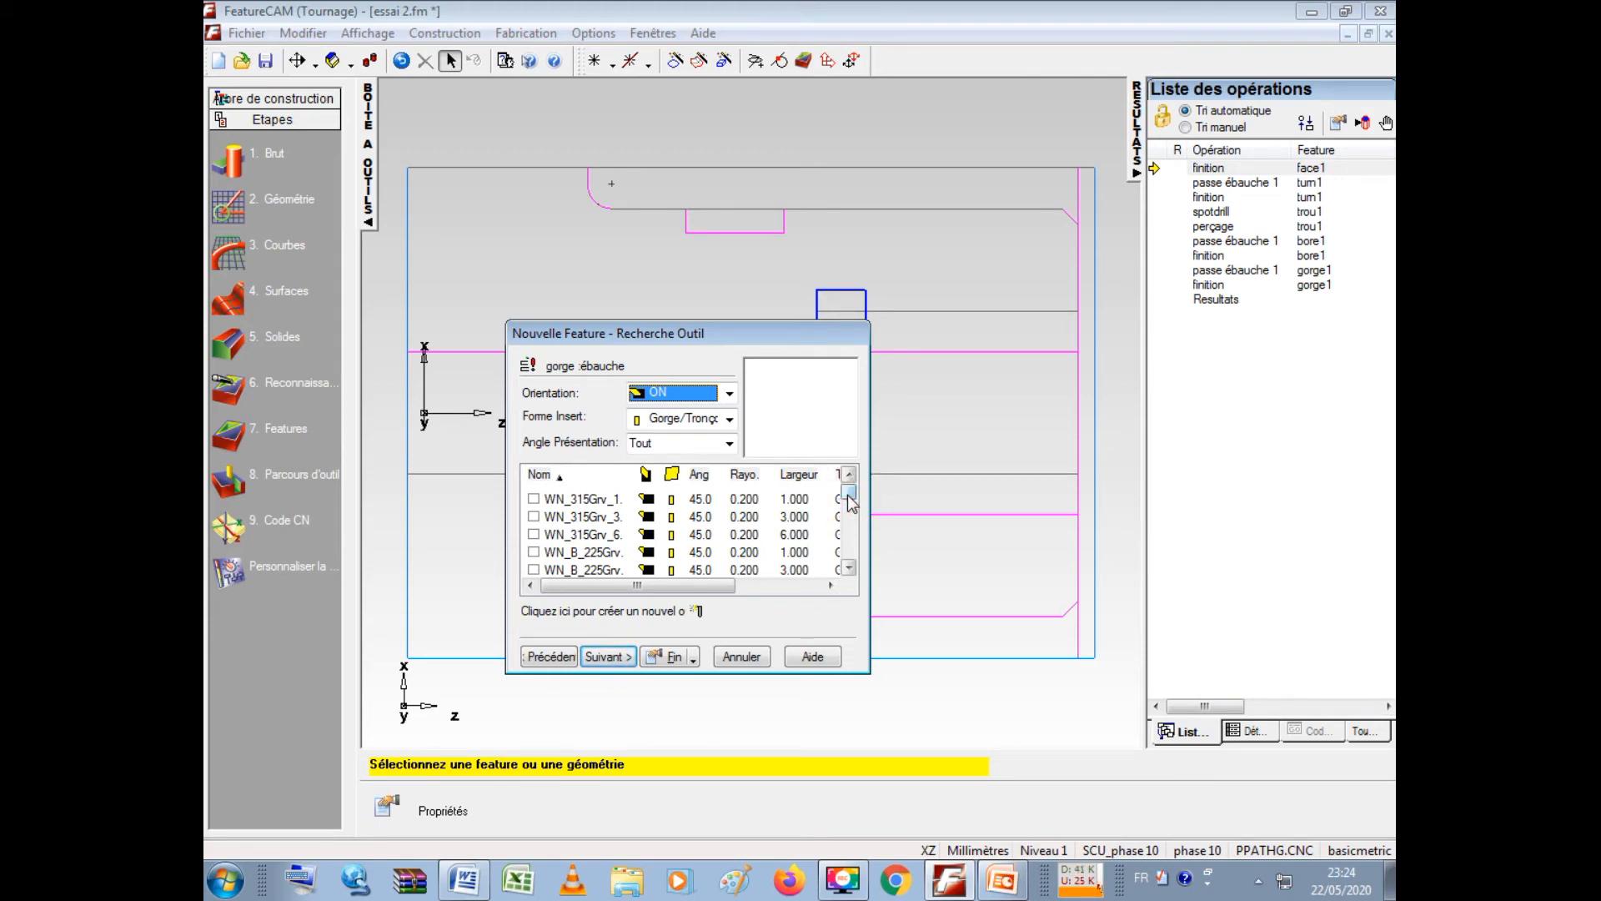
{"action": "left_click_drag", "start_coordinate": [851, 501], "coordinate": [850, 541]}
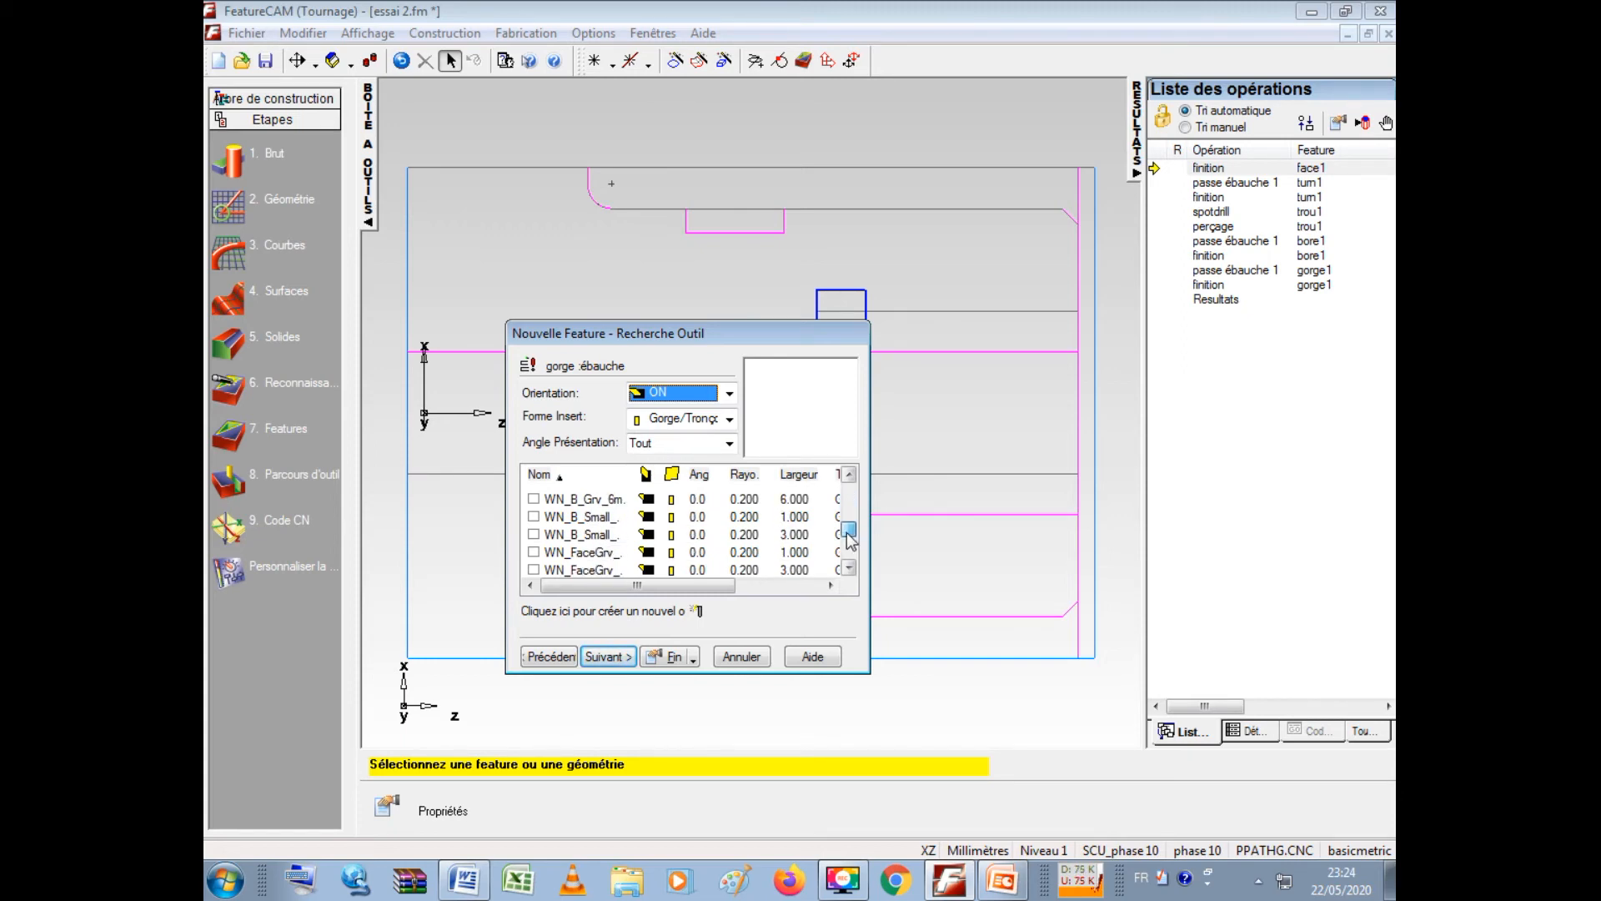
{"action": "mouse_move", "coordinate": [849, 540]}
{"action": "left_mouse_down"}
{"action": "mouse_move", "coordinate": [849, 565]}
{"action": "mouse_move", "coordinate": [847, 539]}
{"action": "left_mouse_up"}
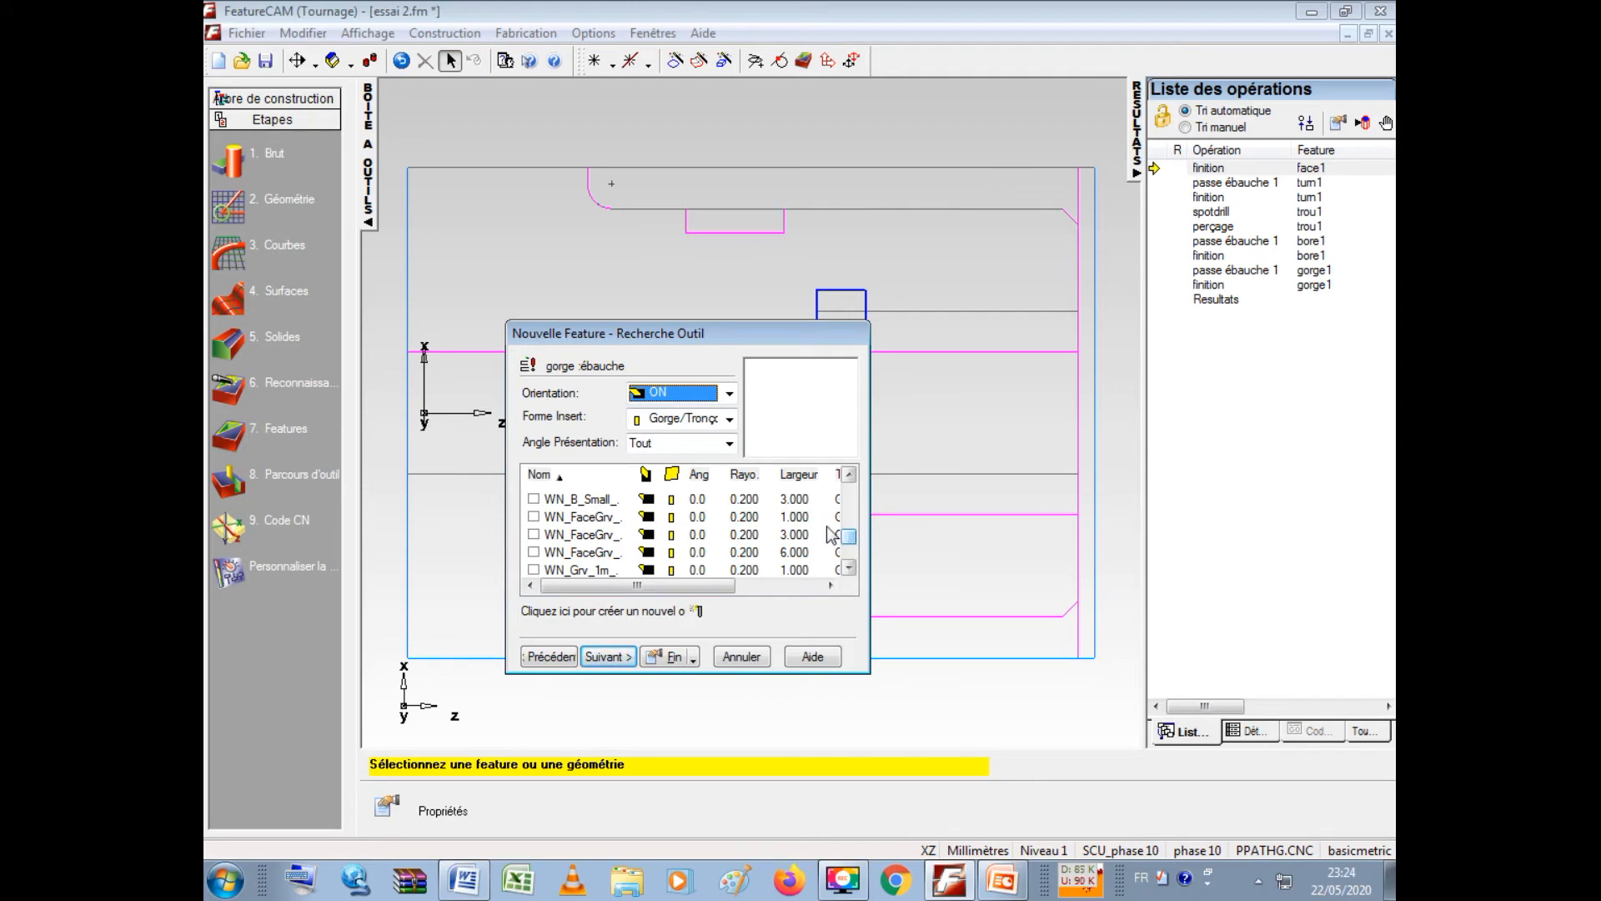
{"action": "left_click", "coordinate": [849, 474]}
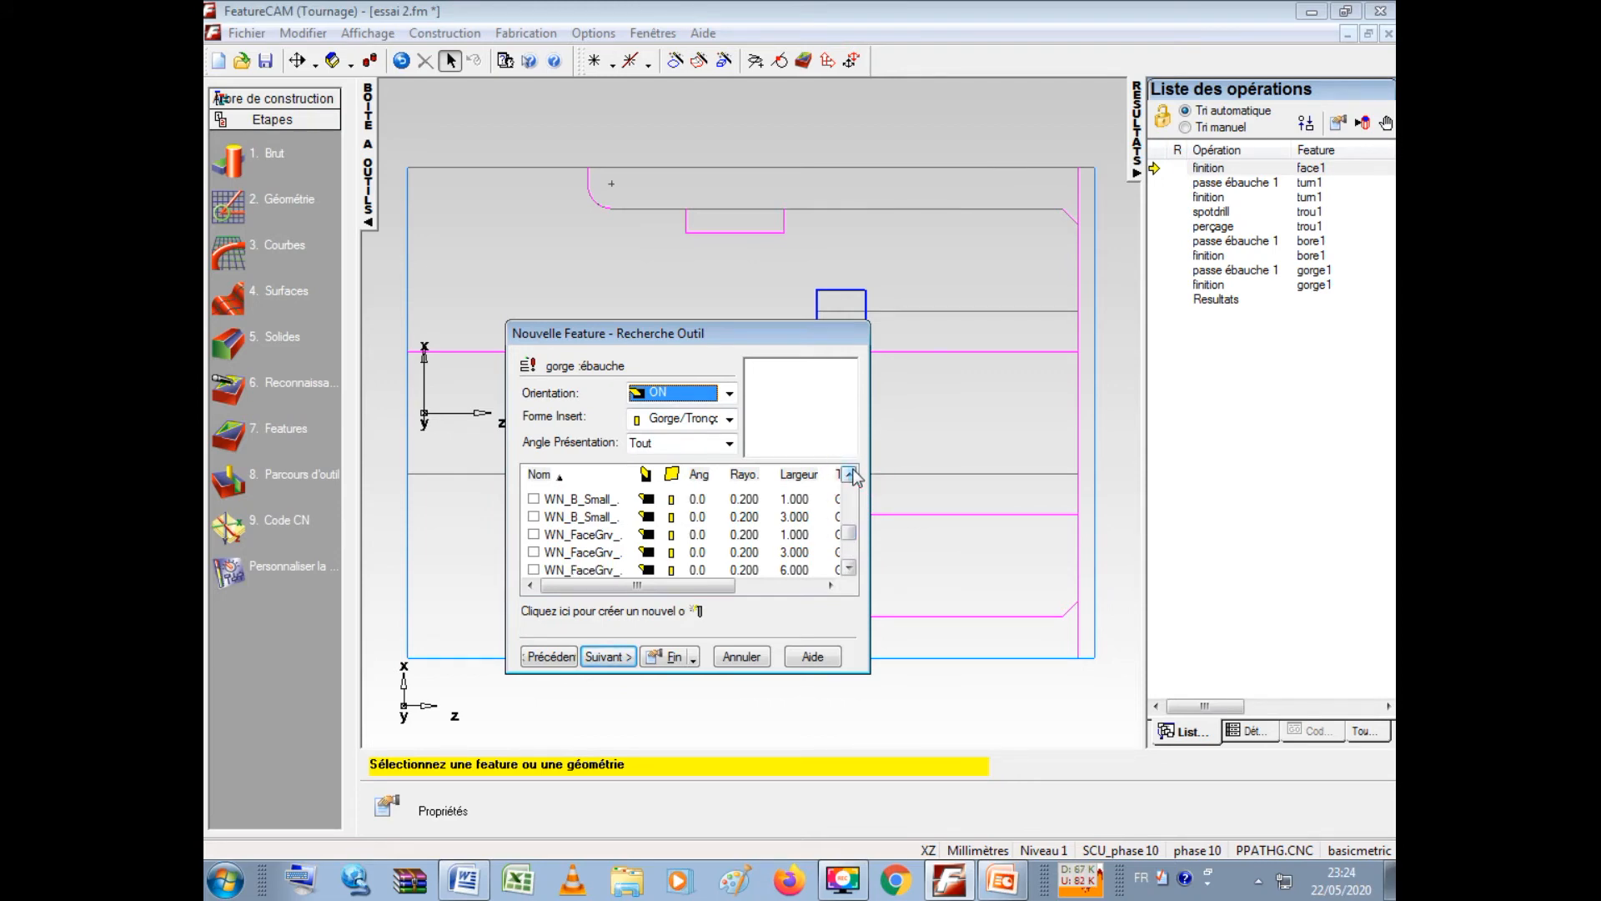
{"action": "left_click", "coordinate": [795, 518]}
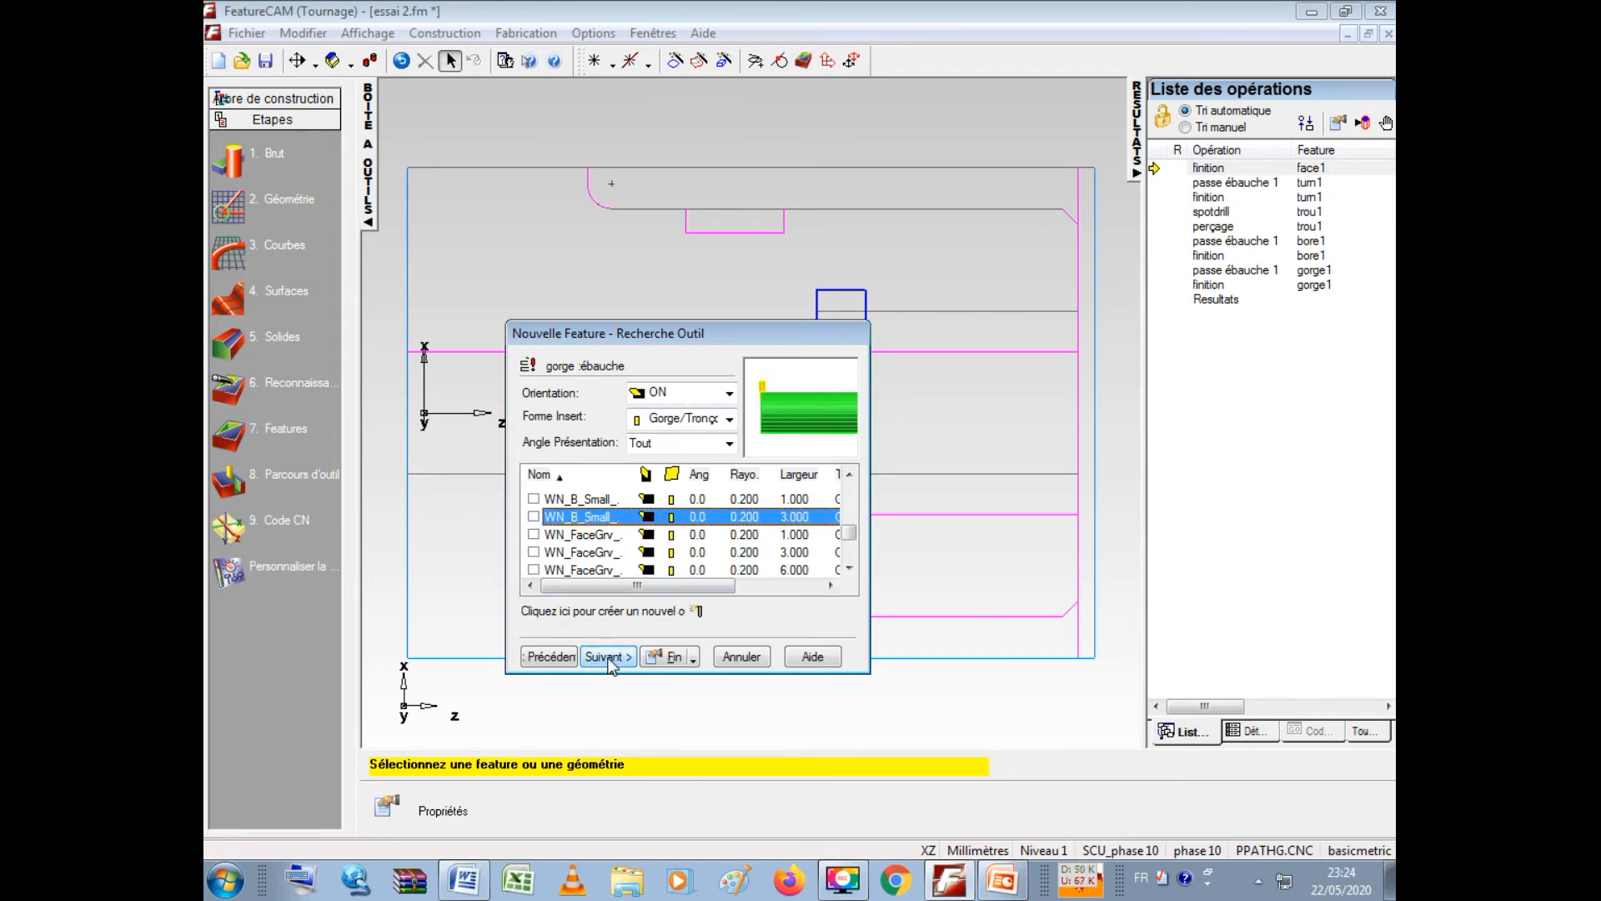
{"action": "left_click", "coordinate": [534, 517]}
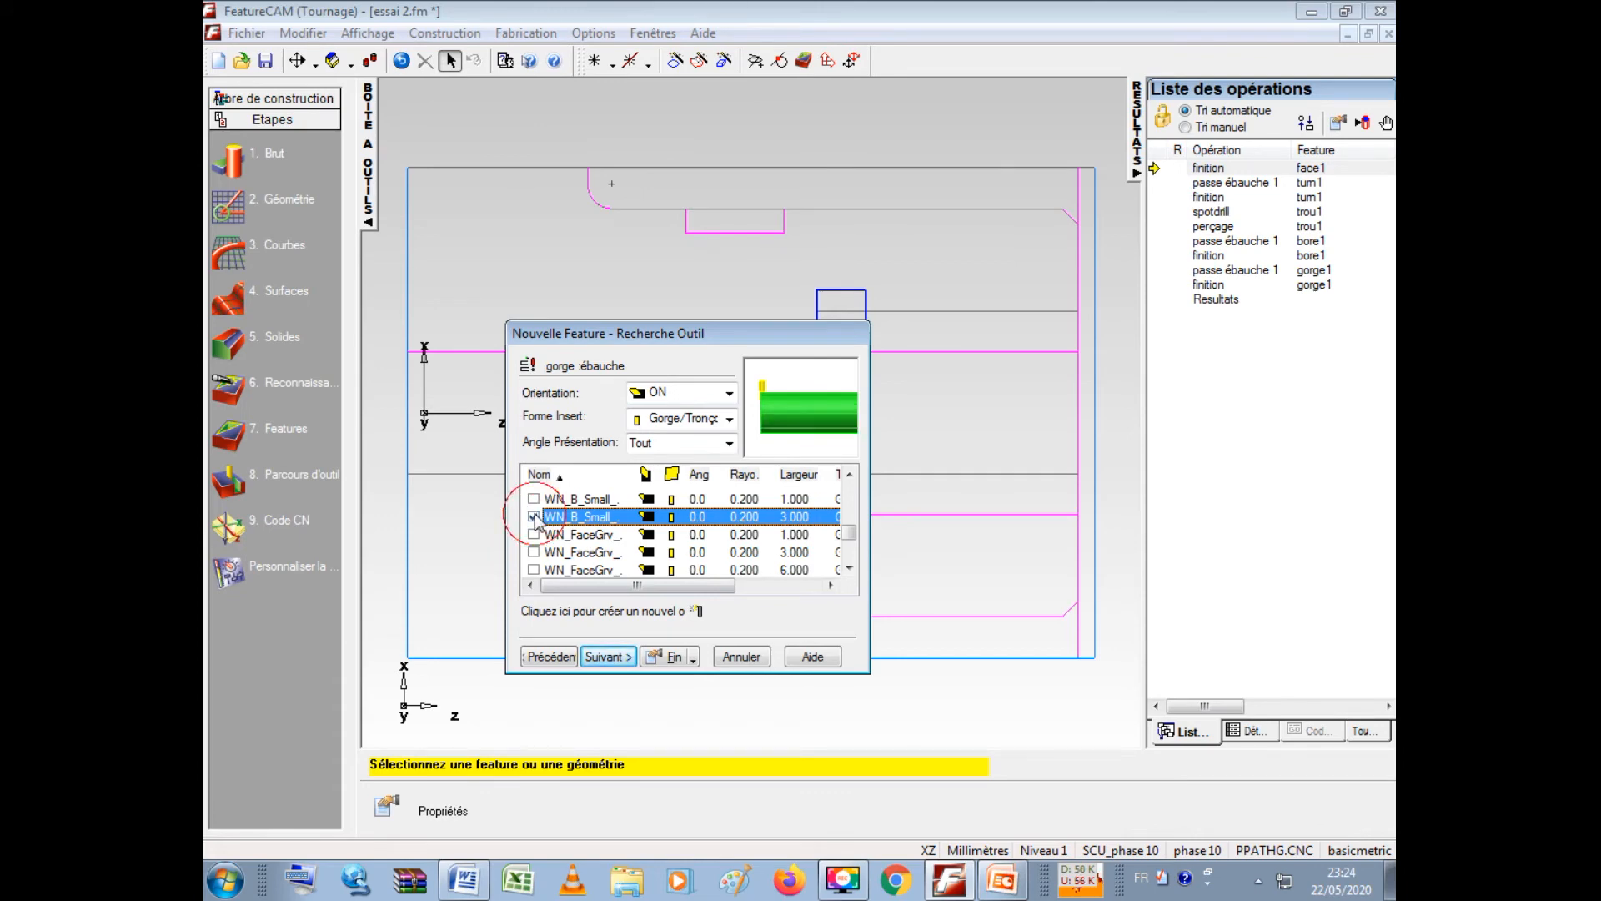
{"action": "left_click", "coordinate": [607, 657]}
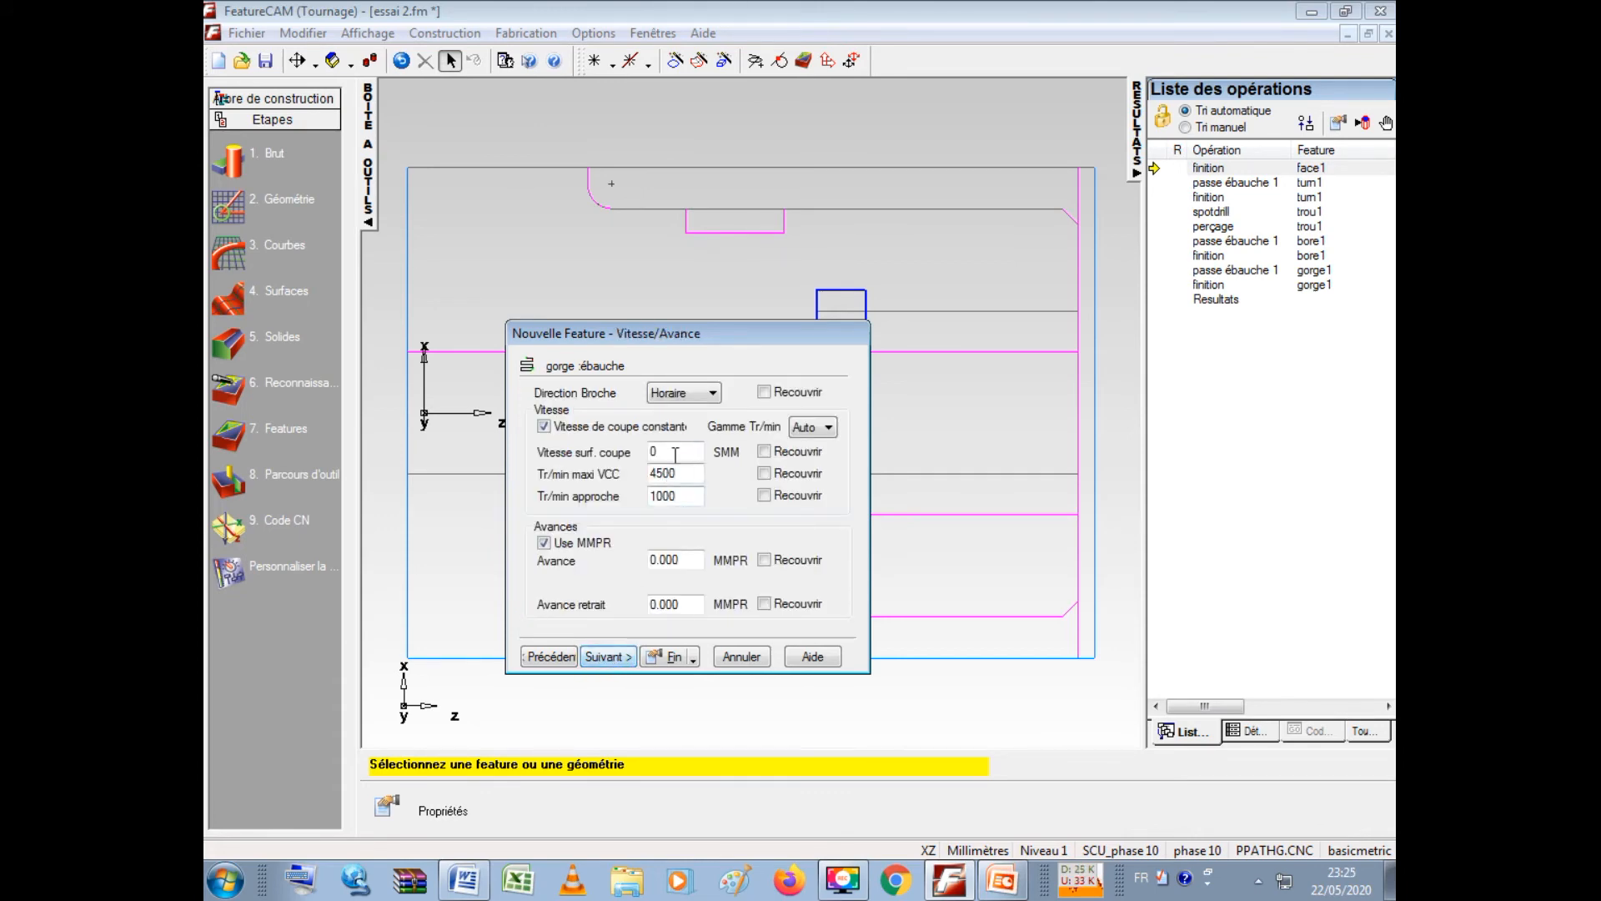
- Set the internal groove's roughing to 60 SMM, 4000 Tr/min maximum and 0.08 MMPR feed
{"action": "double_click", "coordinate": [675, 454]}
{"action": "key", "text": "Tab"}
{"action": "type", "text": "4"}
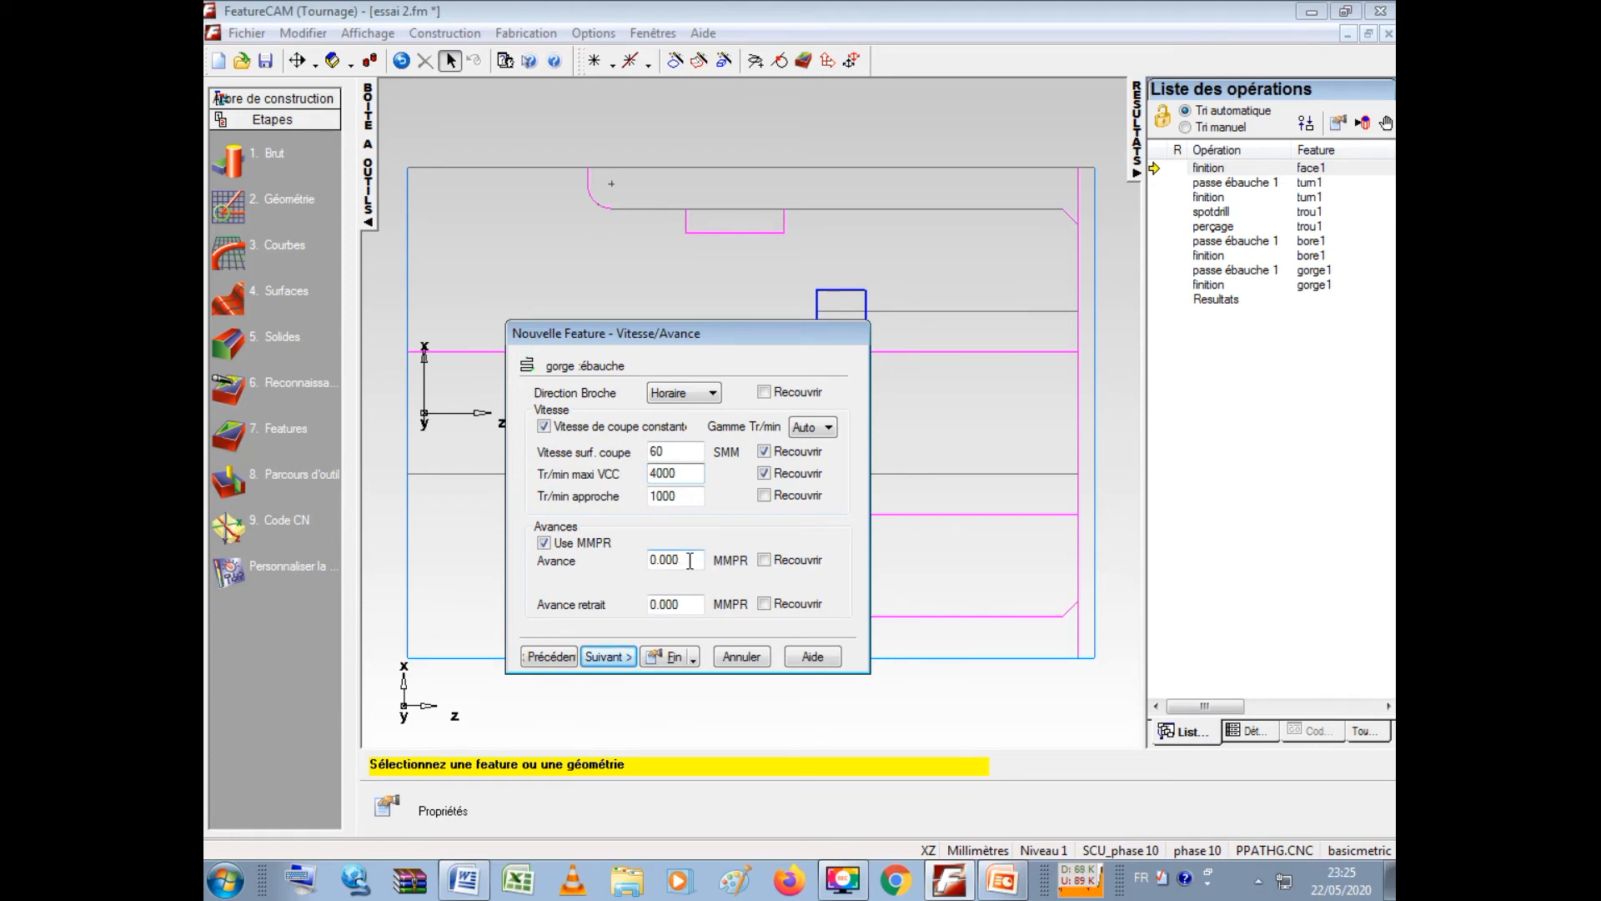
{"action": "left_click_drag", "start_coordinate": [691, 561], "coordinate": [646, 568]}
{"action": "type", "text": "0"}
{"action": "left_click", "coordinate": [622, 656]}
- Keep the WN_B_Small_Grv_3m_RH tool for finishing, set it to 80 SMM and 0.05 MMPR, and create the internal groove feature
{"action": "left_click", "coordinate": [617, 658]}
{"action": "left_click", "coordinate": [617, 658]}
{"action": "left_click_drag", "start_coordinate": [664, 451], "coordinate": [633, 464]}
{"action": "double_click", "coordinate": [685, 474]}
{"action": "double_click", "coordinate": [690, 564]}
{"action": "left_click", "coordinate": [607, 657]}
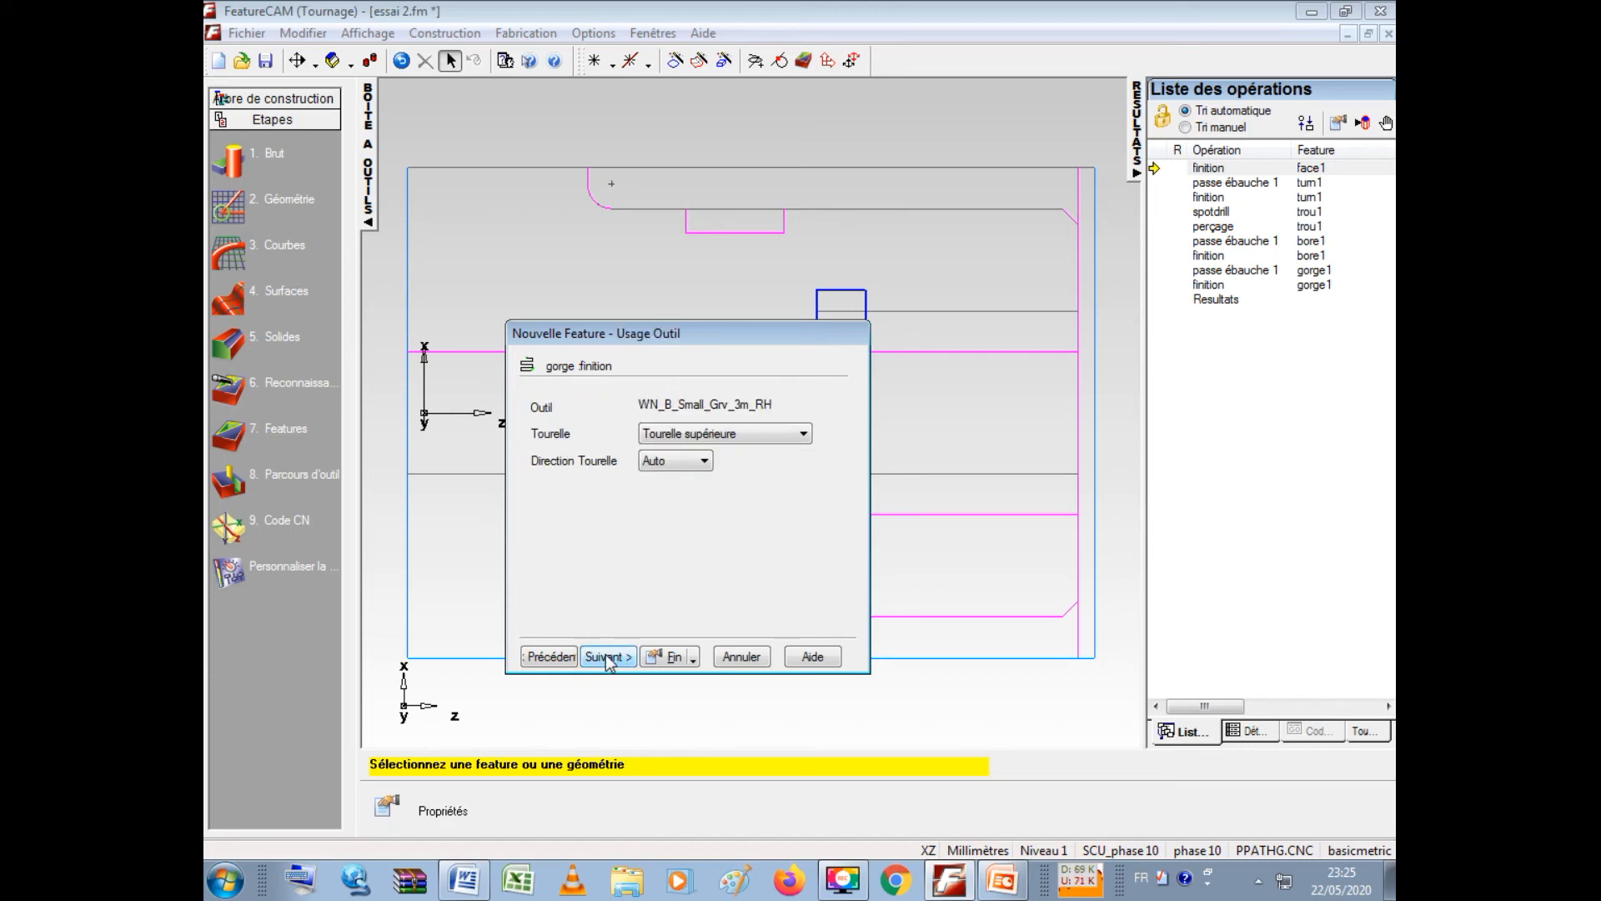
{"action": "left_click", "coordinate": [606, 657]}
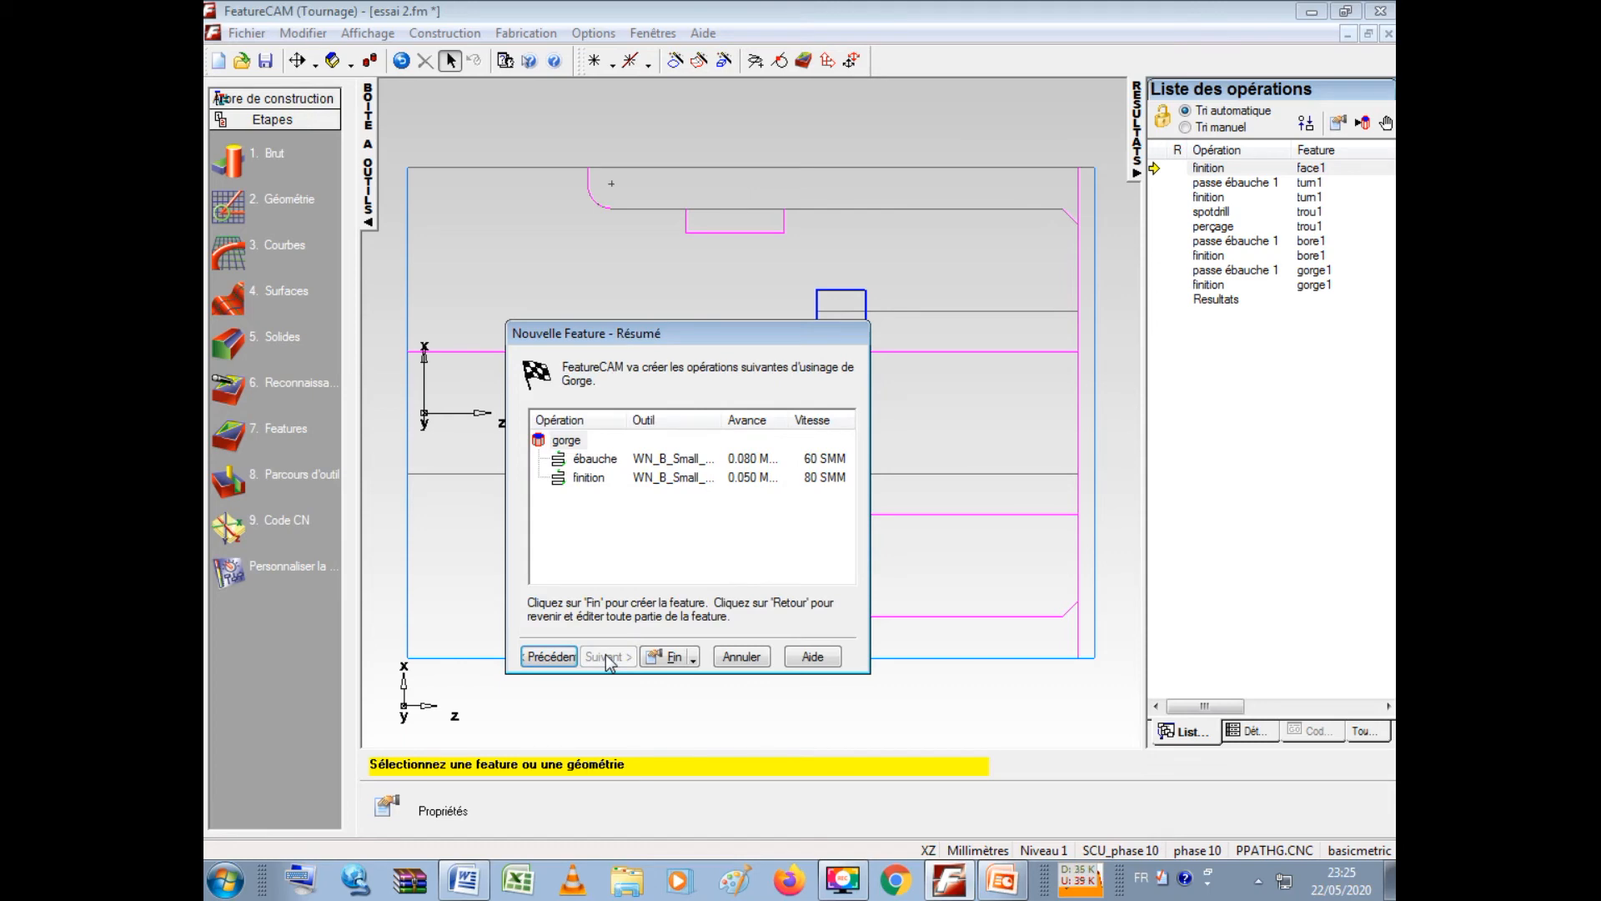
{"action": "left_click", "coordinate": [674, 658]}
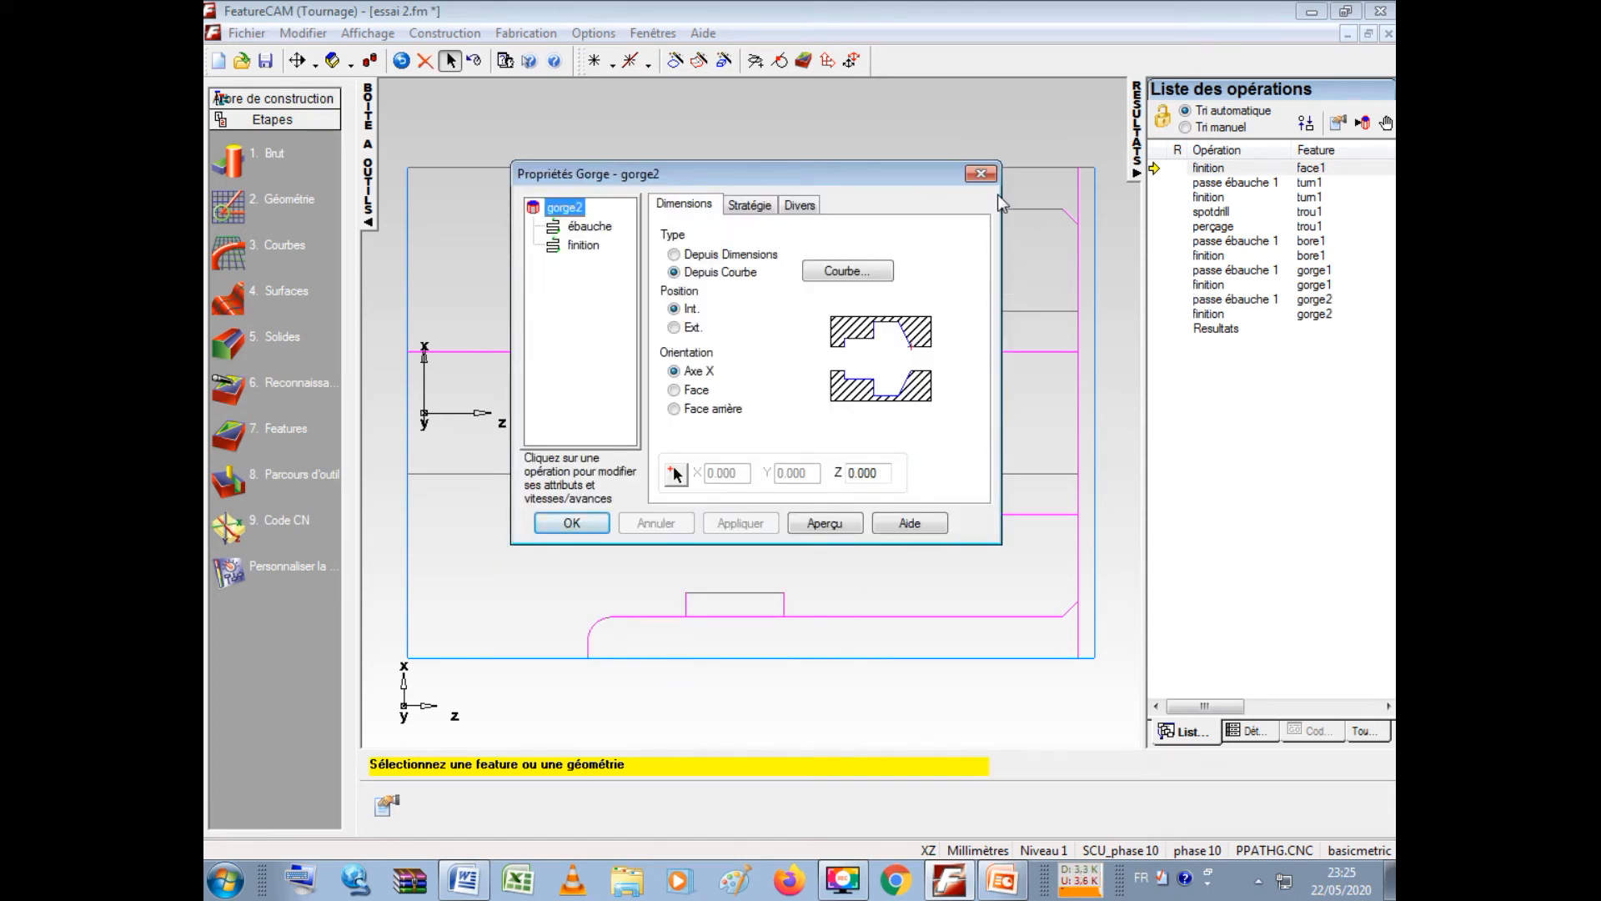
{"action": "left_click", "coordinate": [982, 175]}
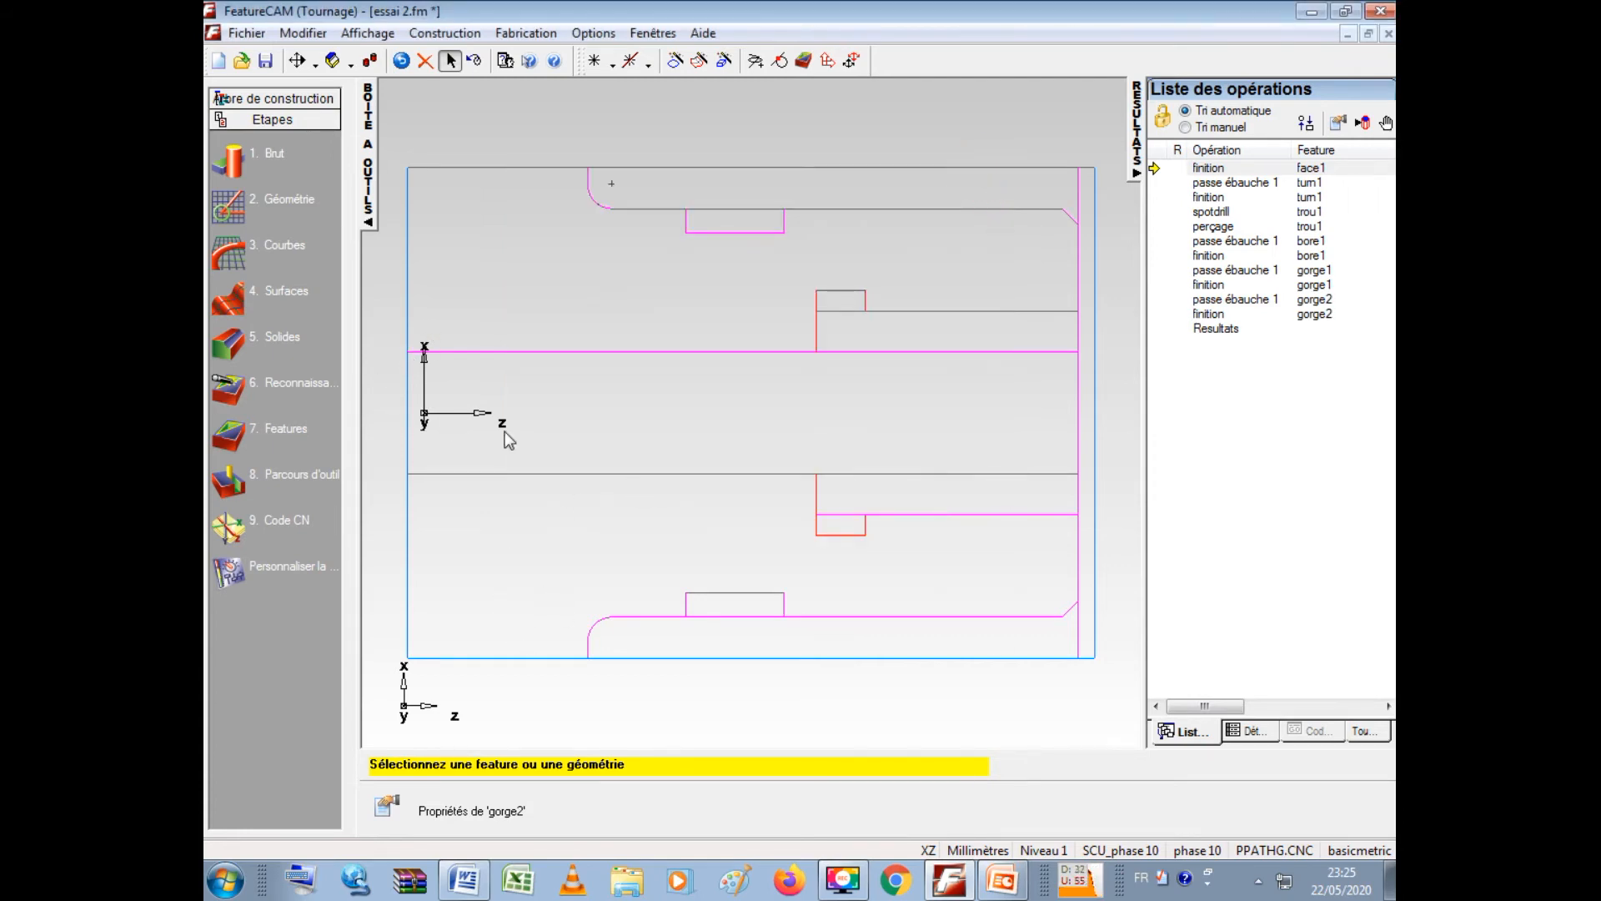
- Run the 3D machining simulation of all operations in the isometric view, accepting the default operation sorting
{"action": "left_click", "coordinate": [348, 64]}
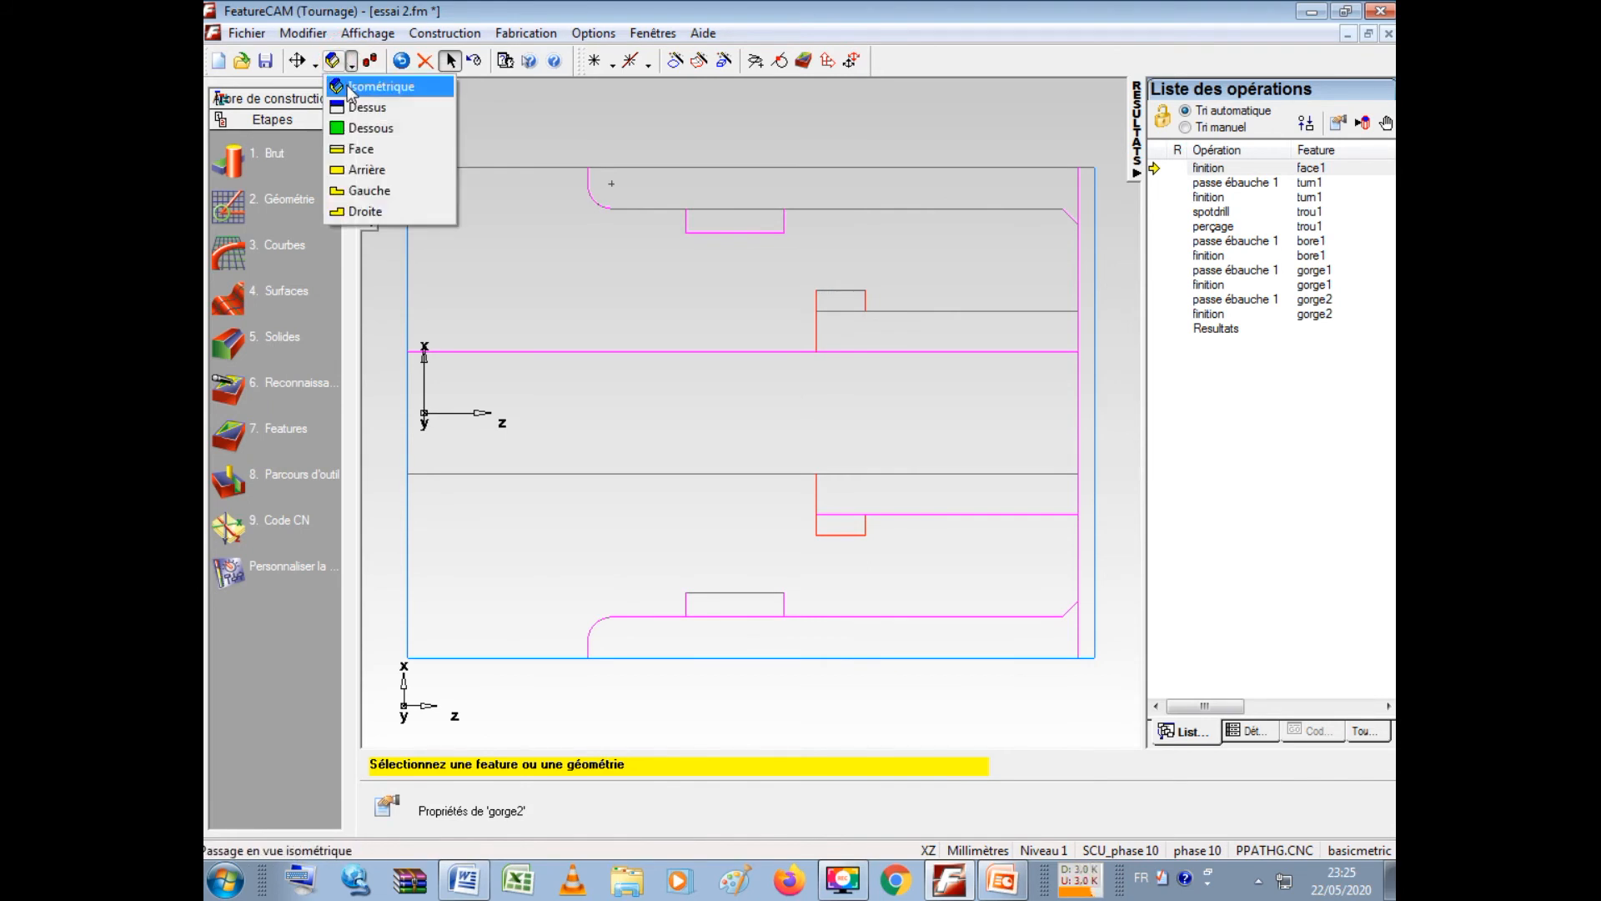
{"action": "left_click", "coordinate": [349, 87]}
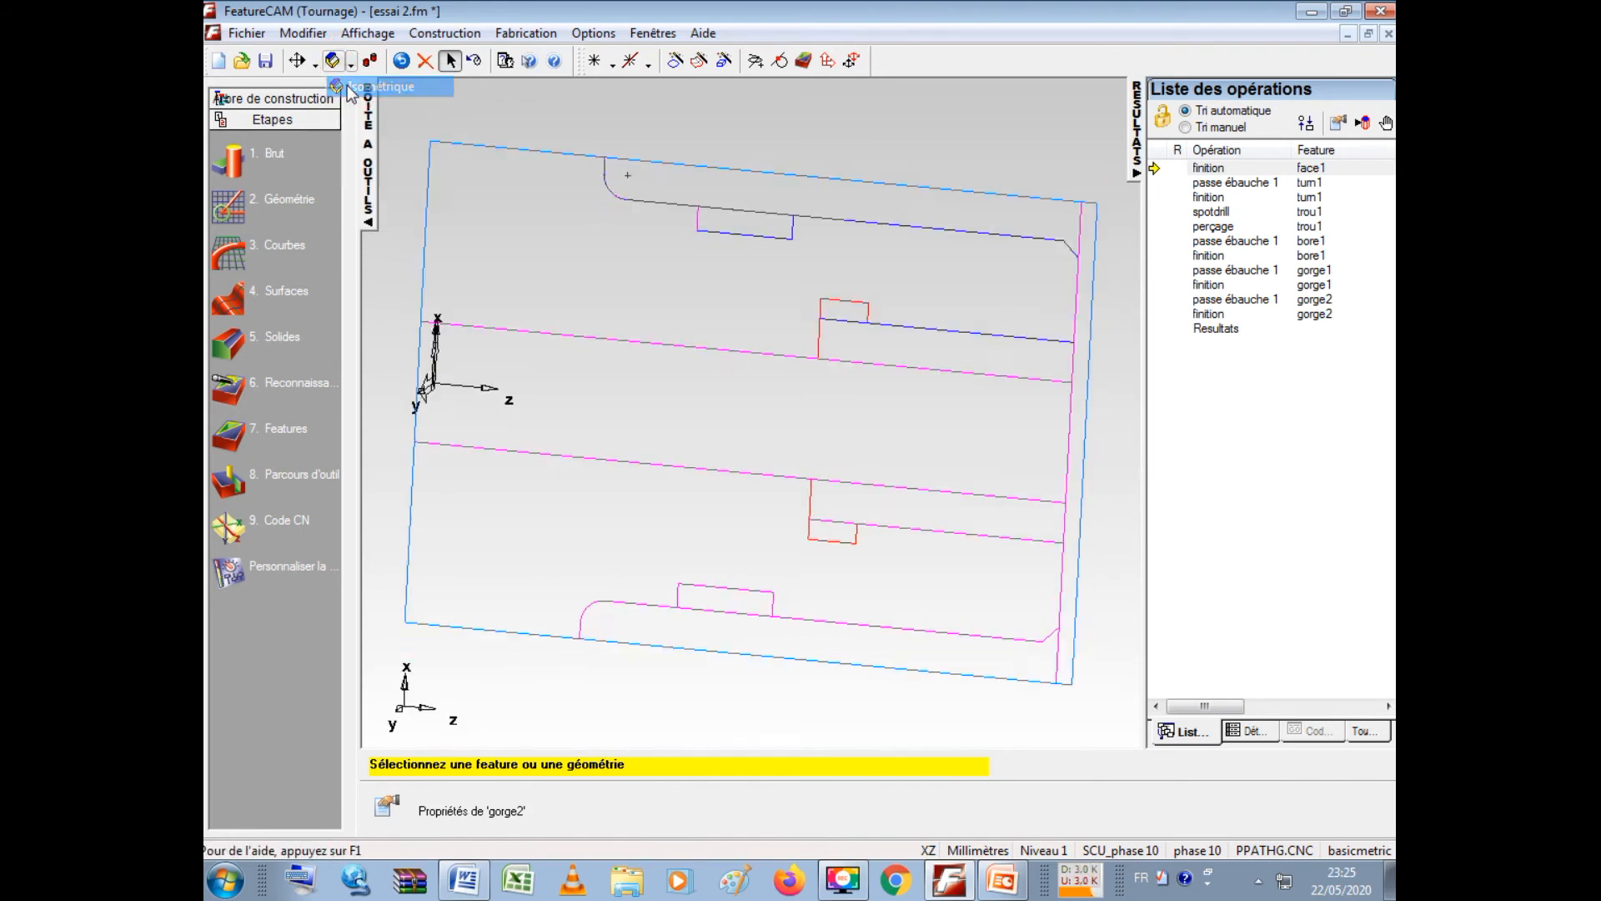
{"action": "left_click", "coordinate": [229, 488]}
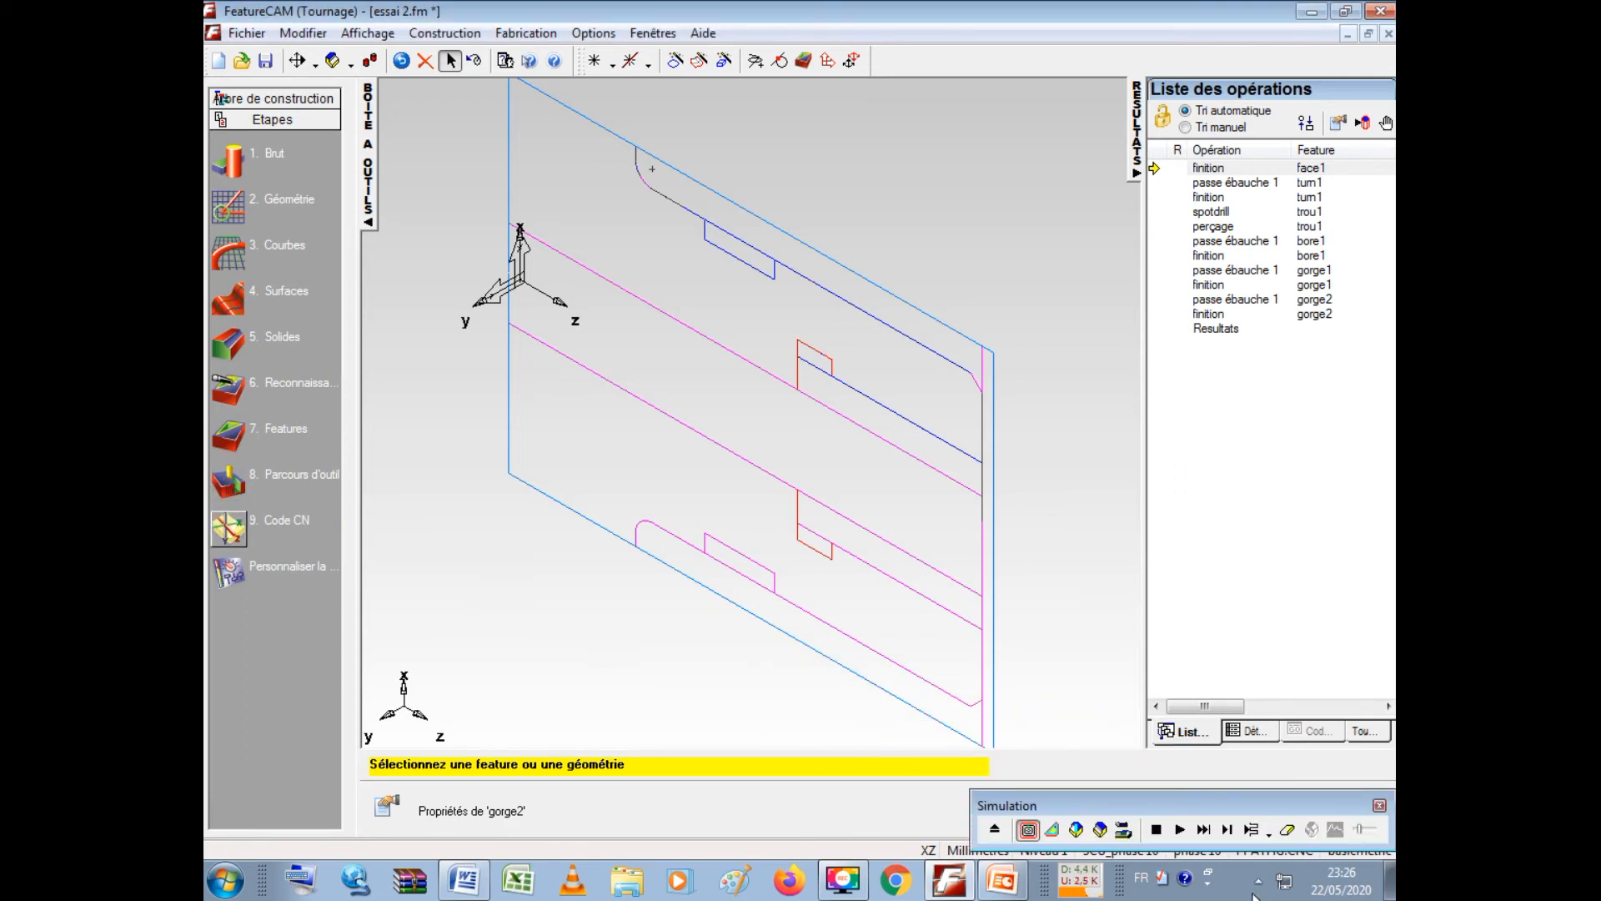
{"action": "left_click_drag", "start_coordinate": [1251, 805], "coordinate": [759, 697]}
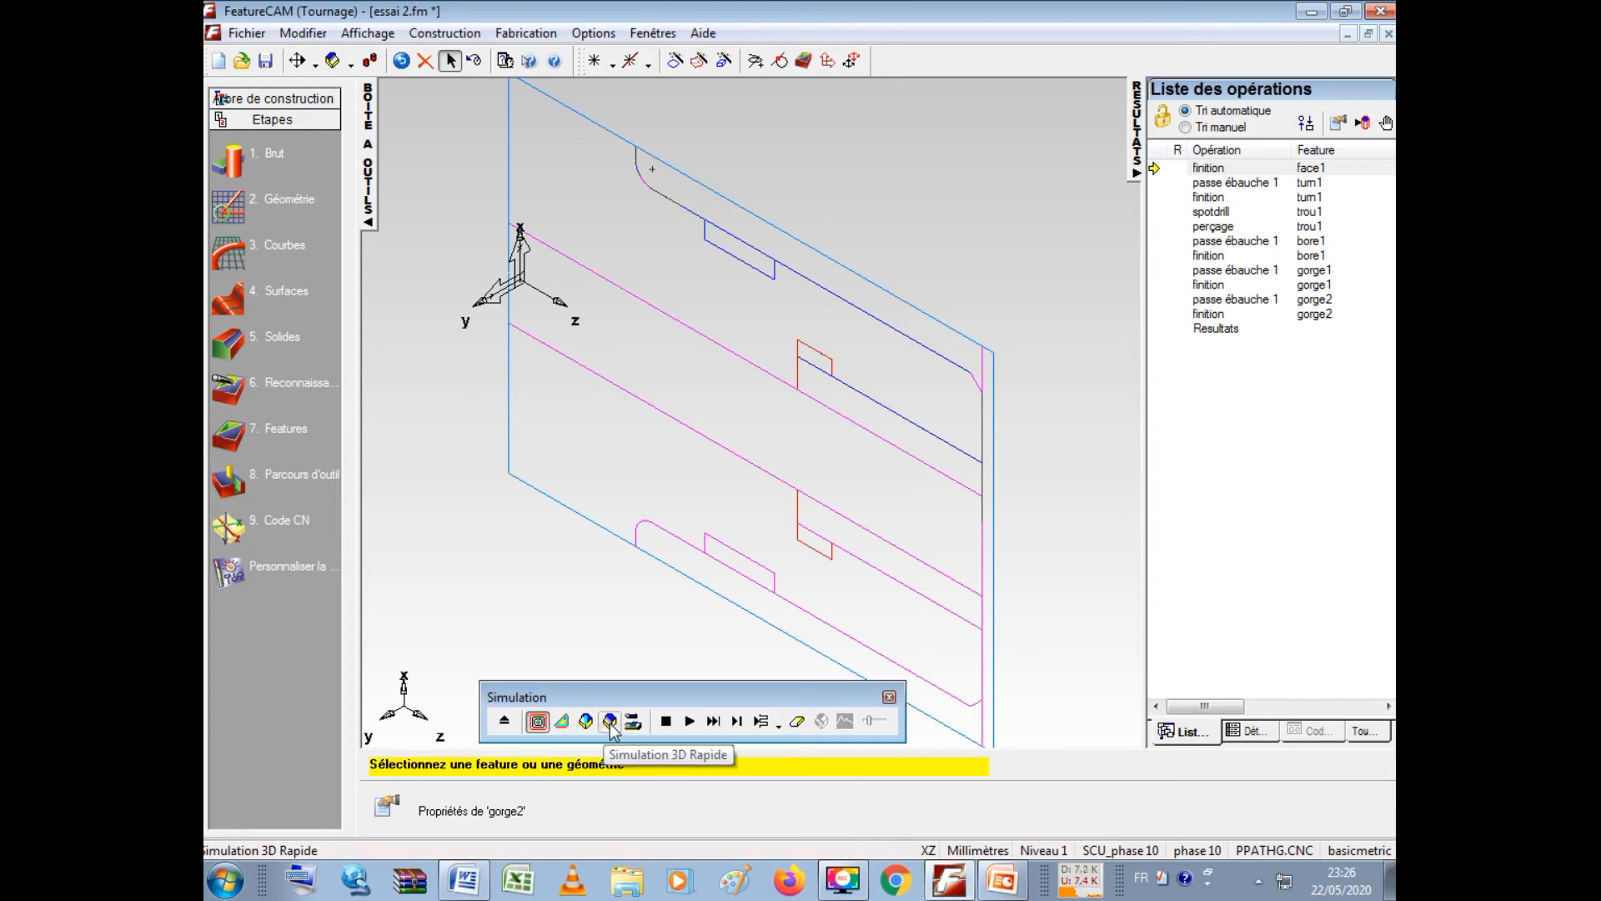
{"action": "left_click", "coordinate": [587, 722]}
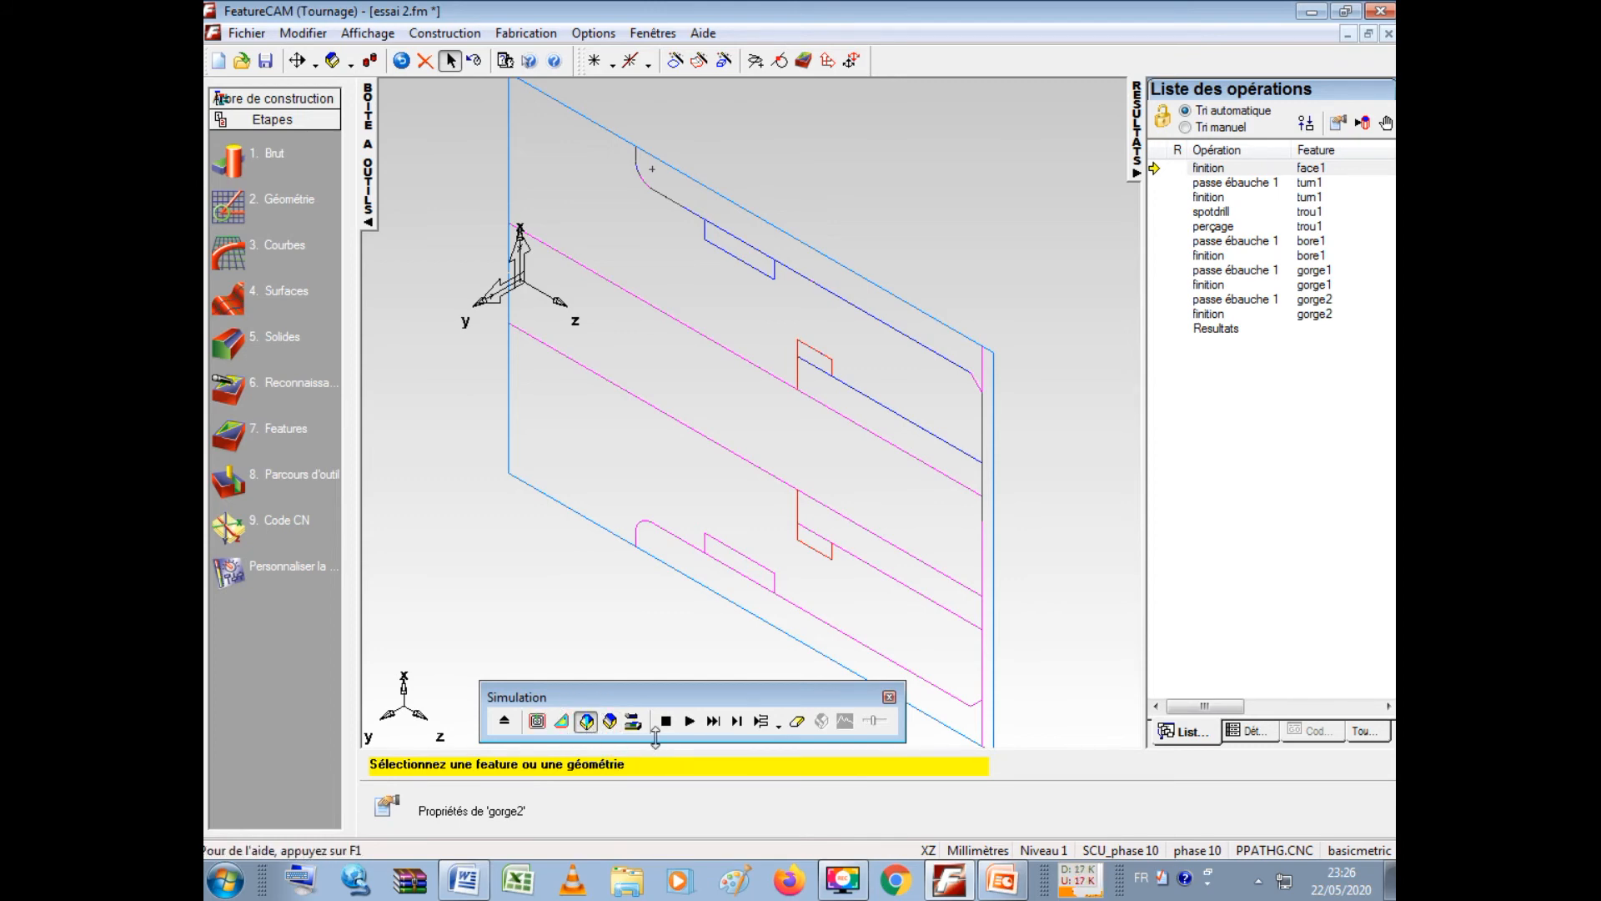
{"action": "left_click", "coordinate": [690, 722]}
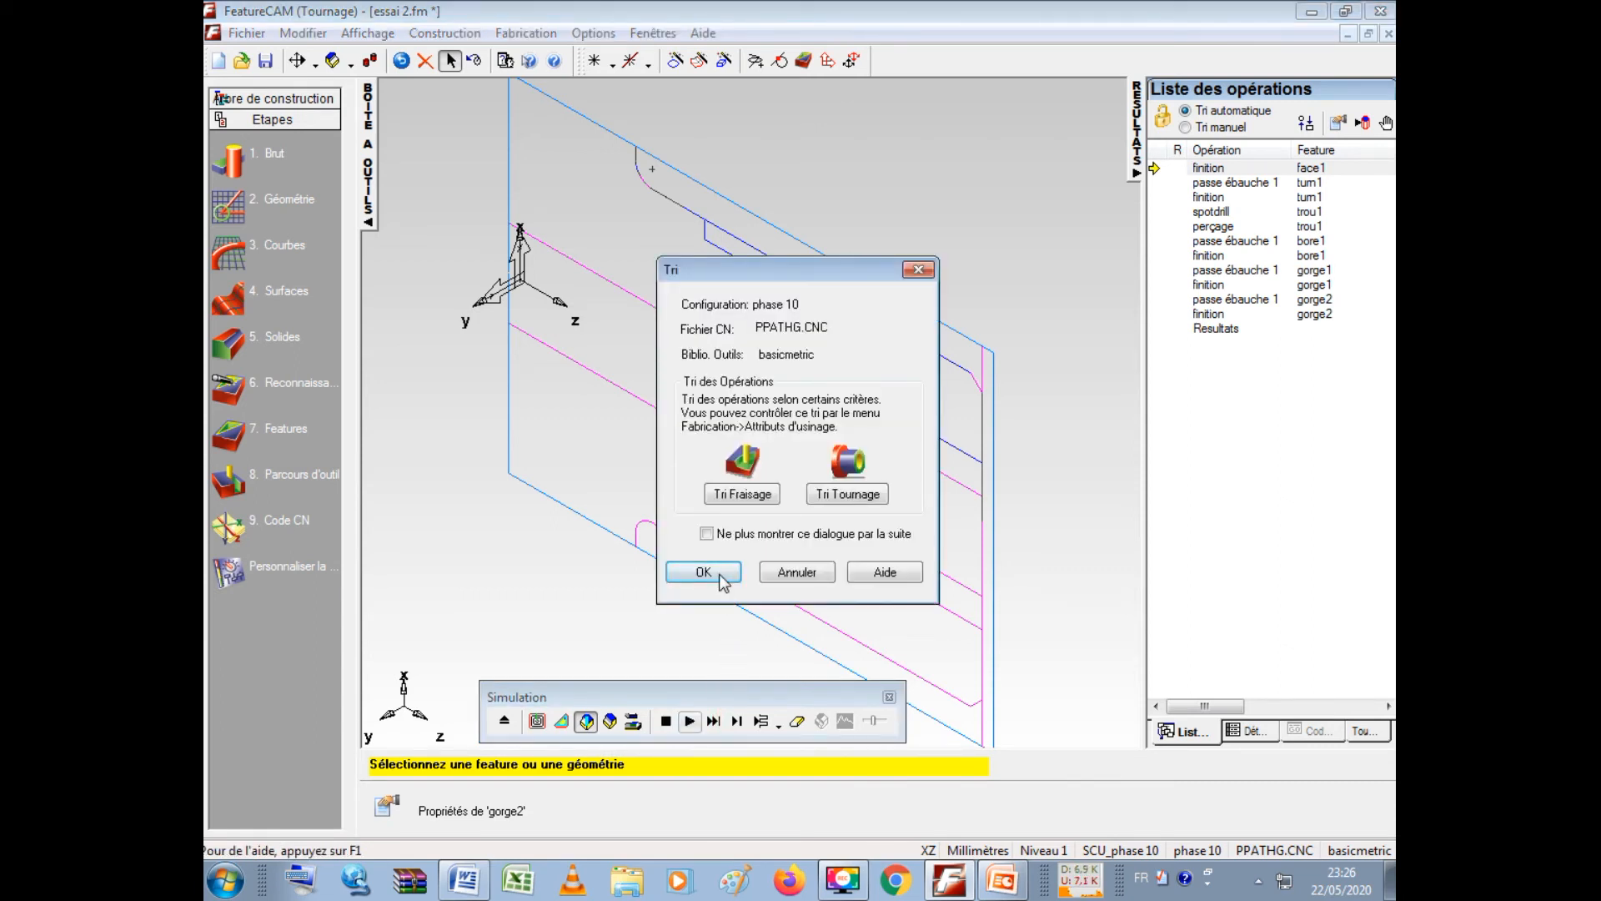
{"action": "left_click", "coordinate": [704, 572]}
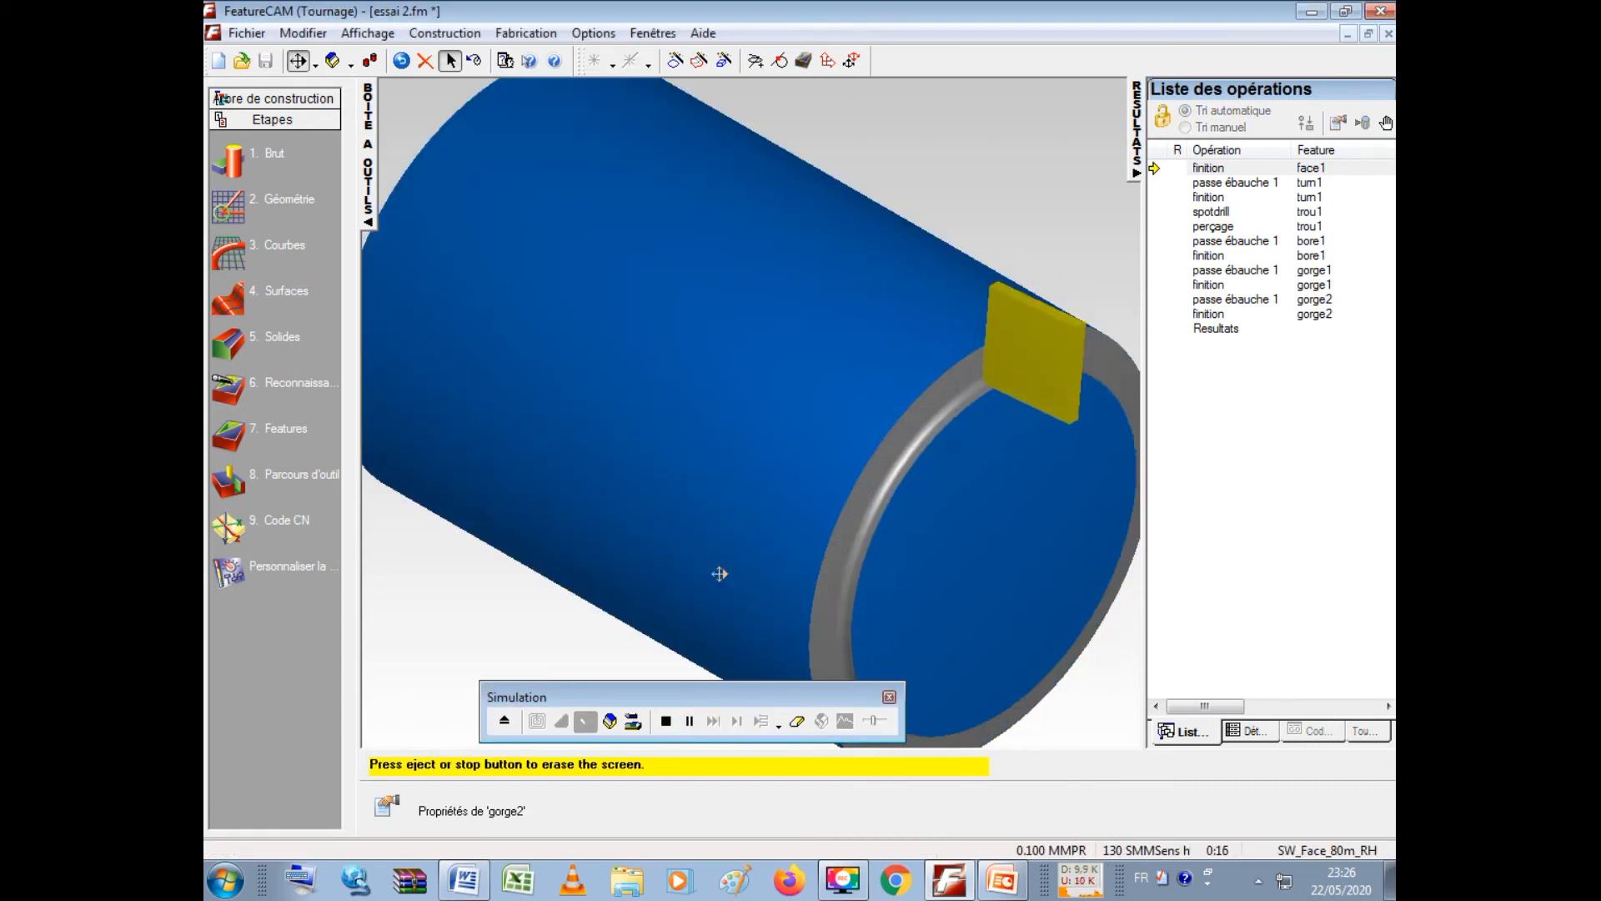
{"action": "left_click_drag", "start_coordinate": [715, 690], "coordinate": [721, 788]}
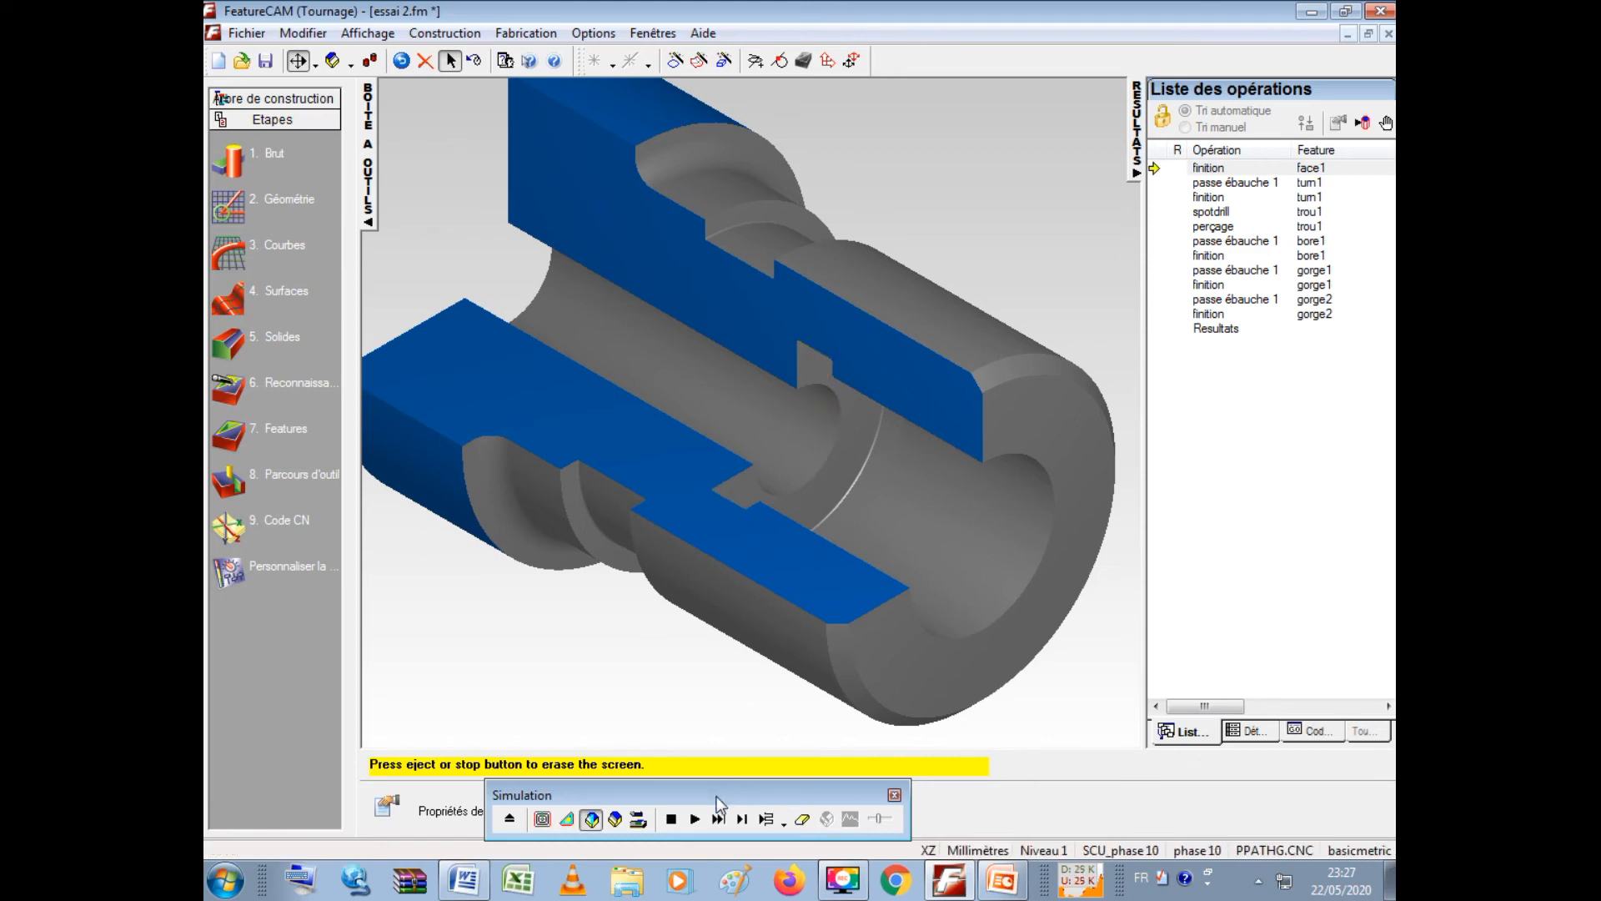
- Stop the 3D simulation and run the 2D simulation of all operations in the Dessus view, accepting the default sorting
{"action": "left_click", "coordinate": [670, 820]}
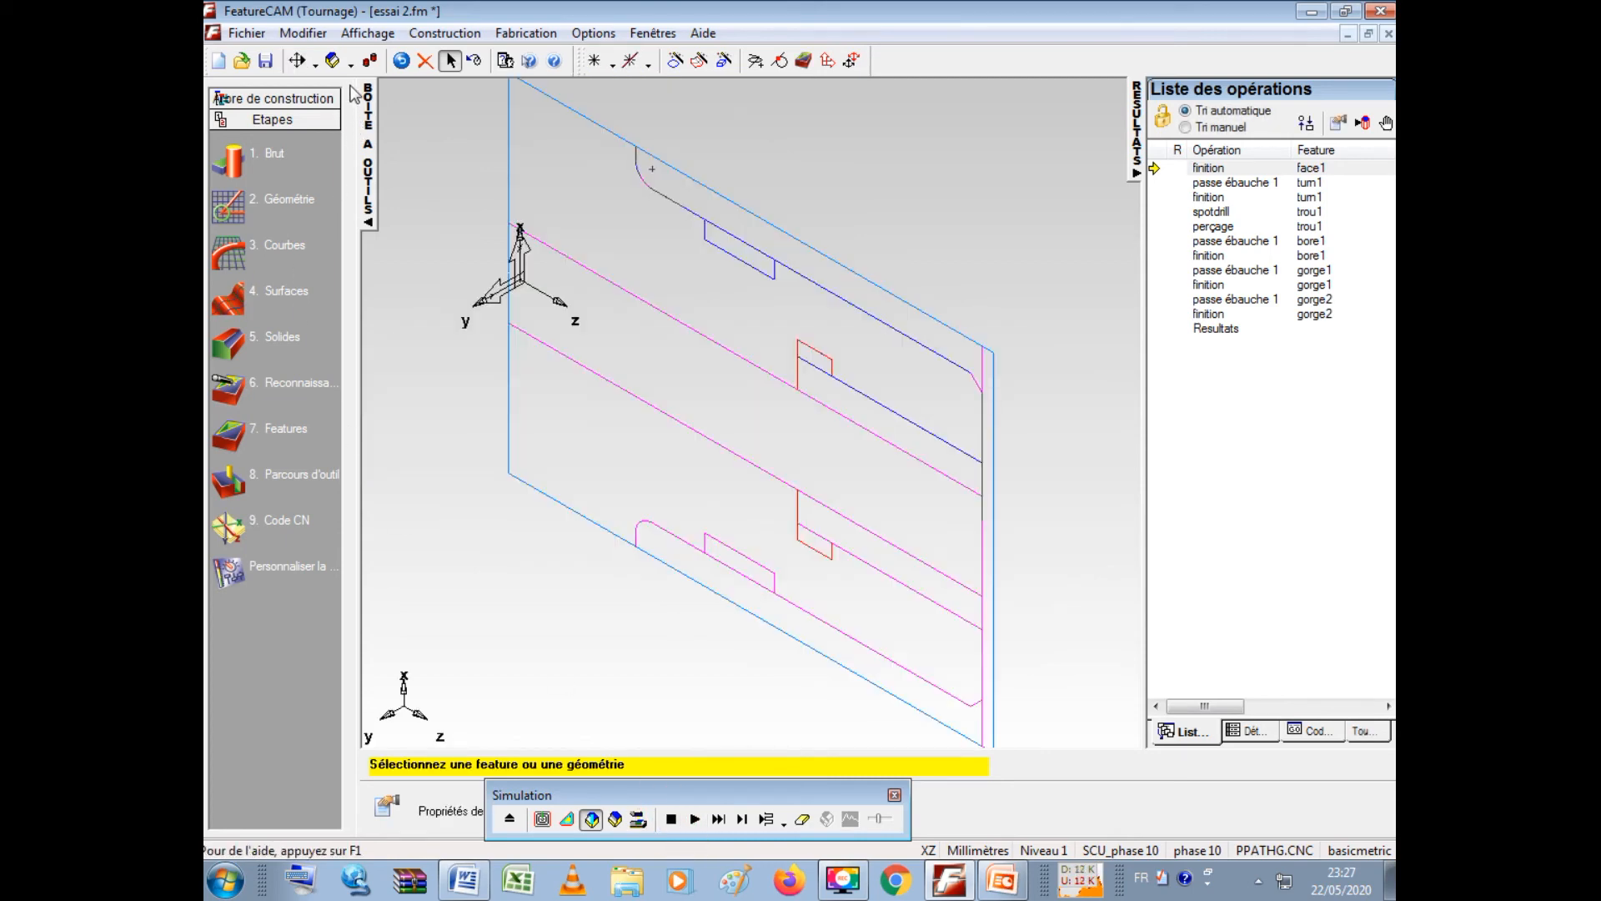
{"action": "left_click", "coordinate": [351, 62]}
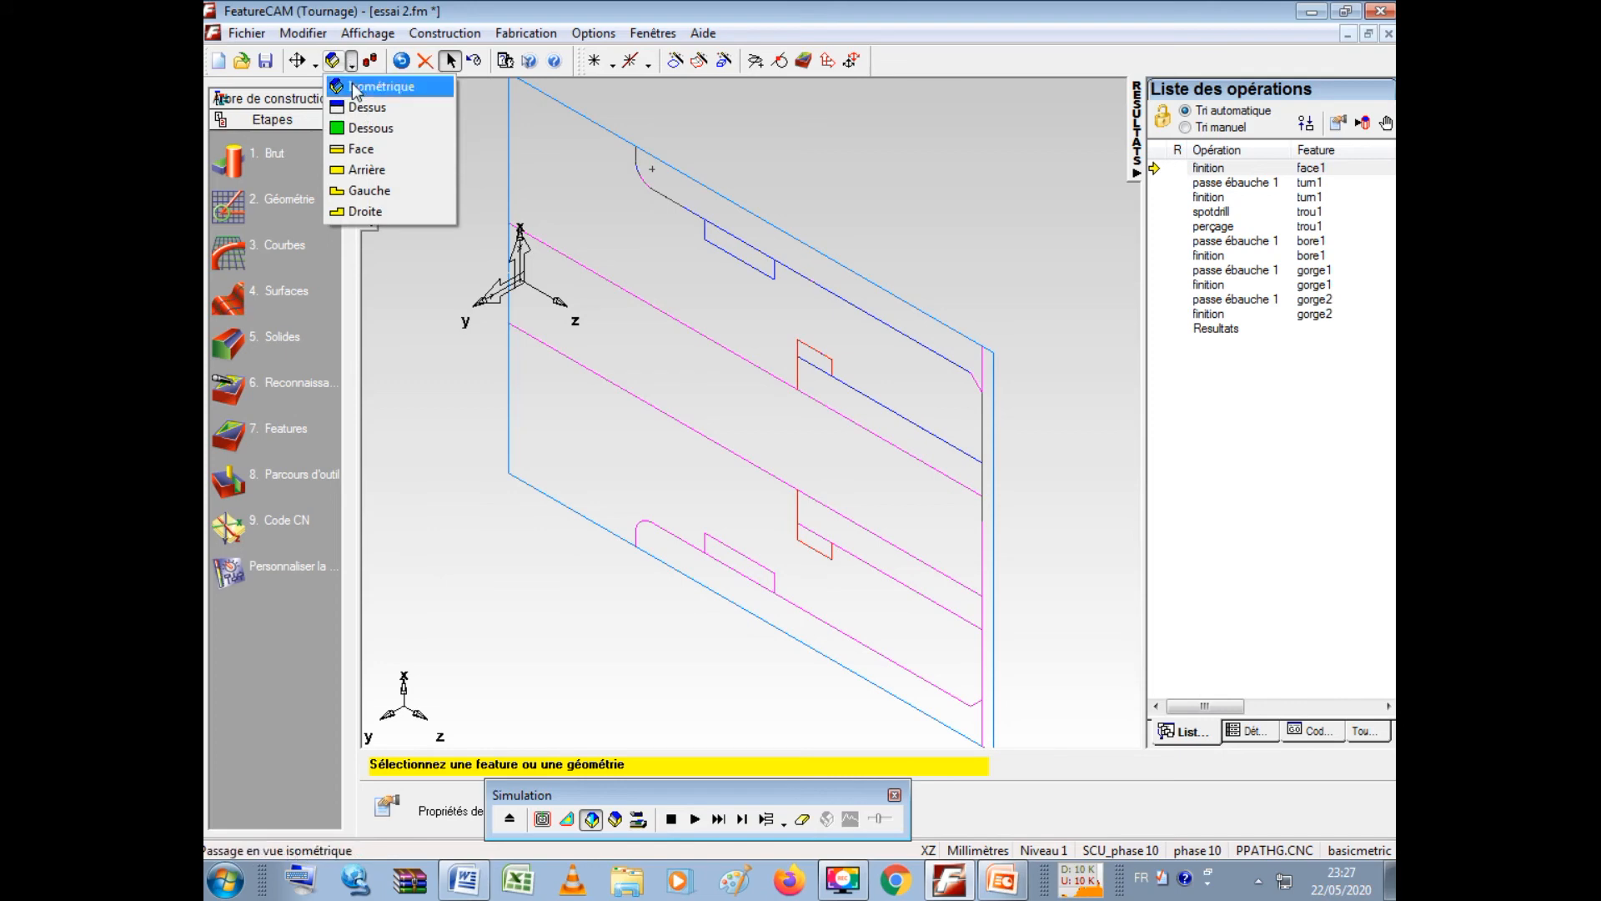
{"action": "left_click", "coordinate": [365, 106]}
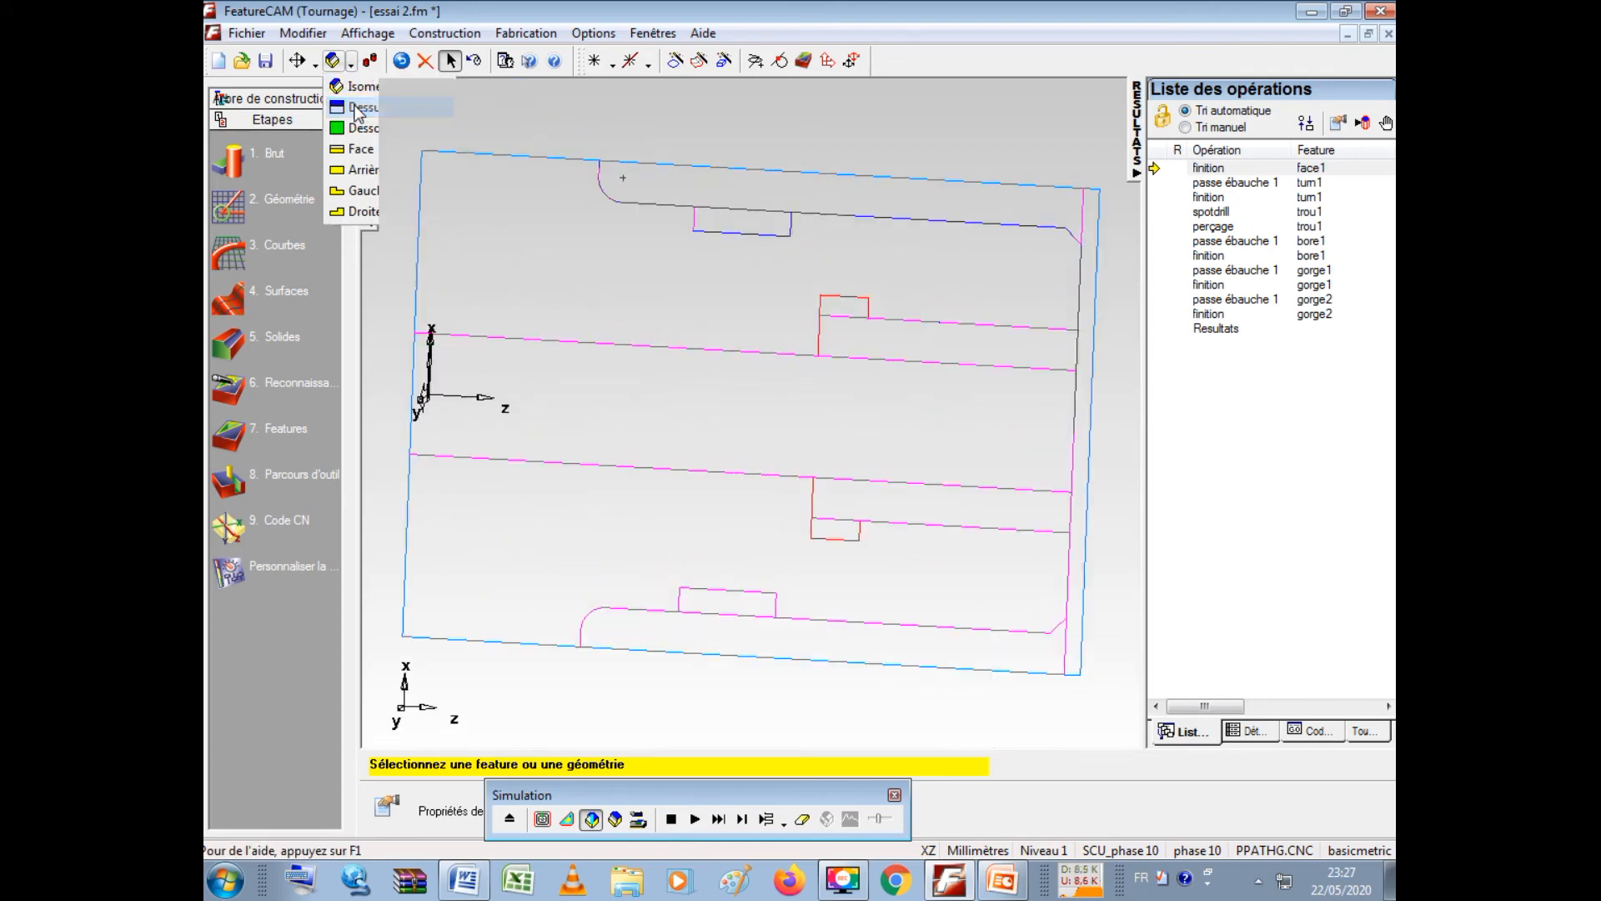
{"action": "left_click", "coordinate": [567, 821]}
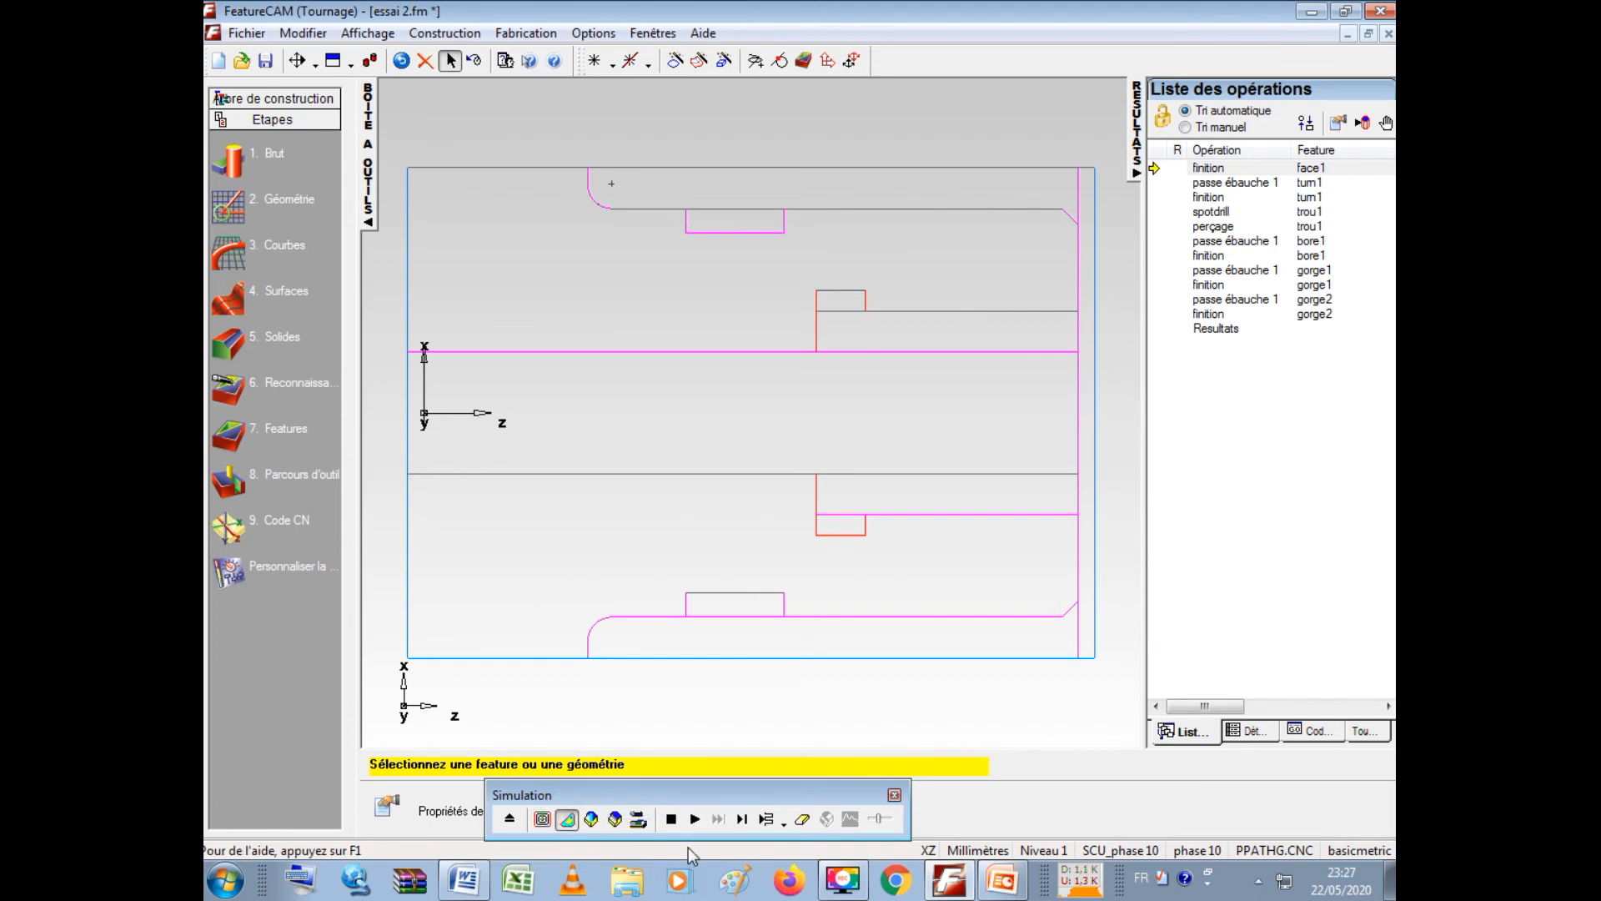
{"action": "left_click", "coordinate": [696, 820]}
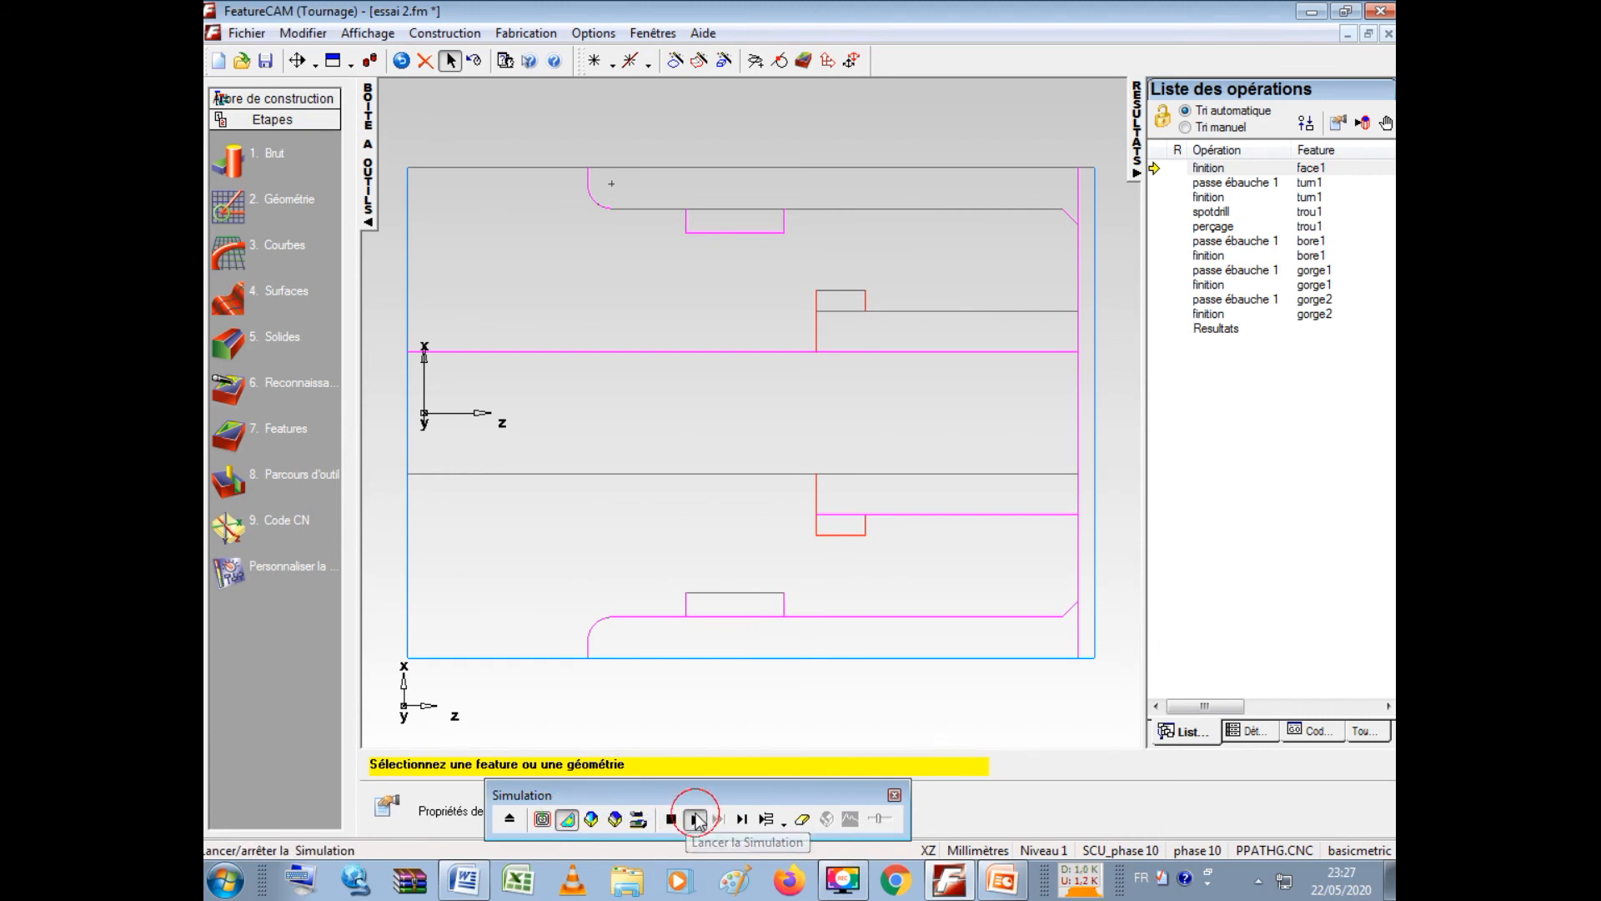
{"action": "left_click", "coordinate": [707, 574]}
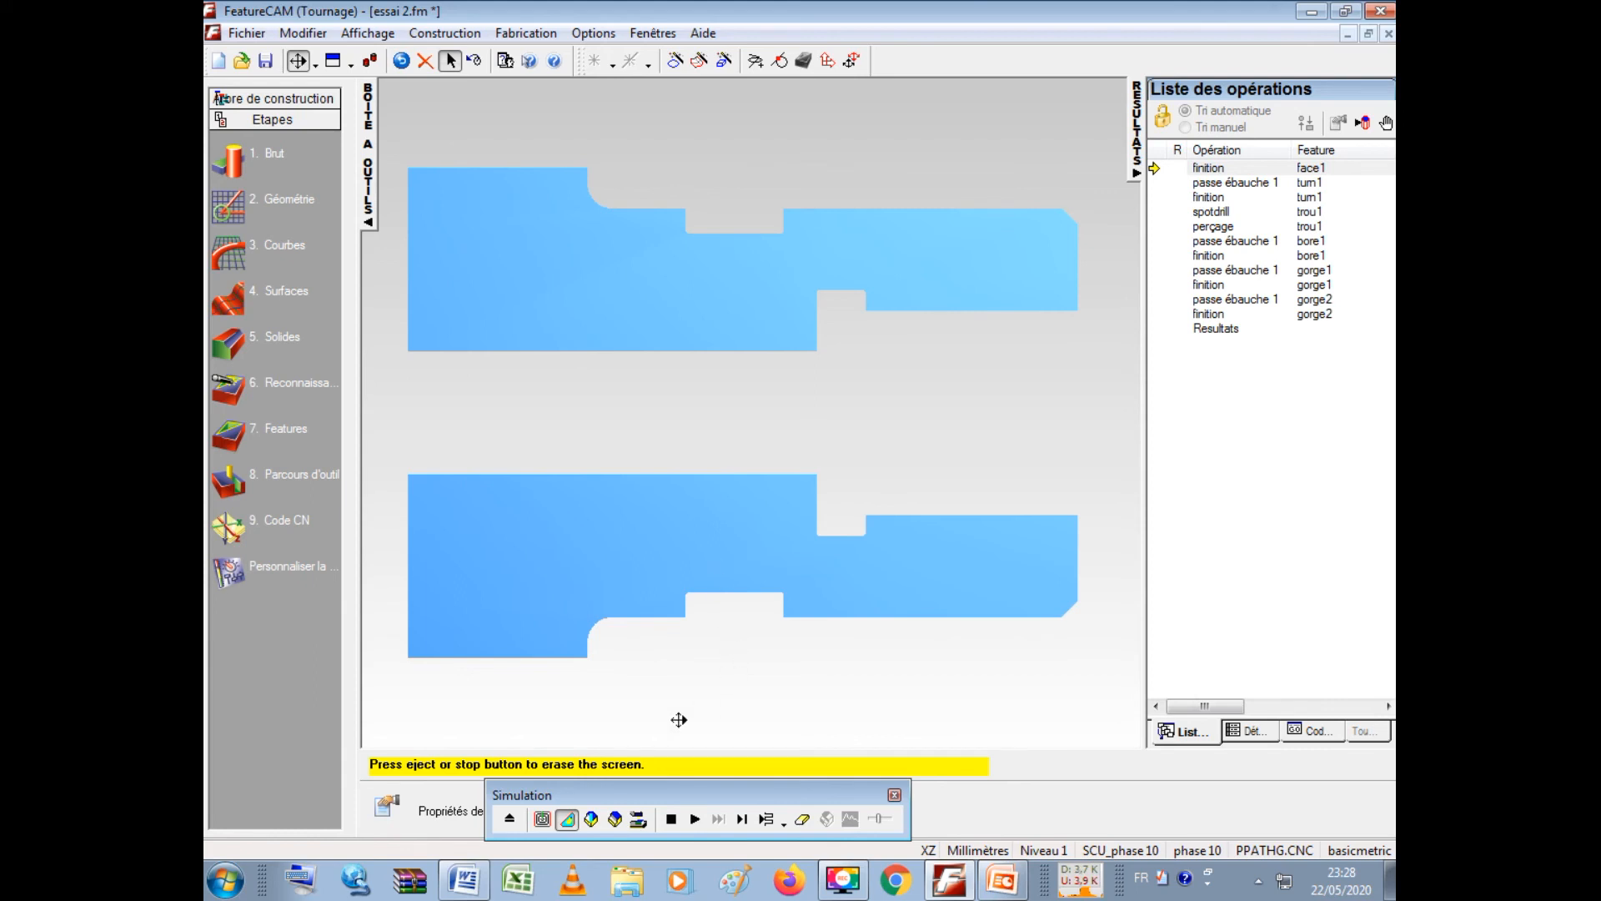
- Stop the 2D simulation and run the toolpath line simulation of all operations, accepting the default operation sorting
{"action": "left_click", "coordinate": [672, 820]}
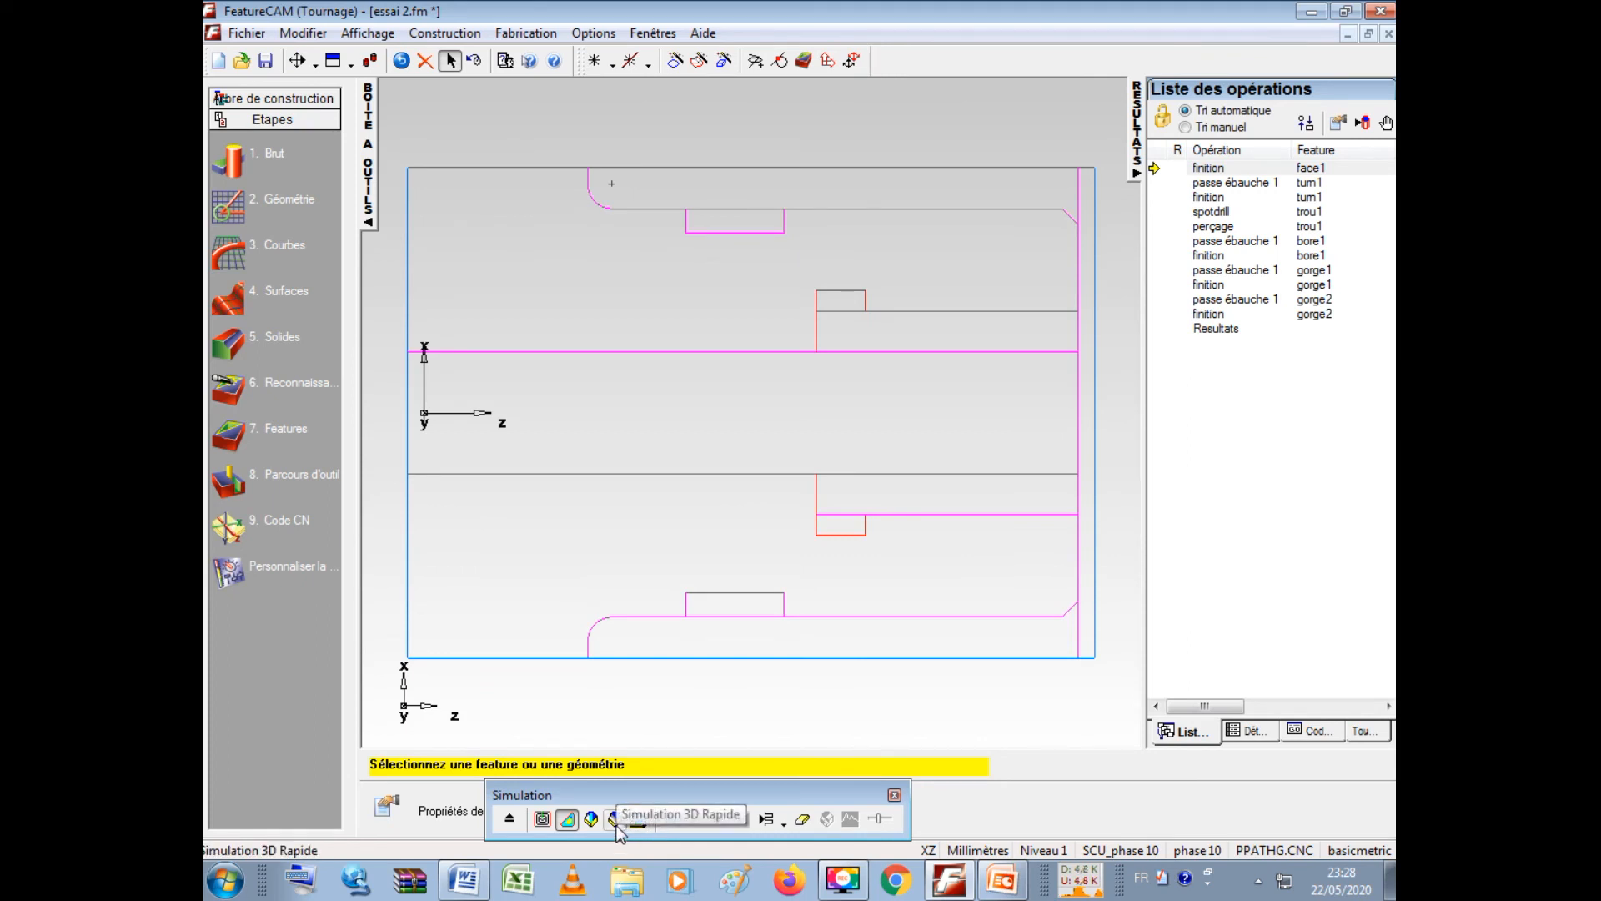
{"action": "left_click", "coordinate": [542, 819]}
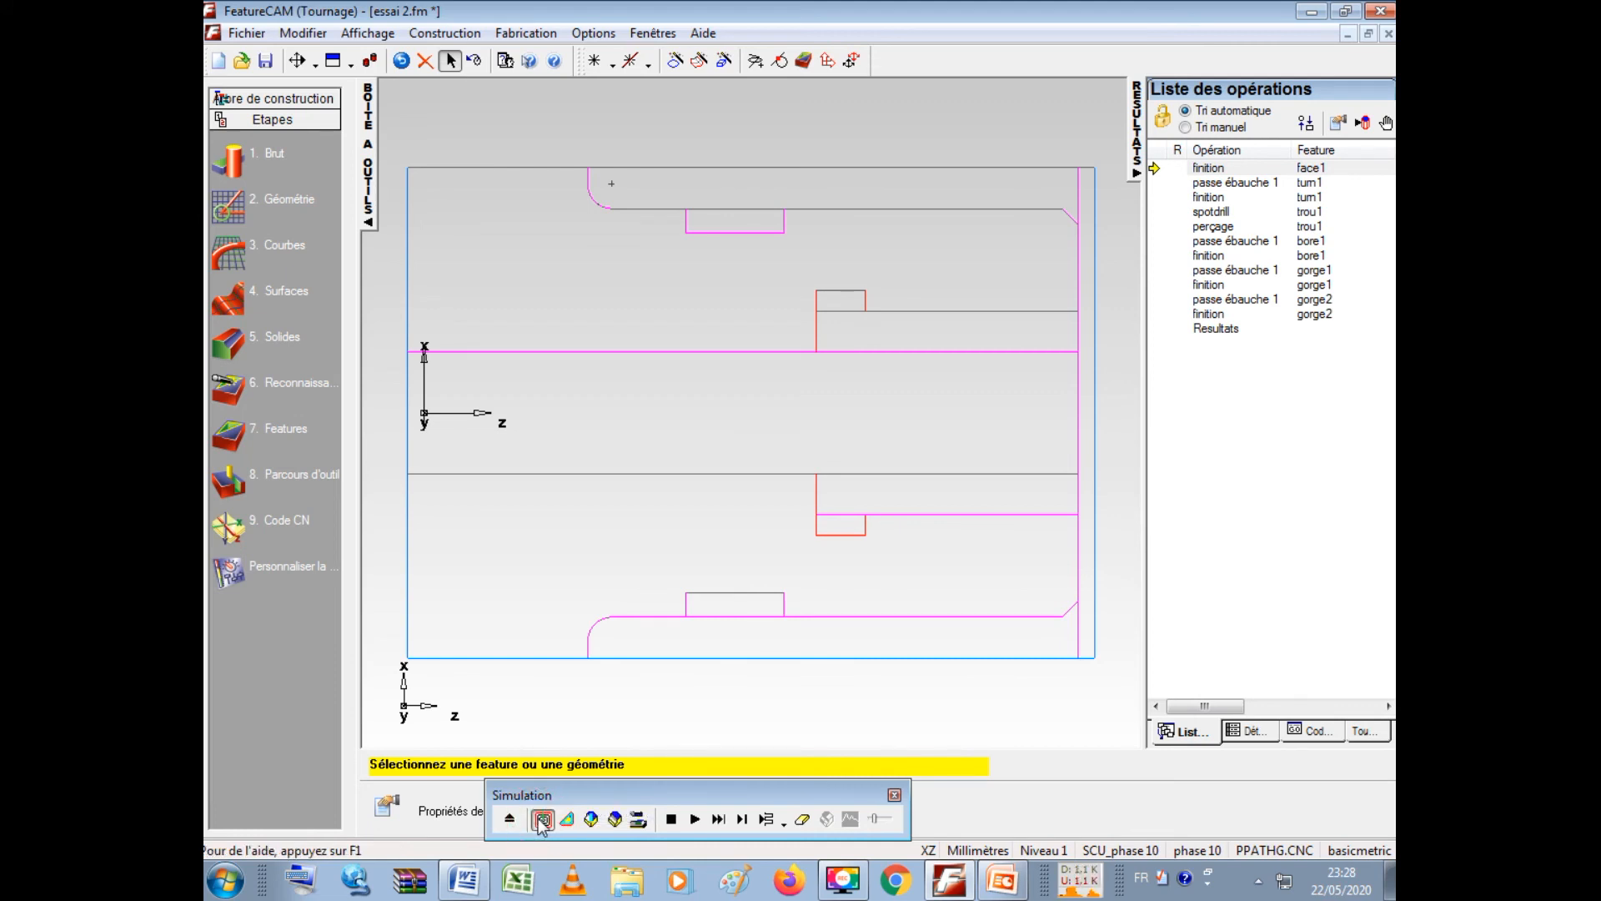
{"action": "left_click", "coordinate": [697, 821]}
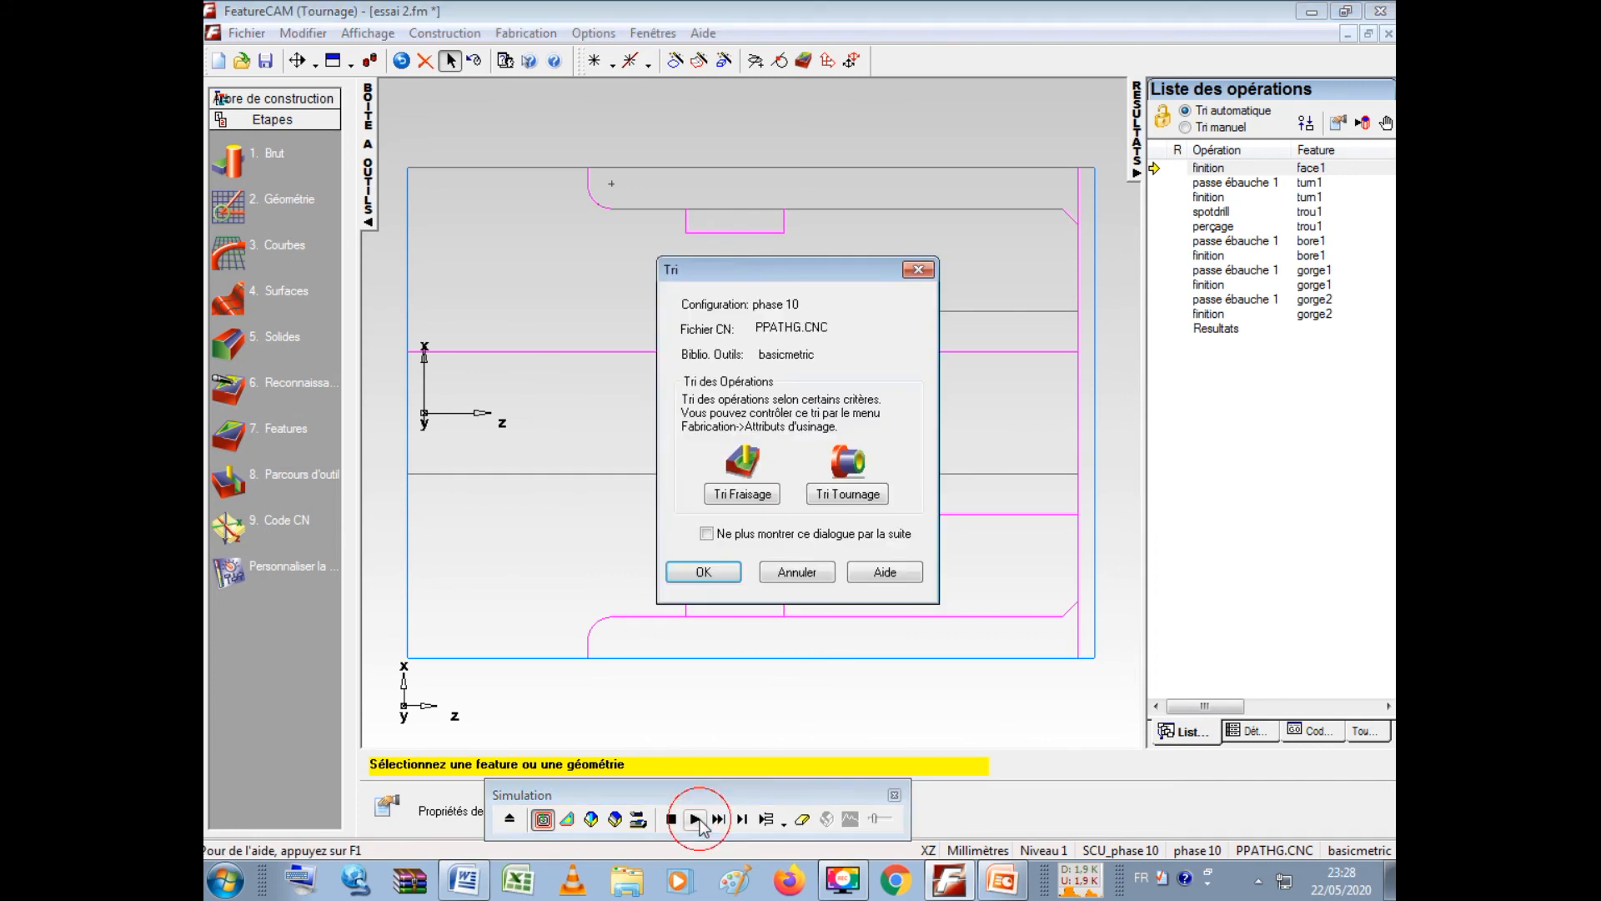
{"action": "left_click", "coordinate": [727, 574]}
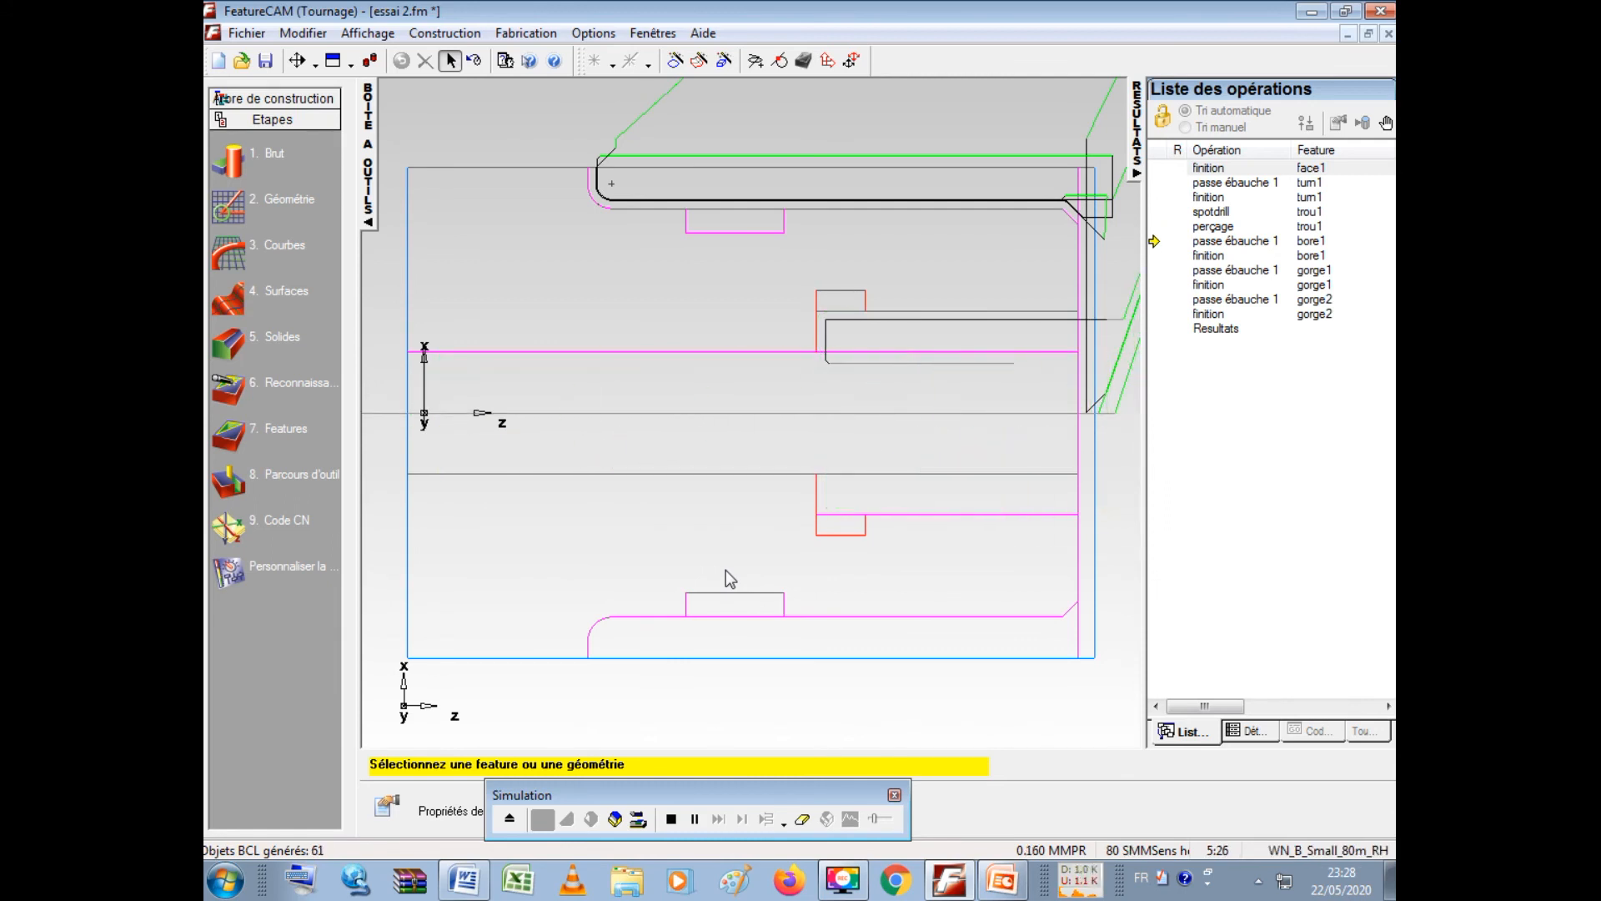
- Stop the toolpath line simulation and run the full machine simulation of all operations, accepting the default sorting
{"action": "left_click", "coordinate": [673, 819]}
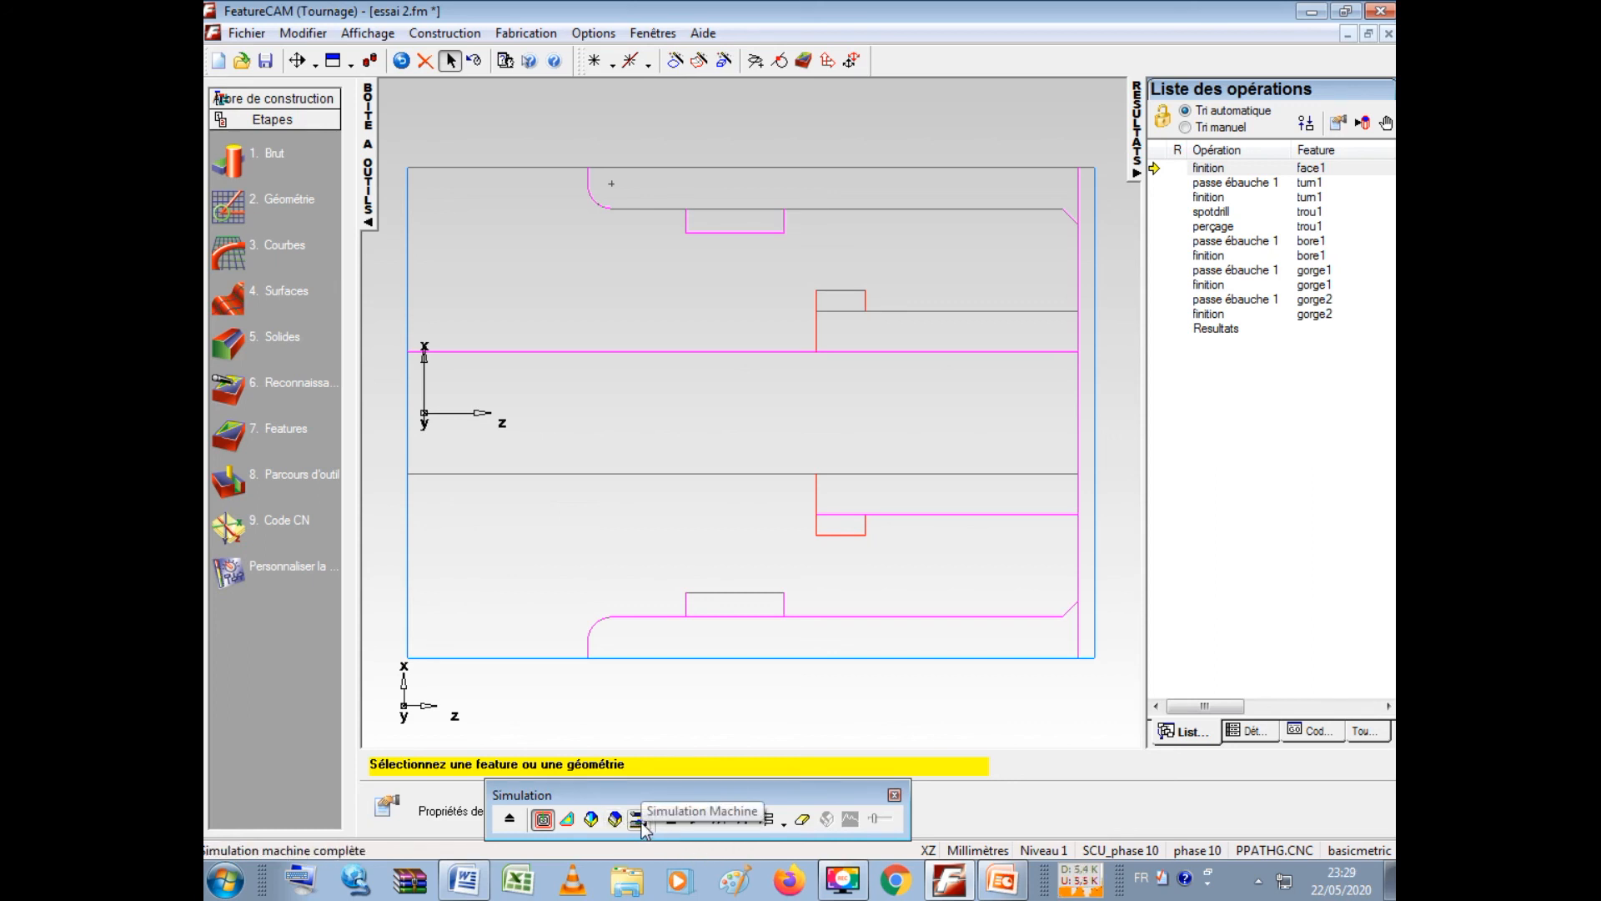
{"action": "left_click", "coordinate": [639, 820]}
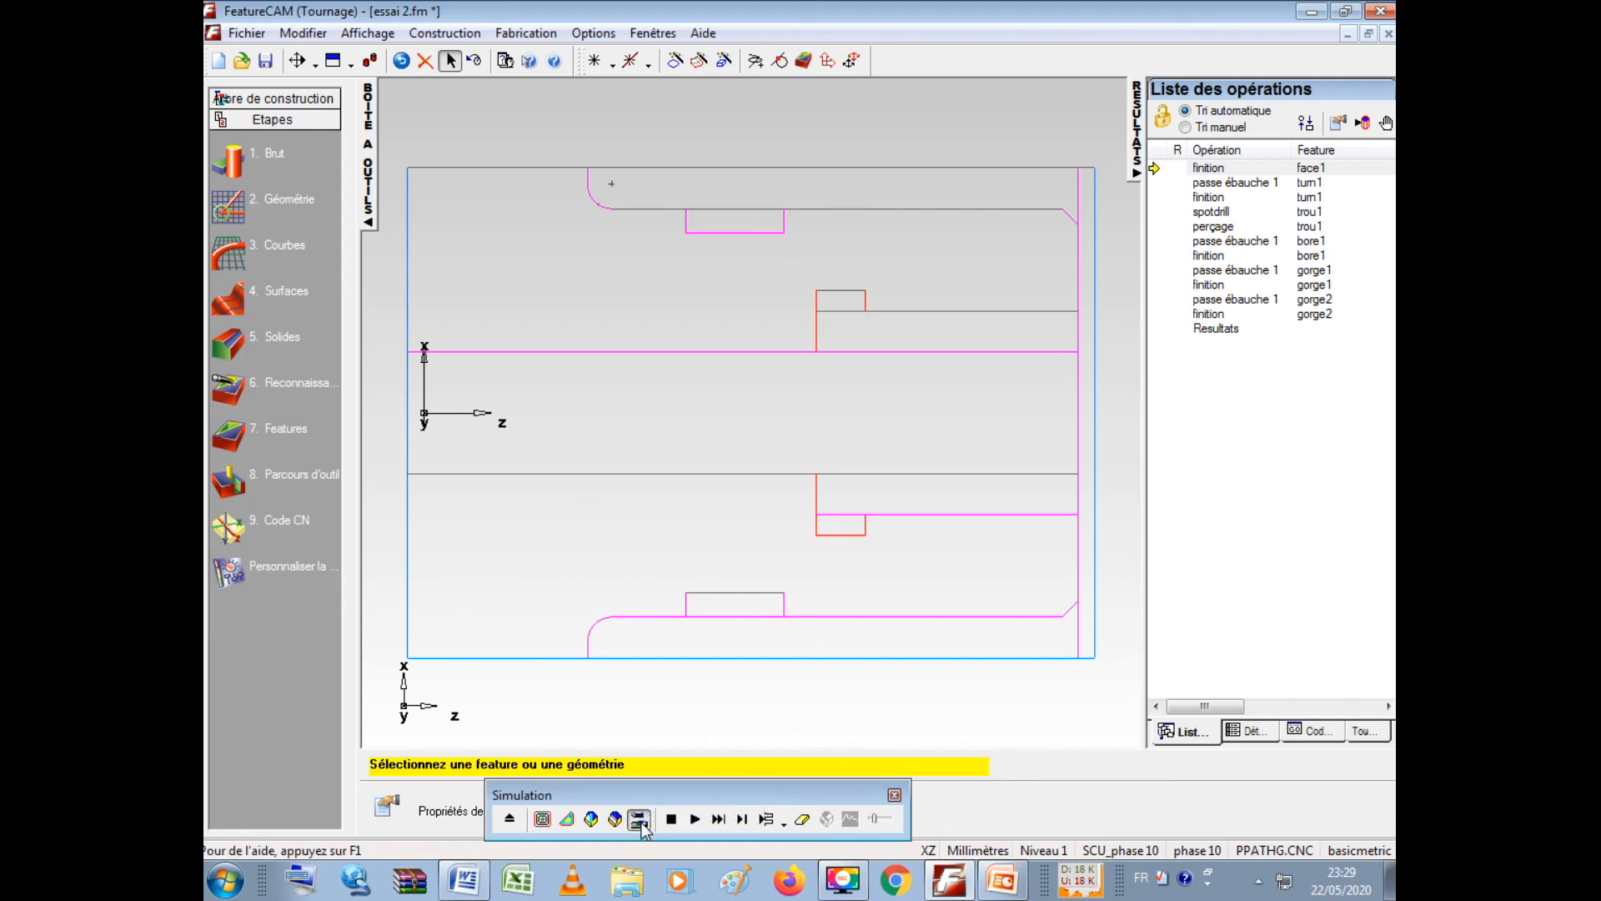
{"action": "left_click", "coordinate": [696, 820]}
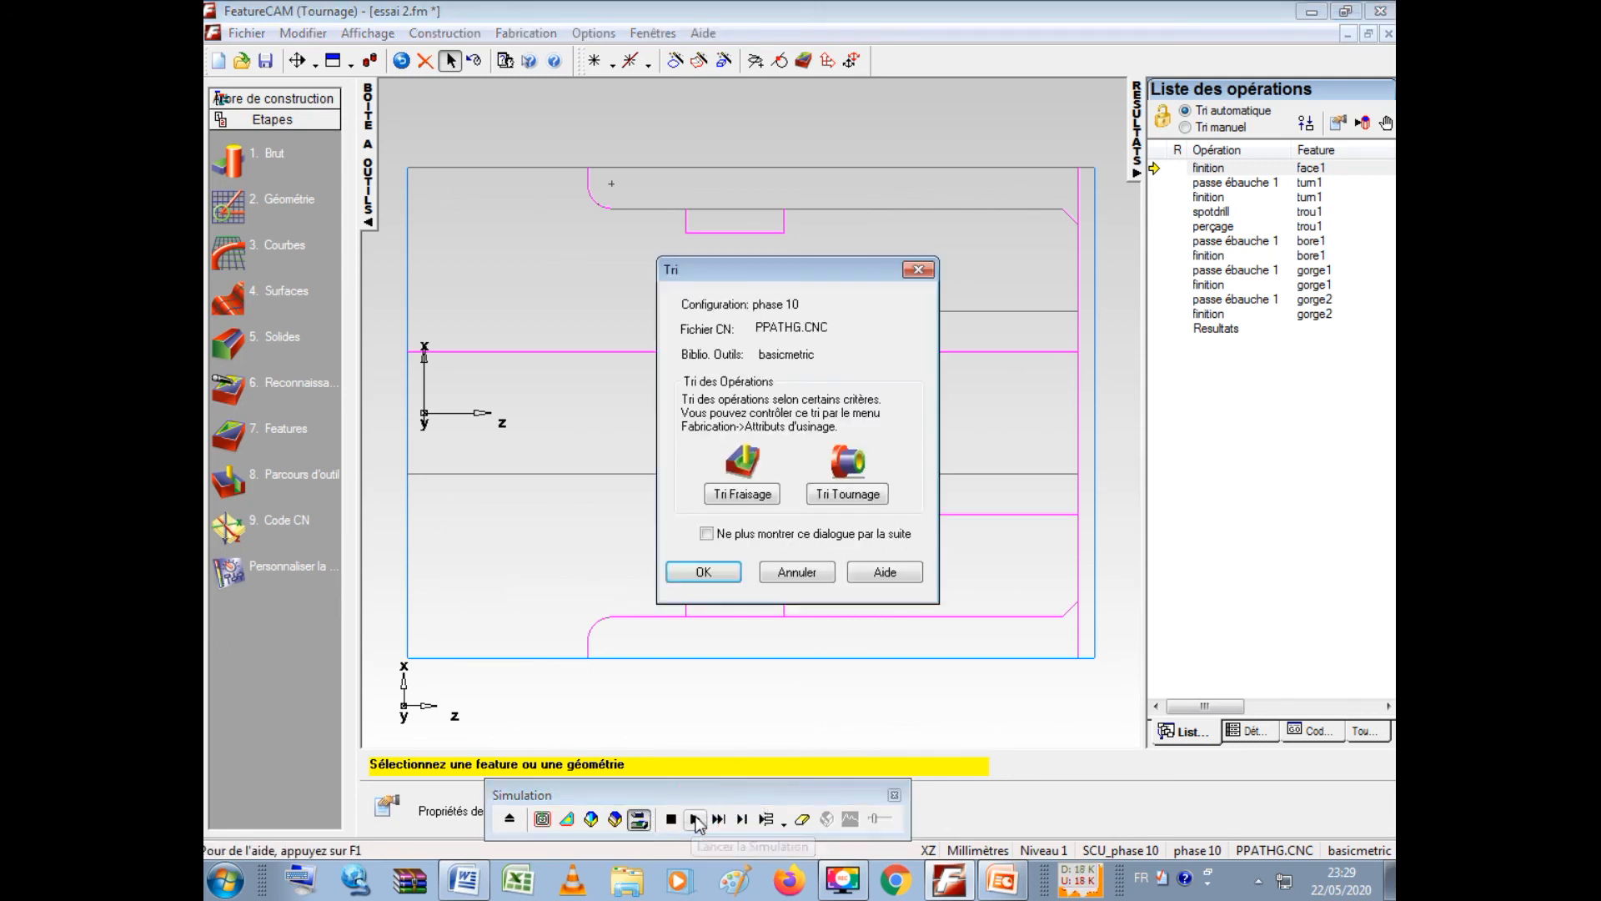
{"action": "left_click", "coordinate": [720, 572]}
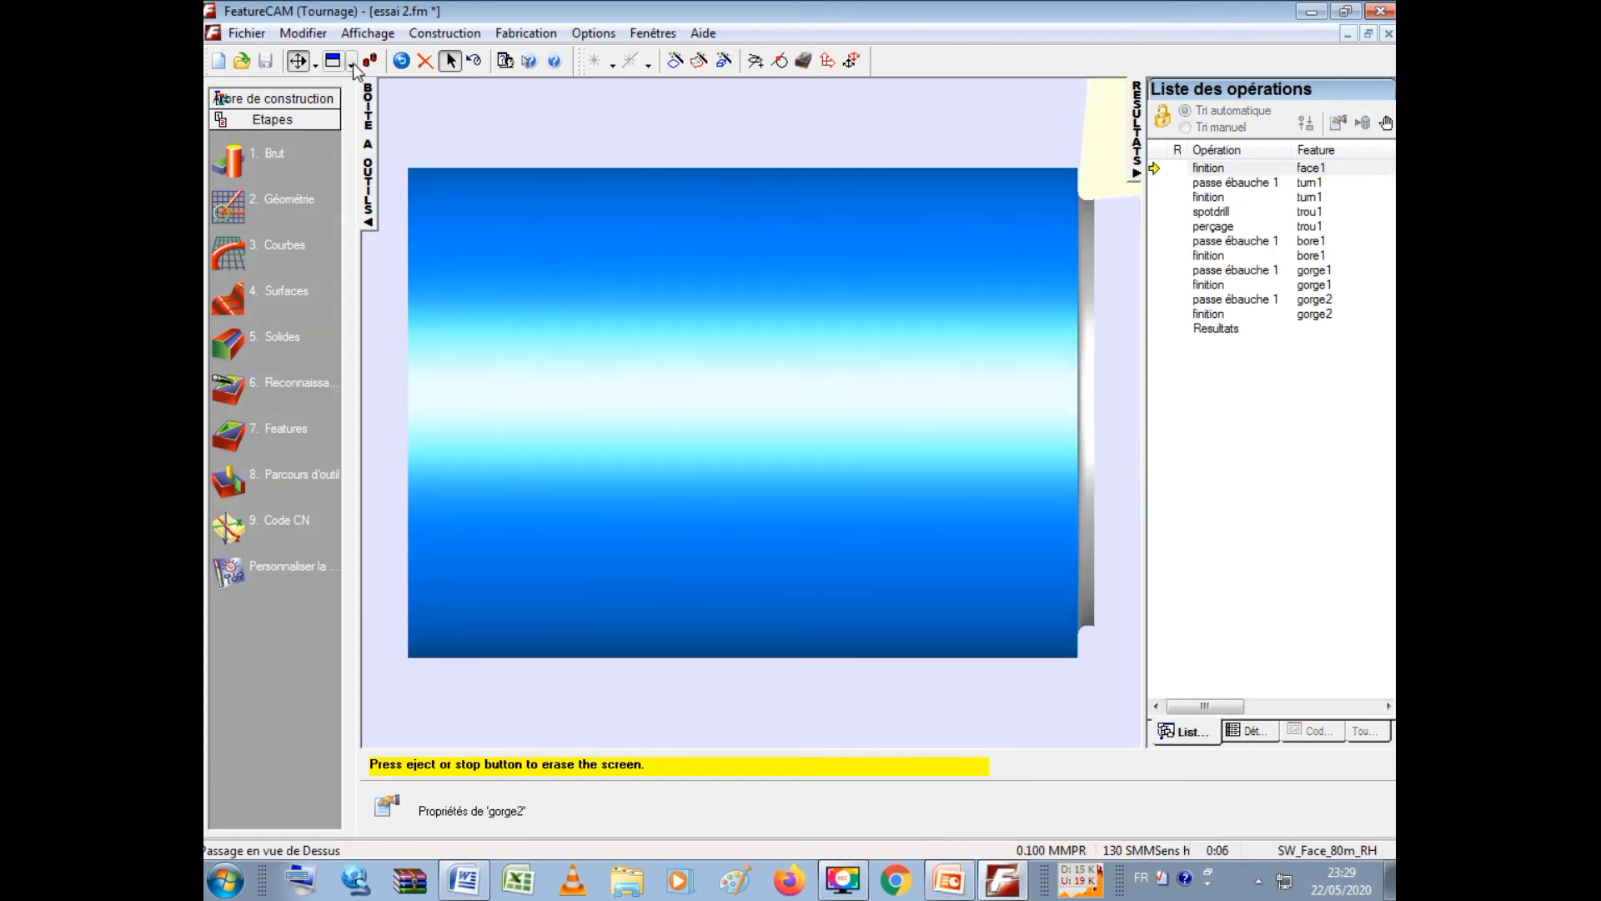
- View the running machine simulation in the Isométrique view and return to the Dessus view
{"action": "left_click", "coordinate": [354, 63]}
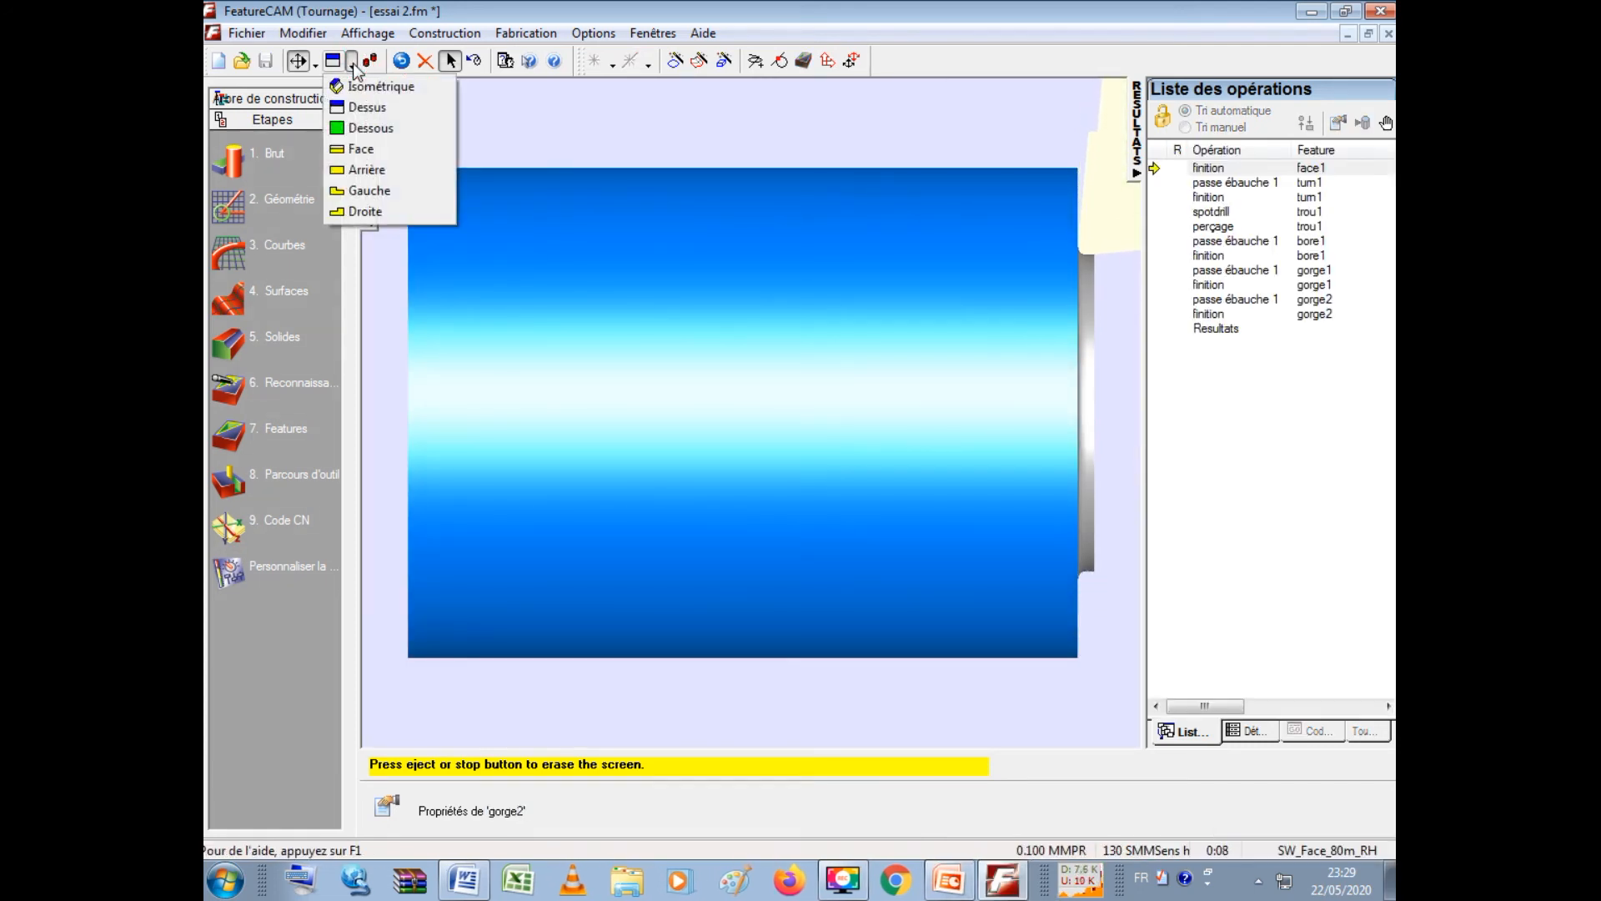
{"action": "left_click", "coordinate": [377, 87]}
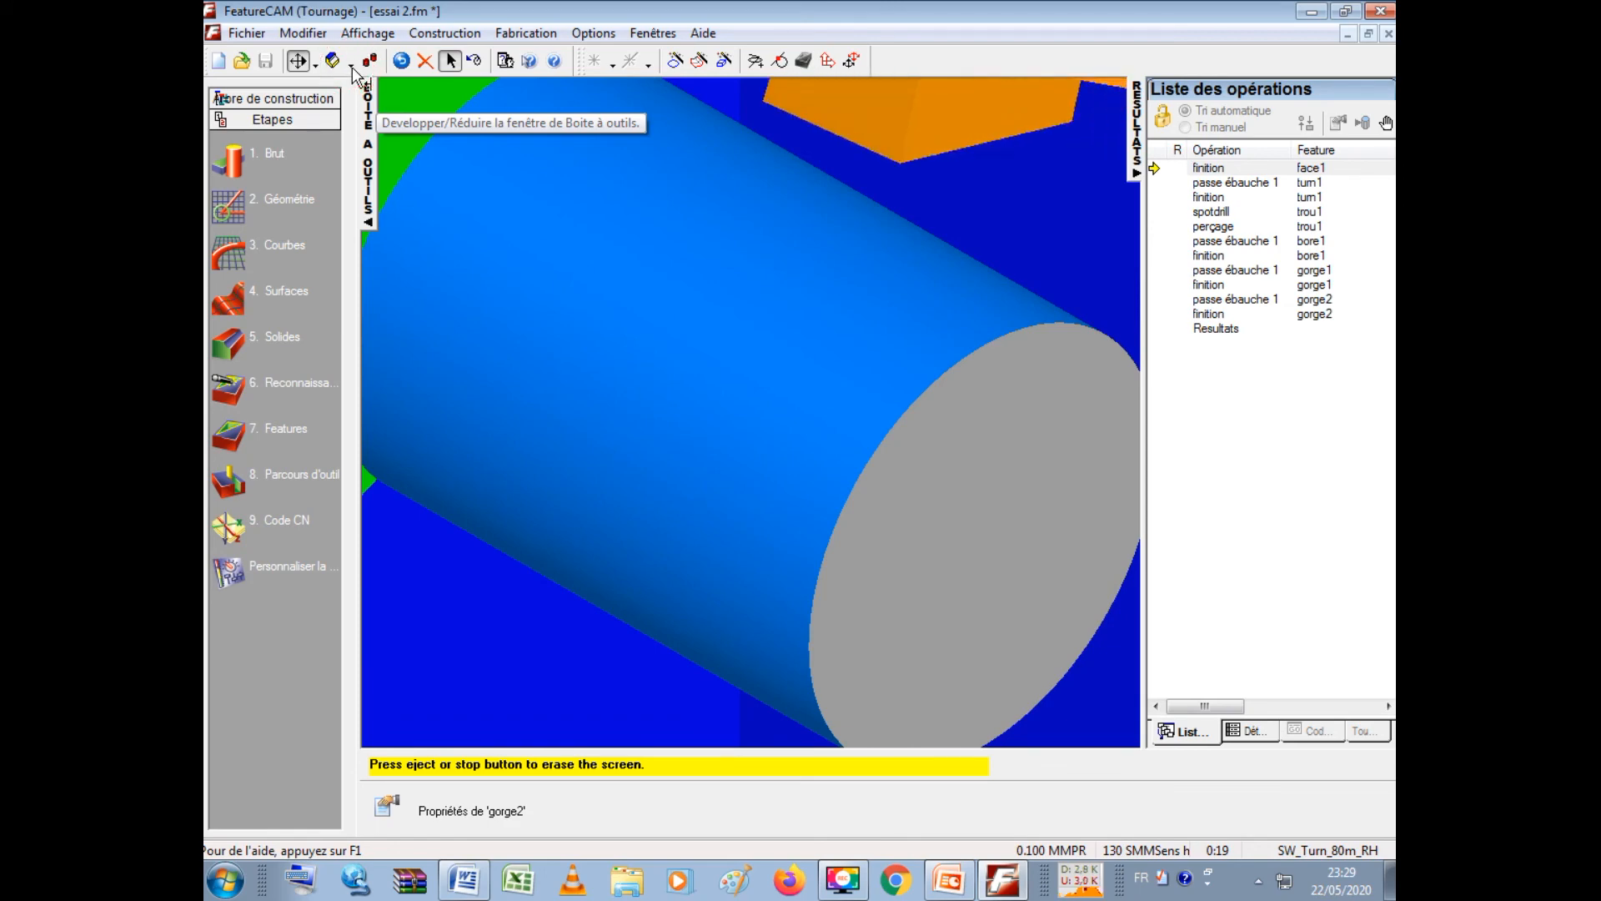
{"action": "left_click", "coordinate": [353, 67]}
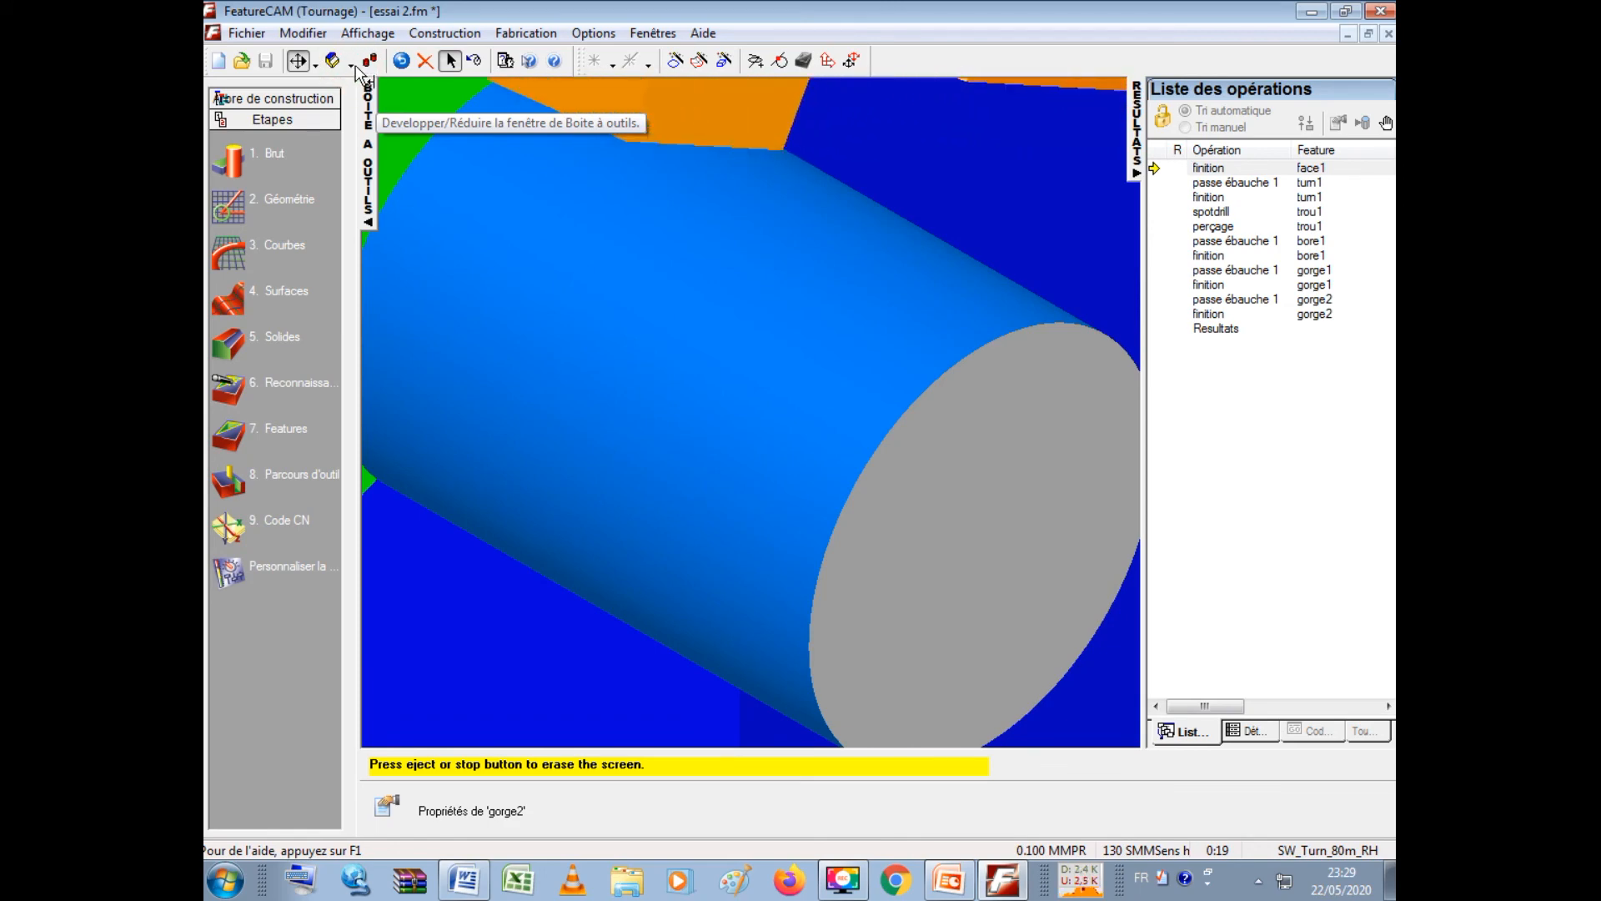
{"action": "left_click", "coordinate": [371, 109]}
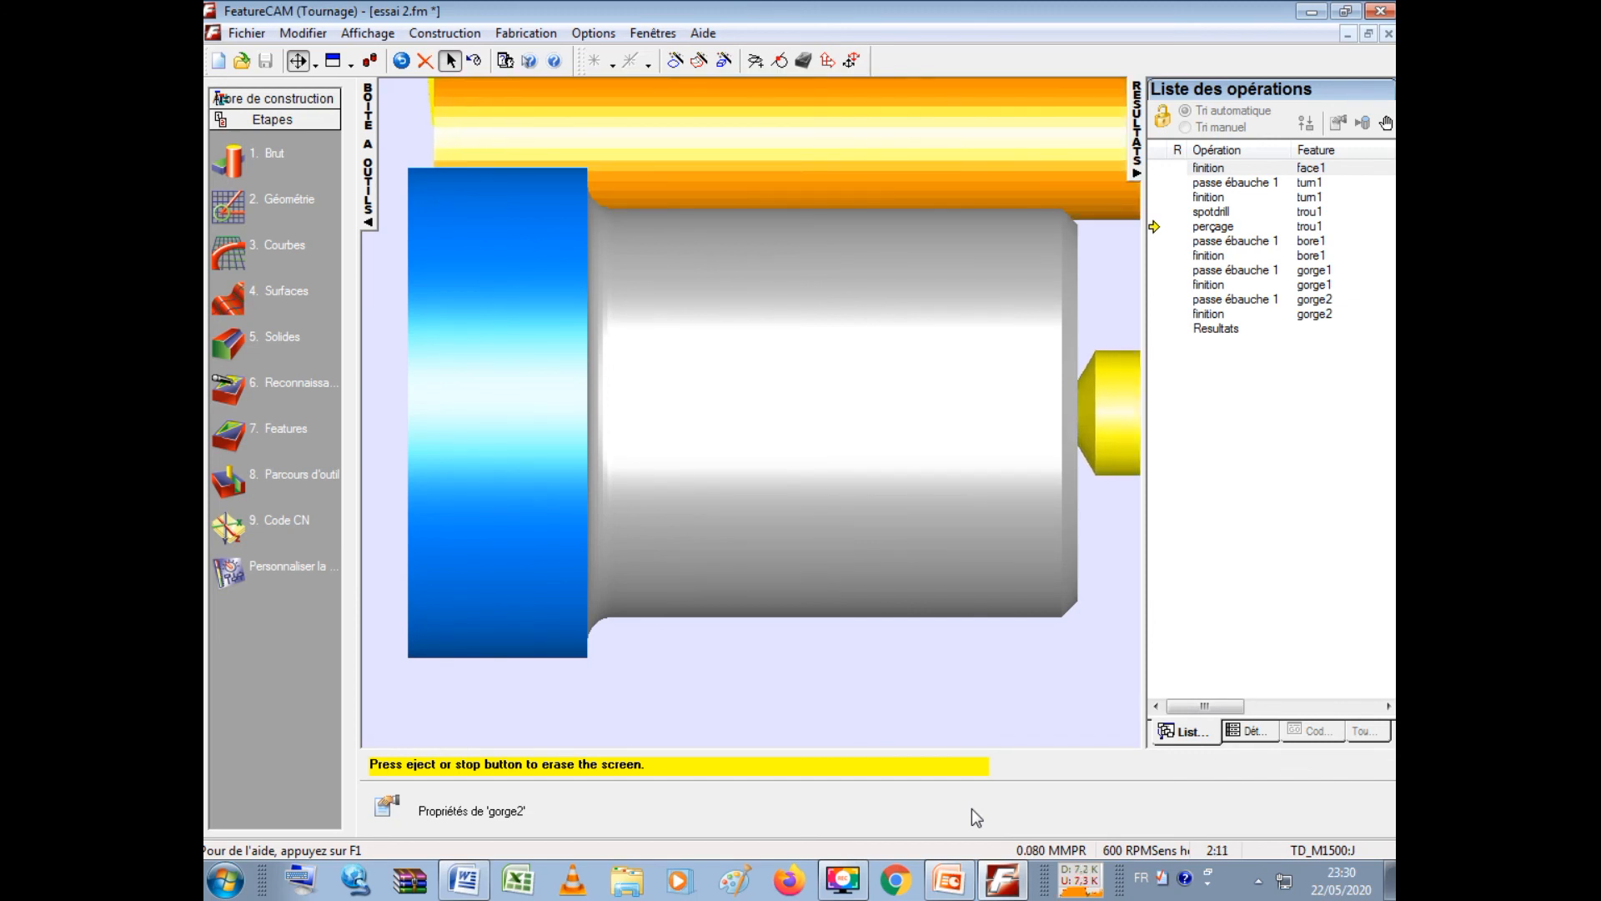
- Return to the toolpath stage, widen the results area, and review the manufacturing details, turret timeline and generated NC code
{"action": "left_click", "coordinate": [235, 490]}
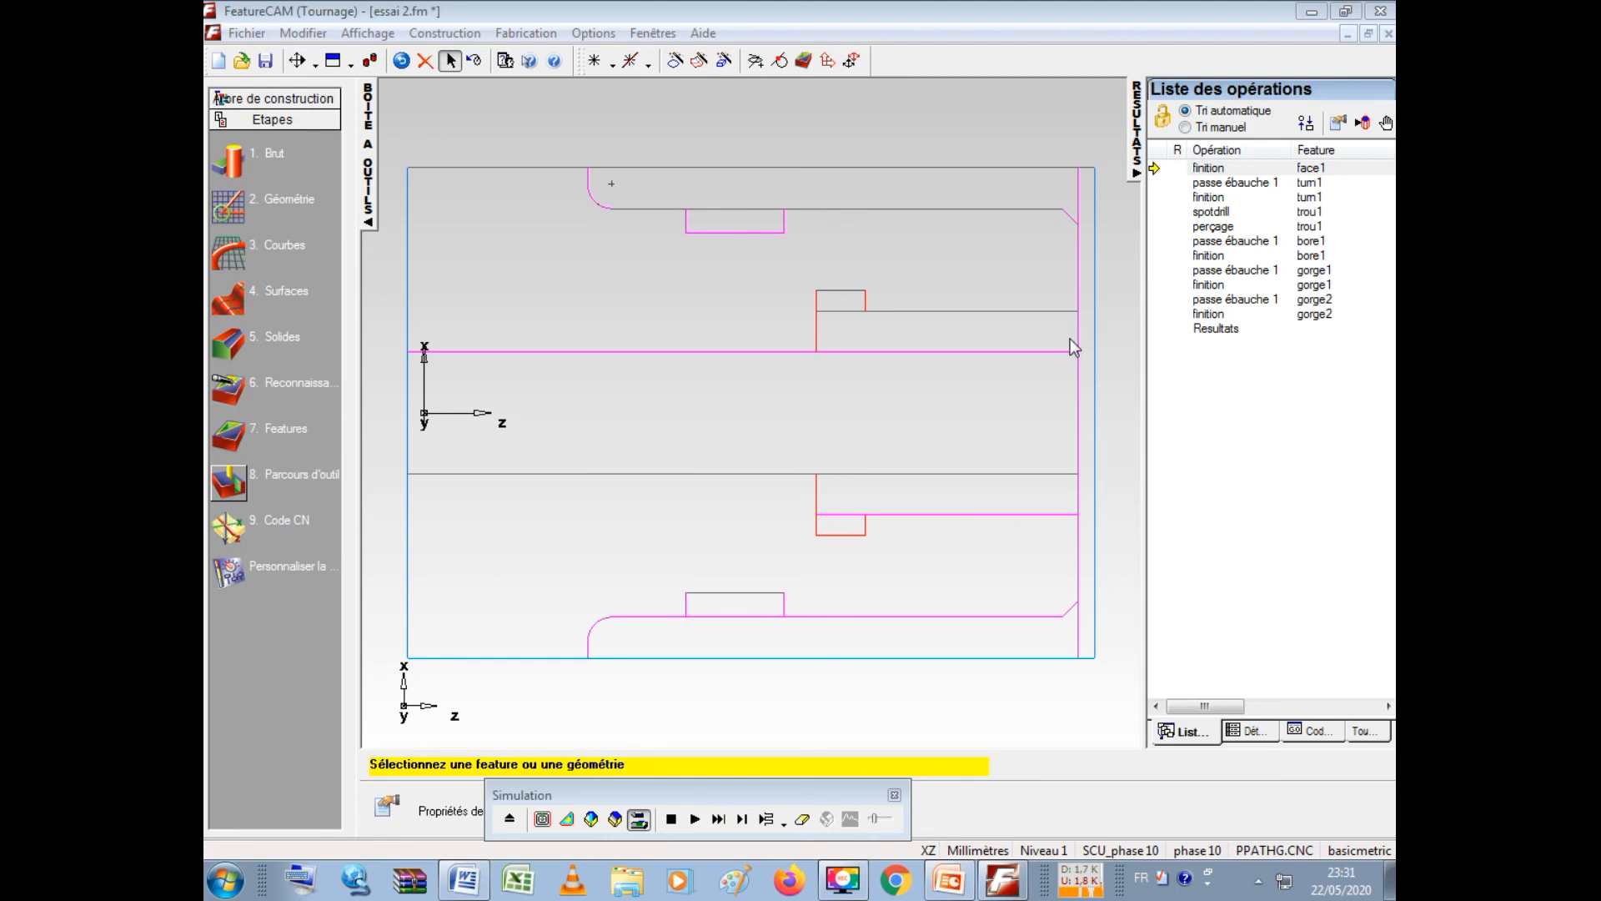
{"action": "left_click_drag", "start_coordinate": [1148, 326], "coordinate": [1004, 350]}
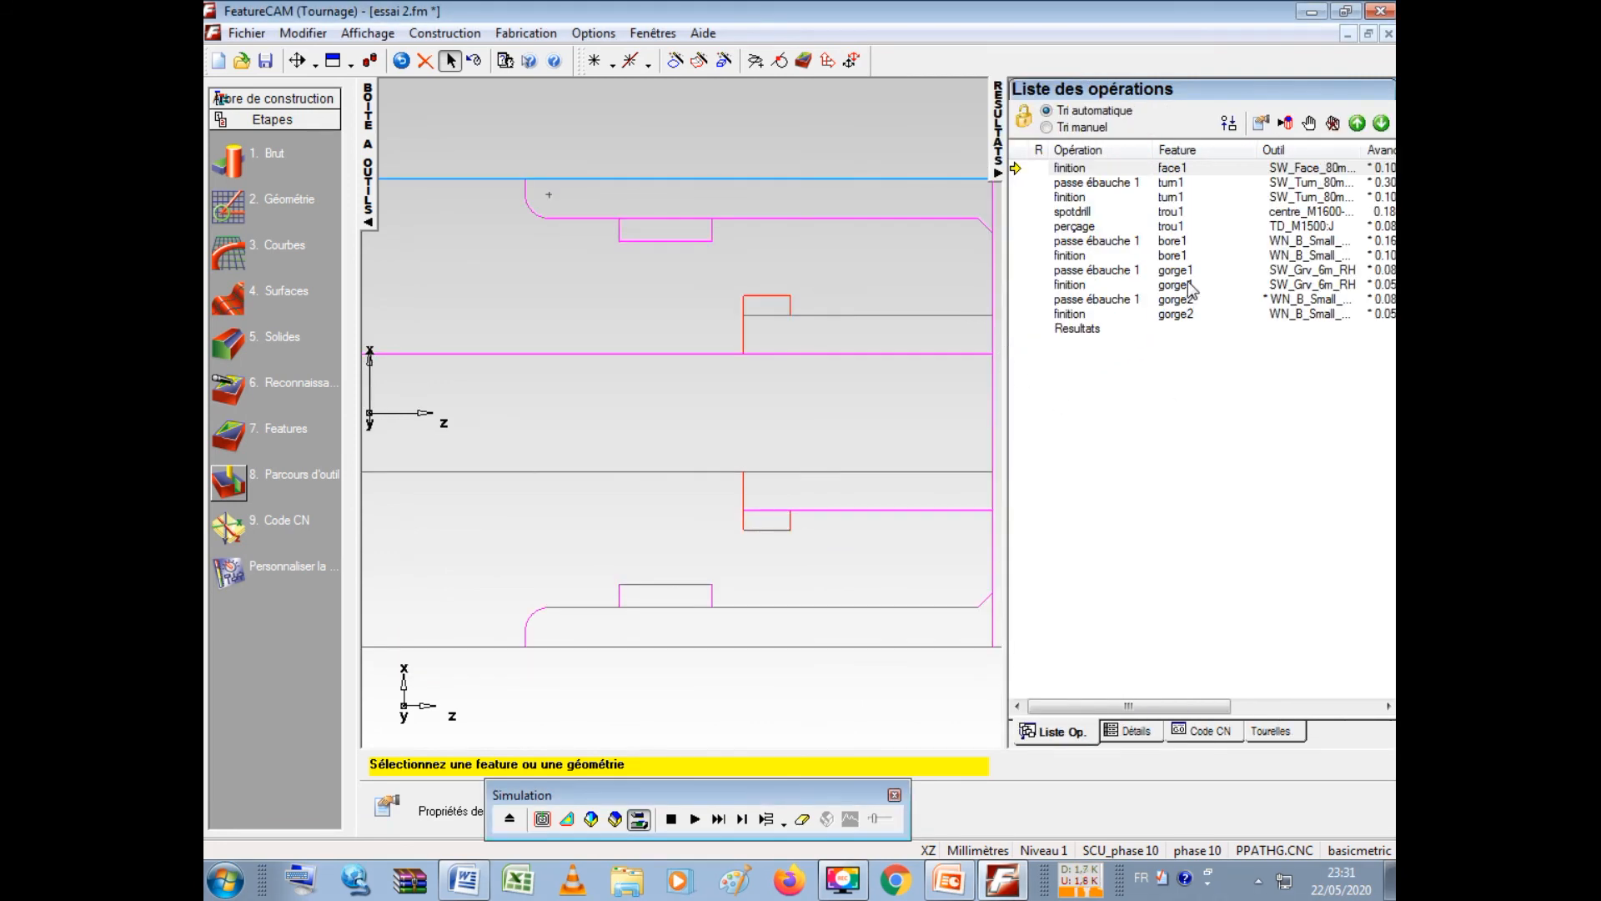
{"action": "left_click", "coordinate": [1138, 731]}
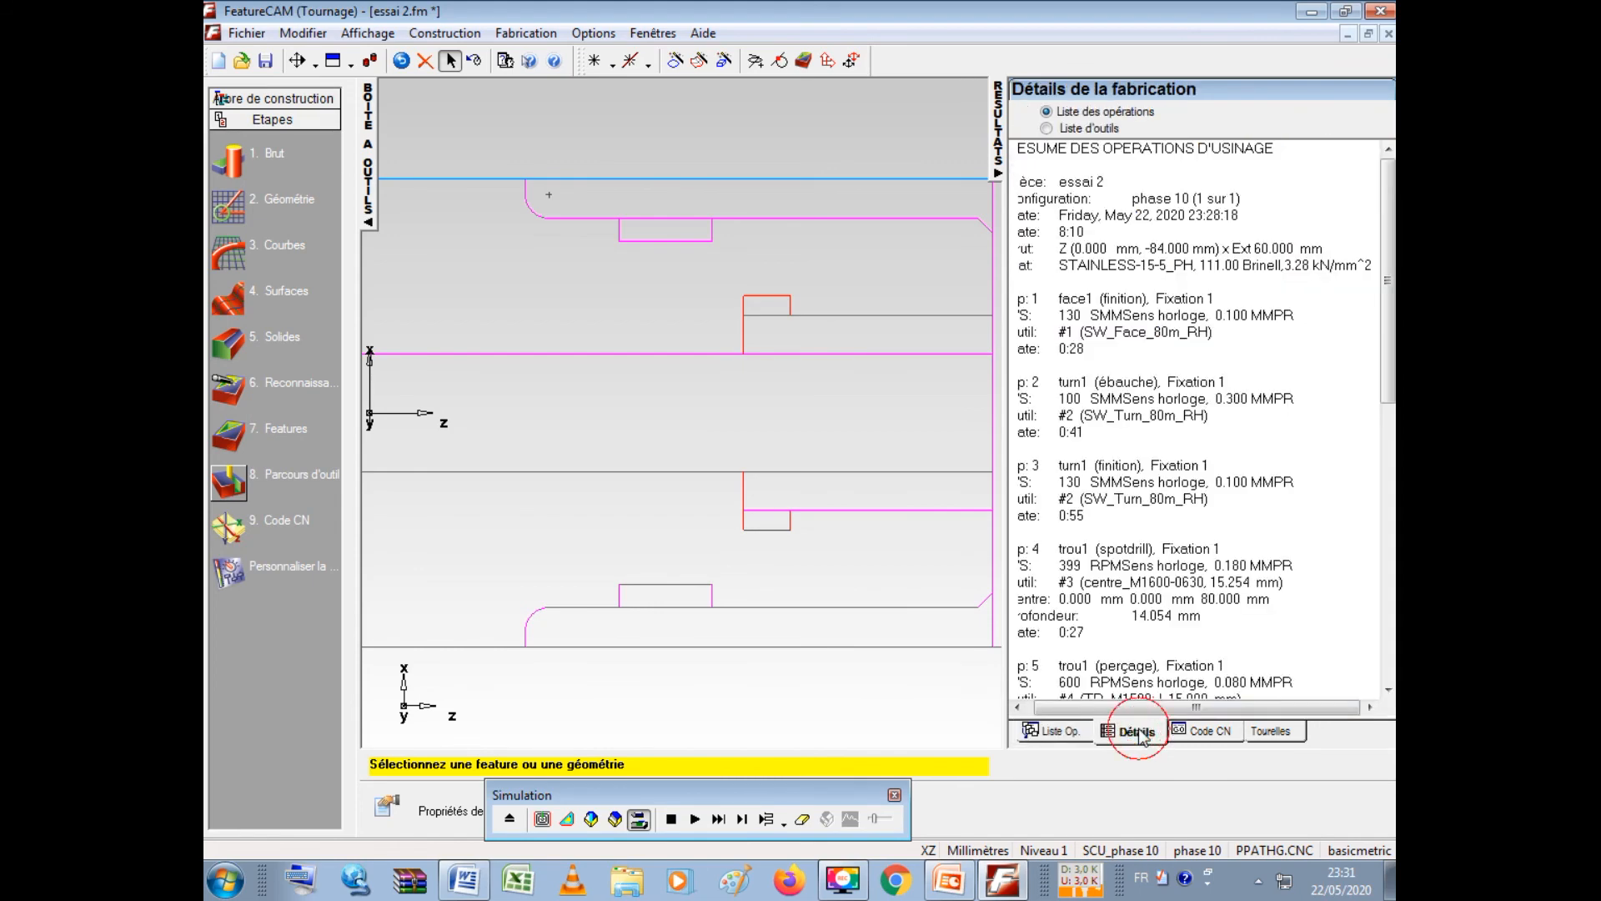
{"action": "left_click", "coordinate": [1203, 734]}
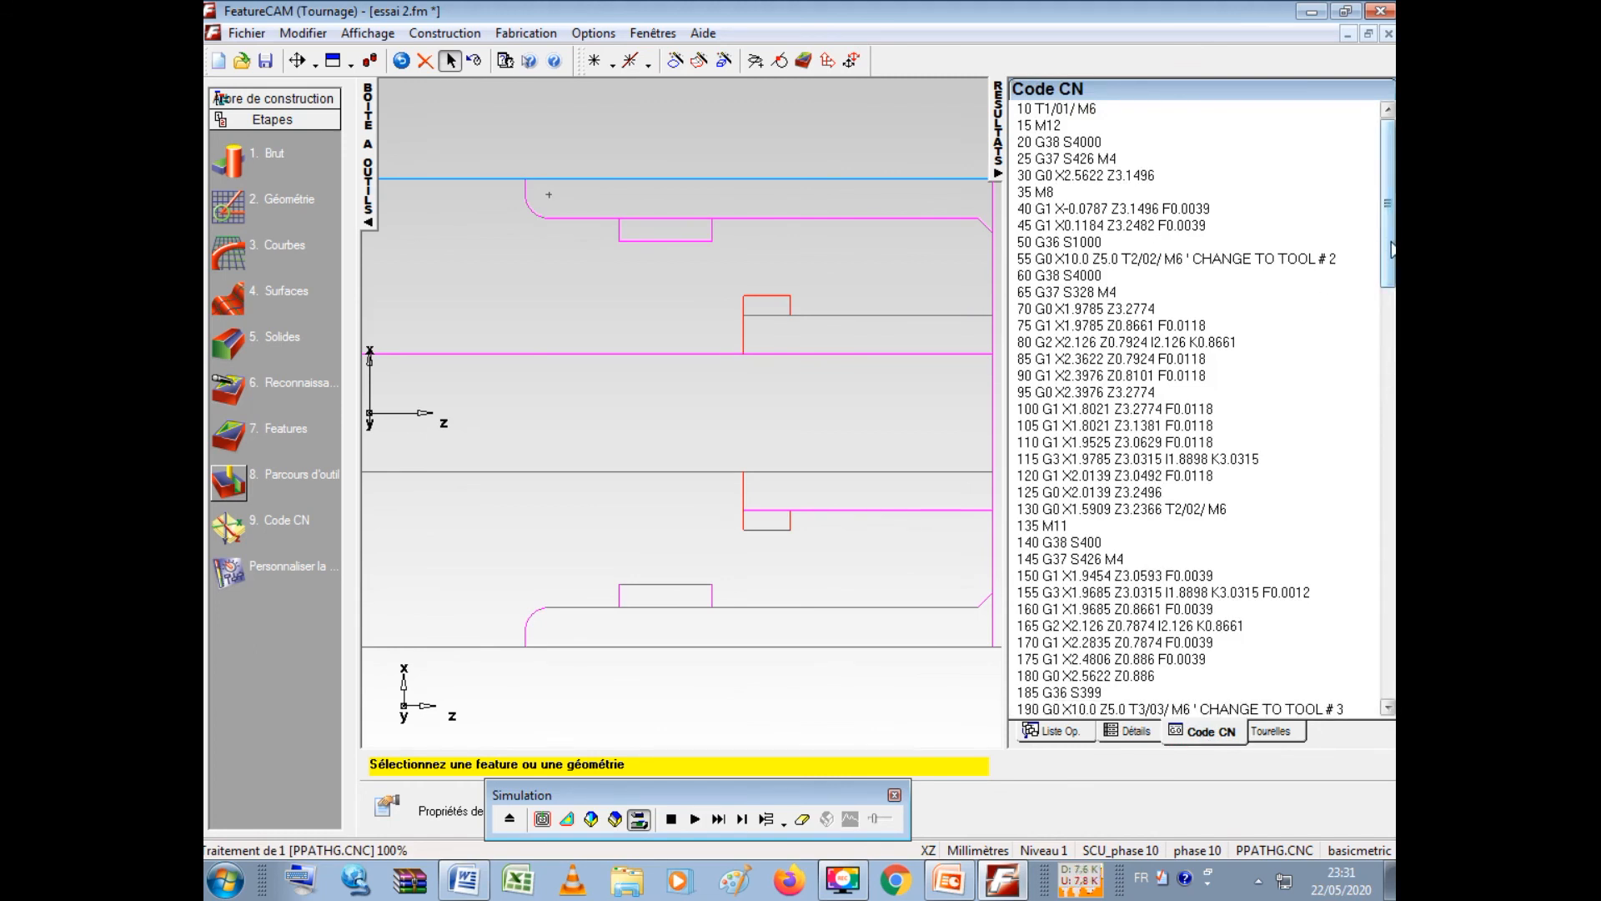
{"action": "left_click", "coordinate": [1289, 734]}
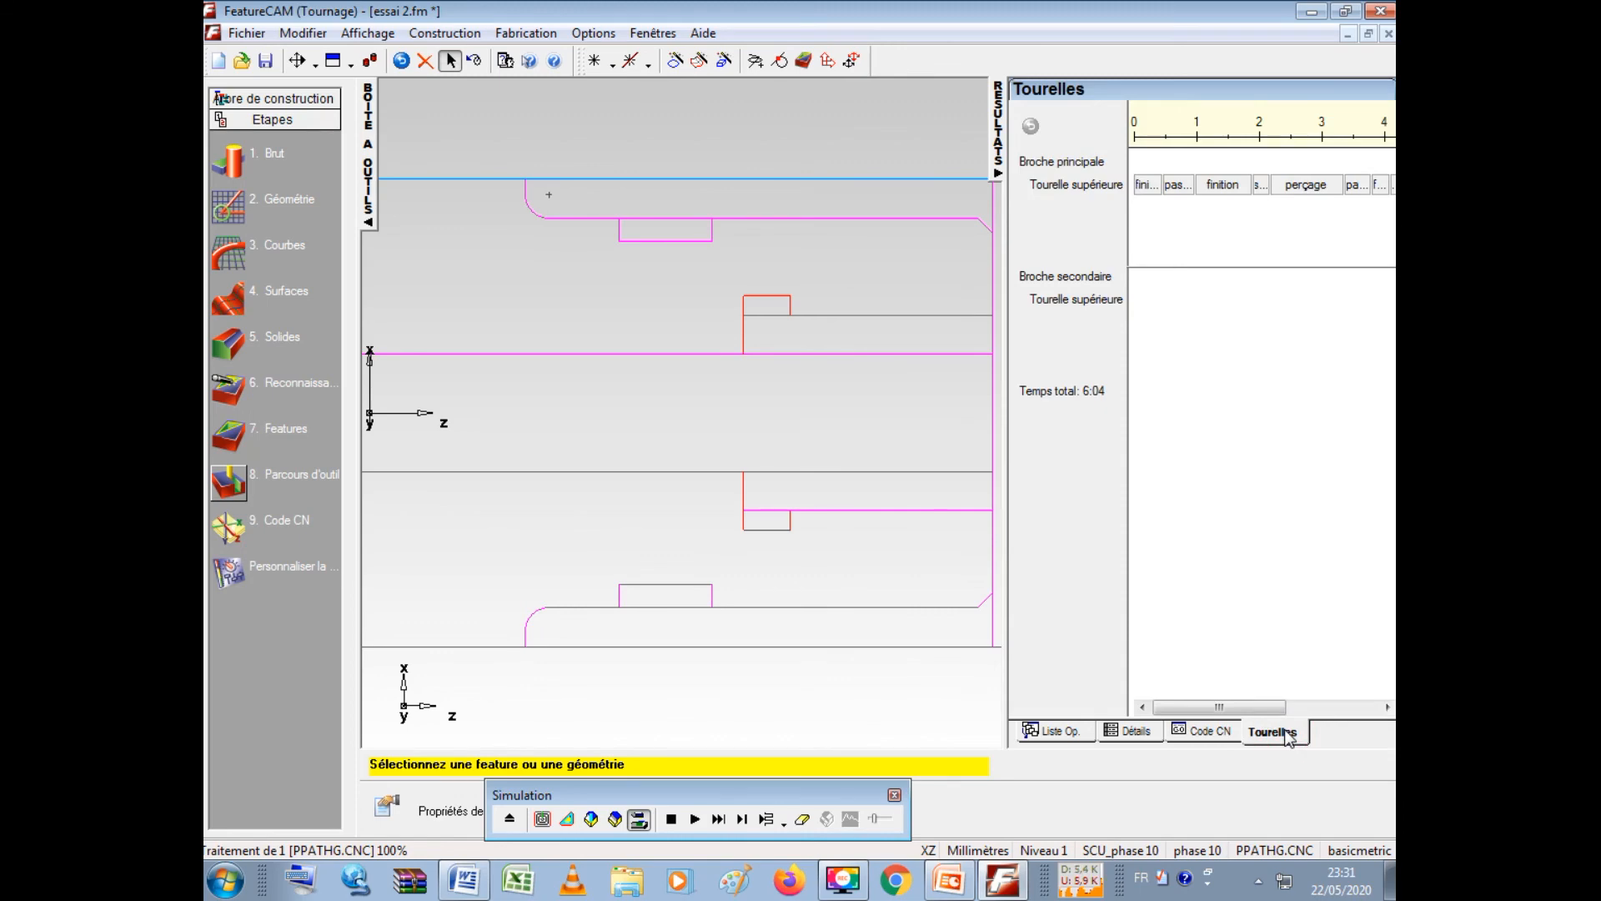
{"action": "left_click", "coordinate": [1204, 732]}
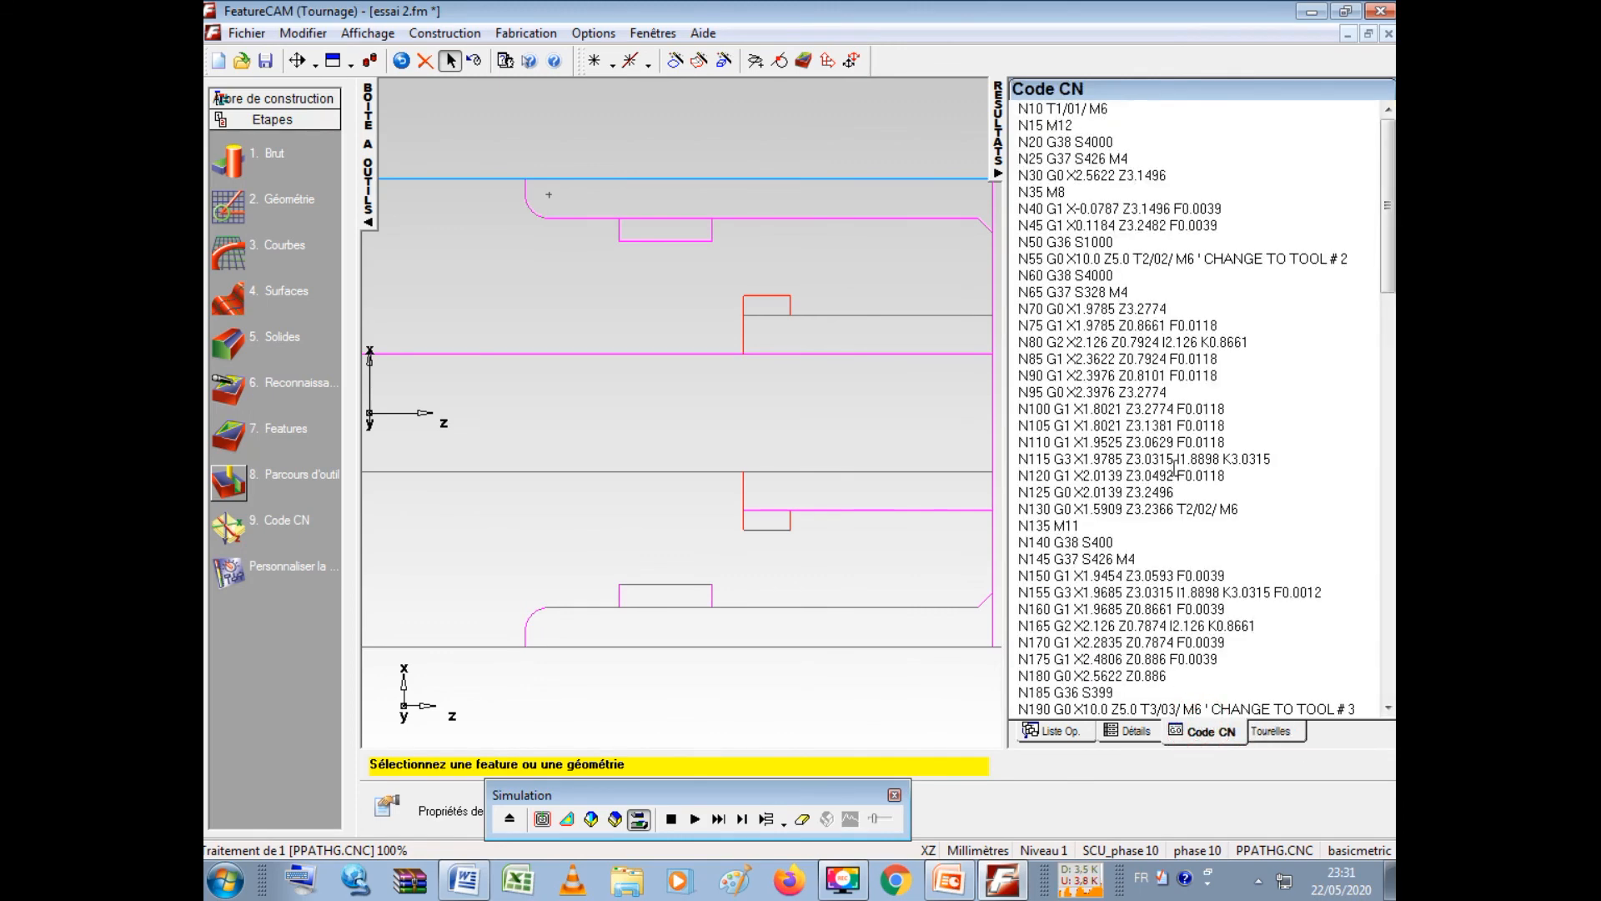